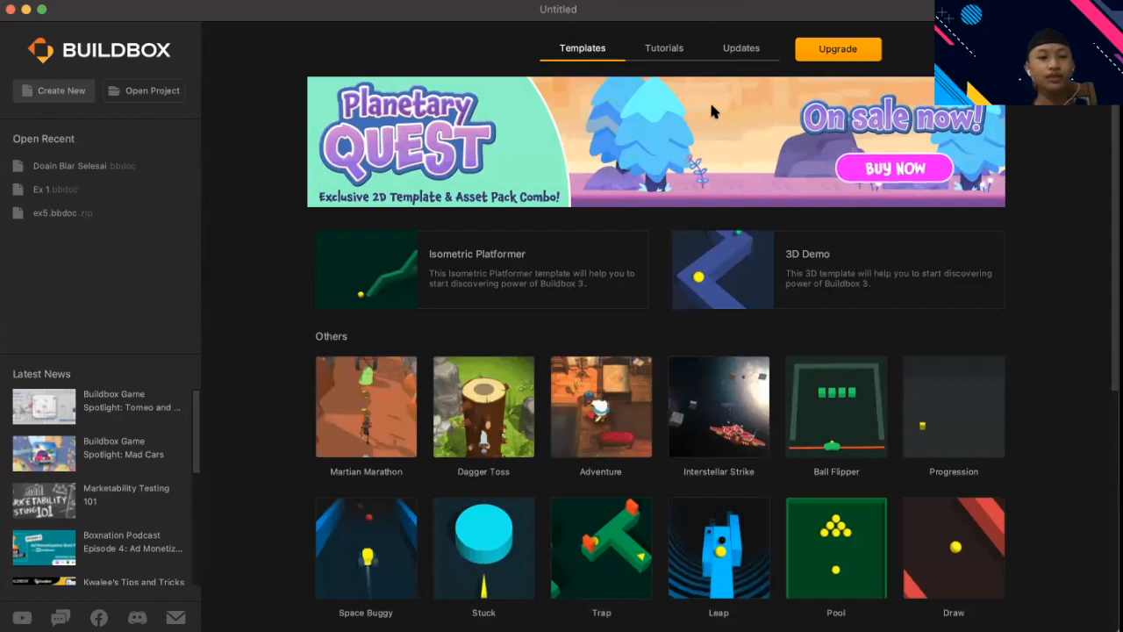
# - Look at the new-project options and browse the full gallery of game templates
pyautogui.click(51, 96)
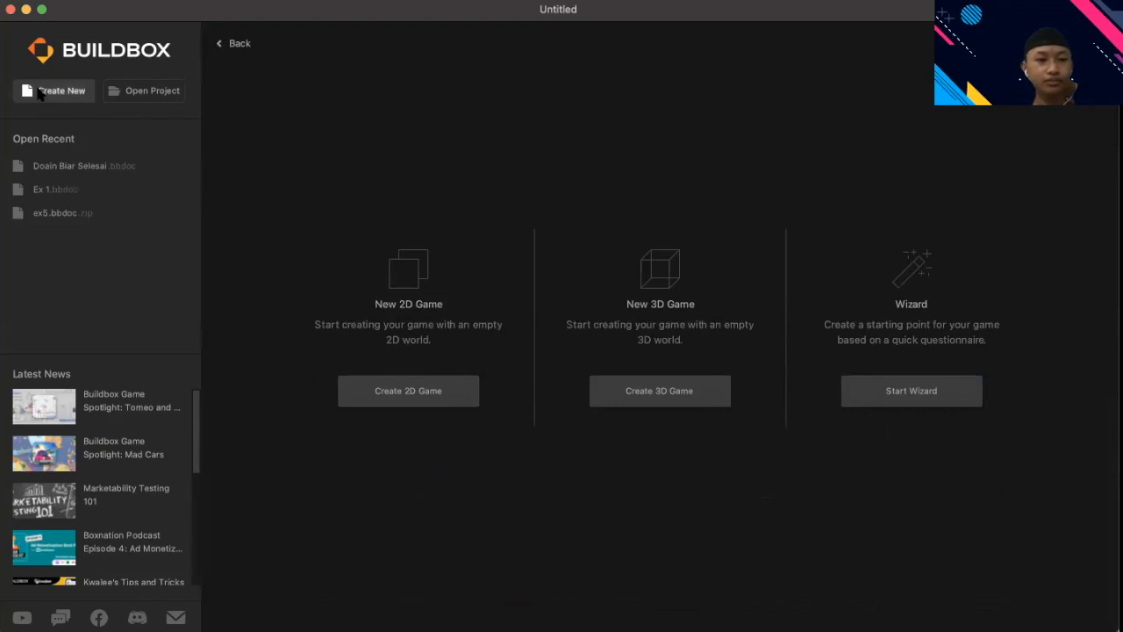
pyautogui.click(237, 43)
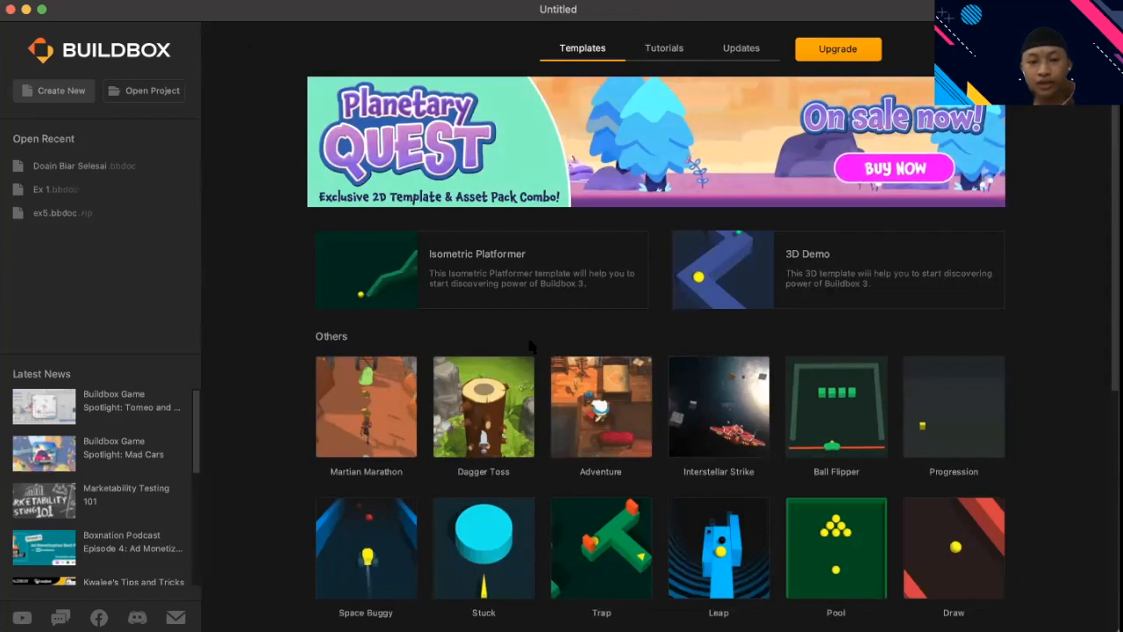
pyautogui.scroll(-1, 522, 353)
pyautogui.scroll(-3, 523, 354)
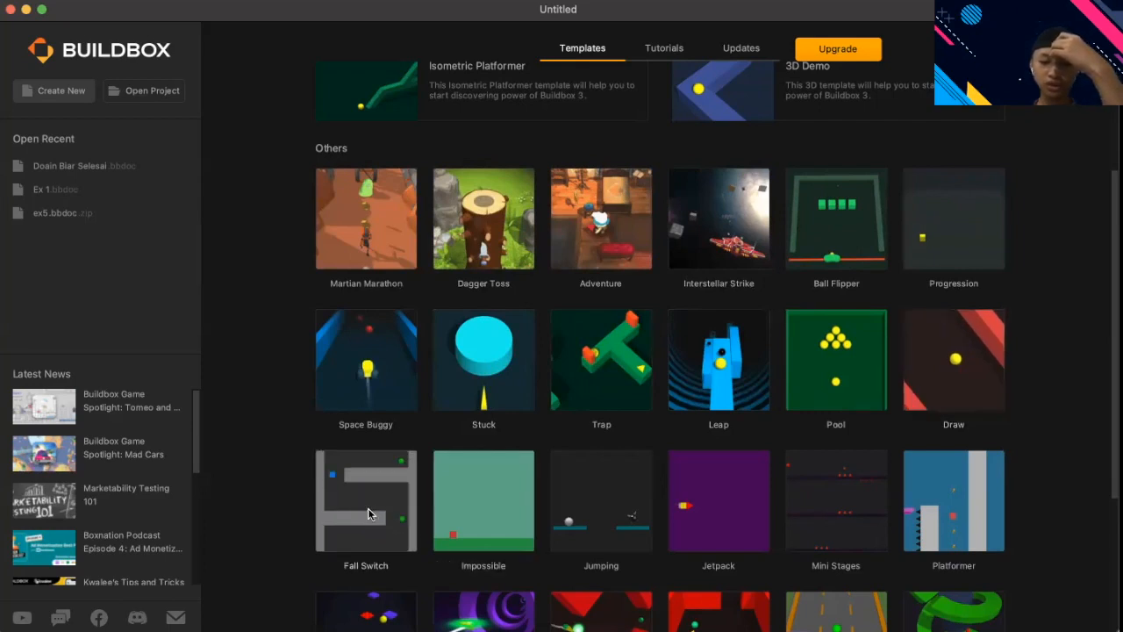
pyautogui.scroll(-3, 517, 521)
pyautogui.scroll(-2, 530, 522)
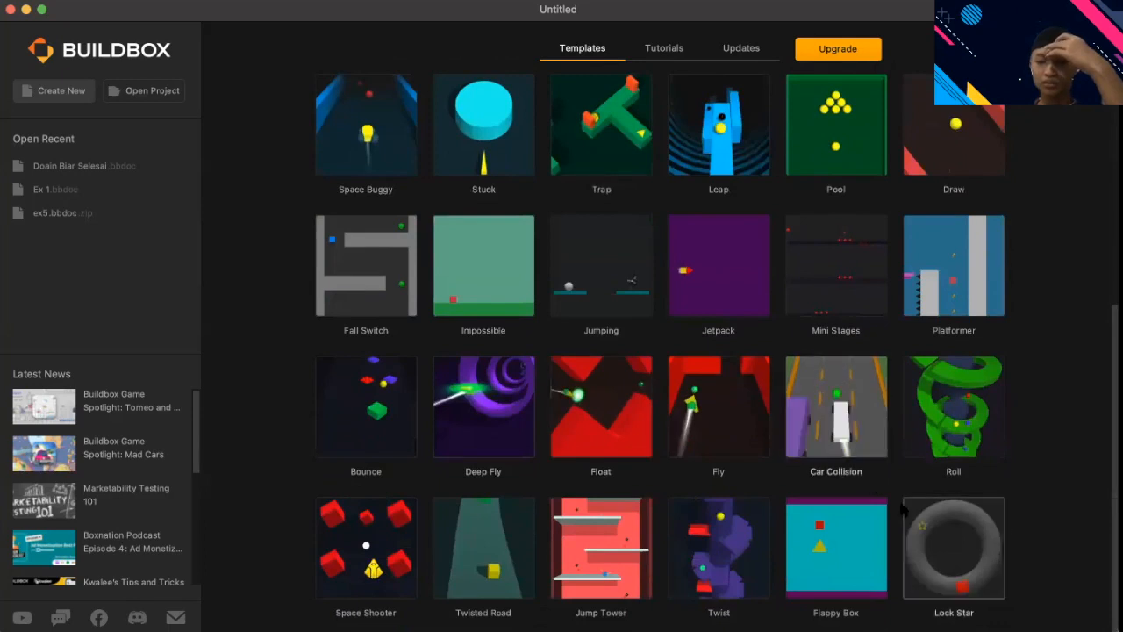
pyautogui.scroll(8, 877, 491)
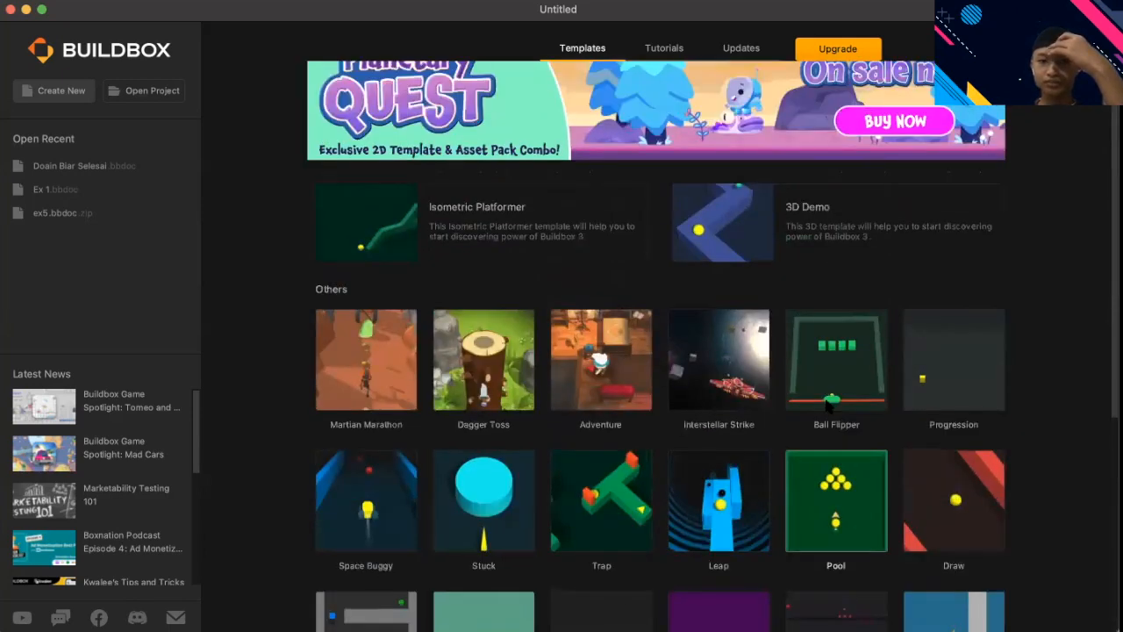
# - Browse the tutorials and the update notes, and return to the templates
pyautogui.click(667, 49)
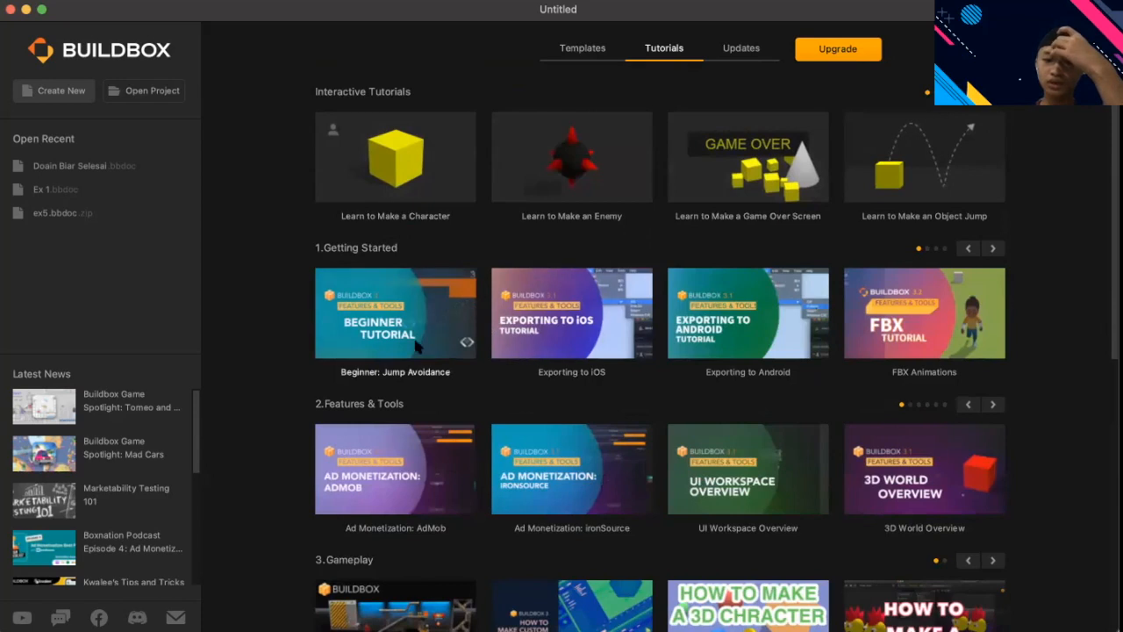
pyautogui.scroll(-5, 478, 229)
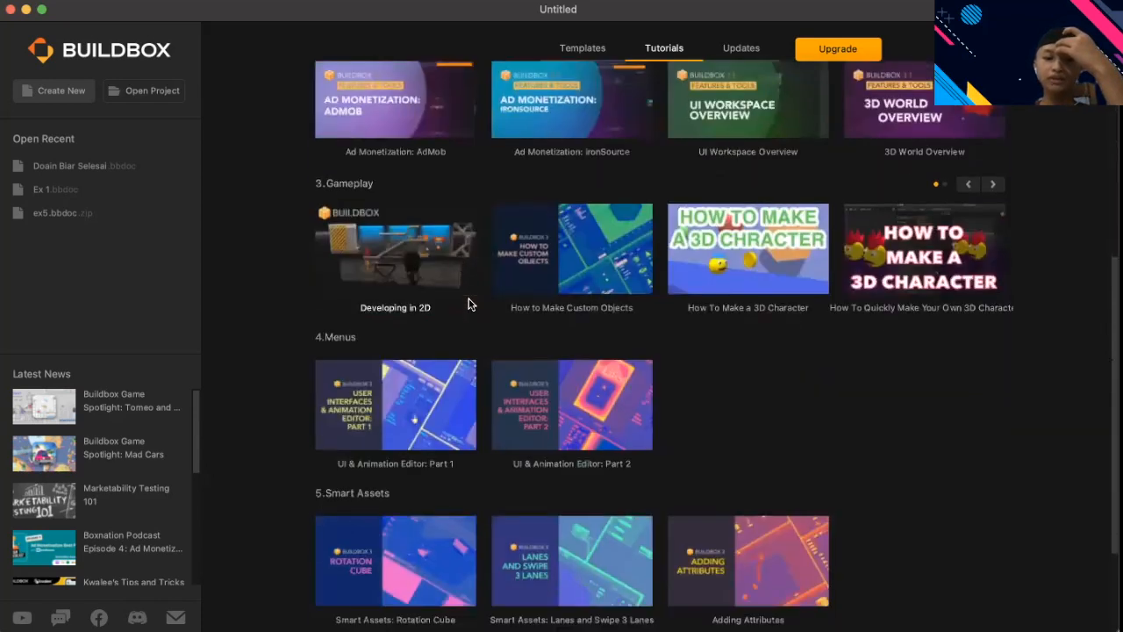
pyautogui.scroll(5, 488, 299)
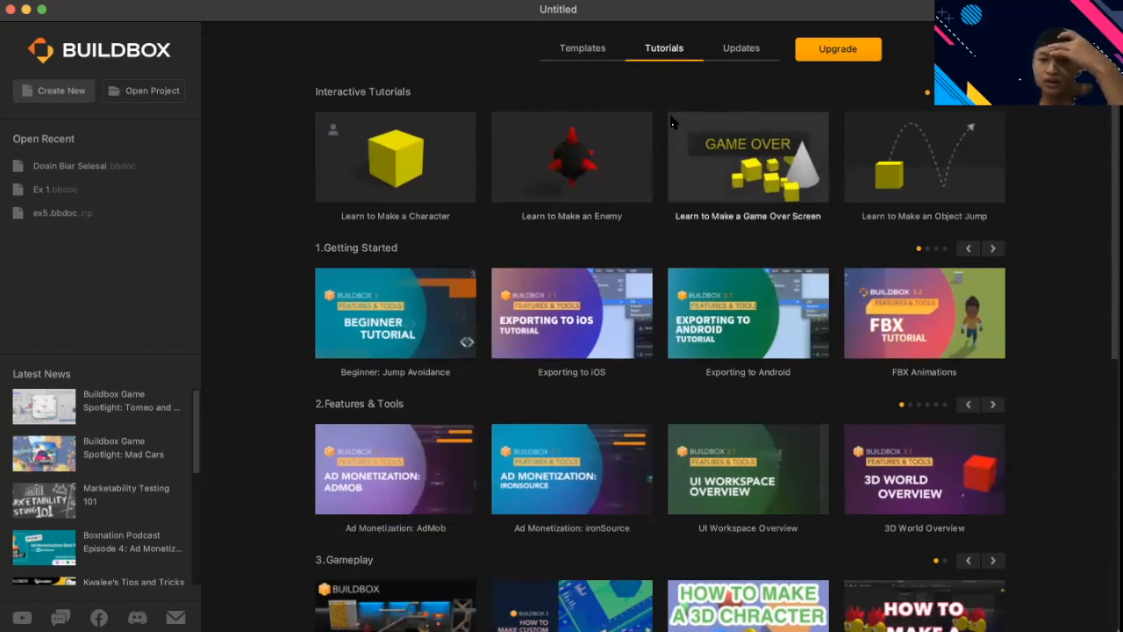
pyautogui.click(732, 51)
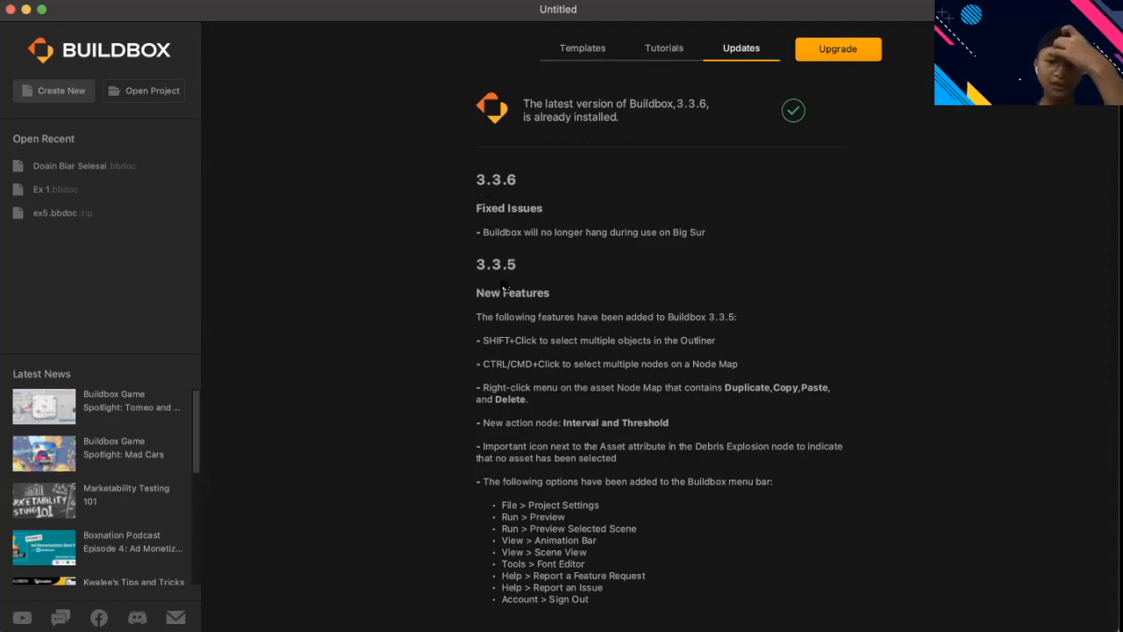
pyautogui.click(584, 48)
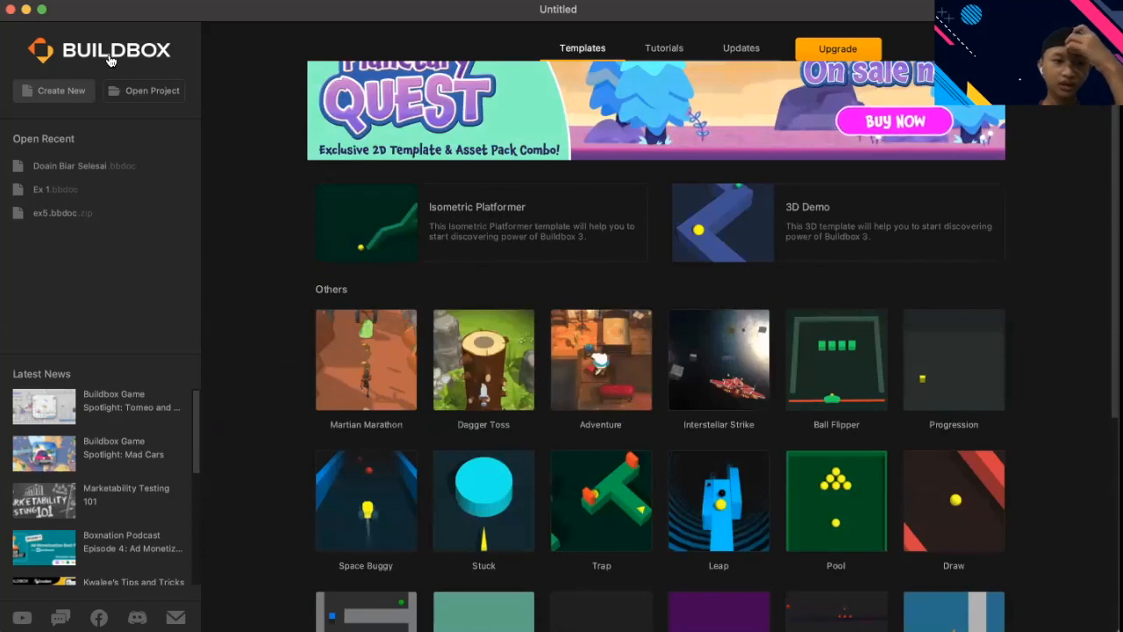
pyautogui.click(62, 92)
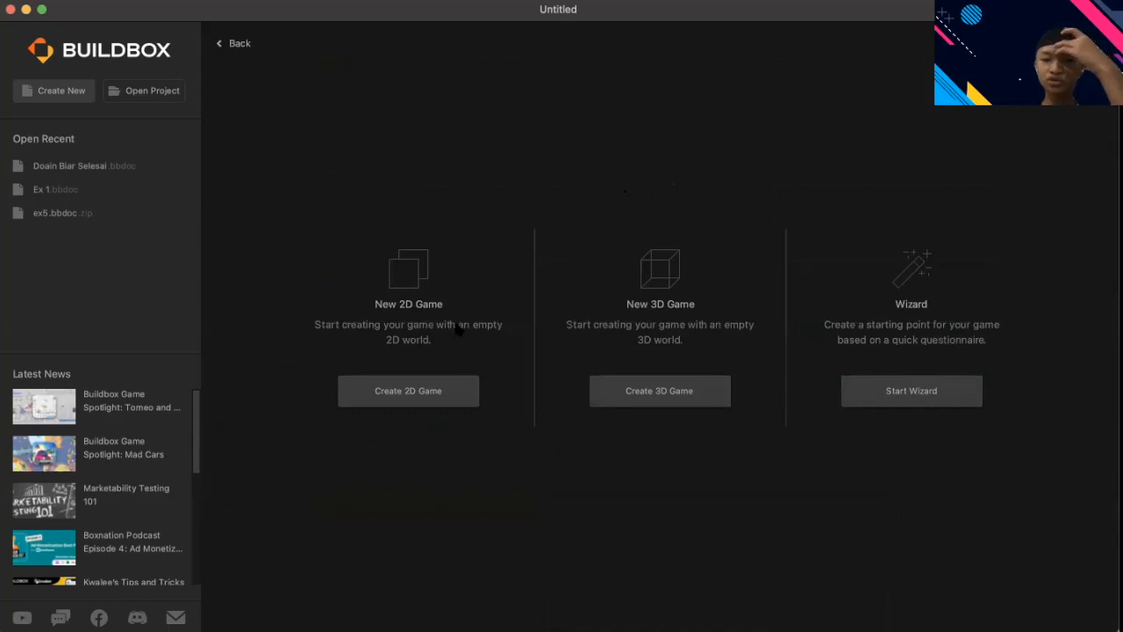
pyautogui.click(121, 97)
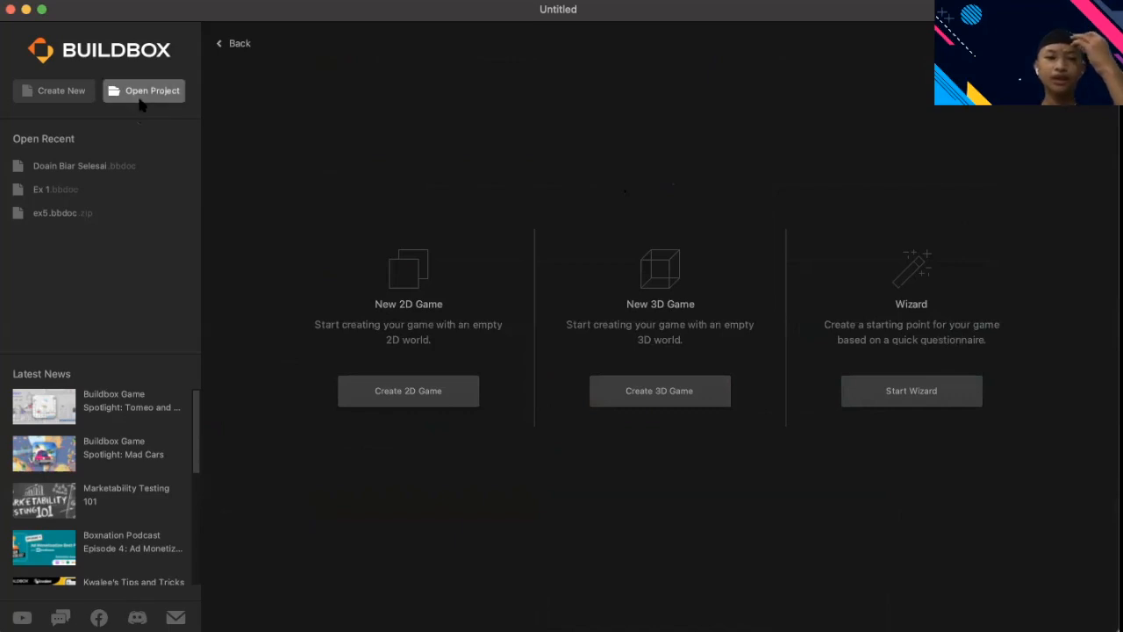
pyautogui.click(138, 99)
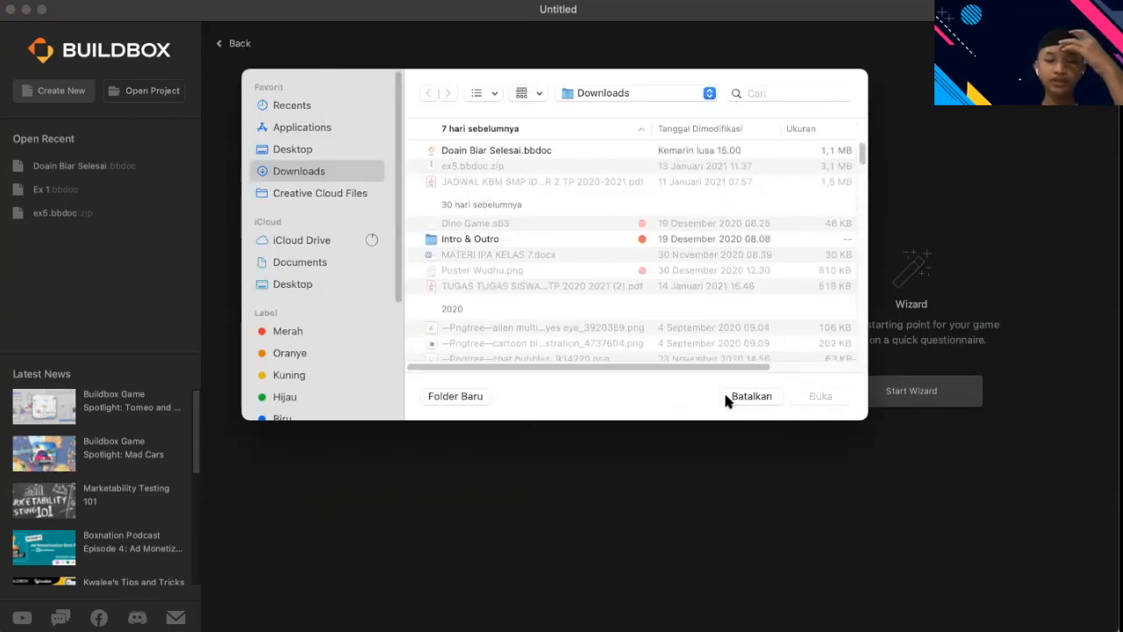
pyautogui.click(751, 395)
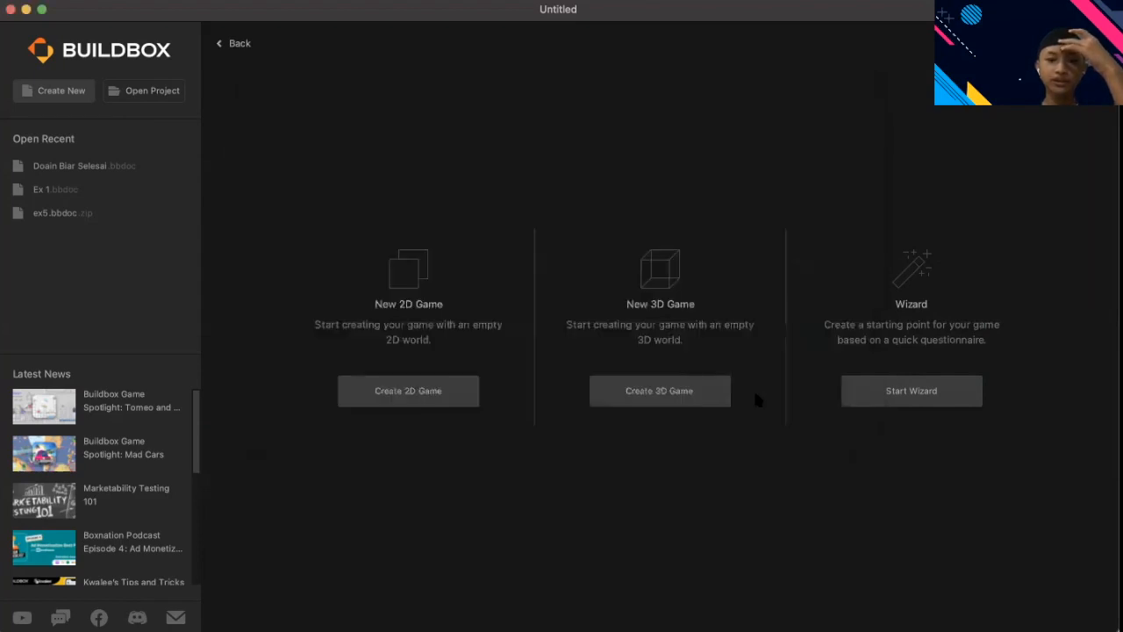
# - Create a new 3D game project with an empty 3D world
pyautogui.click(83, 90)
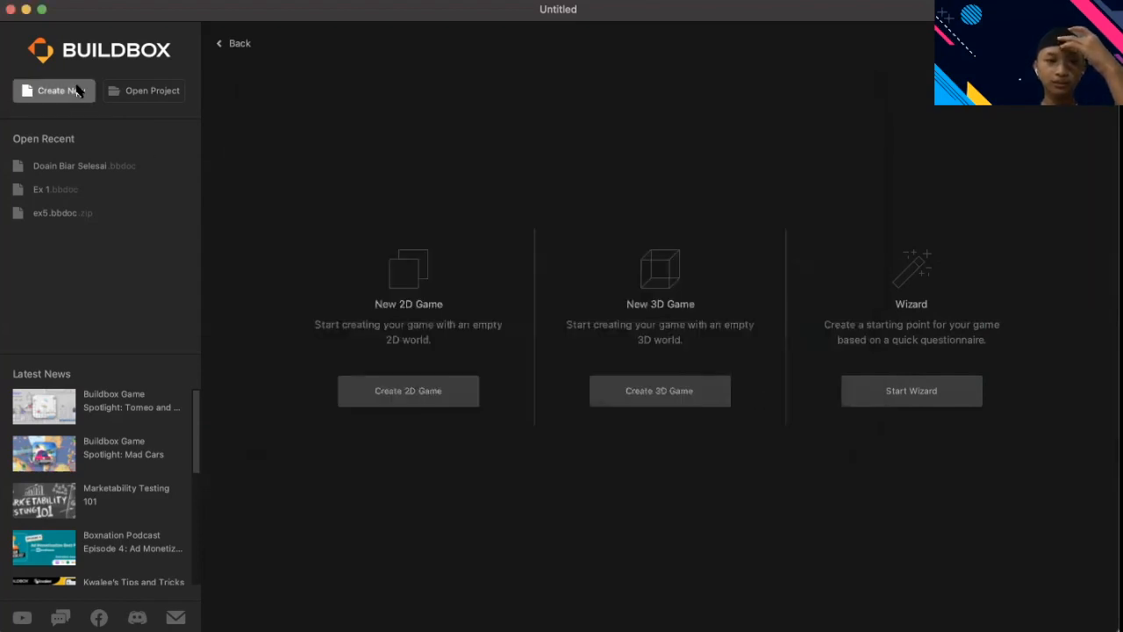
pyautogui.click(234, 43)
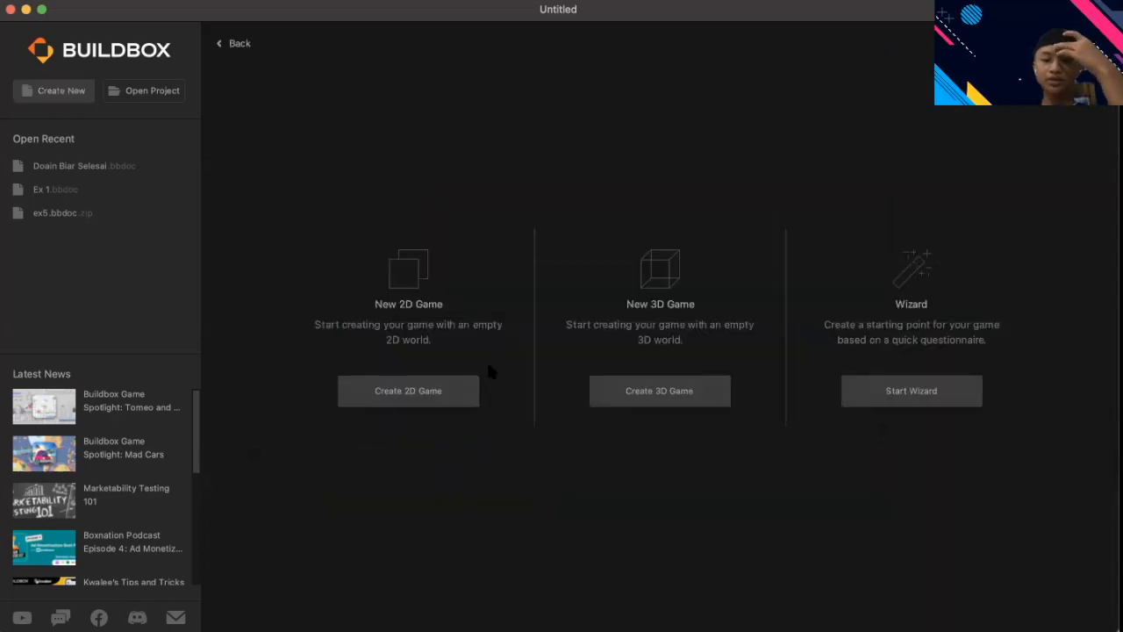
pyautogui.click(663, 395)
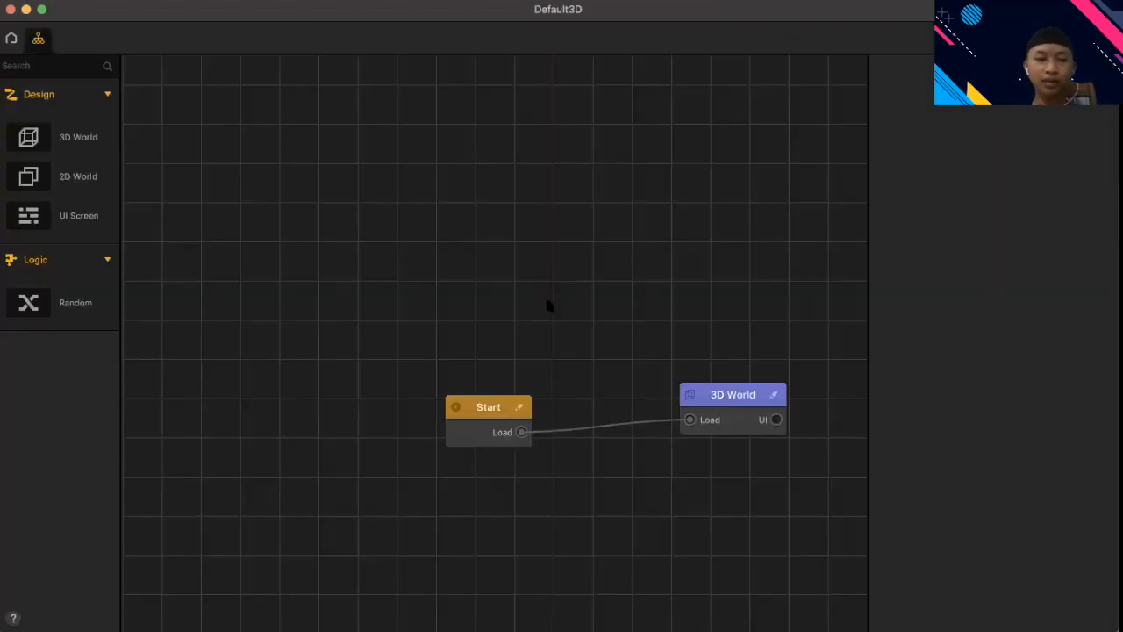
# - Shift the 3D World and Start nodes slightly up and to the left in the node map
pyautogui.moveTo(722, 395); pyautogui.dragTo(679, 383)
pyautogui.moveTo(489, 419); pyautogui.dragTo(433, 401)
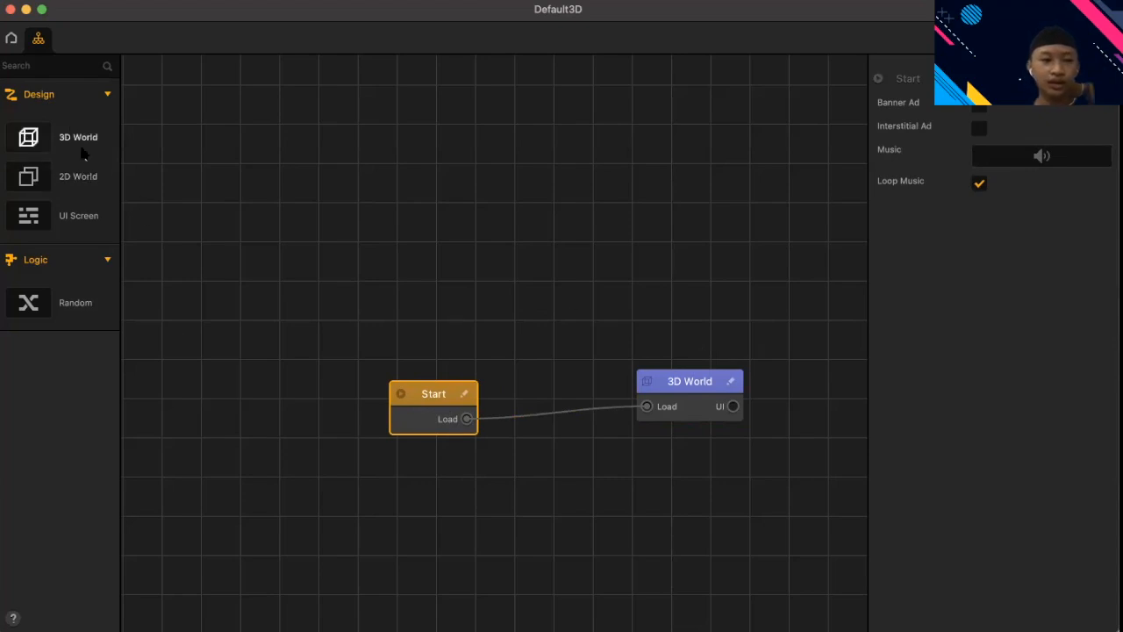
pyautogui.click(691, 356)
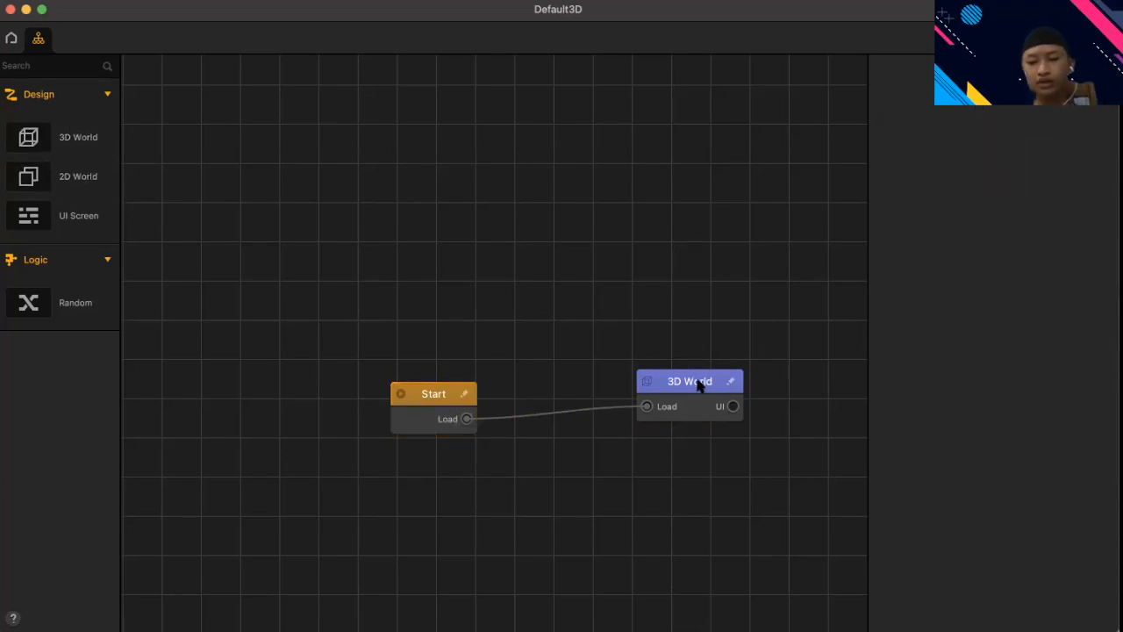
# - Open the 3D World node's scene for editing and bring the cube into view
pyautogui.click(700, 386)
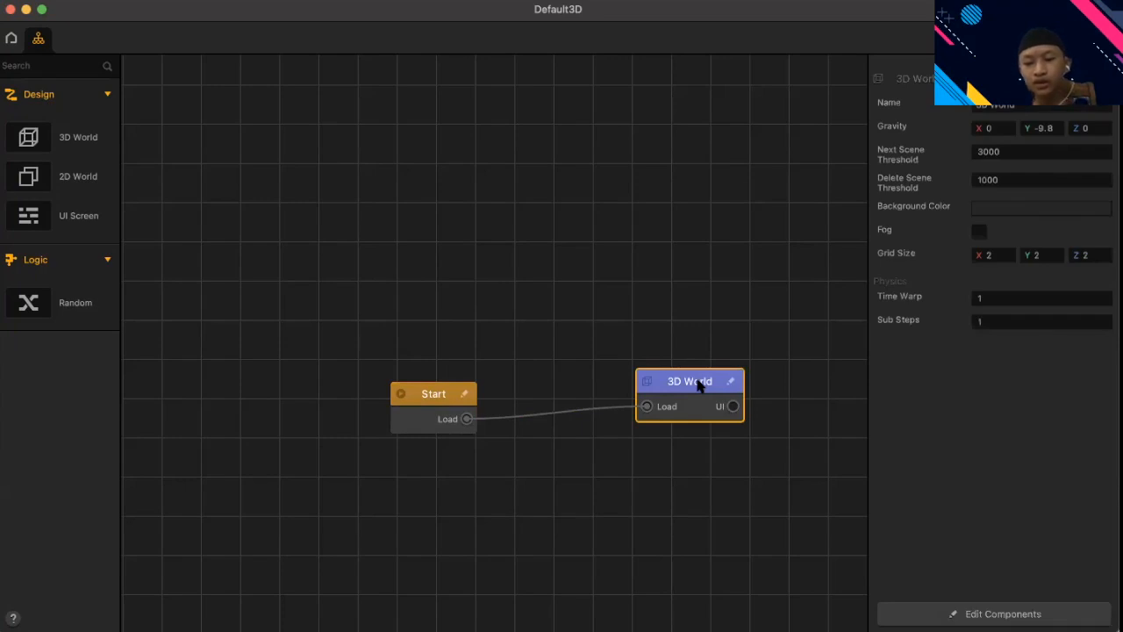
pyautogui.doubleClick(699, 387)
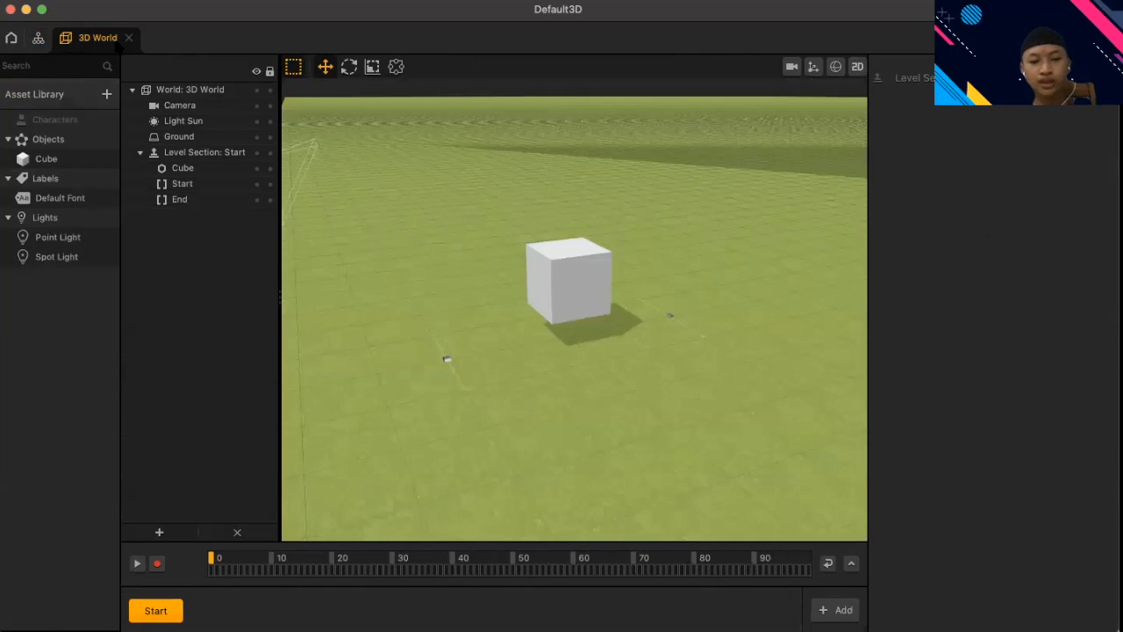
pyautogui.click(729, 277)
pyautogui.click(729, 277)
pyautogui.moveTo(729, 278); pyautogui.dragTo(719, 310, button='middle')
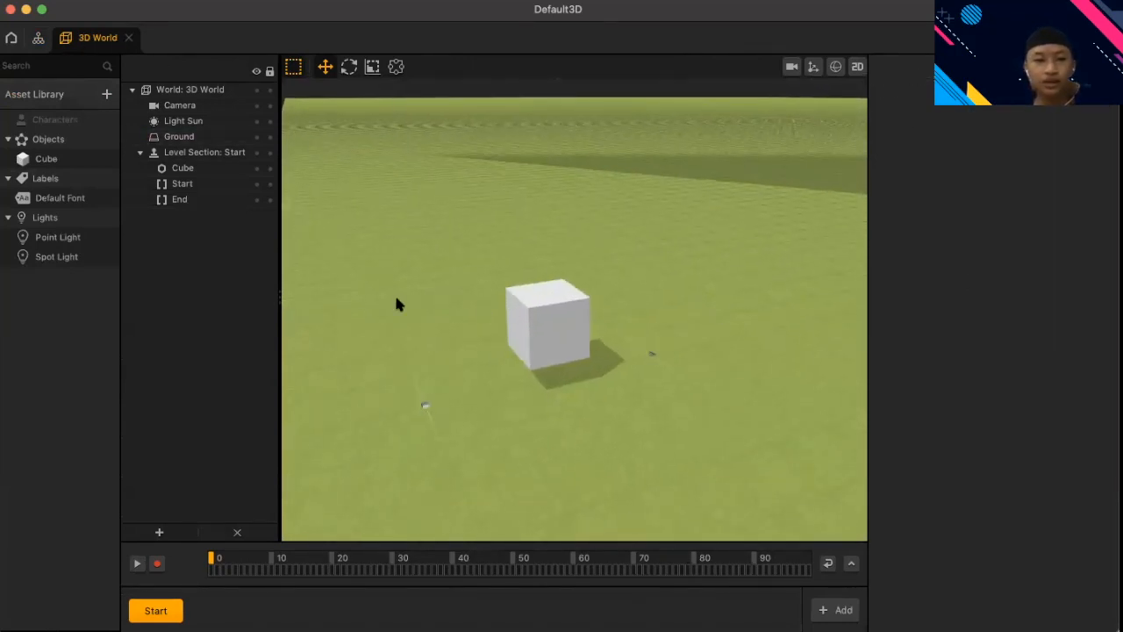
# - Set the Ground object's ground type to No Ground
pyautogui.click(184, 137)
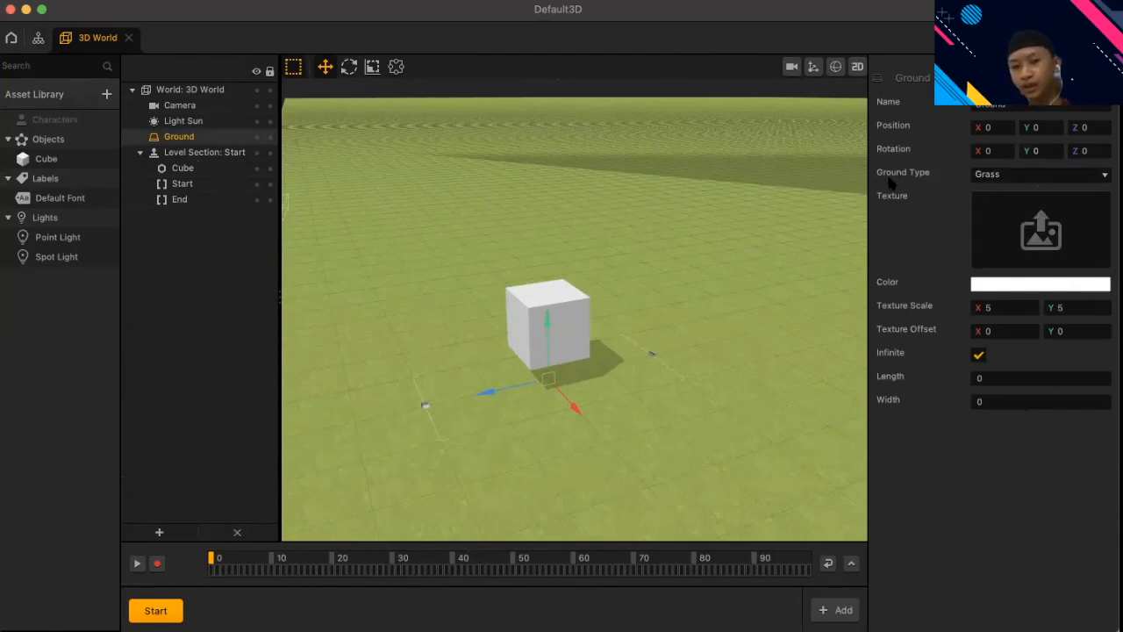
pyautogui.click(996, 176)
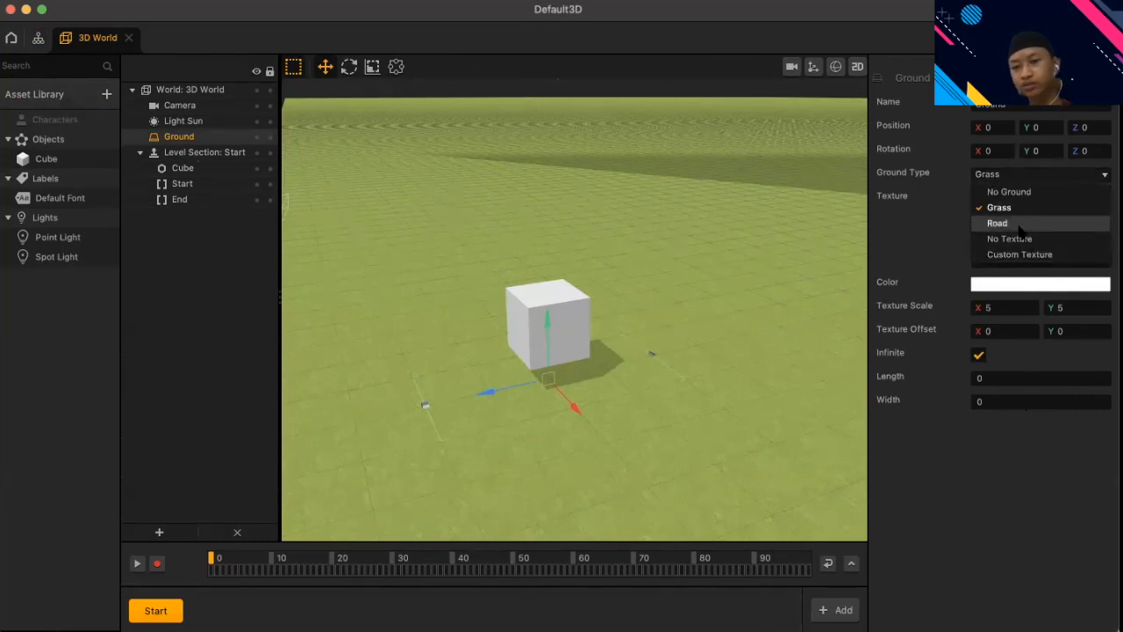
pyautogui.click(1005, 191)
# - Move the cube a short distance horizontally and lower it slightly with the Move tool
pyautogui.moveTo(702, 277); pyautogui.dragTo(685, 296)
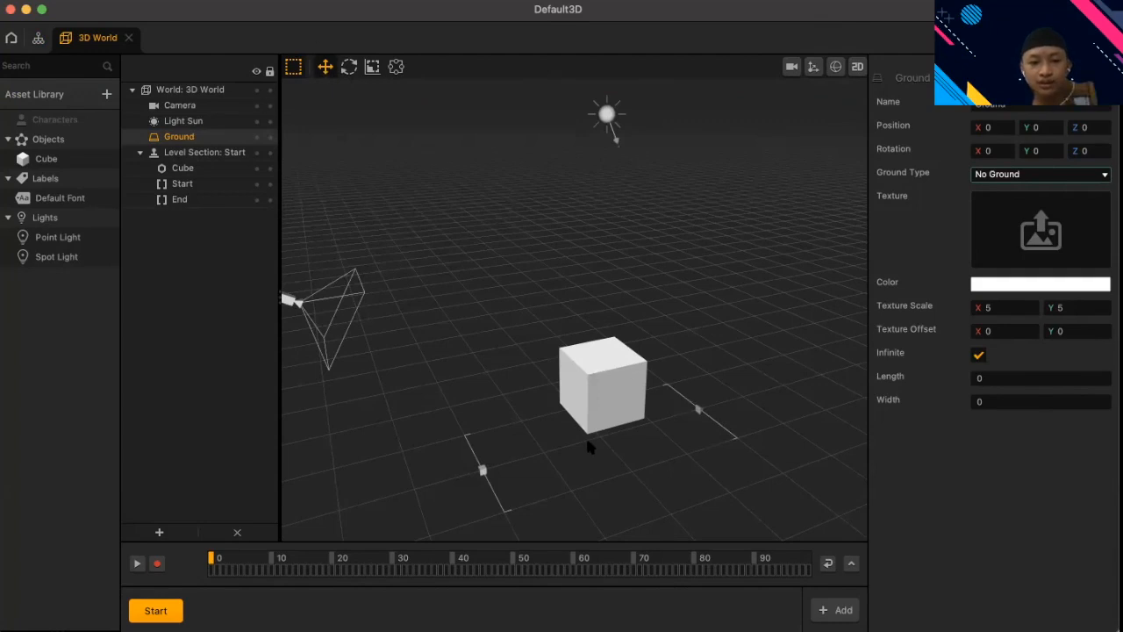
pyautogui.click(611, 378)
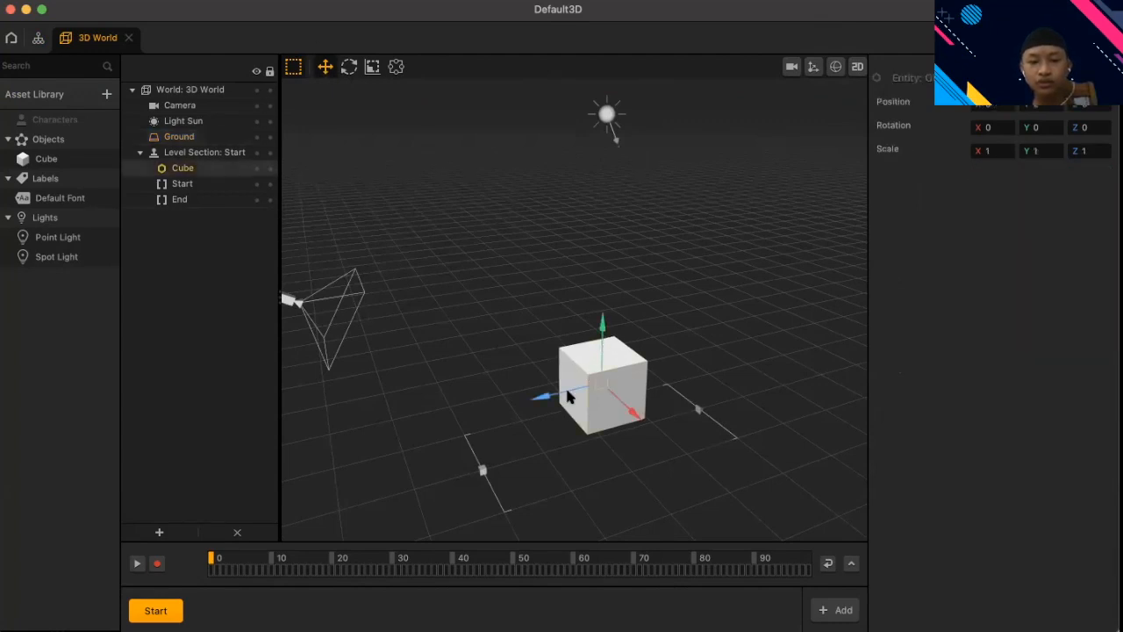
pyautogui.moveTo(564, 397); pyautogui.dragTo(593, 457)
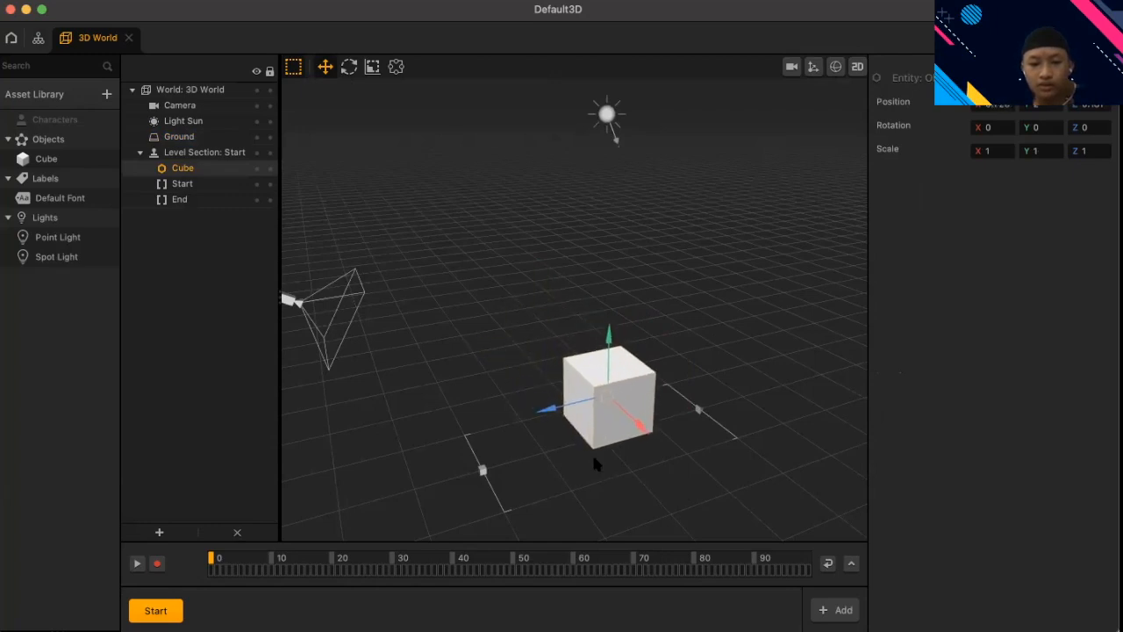
pyautogui.moveTo(611, 340)
pyautogui.mouseDown()
pyautogui.moveTo(600, 239)
pyautogui.moveTo(607, 342)
pyautogui.mouseUp()
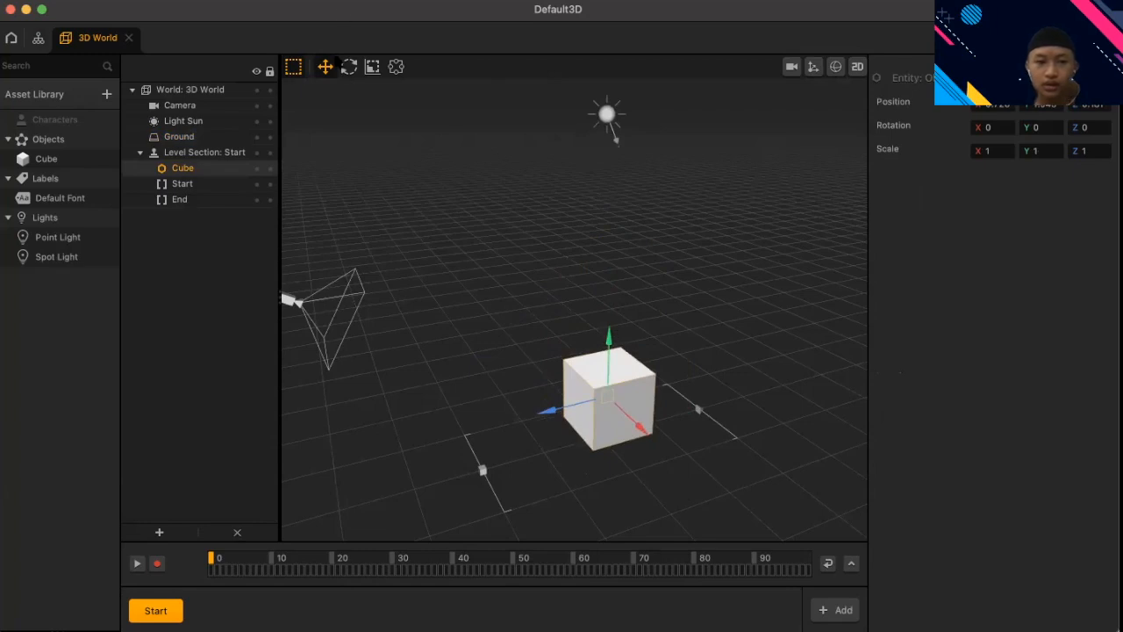
# - Rotate the cube slightly around the green ring with the Rotate tool and deselect it
pyautogui.click(349, 67)
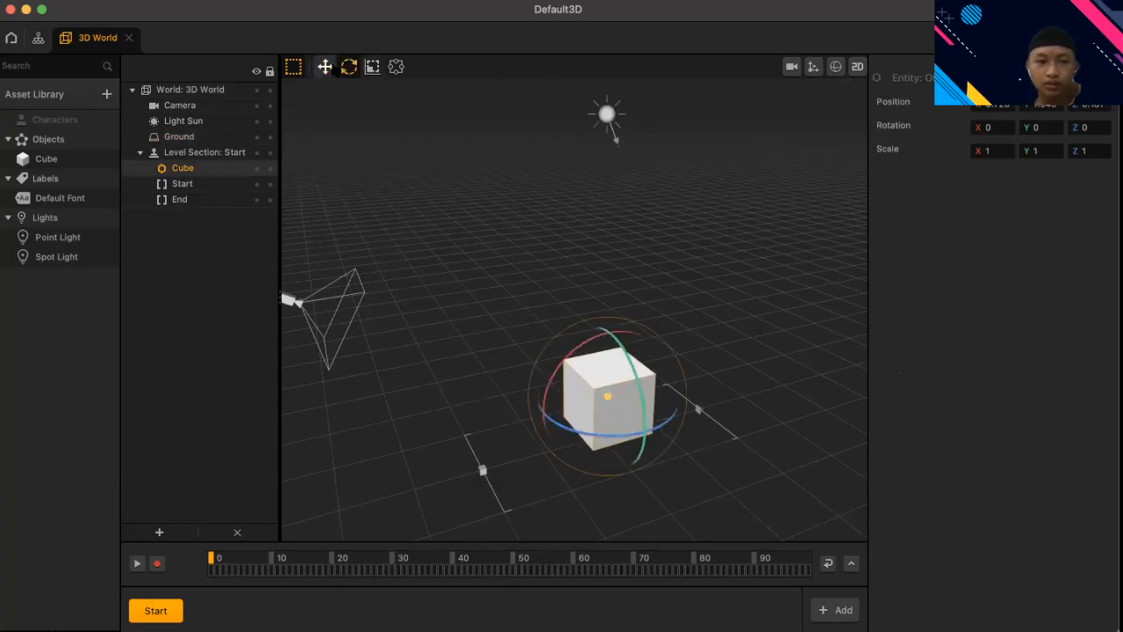
pyautogui.click(325, 67)
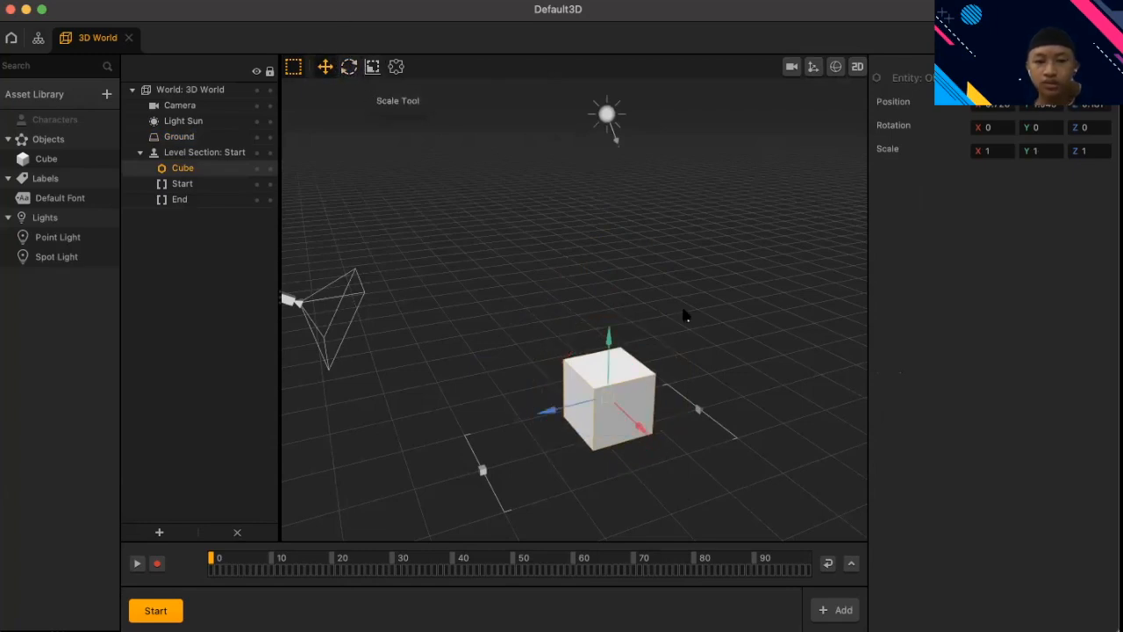
pyautogui.click(349, 66)
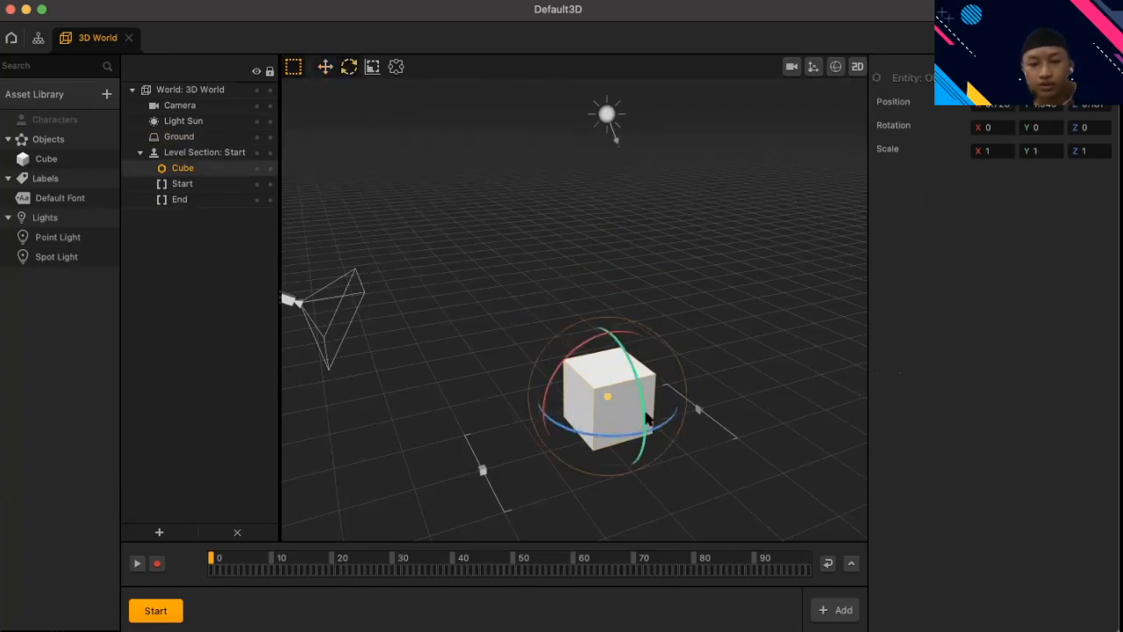
pyautogui.moveTo(643, 419); pyautogui.dragTo(622, 363)
pyautogui.click(558, 226)
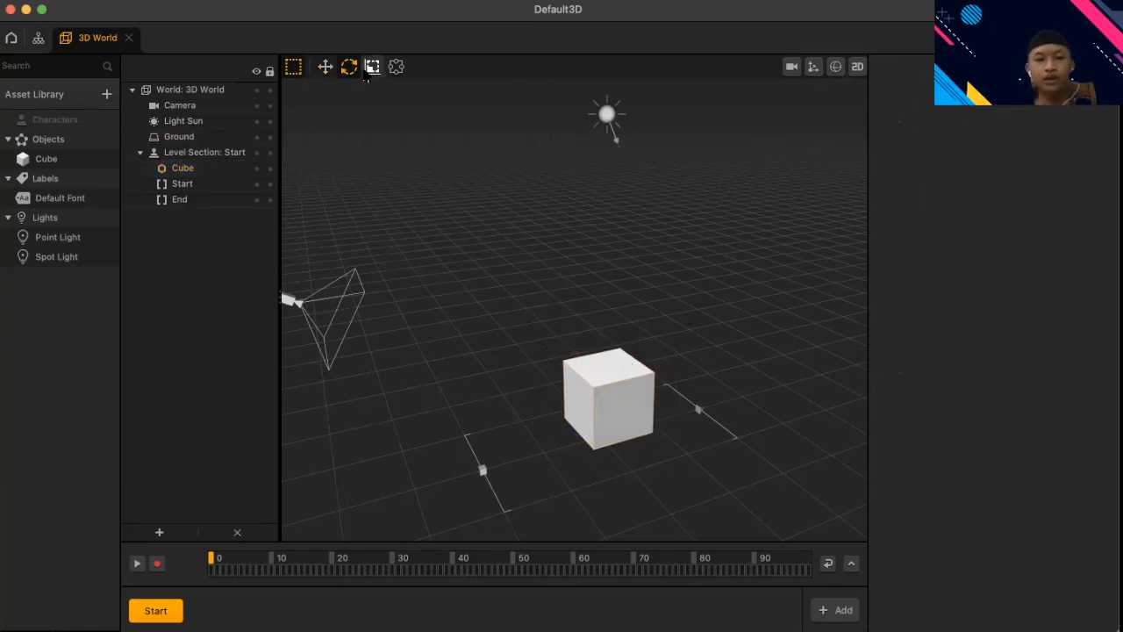
pyautogui.click(373, 69)
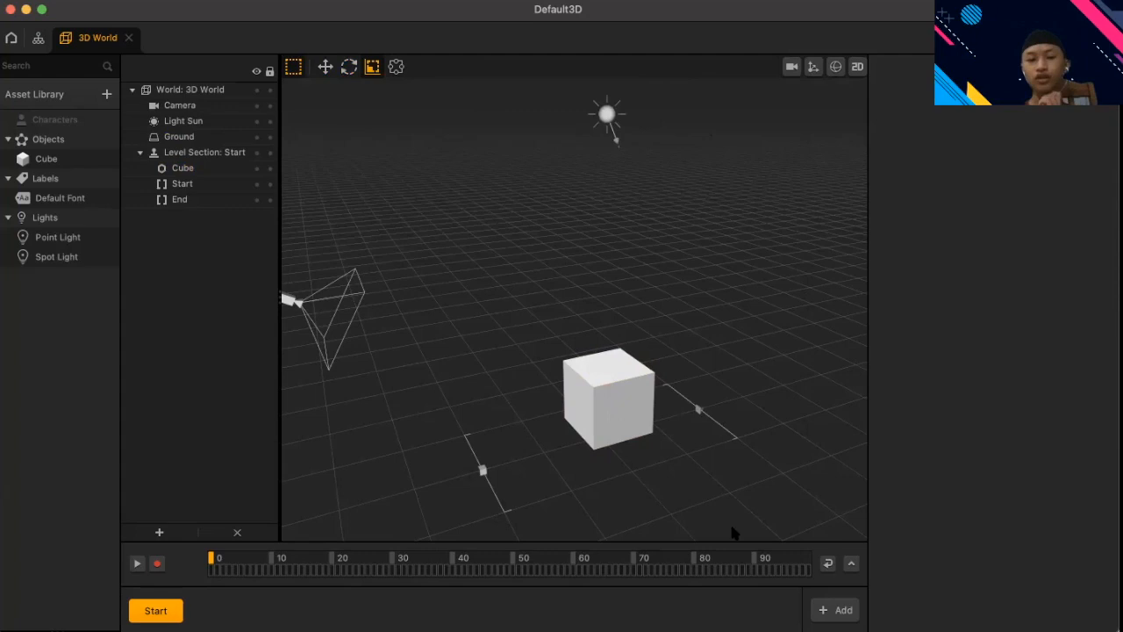
pyautogui.moveTo(735, 291)
pyautogui.mouseDown(button='middle')
pyautogui.moveTo(728, 319)
pyautogui.moveTo(715, 296)
pyautogui.mouseUp(button='middle')
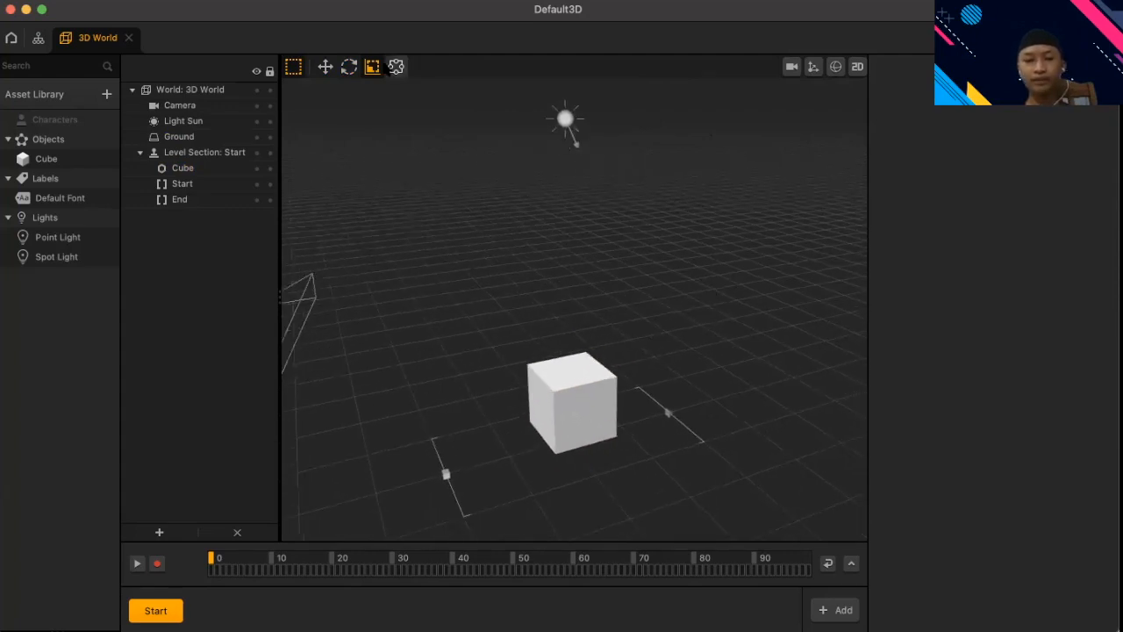
pyautogui.click(349, 67)
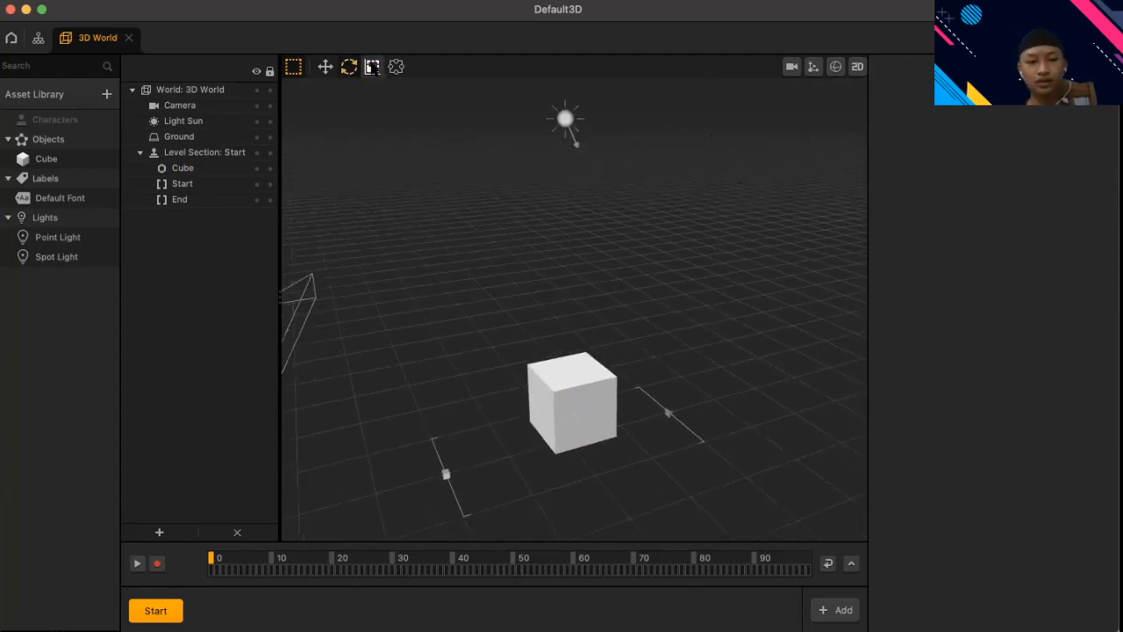
# - Select the cube and flatten it vertically with the Scale tool to an X scale of about 0.13
pyautogui.click(396, 66)
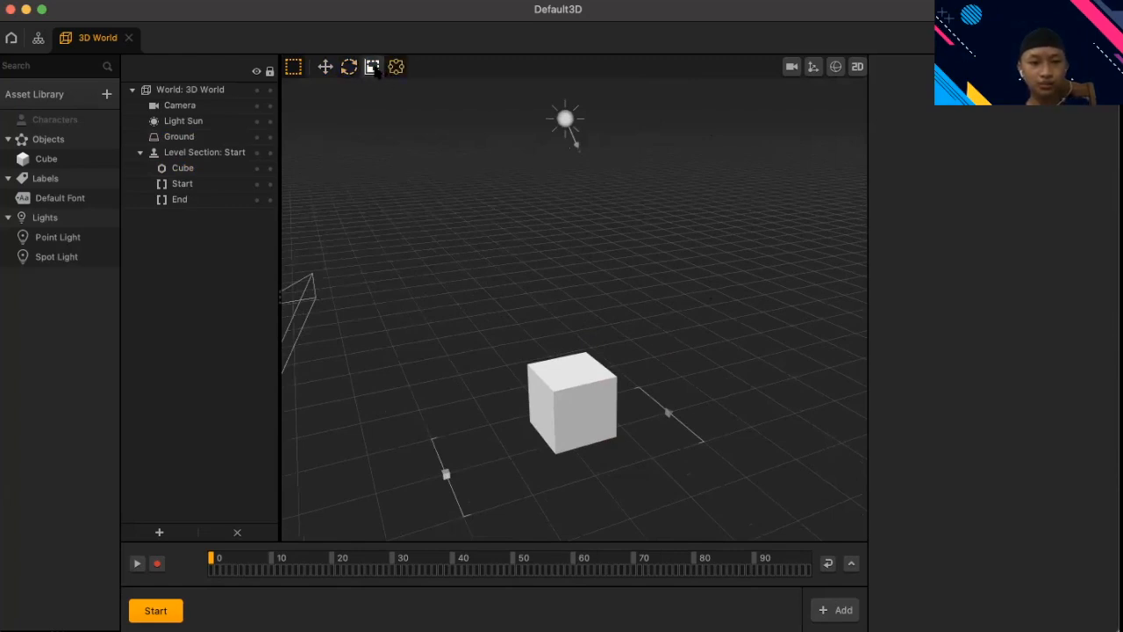
pyautogui.click(349, 67)
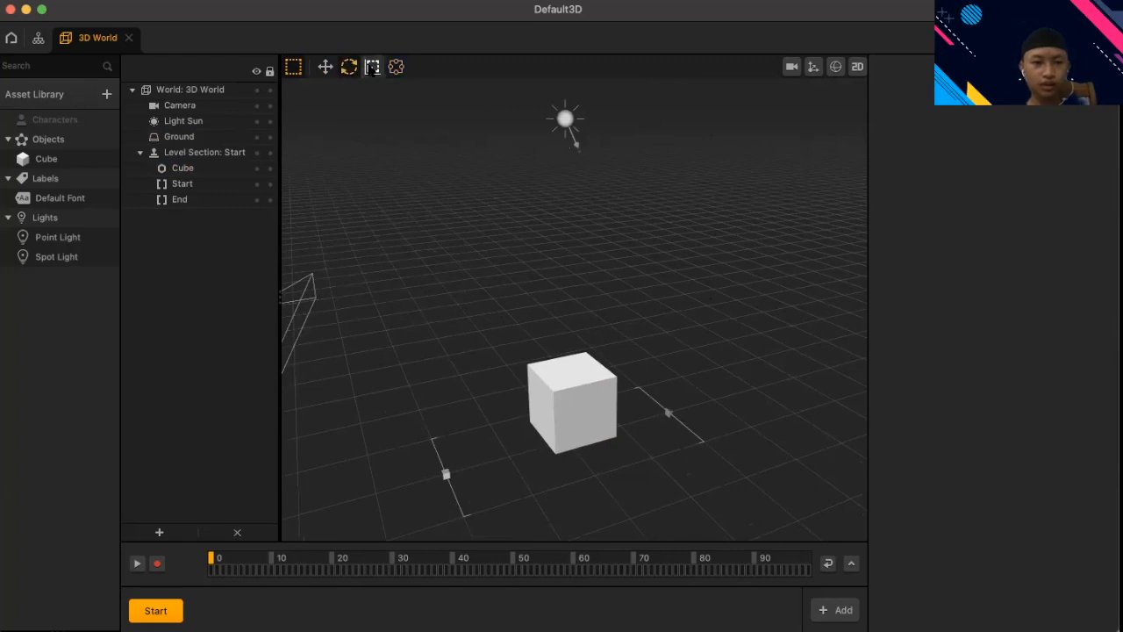
pyautogui.click(372, 67)
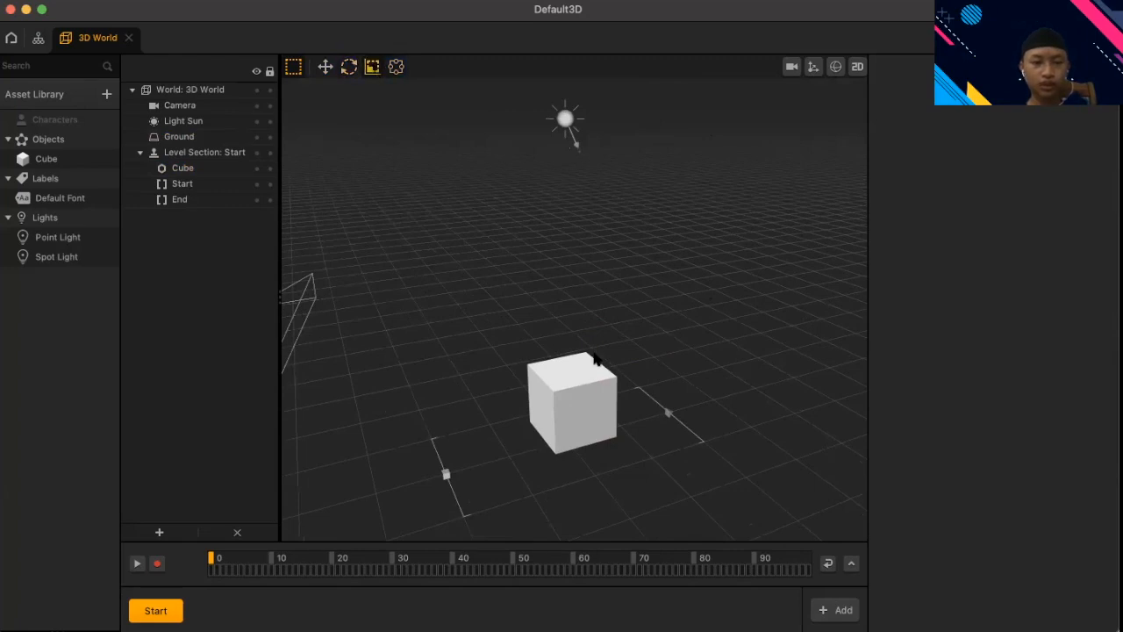
pyautogui.click(576, 359)
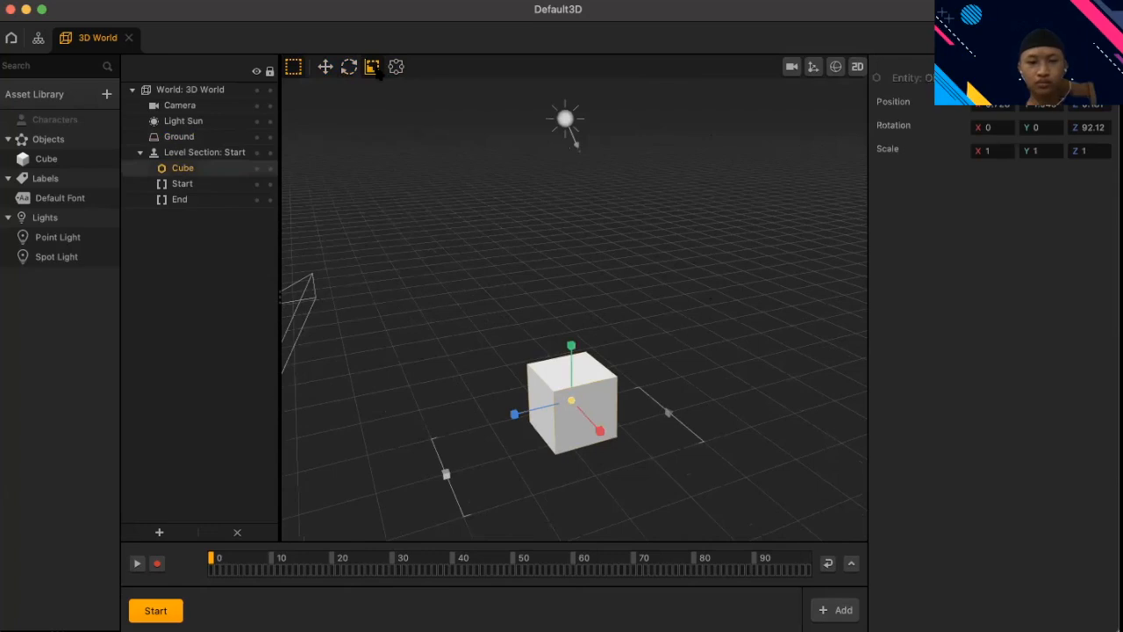
pyautogui.click(349, 67)
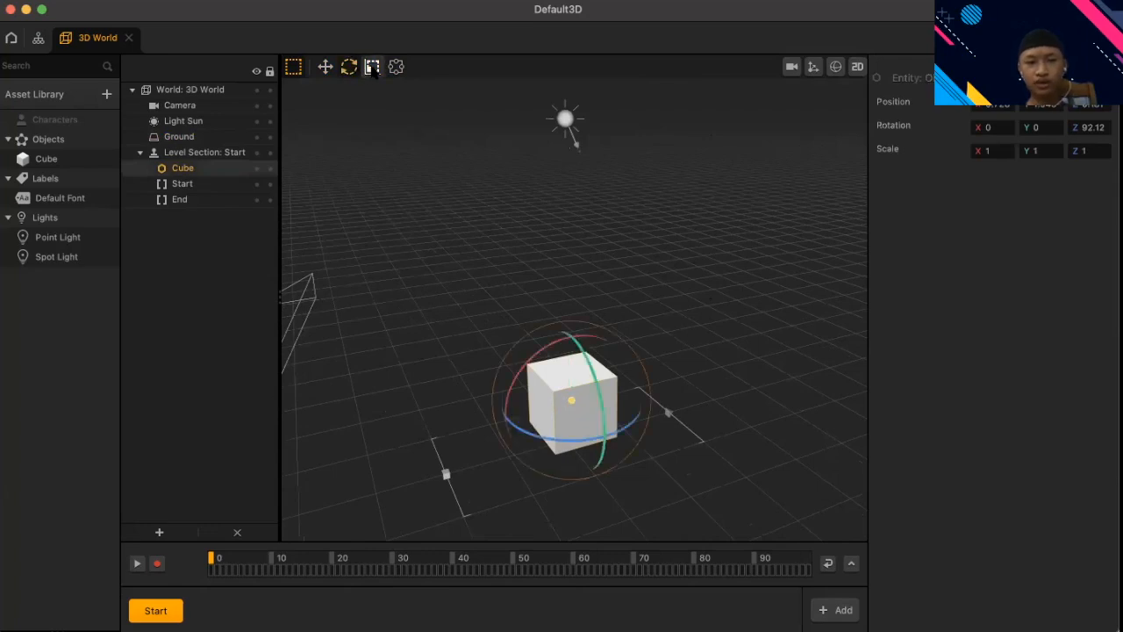
pyautogui.moveTo(442, 146); pyautogui.dragTo(411, 133, button='middle')
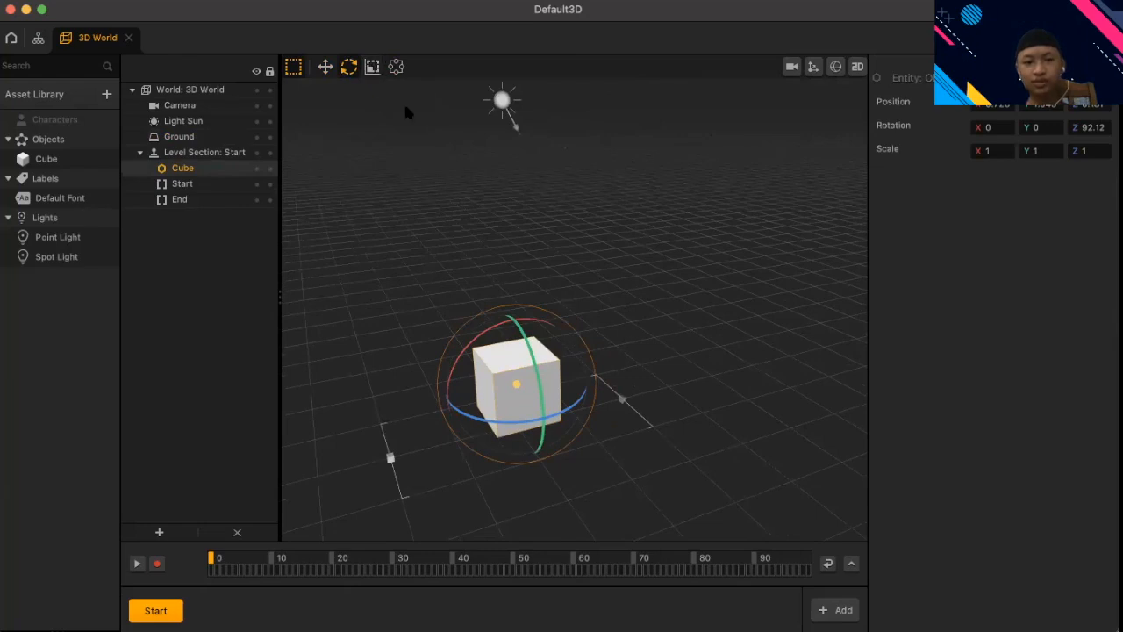
pyautogui.click(372, 68)
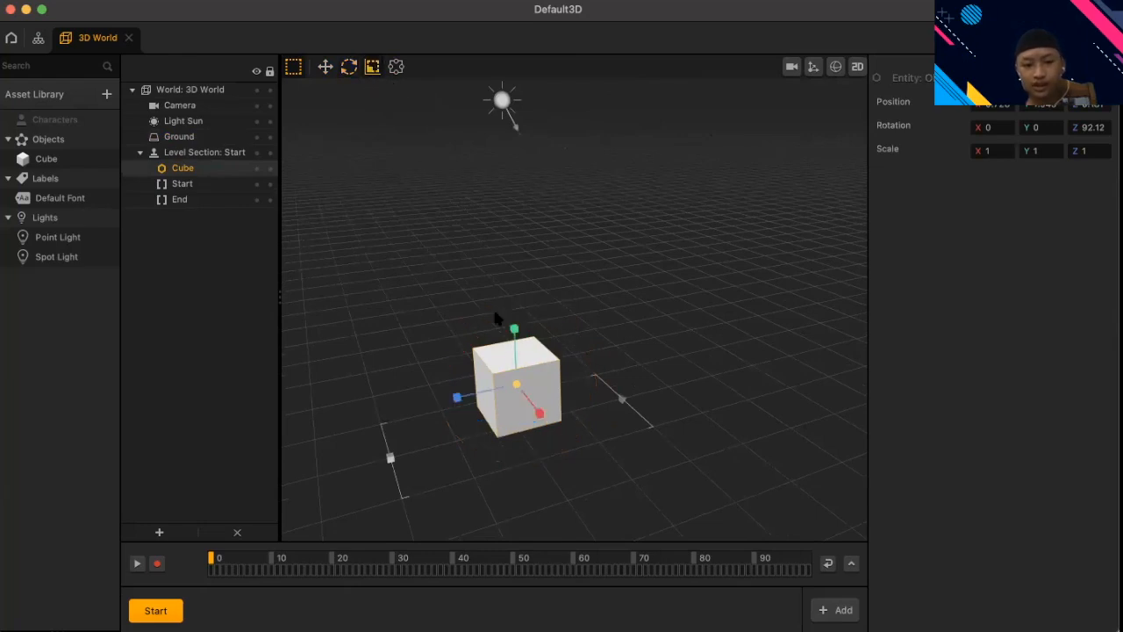
pyautogui.moveTo(513, 330); pyautogui.dragTo(519, 379)
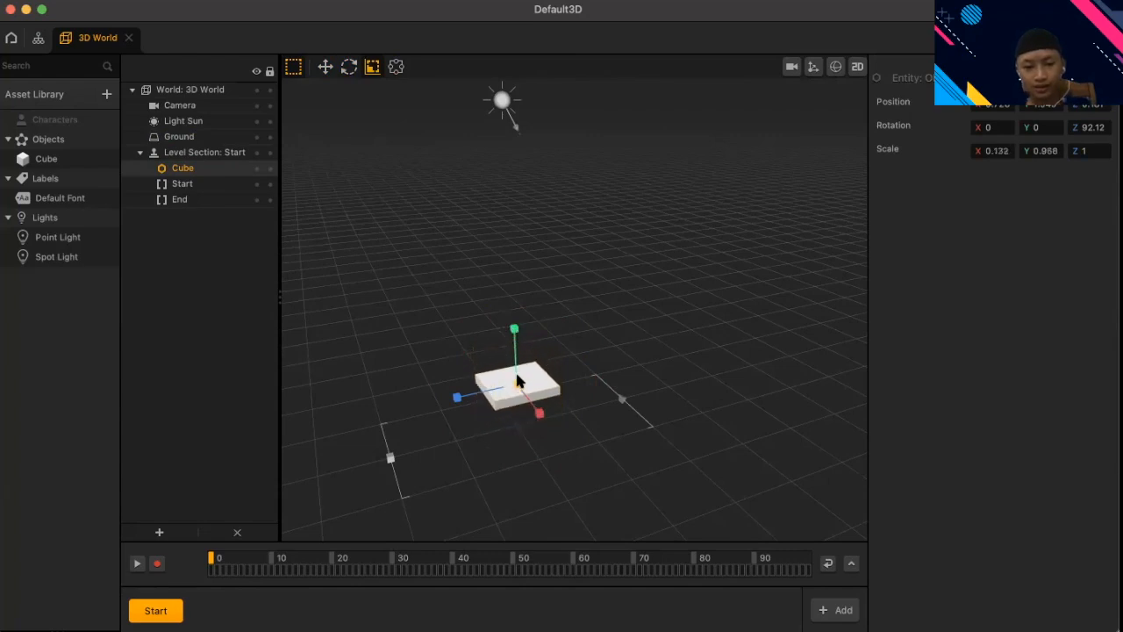
# - Stretch the cube along its three scale axes to about 1.53 × 1.66 × 0.68
pyautogui.moveTo(541, 420); pyautogui.dragTo(530, 446)
pyautogui.moveTo(514, 343); pyautogui.dragTo(528, 105)
pyautogui.moveTo(515, 332); pyautogui.dragTo(509, 286)
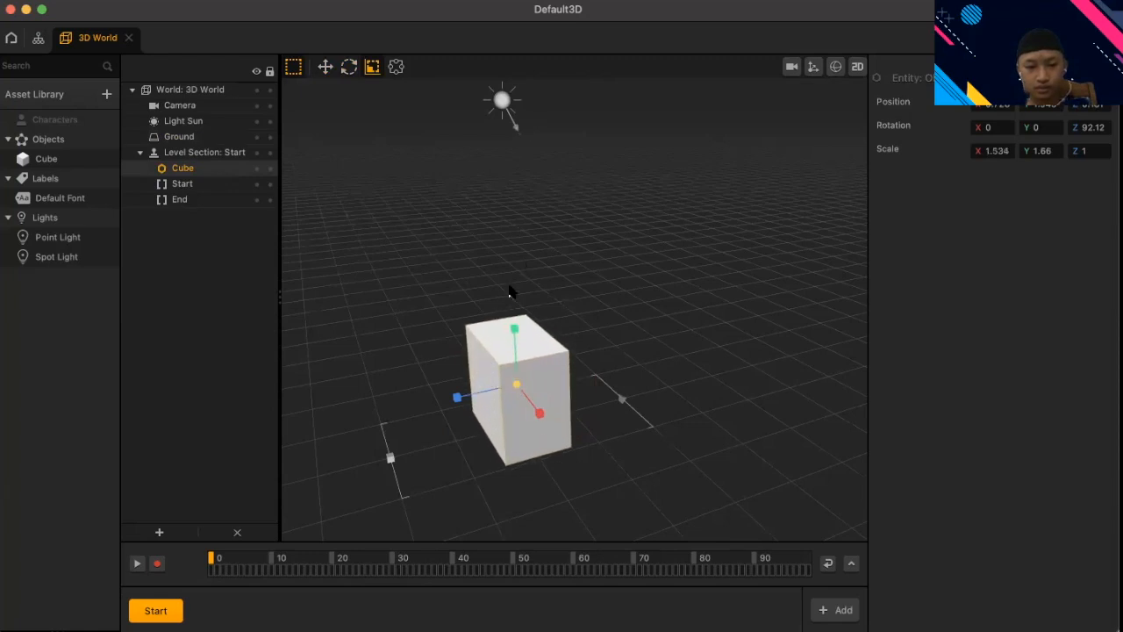
pyautogui.moveTo(460, 400); pyautogui.dragTo(497, 383)
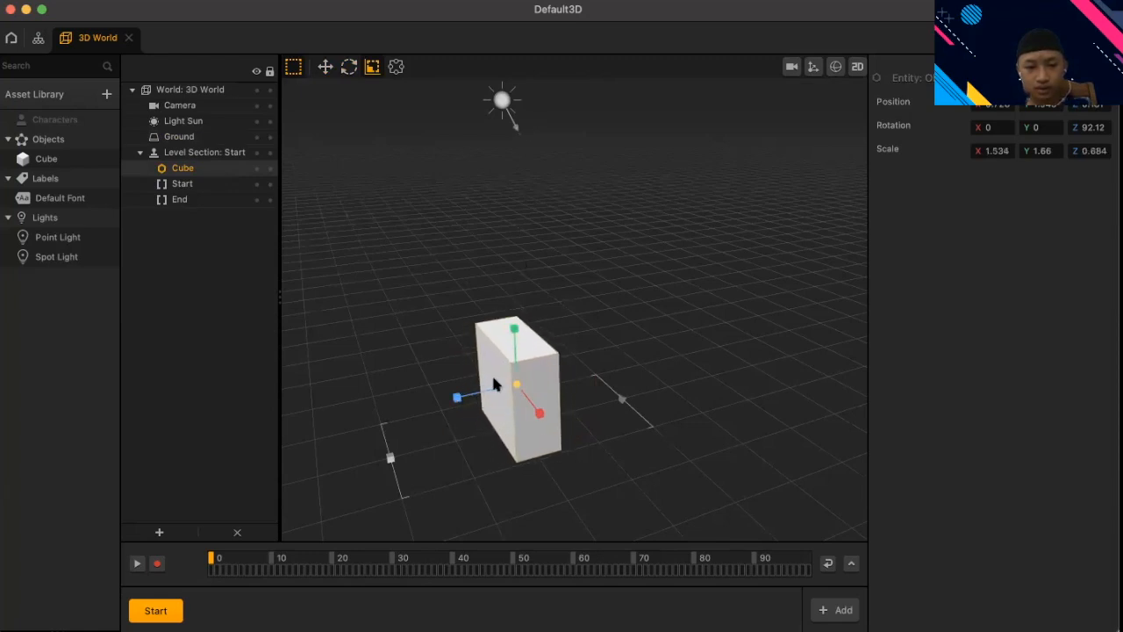
# - Shrink the stretched cube to a scale of about 0.64 × 1 × 0.74 and deselect it
pyautogui.moveTo(516, 346); pyautogui.dragTo(506, 402)
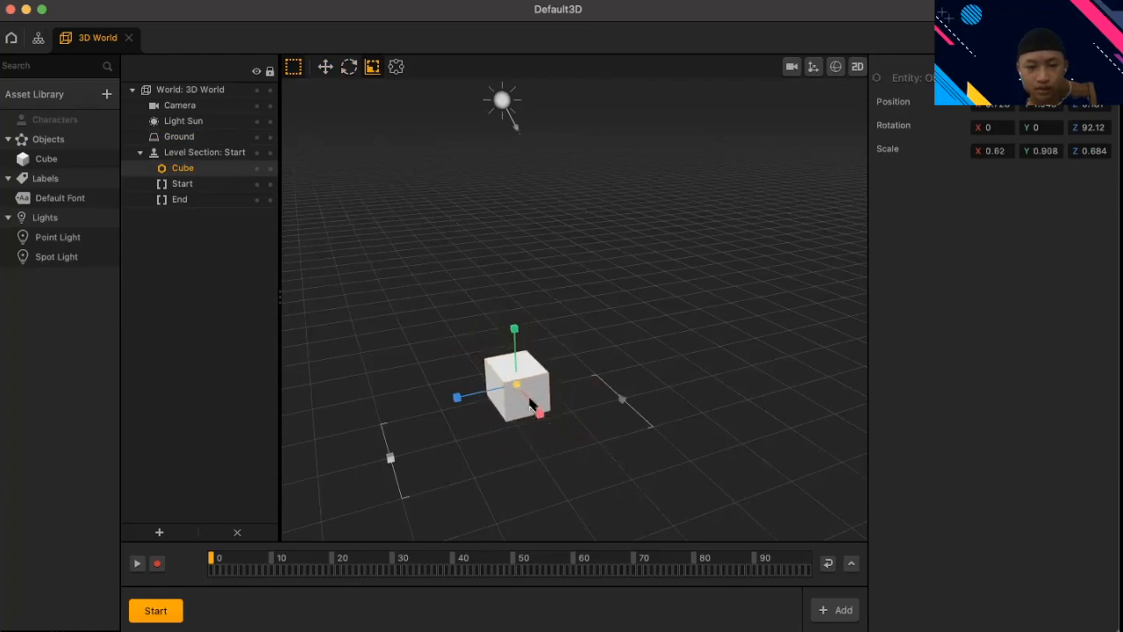
pyautogui.moveTo(541, 415); pyautogui.dragTo(490, 392)
pyautogui.moveTo(512, 341); pyautogui.dragTo(513, 339)
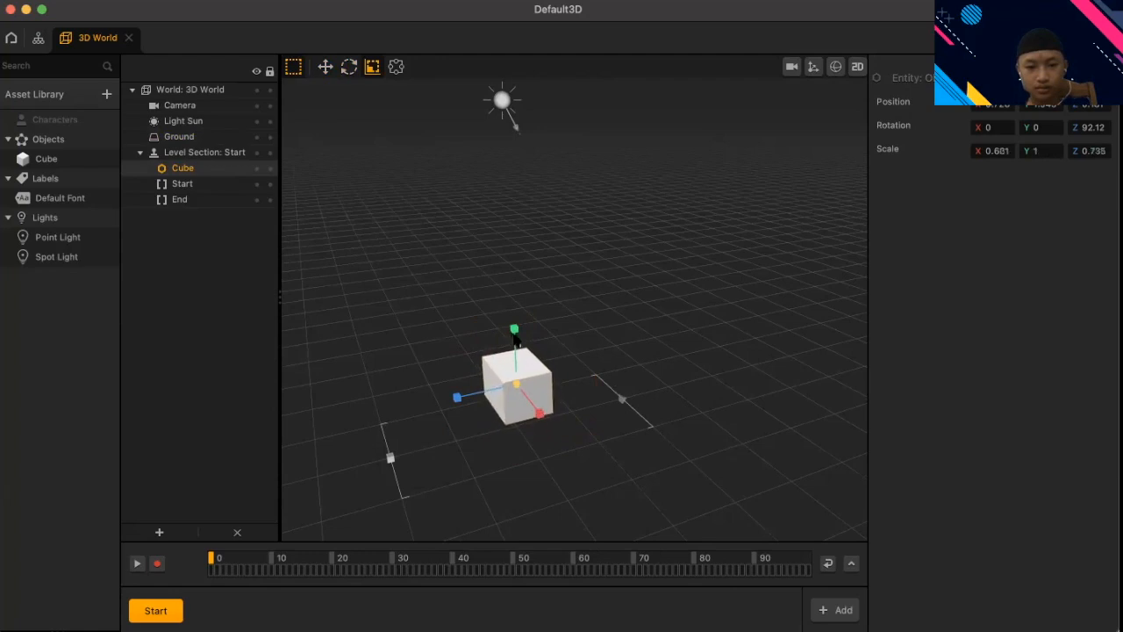
pyautogui.click(614, 340)
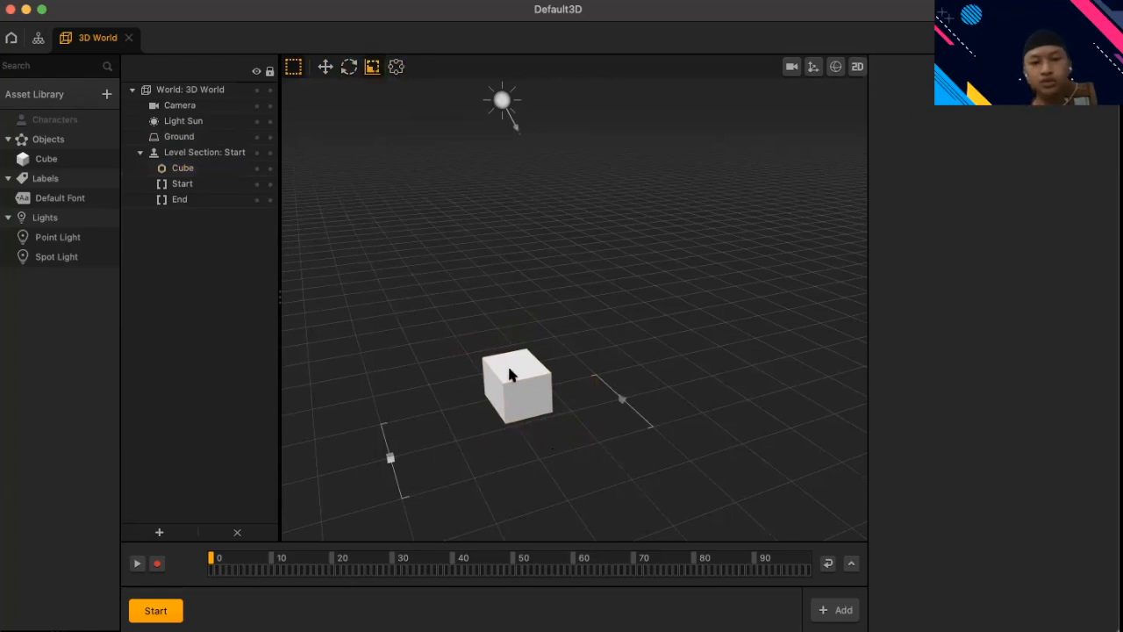
# - Switch to the combined transform tool and move the cube a short distance across the grid
pyautogui.click(396, 66)
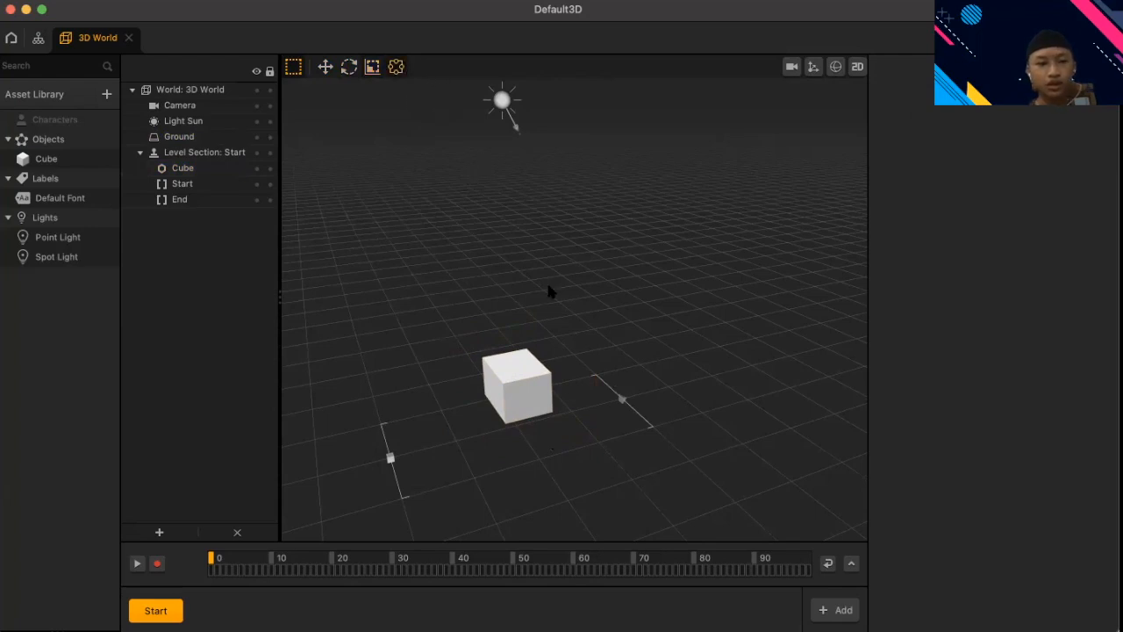
pyautogui.click(527, 382)
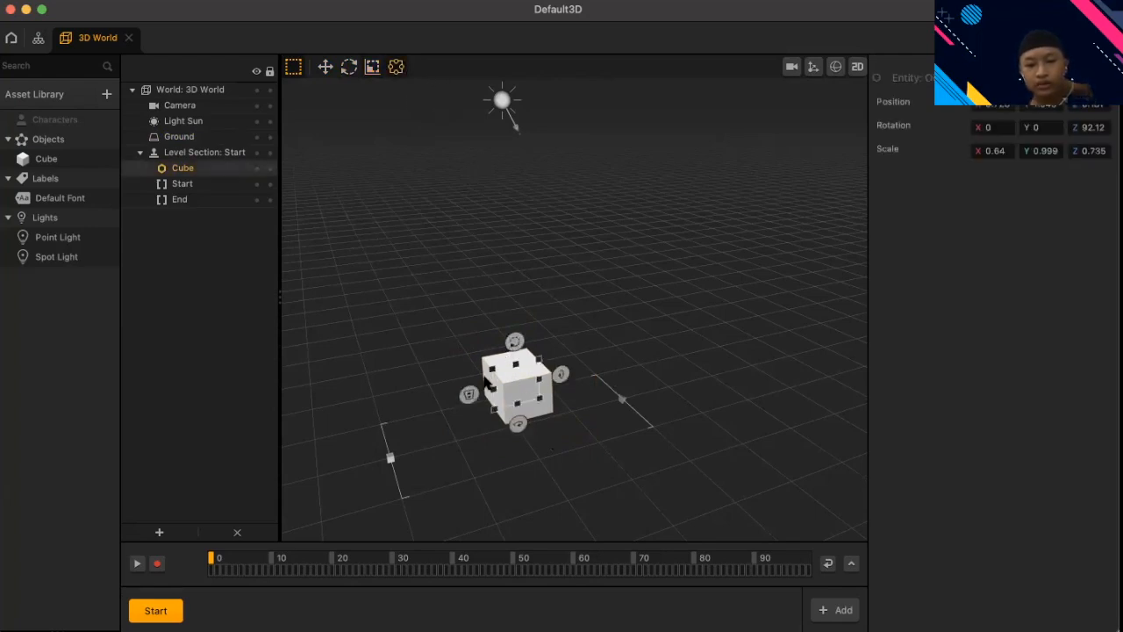
pyautogui.moveTo(478, 391); pyautogui.dragTo(460, 427)
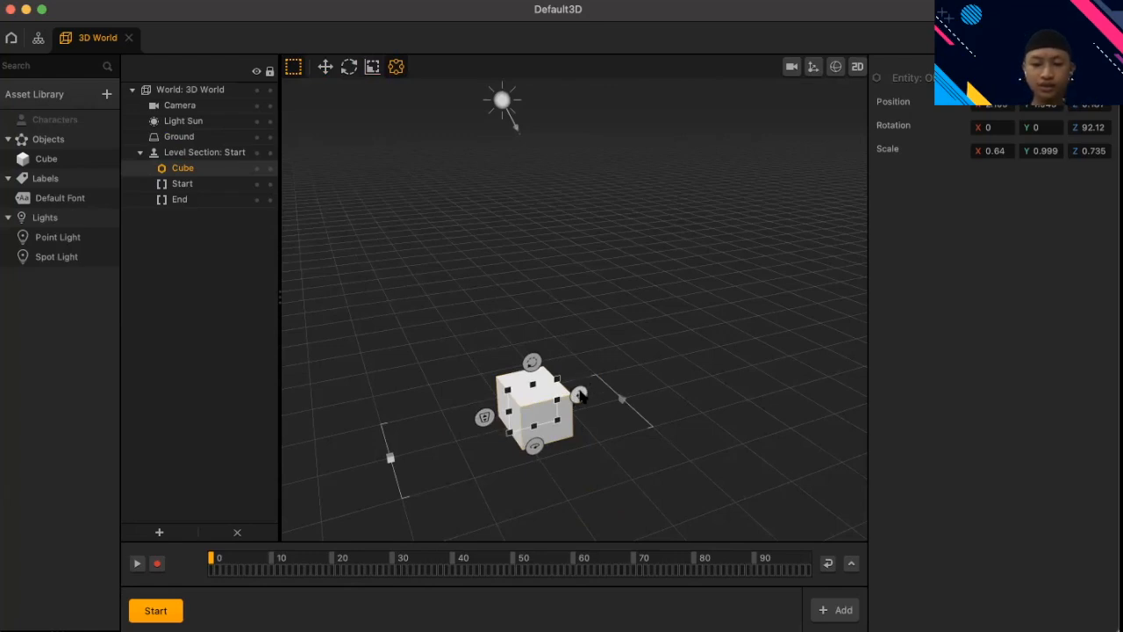
# - Tilt the cube by about one degree on X and Y, narrow its Z scale to about 0.71 with the combined tool, and deselect it
pyautogui.moveTo(580, 397)
pyautogui.mouseDown()
pyautogui.moveTo(582, 379)
pyautogui.moveTo(589, 400)
pyautogui.mouseUp()
pyautogui.moveTo(534, 445); pyautogui.dragTo(549, 476)
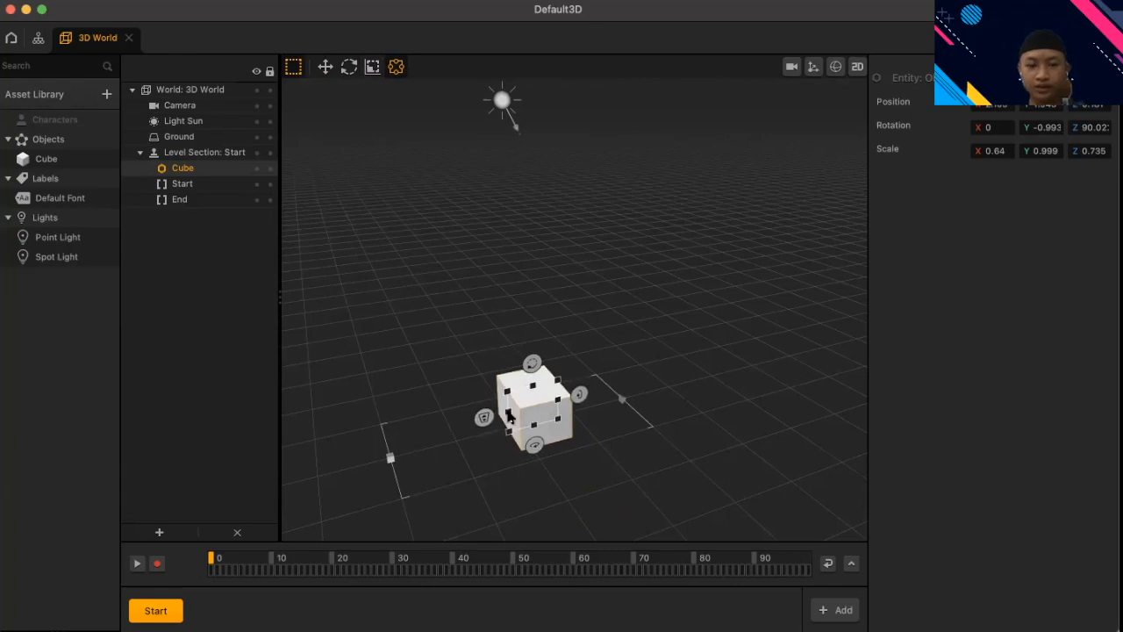
pyautogui.moveTo(509, 415)
pyautogui.mouseDown()
pyautogui.moveTo(519, 413)
pyautogui.moveTo(508, 414)
pyautogui.mouseUp()
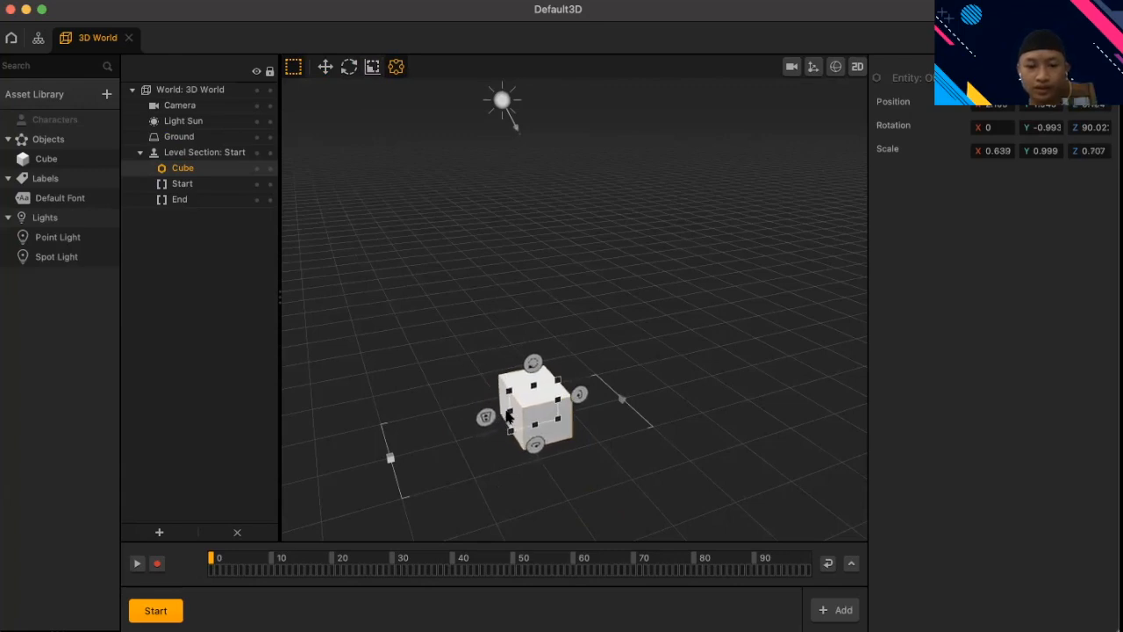
pyautogui.moveTo(533, 364)
pyautogui.mouseDown()
pyautogui.moveTo(518, 340)
pyautogui.moveTo(534, 367)
pyautogui.mouseUp()
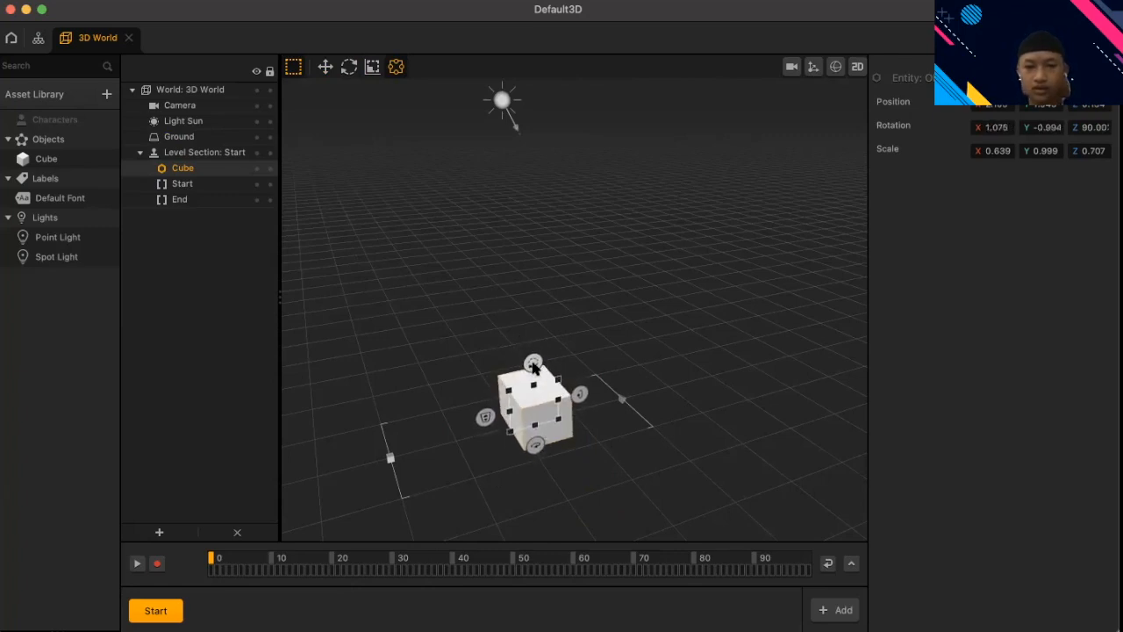
pyautogui.click(552, 306)
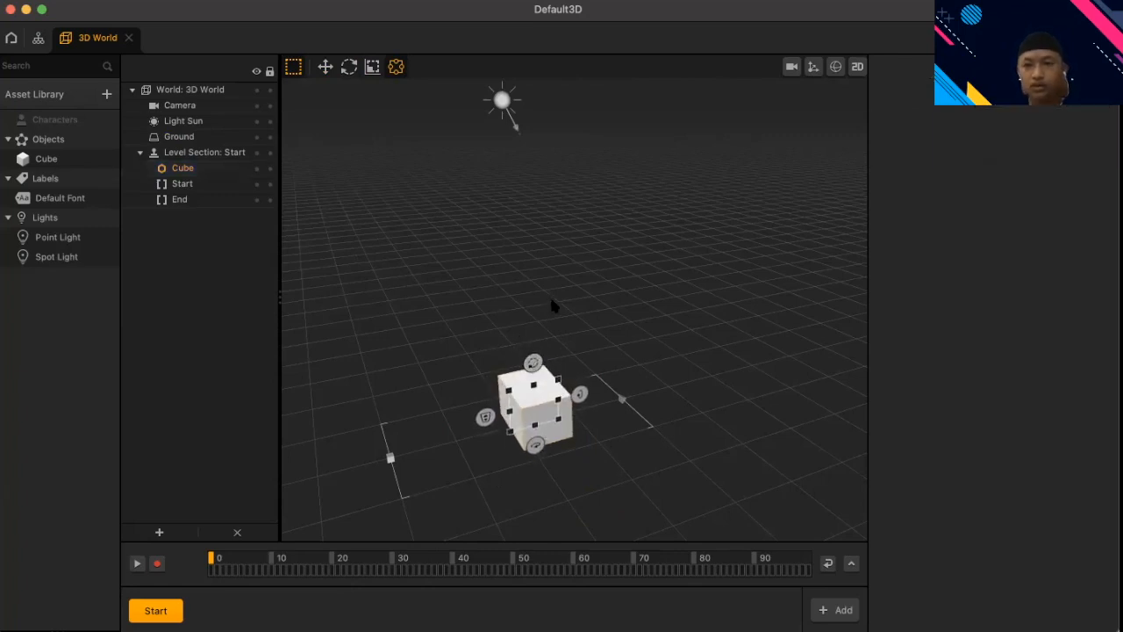
# - Reselect the cube and move it along the red axis to line it up with the level section markers
pyautogui.click(569, 407)
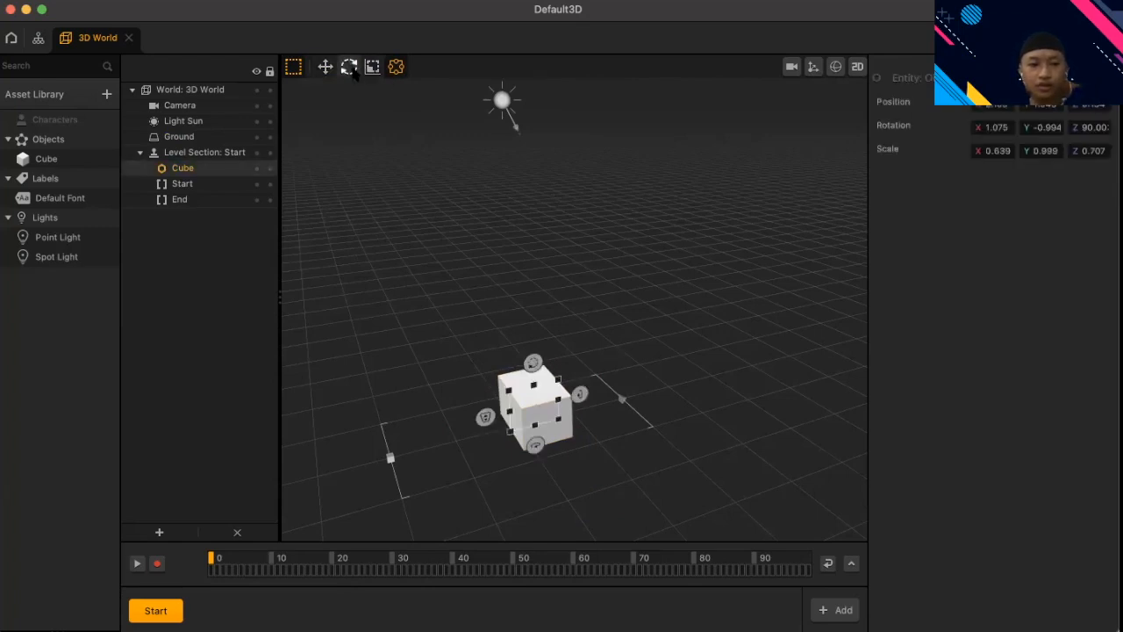
pyautogui.click(372, 70)
pyautogui.moveTo(620, 375)
pyautogui.mouseDown(button='right')
pyautogui.moveTo(685, 432)
pyautogui.moveTo(821, 436)
pyautogui.moveTo(707, 408)
pyautogui.moveTo(562, 459)
pyautogui.moveTo(569, 421)
pyautogui.moveTo(622, 421)
pyautogui.moveTo(621, 299)
pyautogui.moveTo(571, 325)
pyautogui.moveTo(582, 281)
pyautogui.moveTo(460, 317)
pyautogui.moveTo(246, 336)
pyautogui.moveTo(482, 351)
pyautogui.moveTo(399, 376)
pyautogui.moveTo(439, 319)
pyautogui.moveTo(547, 321)
pyautogui.moveTo(476, 325)
pyautogui.moveTo(619, 362)
pyautogui.mouseUp(button='right')
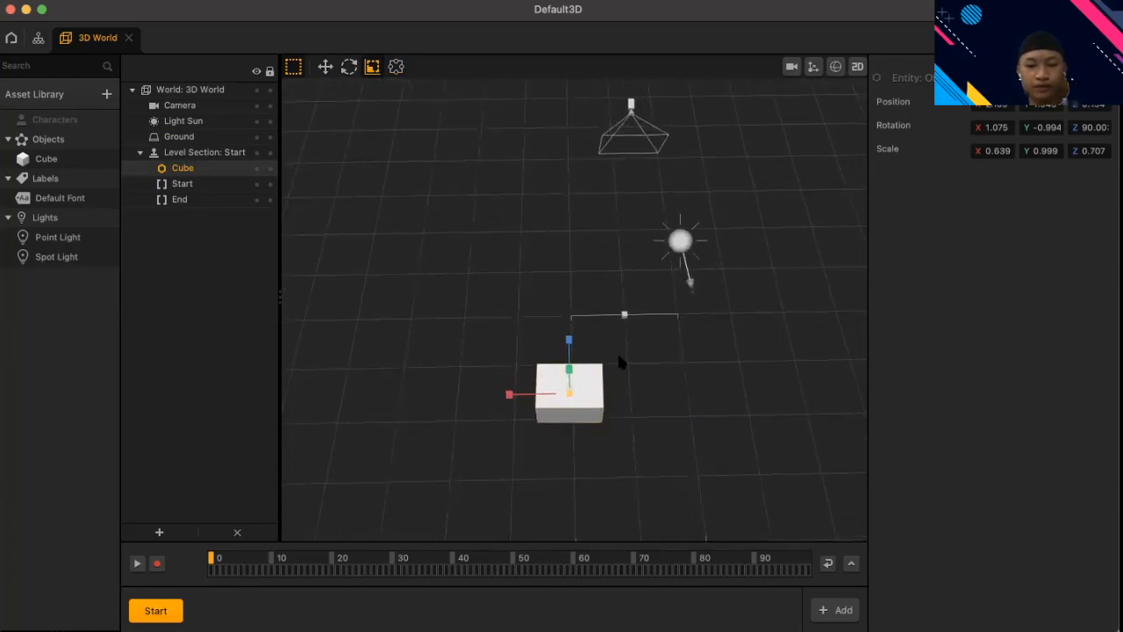
pyautogui.scroll(2, 620, 362)
pyautogui.click(326, 69)
pyautogui.moveTo(525, 411); pyautogui.dragTo(594, 424)
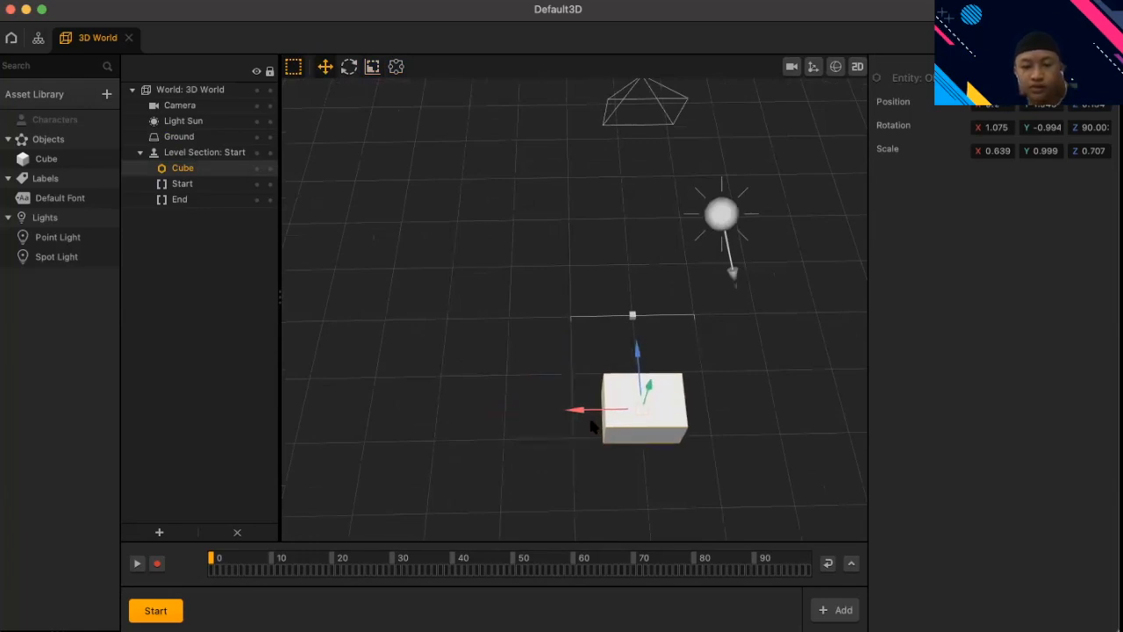
# - Flatten and widen the cube into a slab with the Scale tool, about 0.12 × 1.96 × 0.68
pyautogui.moveTo(795, 383); pyautogui.dragTo(755, 390, button='right')
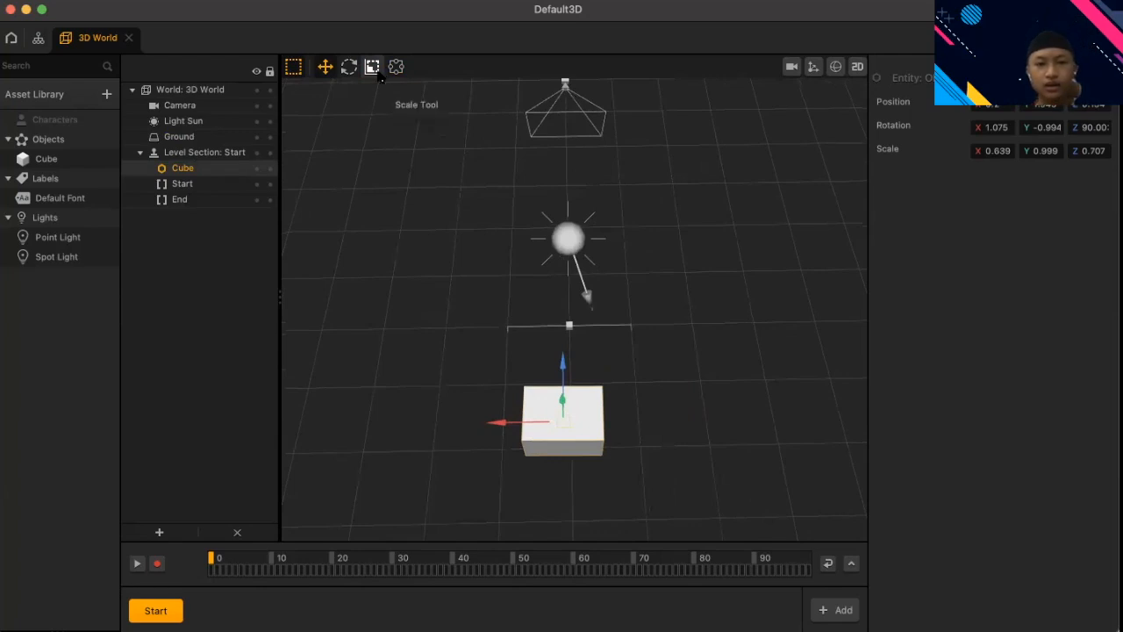
pyautogui.click(373, 69)
pyautogui.moveTo(633, 365); pyautogui.dragTo(632, 329, button='middle')
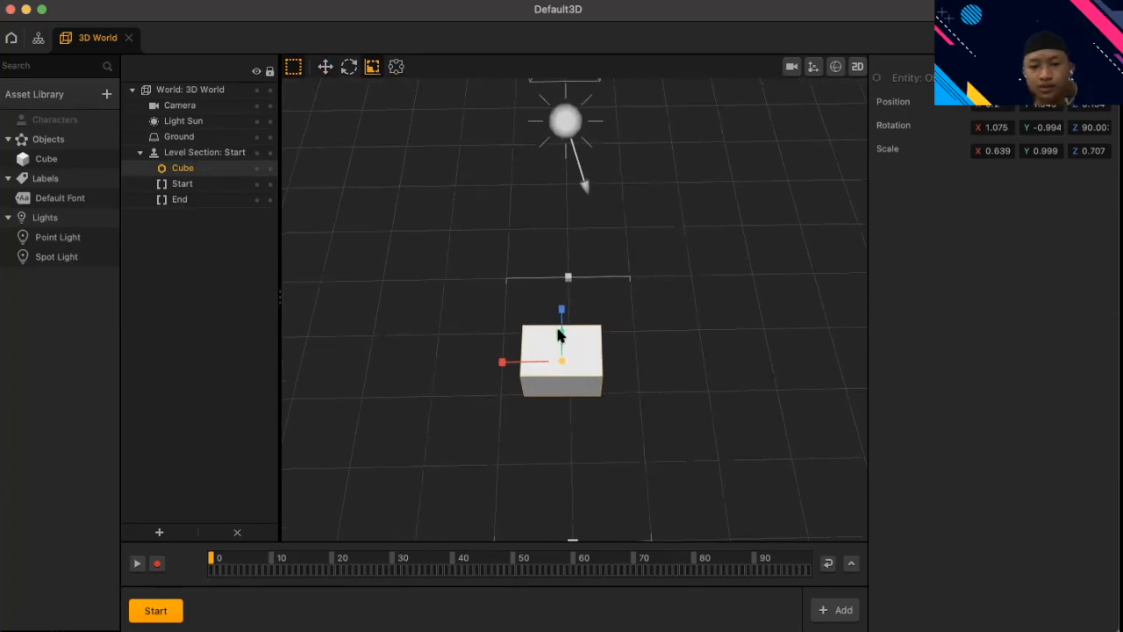
pyautogui.moveTo(562, 322); pyautogui.dragTo(560, 316)
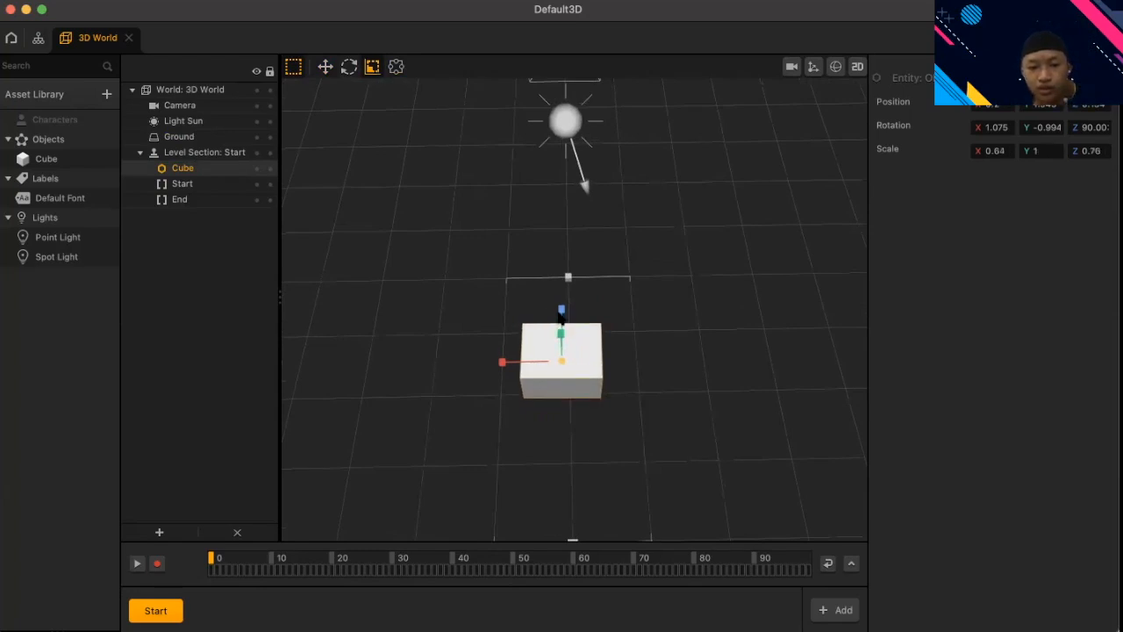
pyautogui.moveTo(508, 362); pyautogui.dragTo(562, 358)
pyautogui.moveTo(690, 359)
pyautogui.mouseDown(button='right')
pyautogui.moveTo(685, 248)
pyautogui.moveTo(679, 228)
pyautogui.moveTo(667, 283)
pyautogui.moveTo(647, 189)
pyautogui.mouseUp(button='right')
pyautogui.moveTo(502, 164); pyautogui.dragTo(431, 178)
pyautogui.moveTo(614, 228); pyautogui.dragTo(638, 339, button='right')
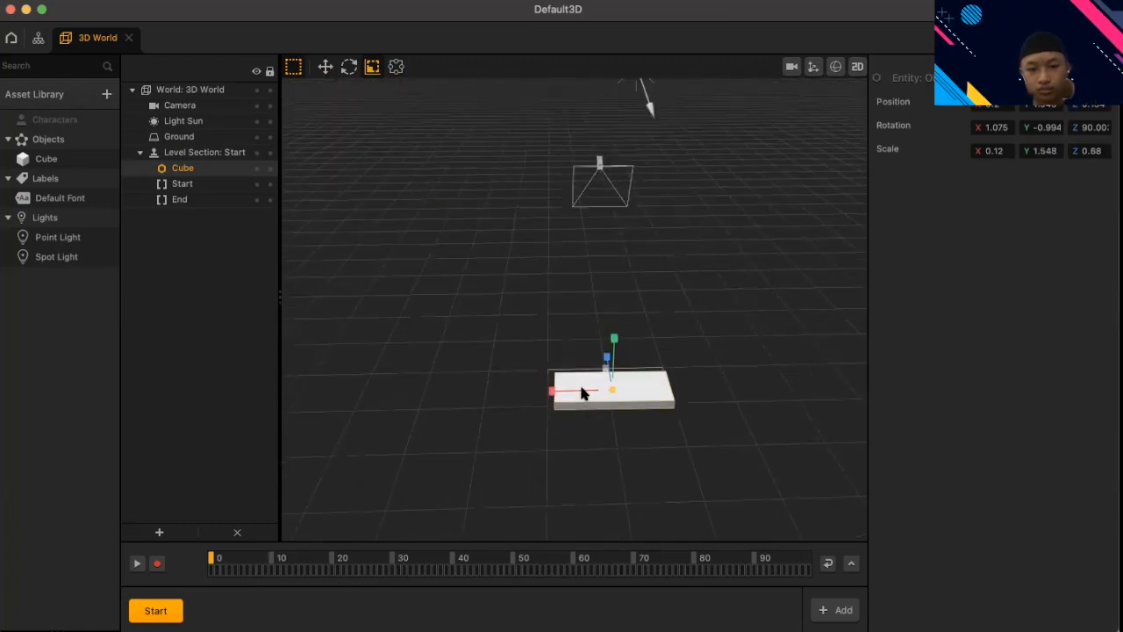
pyautogui.moveTo(584, 389); pyautogui.dragTo(576, 389)
# - Rotate the slab to about -88.6 degrees on Y so its long side runs along the level section
pyautogui.click(349, 67)
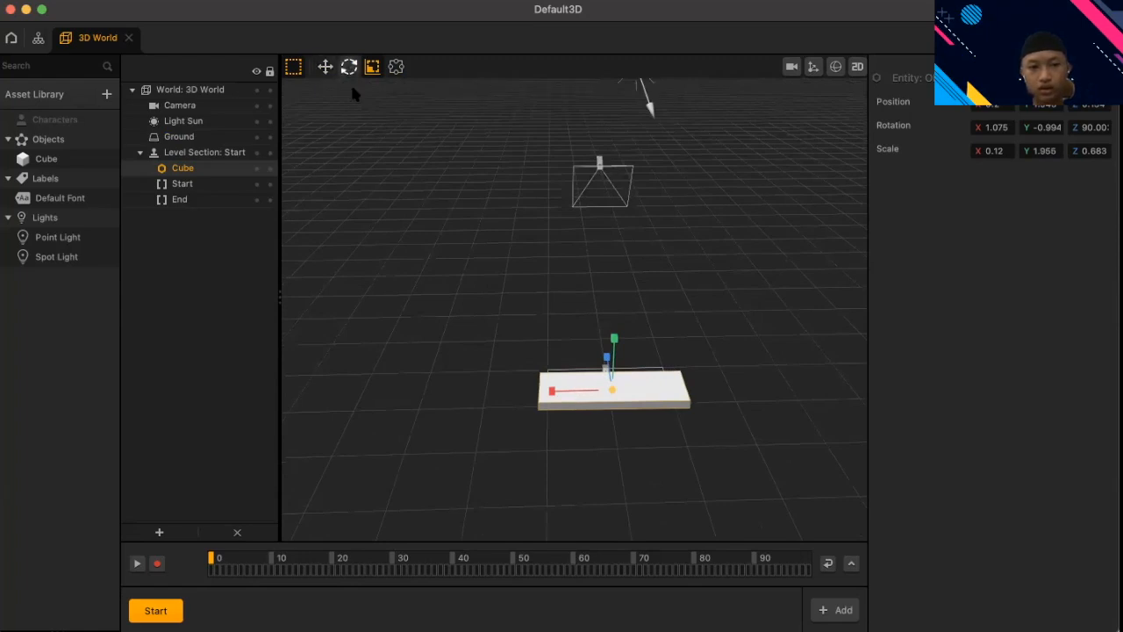
pyautogui.moveTo(672, 424); pyautogui.dragTo(590, 441)
pyautogui.moveTo(728, 410); pyautogui.dragTo(691, 396)
# - Lower the slab and position it between the level section's start and end markers with the Move tool
pyautogui.click(324, 67)
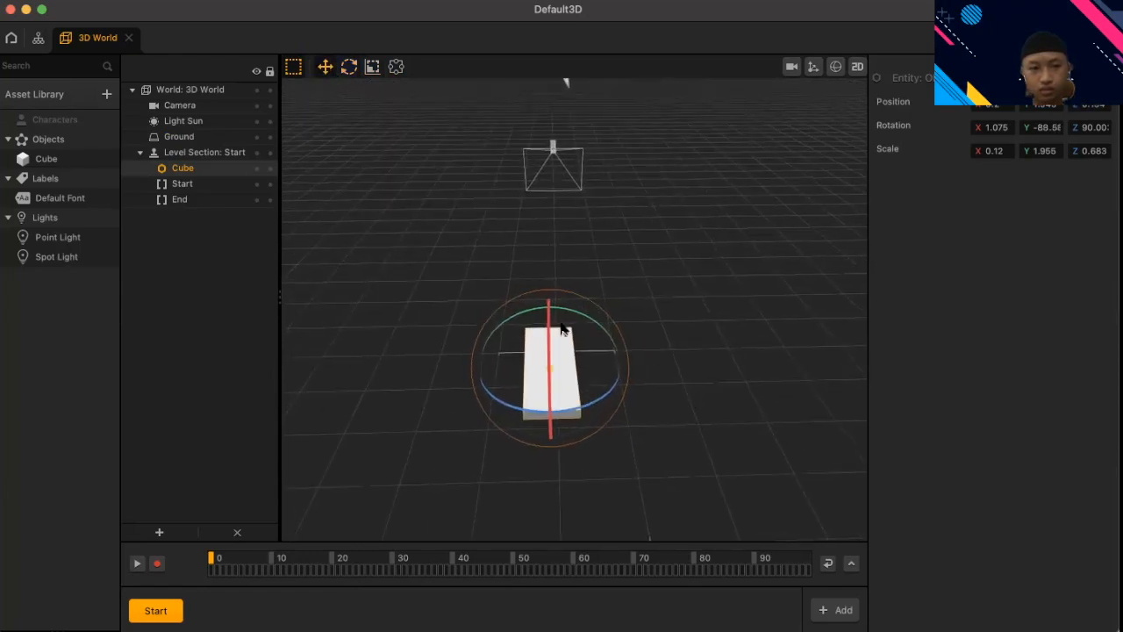
pyautogui.moveTo(546, 312); pyautogui.dragTo(553, 349)
pyautogui.moveTo(502, 402); pyautogui.dragTo(510, 403)
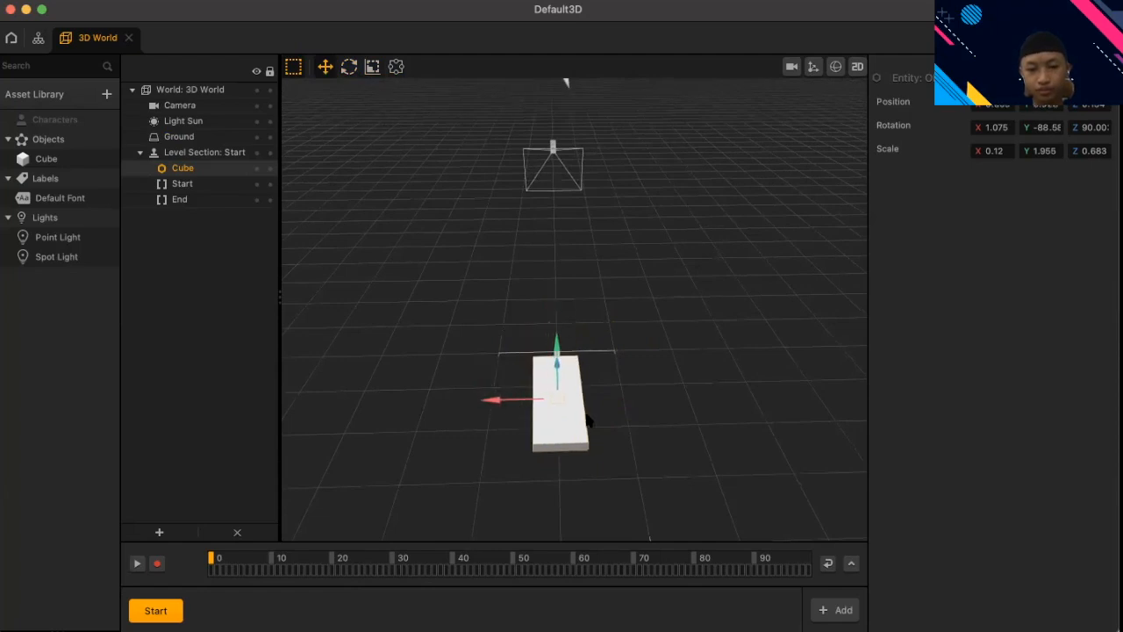
pyautogui.moveTo(554, 363); pyautogui.dragTo(557, 369)
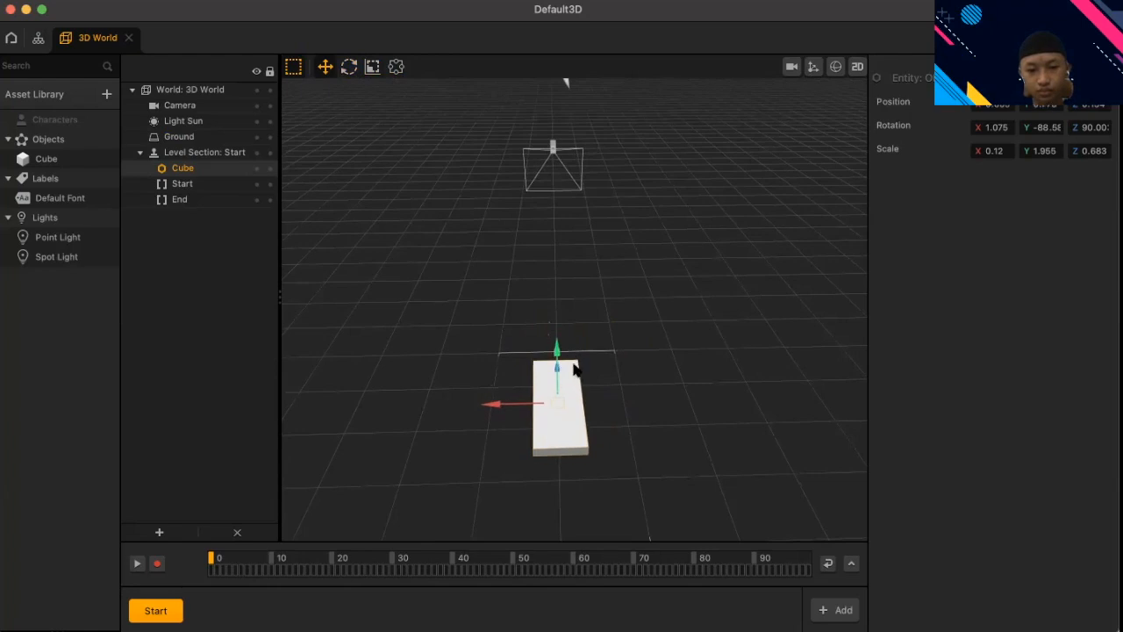
pyautogui.moveTo(656, 385)
pyautogui.mouseDown()
pyautogui.moveTo(430, 425)
pyautogui.moveTo(632, 408)
pyautogui.moveTo(651, 391)
pyautogui.mouseUp()
pyautogui.moveTo(589, 354); pyautogui.dragTo(548, 386)
pyautogui.moveTo(638, 392)
pyautogui.mouseDown()
pyautogui.moveTo(740, 409)
pyautogui.moveTo(637, 395)
pyautogui.mouseUp()
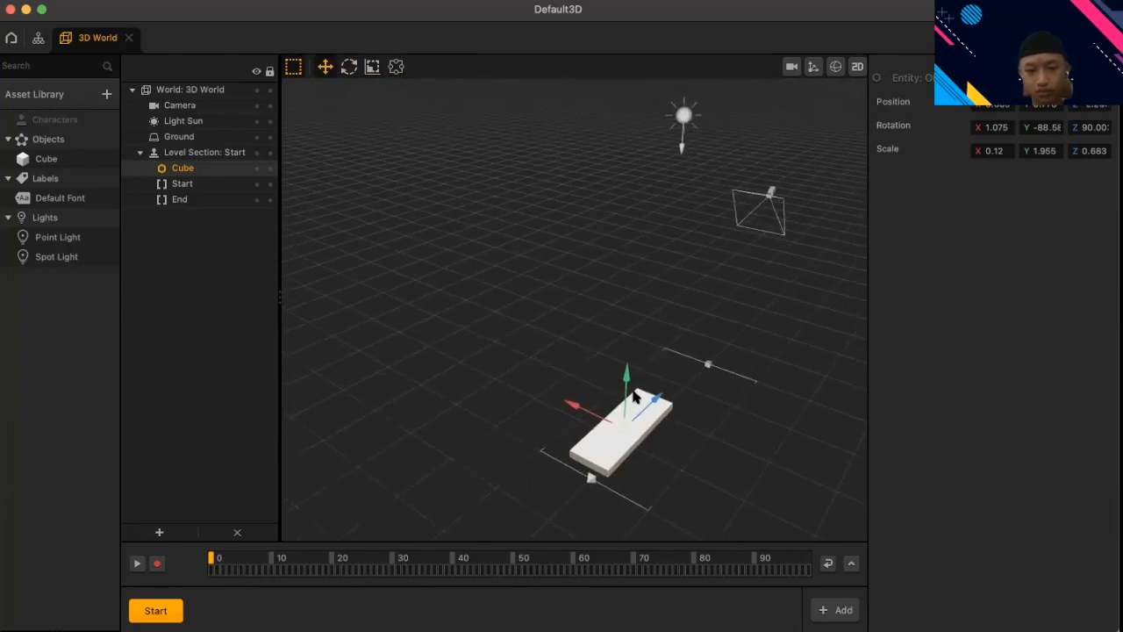
# - Widen and slightly thicken the slab into a platform with the Scale tool, about 0.19 × 2.14 × 2.10
pyautogui.click(372, 68)
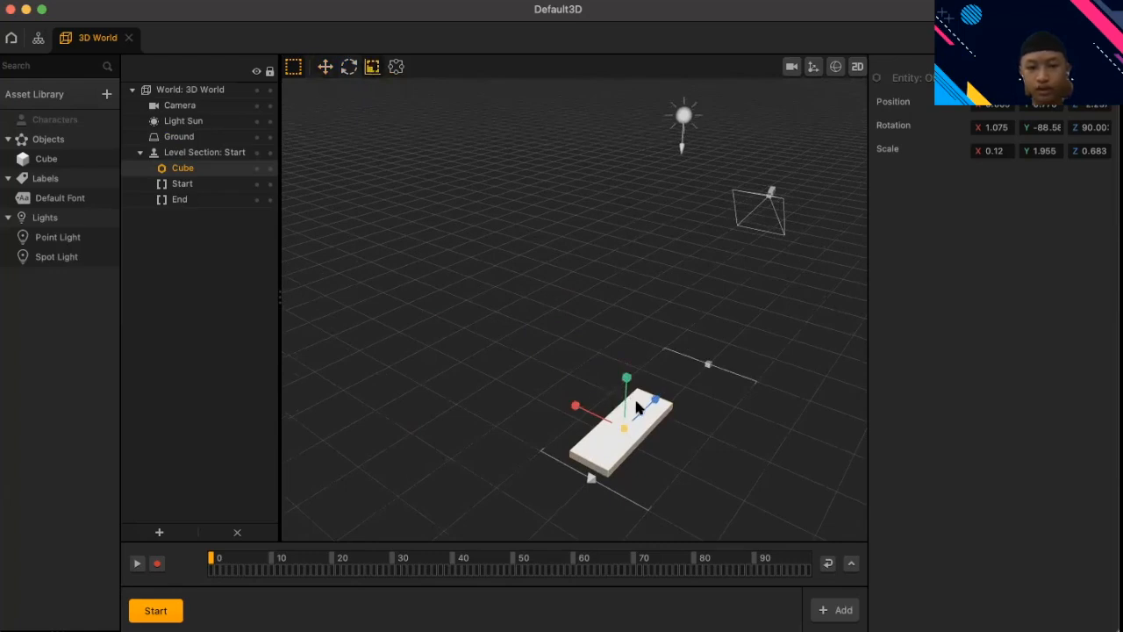
pyautogui.moveTo(645, 413); pyautogui.dragTo(597, 420)
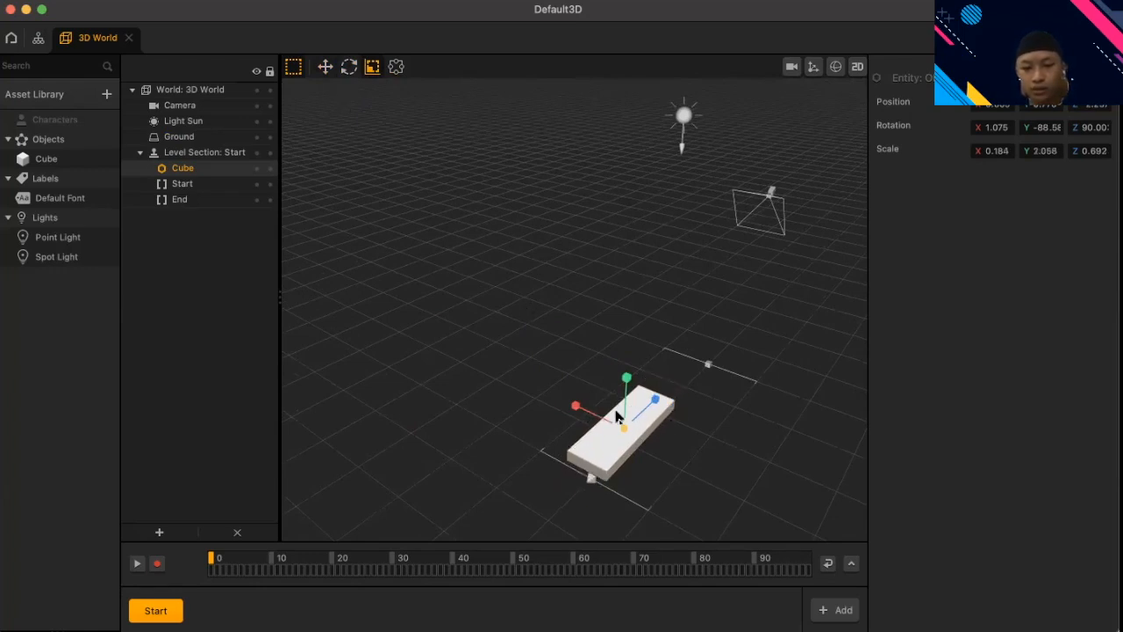
pyautogui.moveTo(595, 418); pyautogui.dragTo(604, 362)
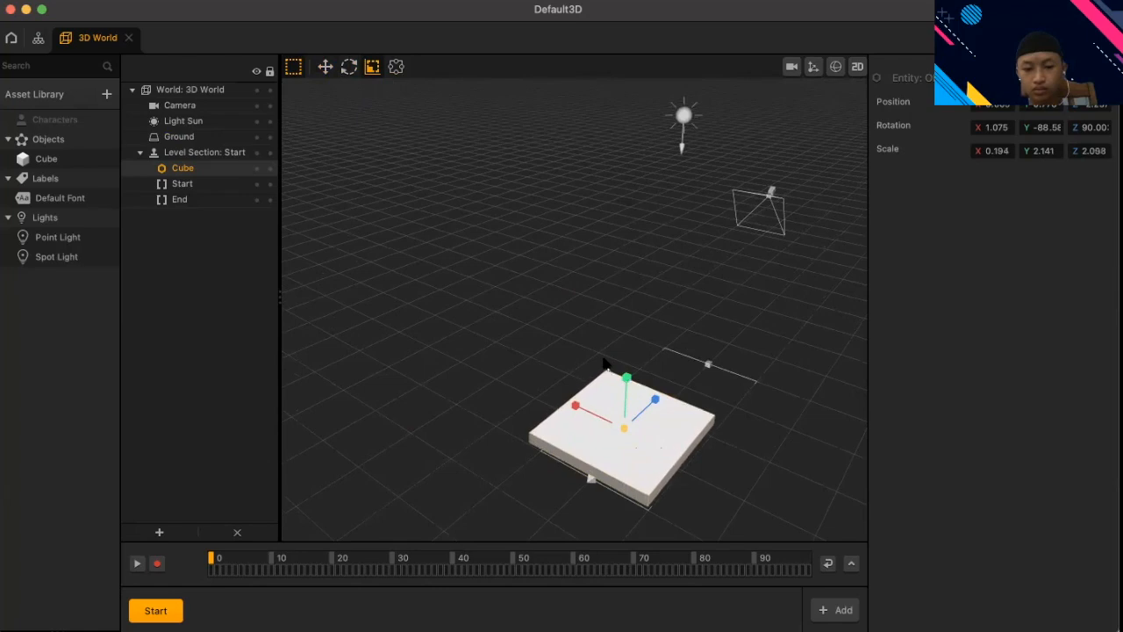
# - Trim the slab with its free-transform handles to a scale of about 0.19 × 1.23 × 1.82
pyautogui.click(396, 67)
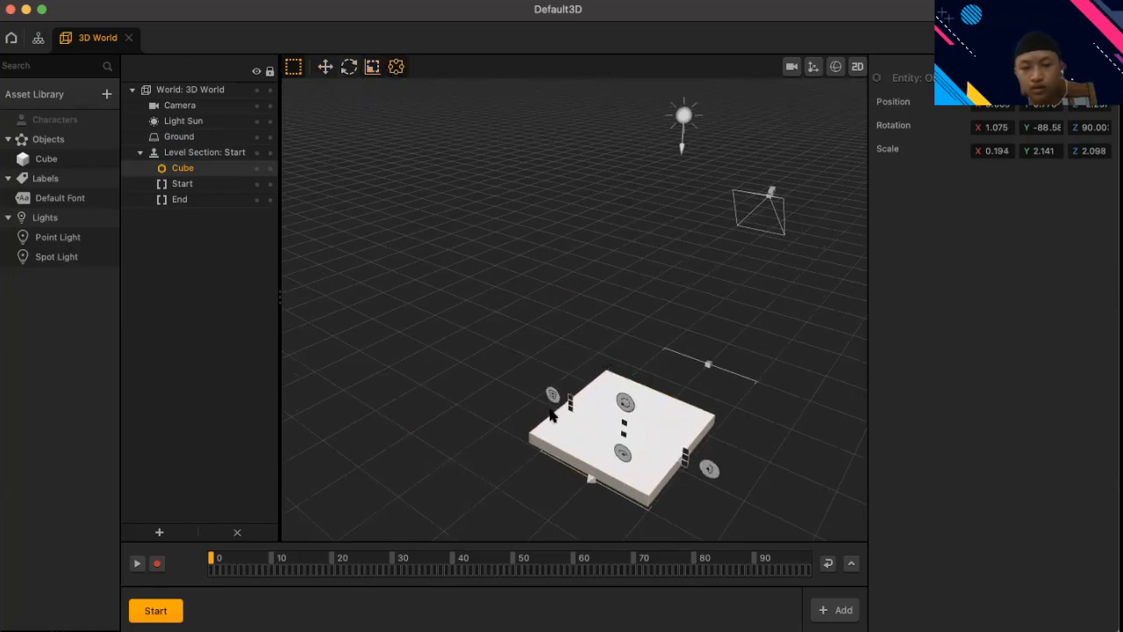
pyautogui.moveTo(569, 403); pyautogui.dragTo(585, 416)
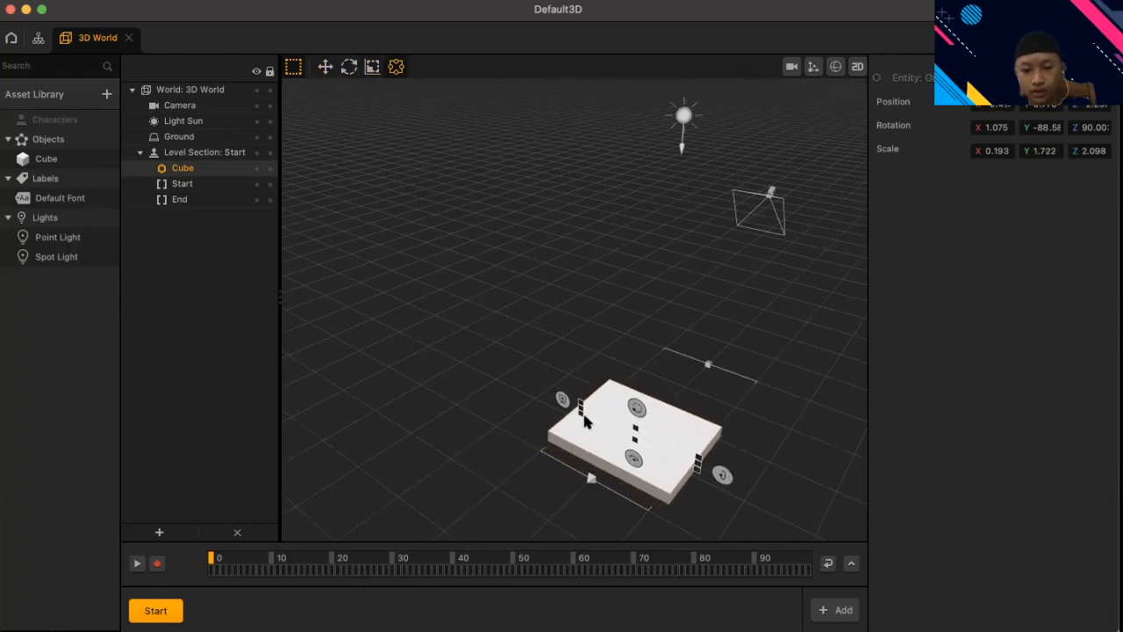
pyautogui.moveTo(698, 467); pyautogui.dragTo(636, 441)
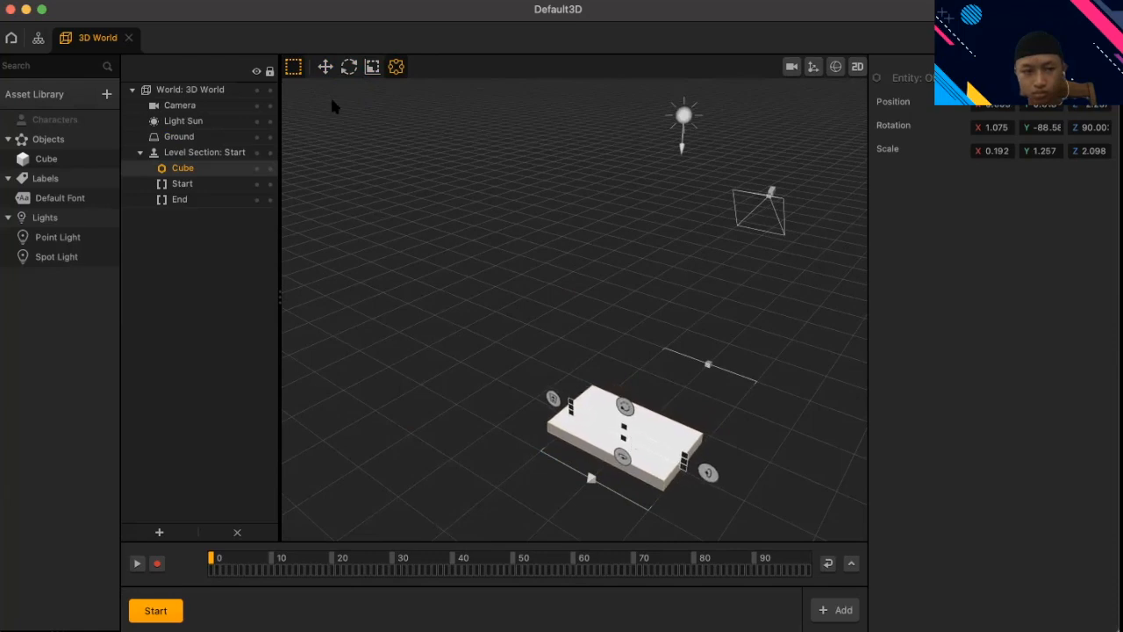
pyautogui.moveTo(570, 408); pyautogui.dragTo(590, 426)
# - Shift the slab slightly along X with the Move tool and lengthen it to about 4.13 on the Y scale
pyautogui.click(324, 68)
pyautogui.moveTo(716, 508); pyautogui.dragTo(742, 553, button='right')
pyautogui.moveTo(707, 475); pyautogui.dragTo(860, 452)
pyautogui.moveTo(860, 452); pyautogui.dragTo(761, 412, button='right')
pyautogui.moveTo(563, 364); pyautogui.dragTo(554, 361)
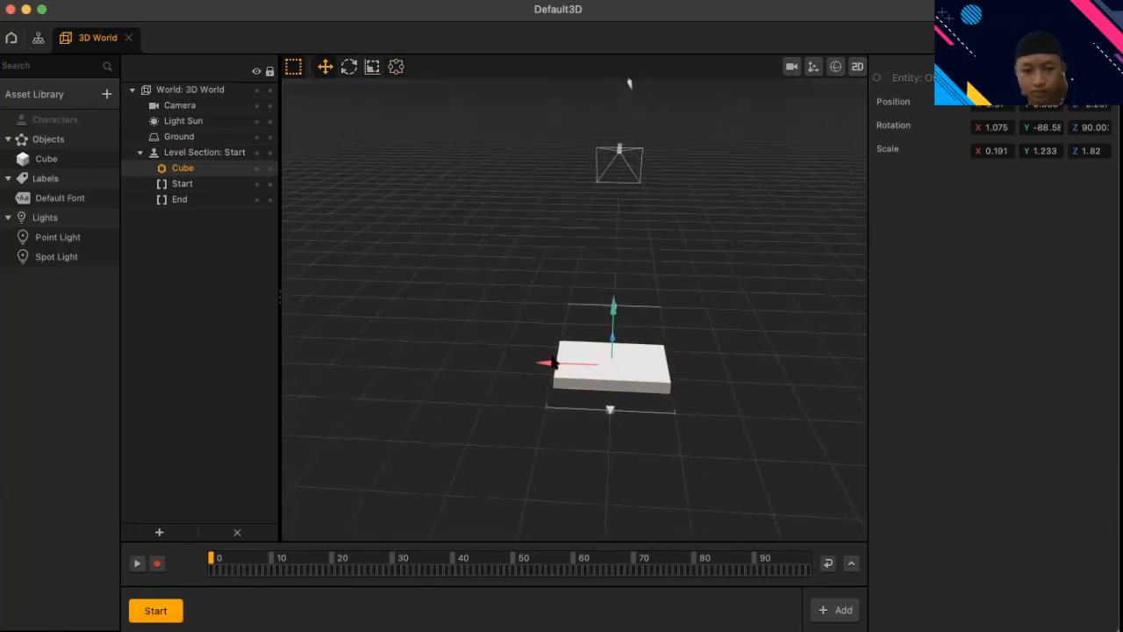
pyautogui.click(372, 66)
pyautogui.moveTo(566, 364); pyautogui.dragTo(465, 372)
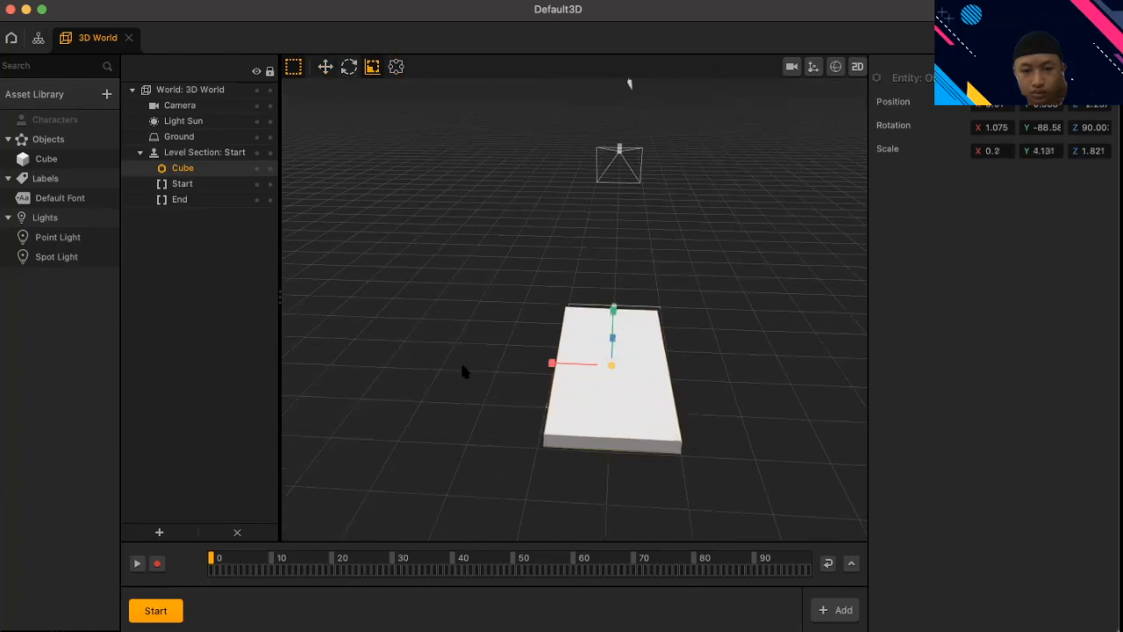
# - Select the level section's Start marker and examine how the platform lines up with both markers
pyautogui.click(326, 72)
pyautogui.moveTo(692, 268); pyautogui.dragTo(672, 379, button='middle')
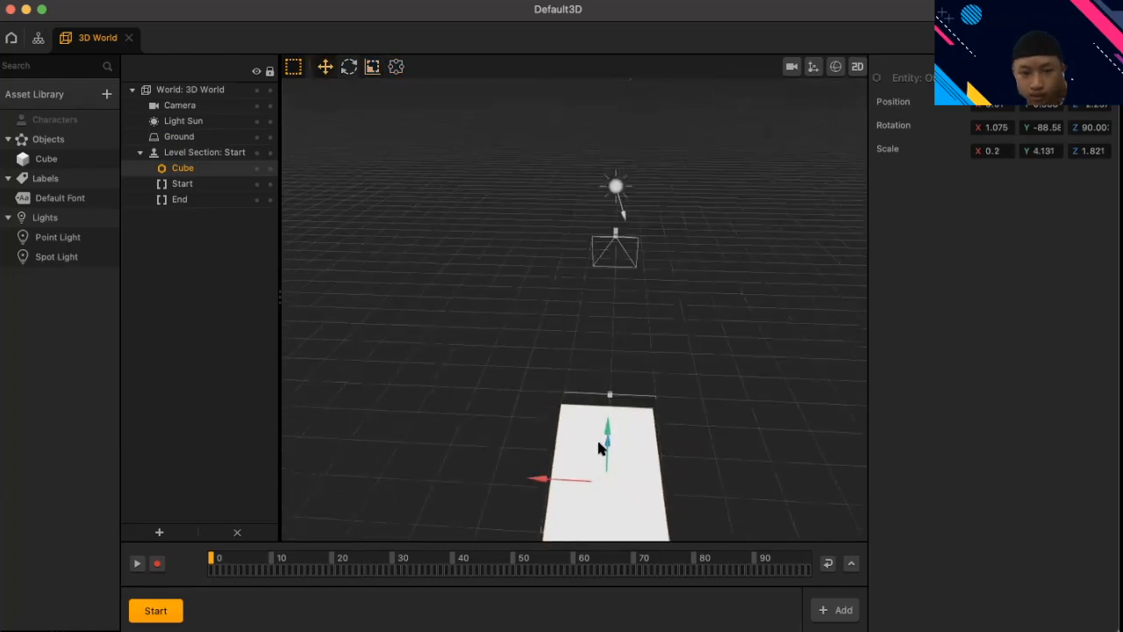
pyautogui.moveTo(608, 448)
pyautogui.mouseDown(button='middle')
pyautogui.moveTo(591, 430)
pyautogui.moveTo(534, 435)
pyautogui.moveTo(662, 378)
pyautogui.moveTo(499, 432)
pyautogui.moveTo(518, 436)
pyautogui.moveTo(431, 451)
pyautogui.mouseUp(button='middle')
pyautogui.click(629, 371)
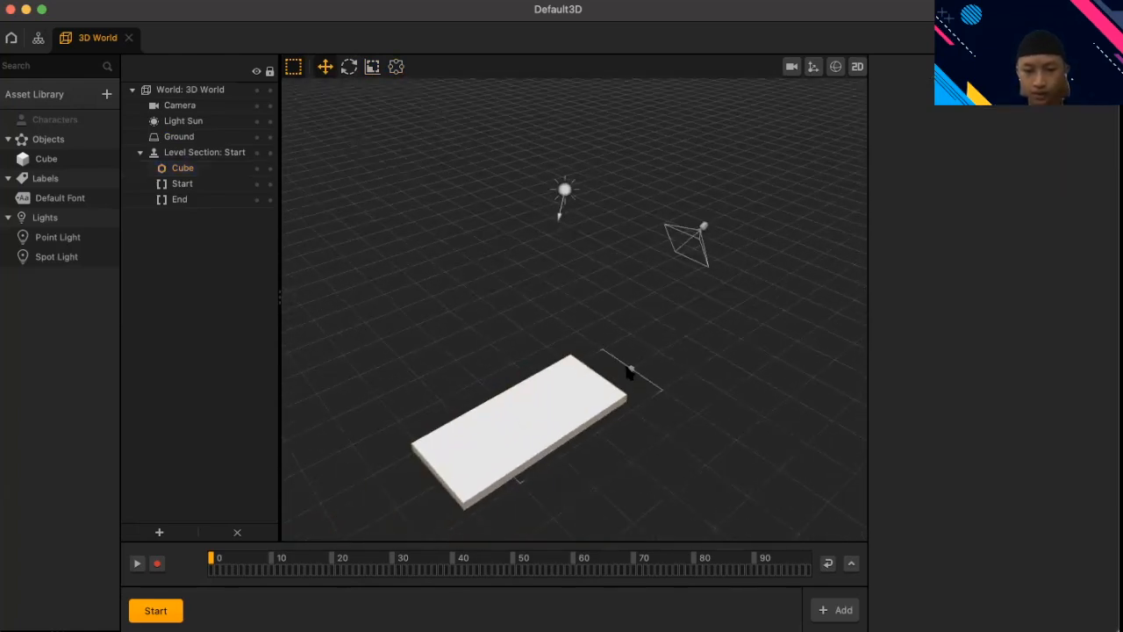
pyautogui.scroll(5, 709, 372)
pyautogui.moveTo(735, 381)
pyautogui.mouseDown(button='middle')
pyautogui.moveTo(597, 339)
pyautogui.moveTo(536, 298)
pyautogui.mouseUp(button='middle')
pyautogui.moveTo(505, 478); pyautogui.dragTo(416, 407, button='middle')
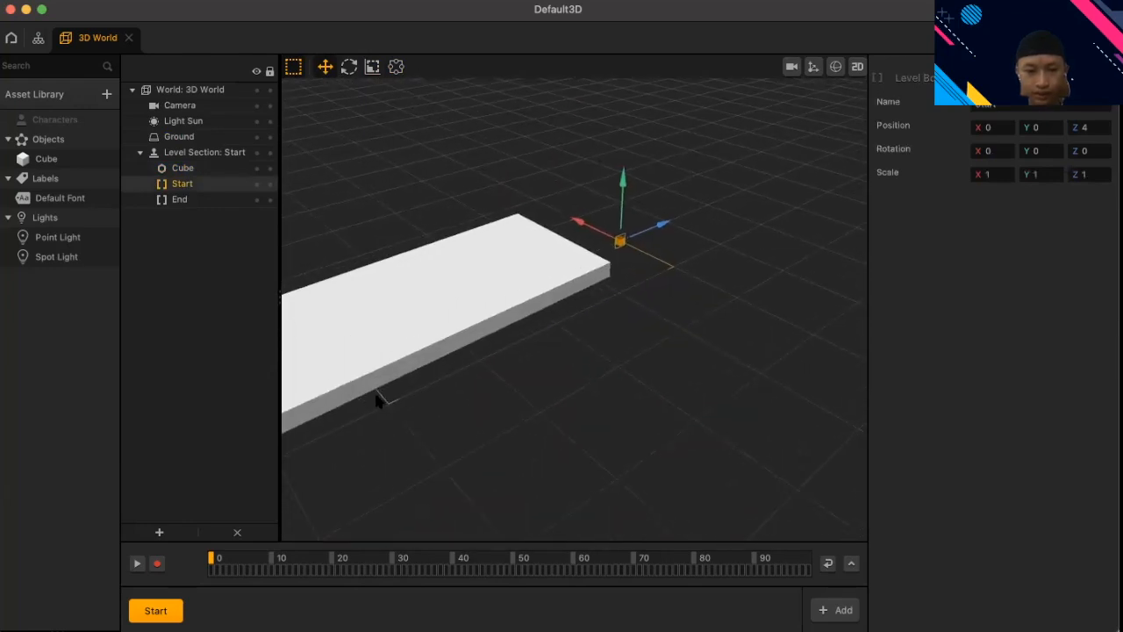
pyautogui.click(381, 399)
pyautogui.moveTo(538, 419); pyautogui.dragTo(667, 433, button='middle')
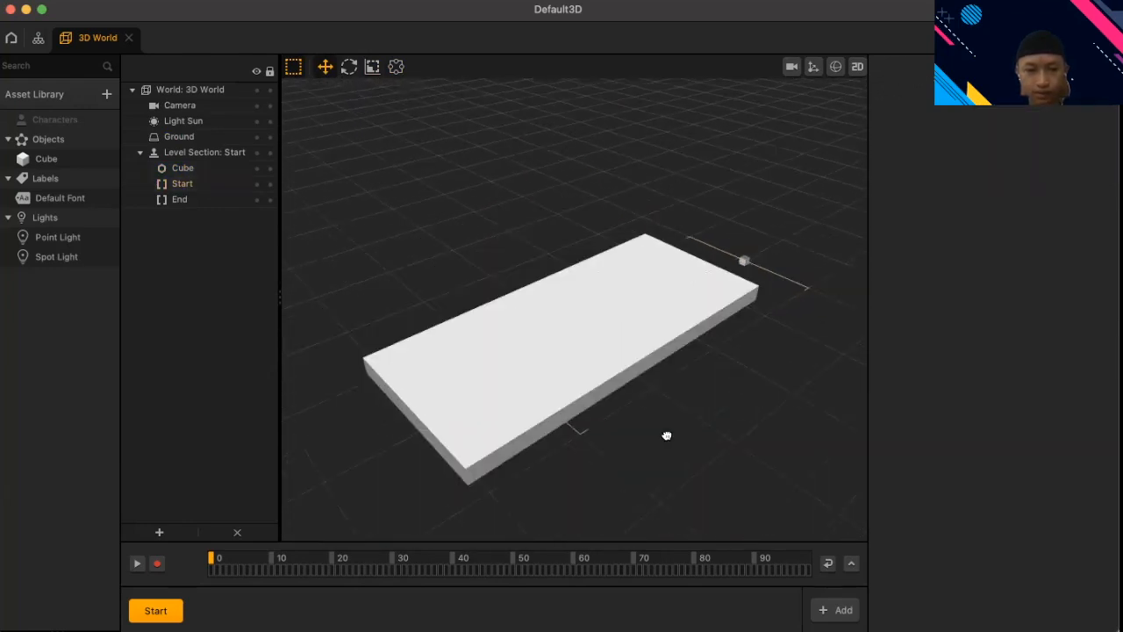
# - Slide the platform along Z with the Move tool so it sits between the level section's Start and End markers
pyautogui.click(572, 355)
pyautogui.moveTo(613, 310); pyautogui.dragTo(694, 271)
pyautogui.click(519, 379)
pyautogui.click(176, 200)
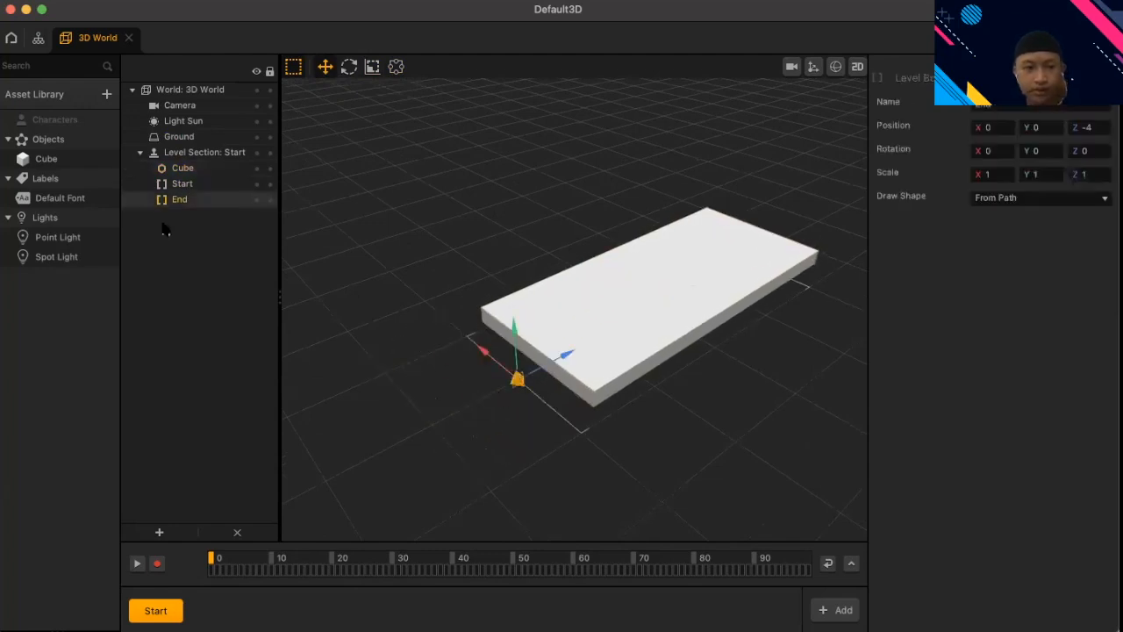
pyautogui.click(654, 293)
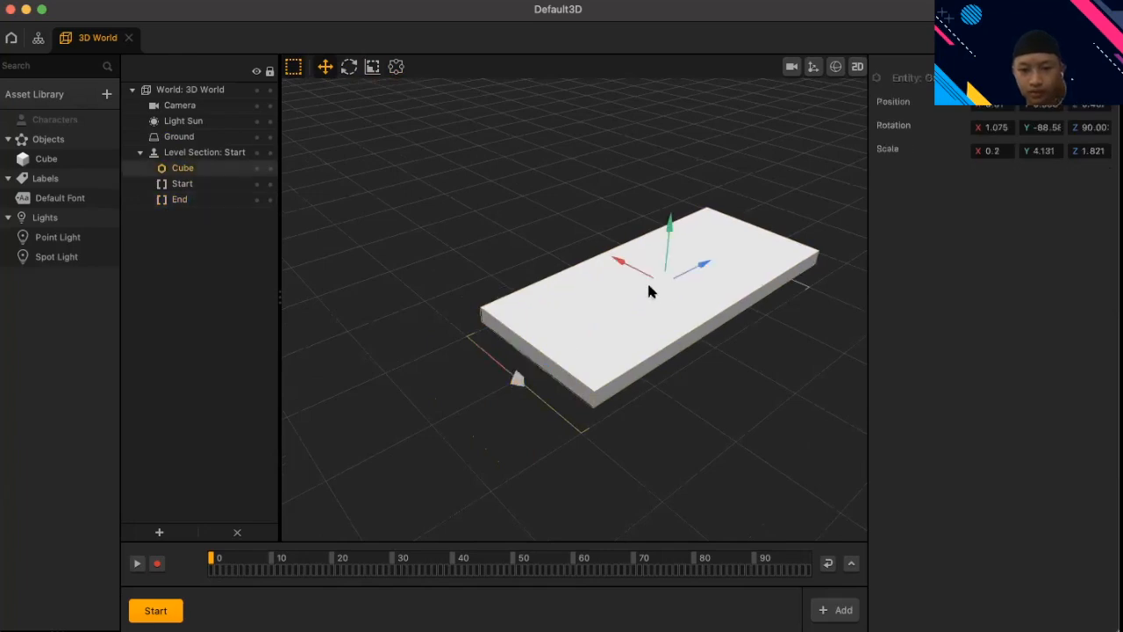
pyautogui.moveTo(692, 272); pyautogui.dragTo(713, 295)
pyautogui.moveTo(730, 349); pyautogui.dragTo(566, 403)
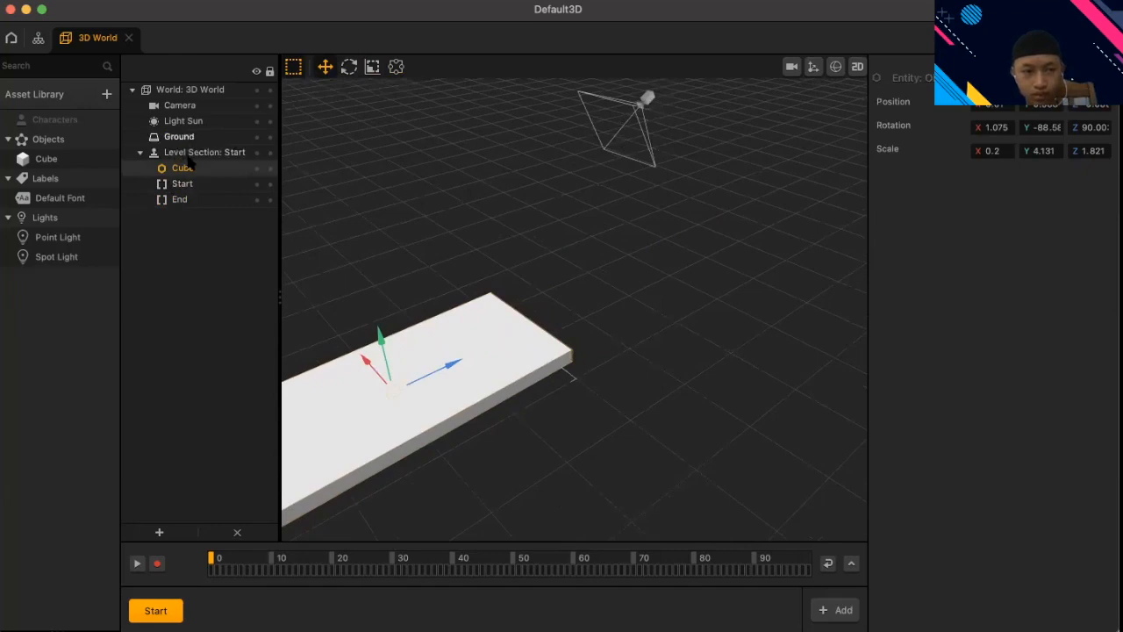
# - Shorten and thin the platform with the Scale tool to about 0.17 × 3.85 × 1.82
pyautogui.click(372, 67)
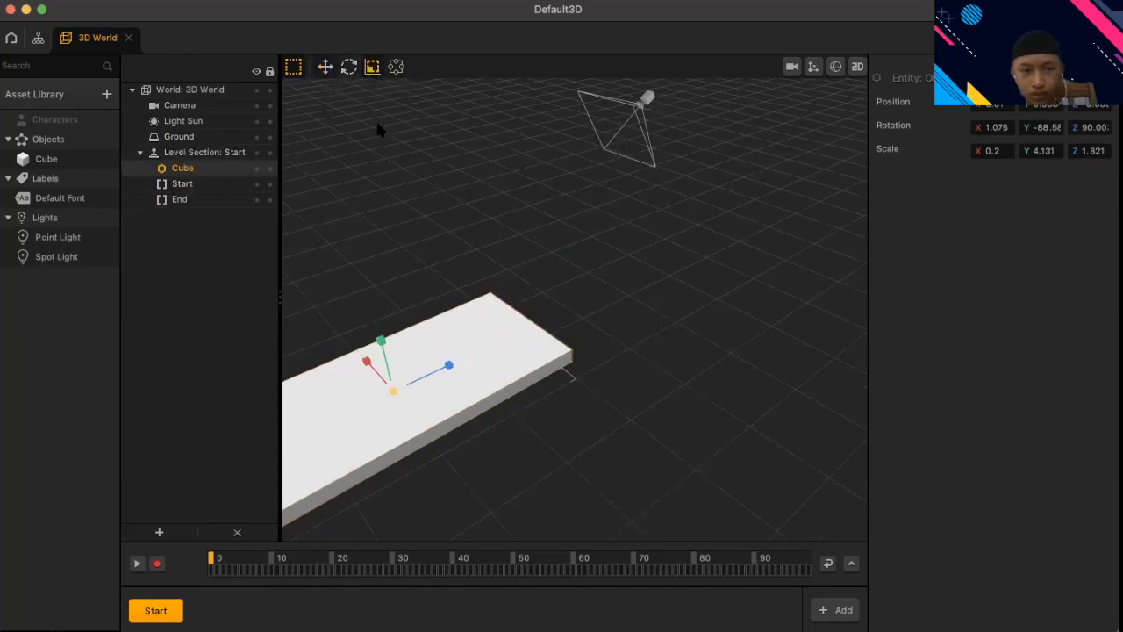
pyautogui.moveTo(445, 364); pyautogui.dragTo(371, 362)
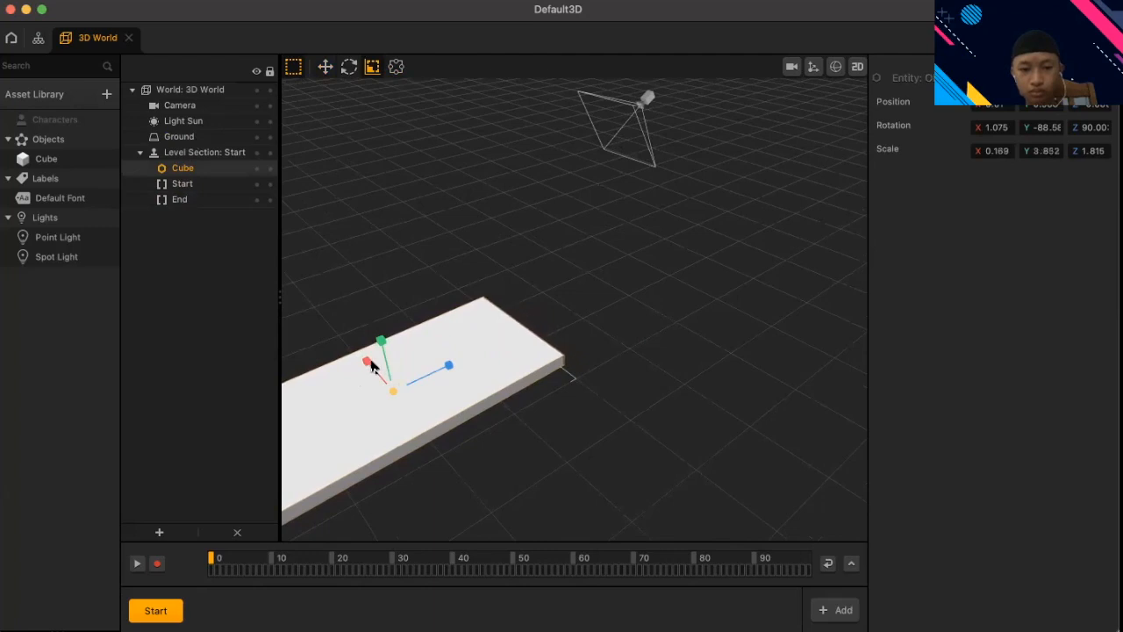
pyautogui.moveTo(560, 474); pyautogui.dragTo(671, 454)
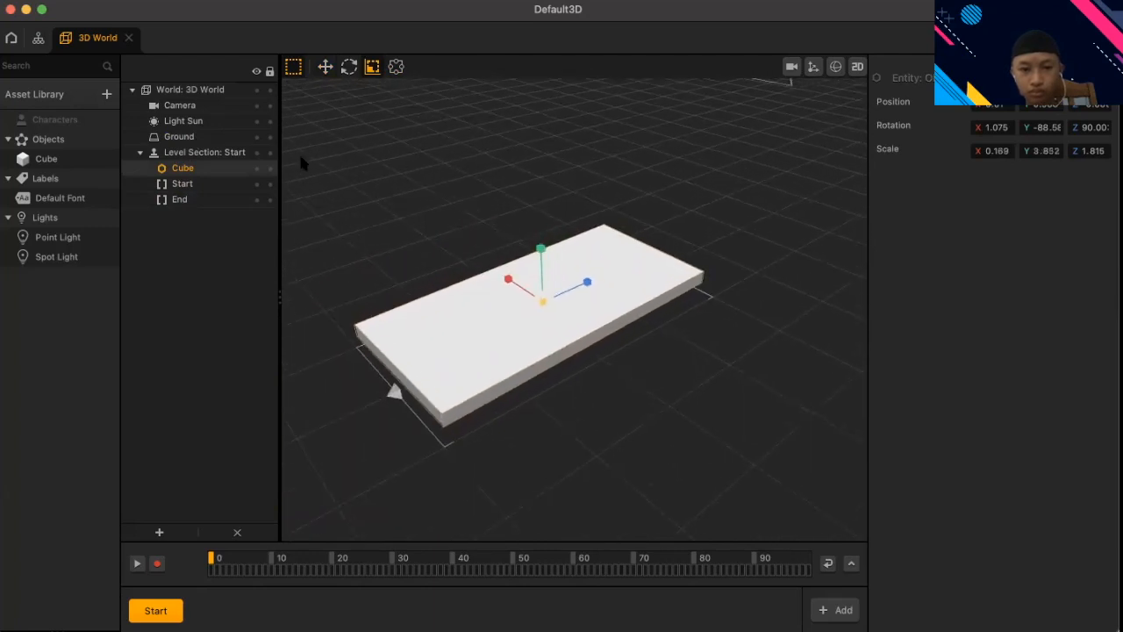
# - Move the platform along X to align its long edge with the level section's boundary
pyautogui.click(319, 80)
pyautogui.click(324, 66)
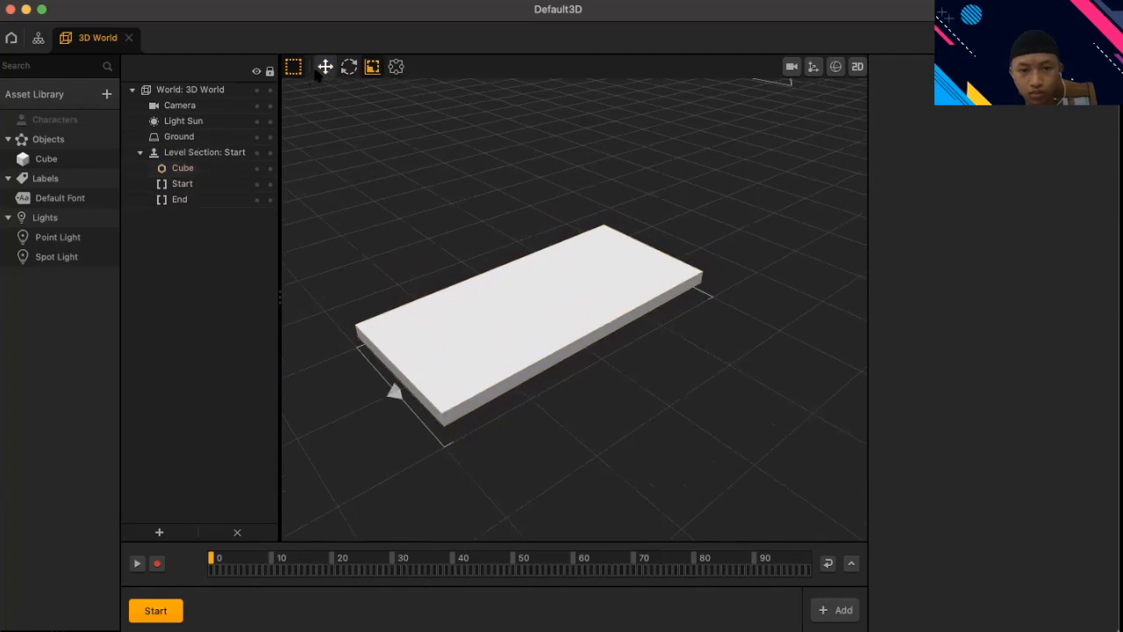
pyautogui.moveTo(677, 325); pyautogui.dragTo(583, 377, button='right')
pyautogui.moveTo(585, 378); pyautogui.dragTo(425, 372)
pyautogui.click(479, 251)
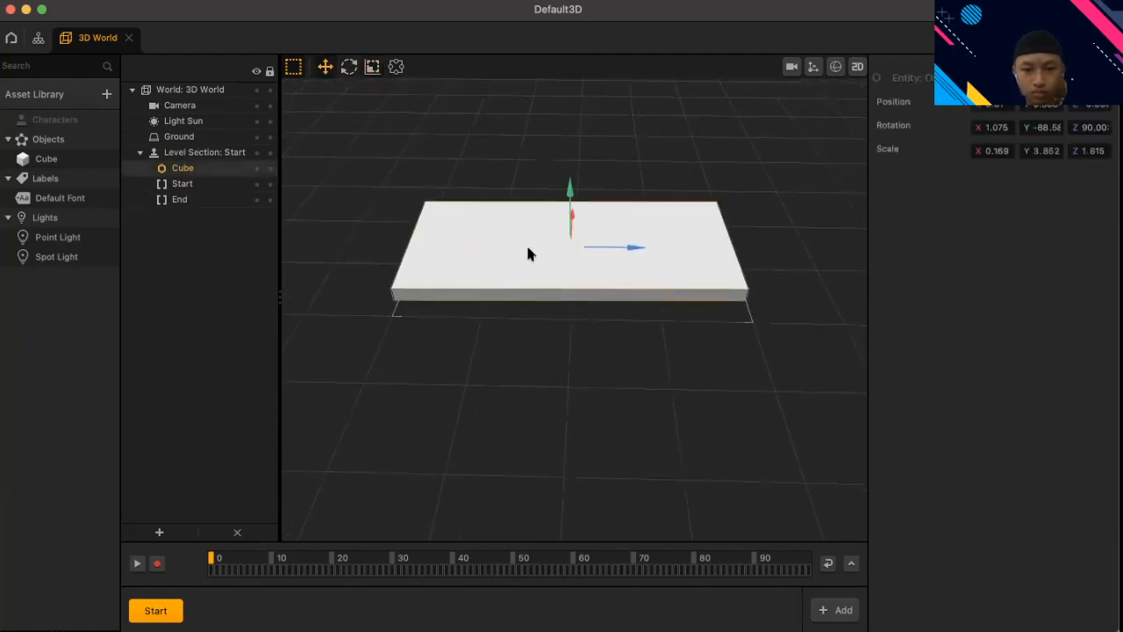
pyautogui.moveTo(572, 223); pyautogui.dragTo(573, 230)
pyautogui.moveTo(699, 369); pyautogui.dragTo(710, 366)
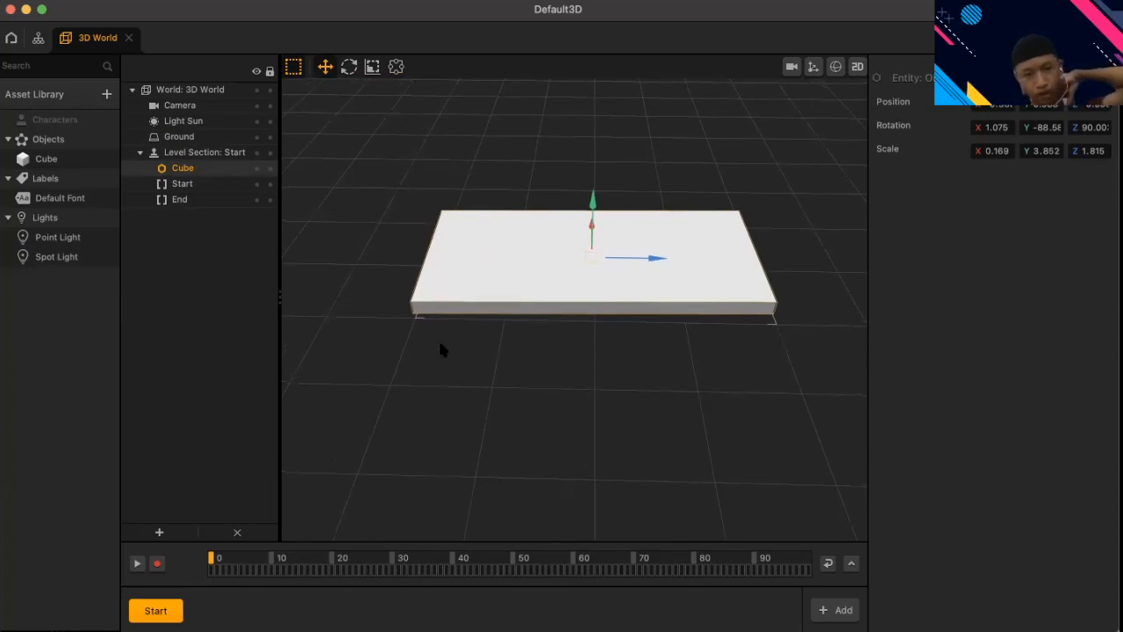
# - Lengthen the platform with the Scale tool to about 5.9 on Y so it extends past both markers
pyautogui.moveTo(394, 383); pyautogui.dragTo(461, 379)
pyautogui.scroll(-2, 468, 372)
pyautogui.scroll(-1, 469, 376)
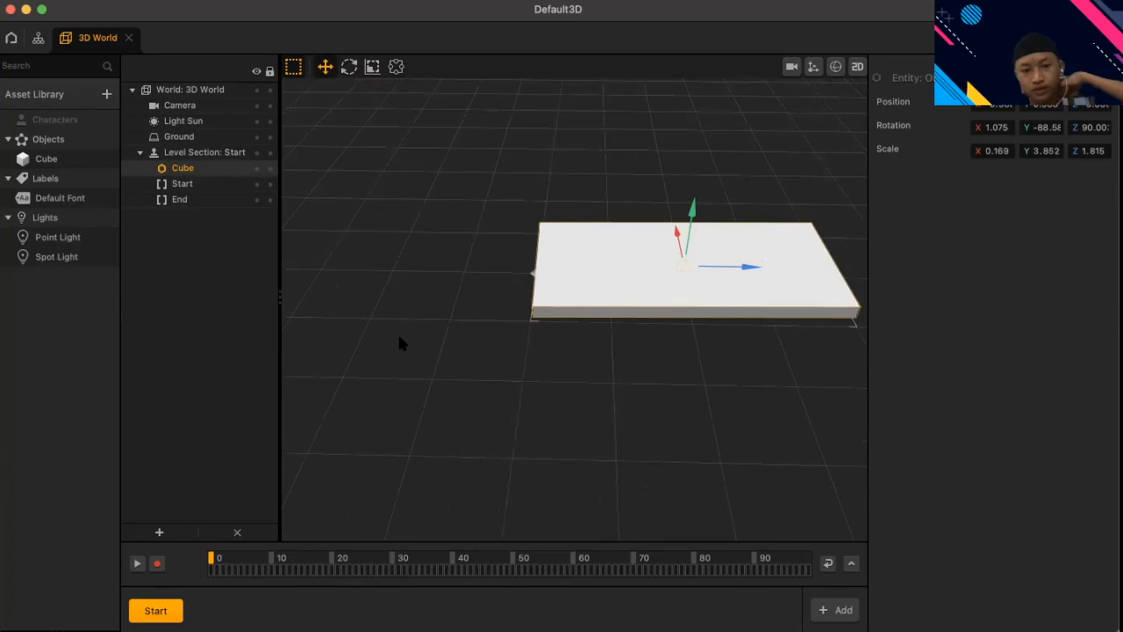
pyautogui.click(372, 69)
pyautogui.moveTo(738, 265); pyautogui.dragTo(660, 226)
pyautogui.moveTo(656, 349); pyautogui.dragTo(571, 339, button='right')
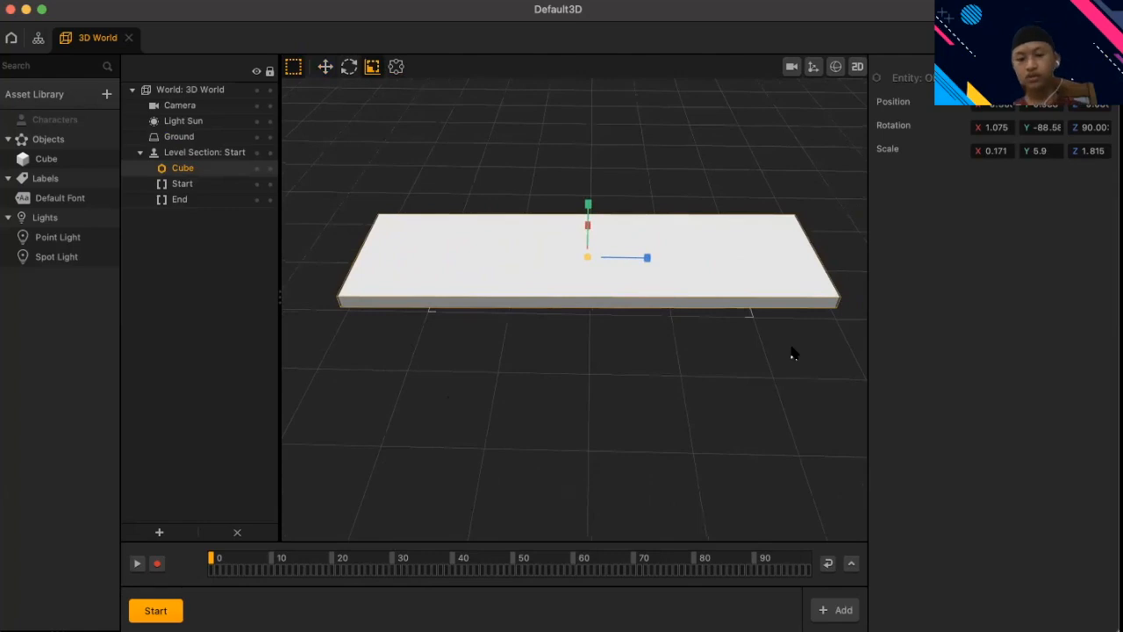
# - Slide the platform along Z with the Move tool to centre it over the level section's markers
pyautogui.moveTo(787, 354); pyautogui.dragTo(369, 265, button='right')
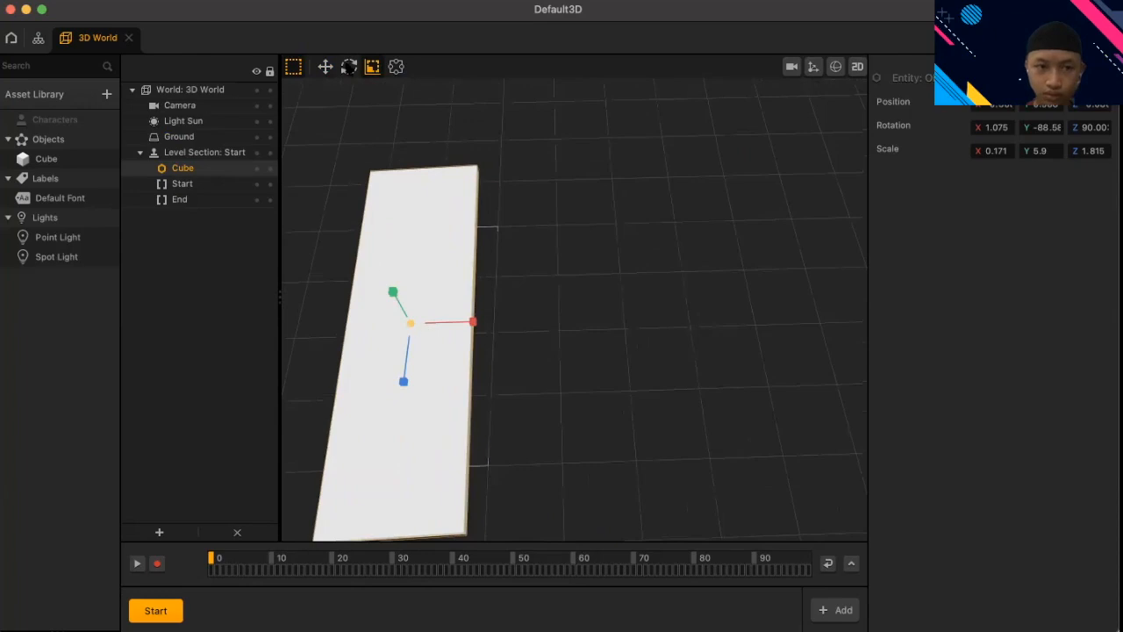
pyautogui.click(325, 67)
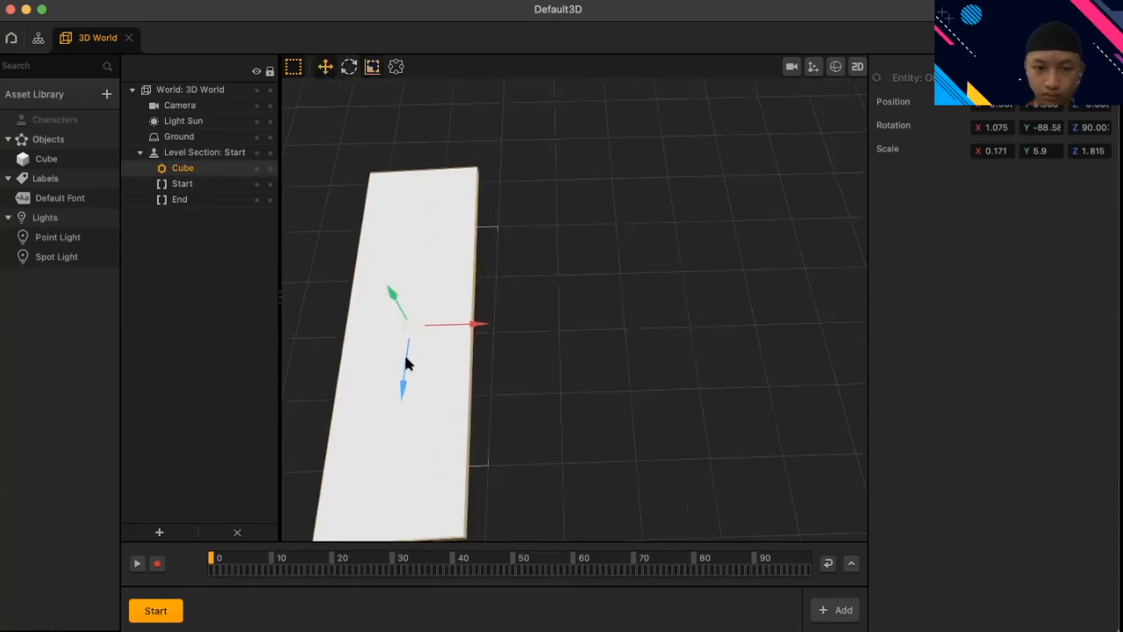
pyautogui.moveTo(402, 357)
pyautogui.mouseDown()
pyautogui.moveTo(373, 329)
pyautogui.moveTo(422, 351)
pyautogui.mouseUp()
pyautogui.moveTo(422, 351); pyautogui.dragTo(193, 428, button='right')
pyautogui.moveTo(507, 363); pyautogui.dragTo(393, 390, button='middle')
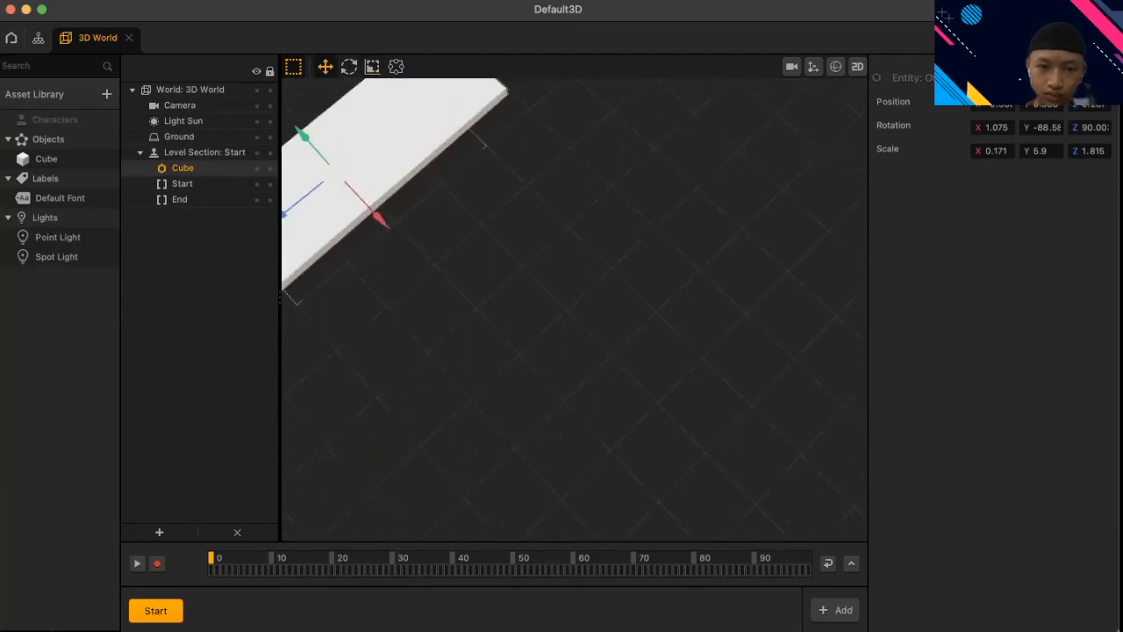
pyautogui.moveTo(393, 391); pyautogui.dragTo(646, 266, button='right')
pyautogui.moveTo(646, 266); pyautogui.dragTo(483, 286, button='middle')
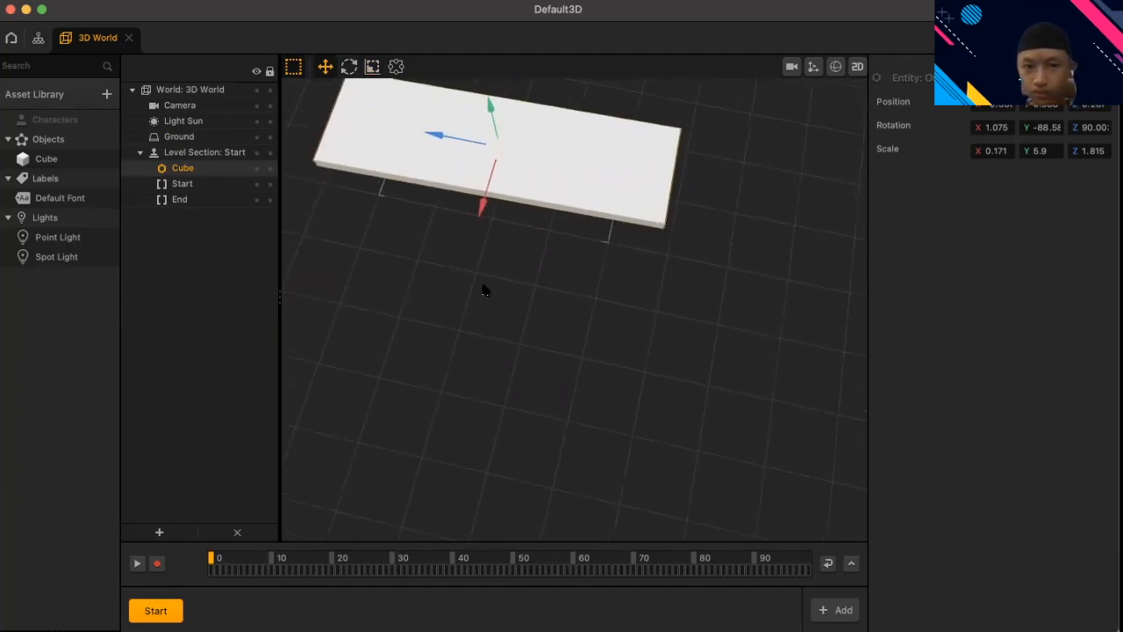
pyautogui.moveTo(438, 140); pyautogui.dragTo(443, 143)
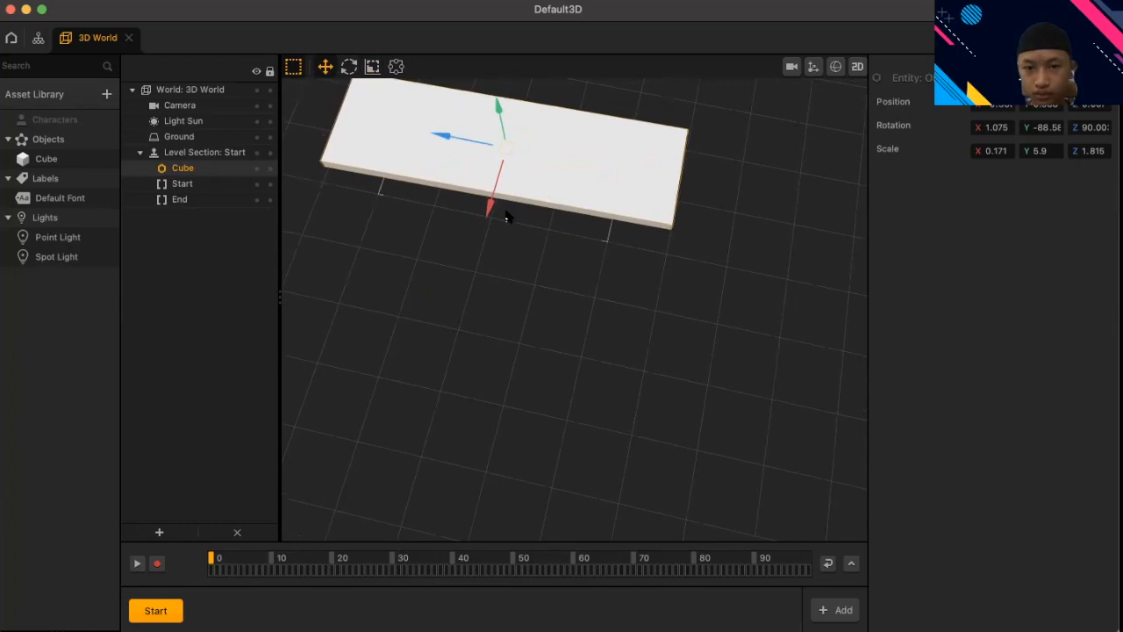
# - Widen the platform with the Scale tool to about 0.18 × 5.92 × 4.33
pyautogui.moveTo(635, 255); pyautogui.dragTo(727, 278, button='middle')
pyautogui.click(372, 67)
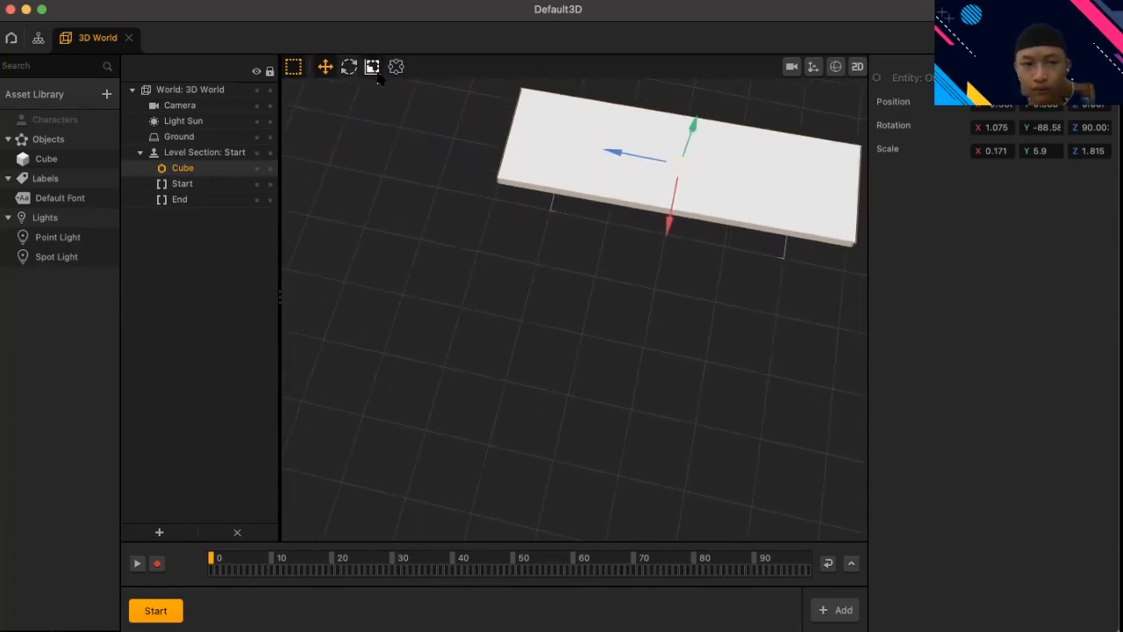
pyautogui.moveTo(669, 219)
pyautogui.mouseDown()
pyautogui.moveTo(652, 209)
pyautogui.moveTo(663, 198)
pyautogui.moveTo(663, 214)
pyautogui.mouseUp()
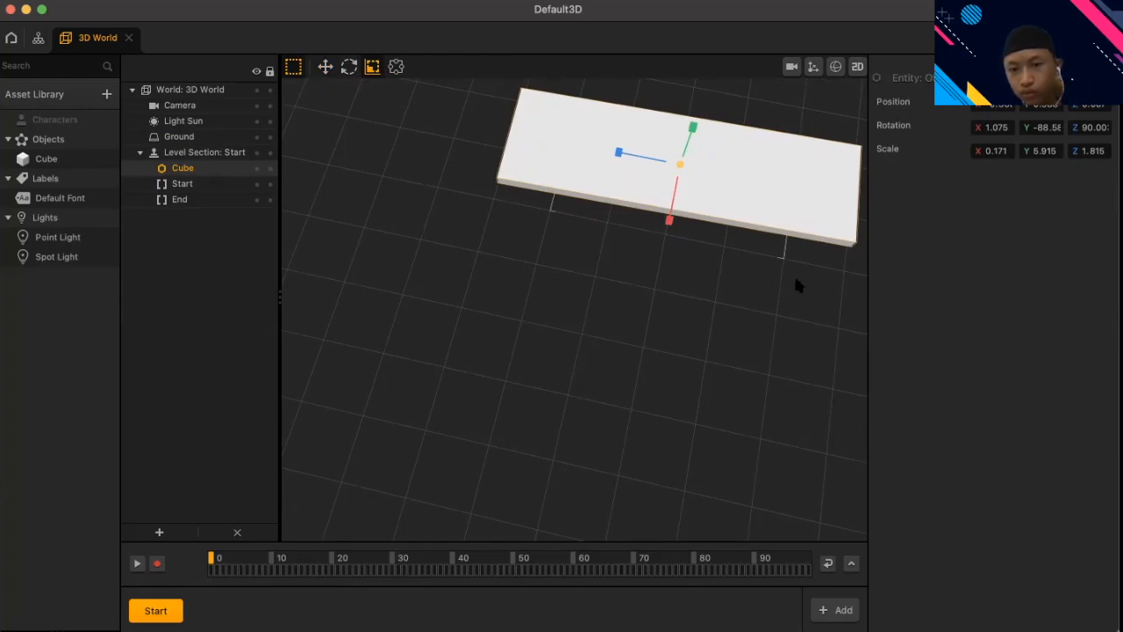
pyautogui.moveTo(689, 131); pyautogui.dragTo(813, 150)
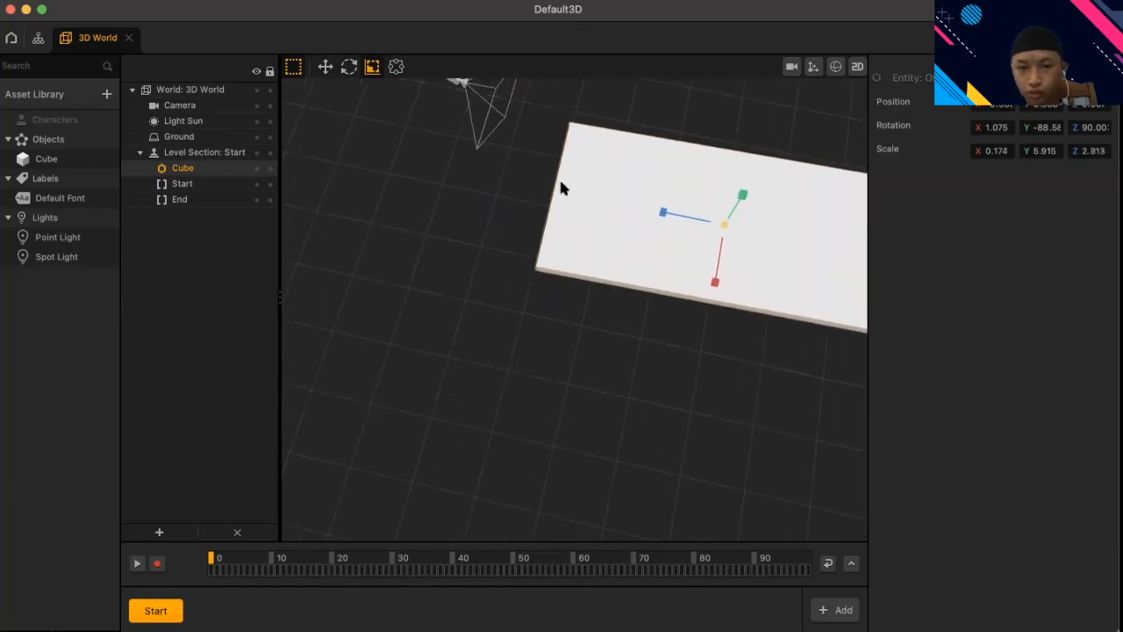
pyautogui.moveTo(729, 199); pyautogui.dragTo(727, 190)
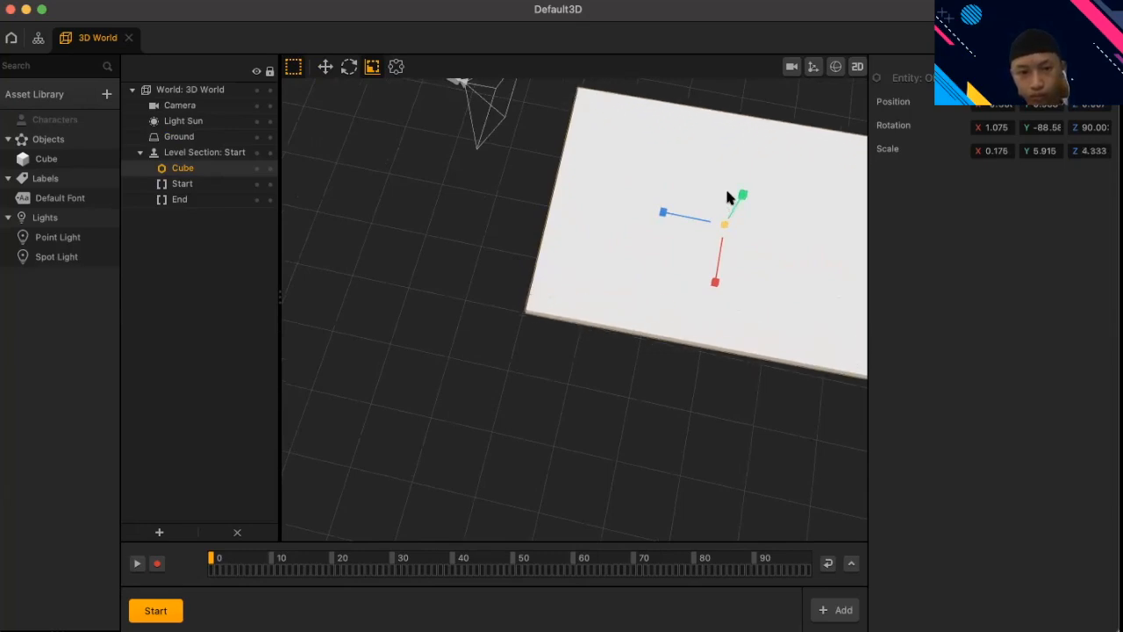
# - Fine-tune the platform's edges and corners with the free-transform handles to about 0.18 × 5.72 × 4.33
pyautogui.press('t')
pyautogui.moveTo(742, 116); pyautogui.dragTo(736, 120)
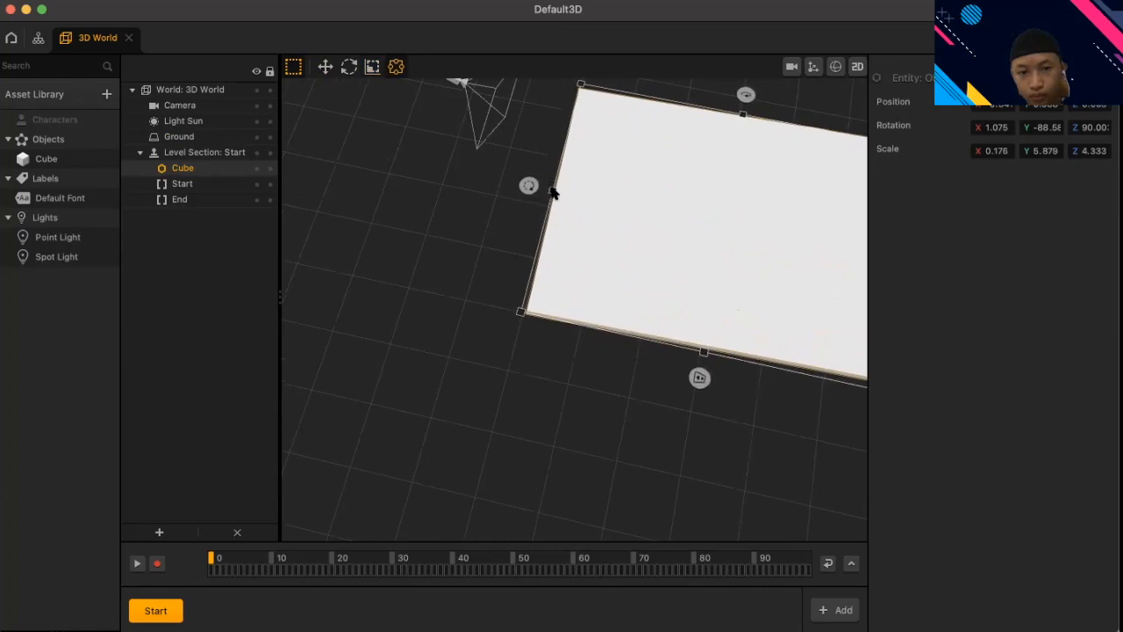
pyautogui.moveTo(808, 94); pyautogui.dragTo(665, 102, button='middle')
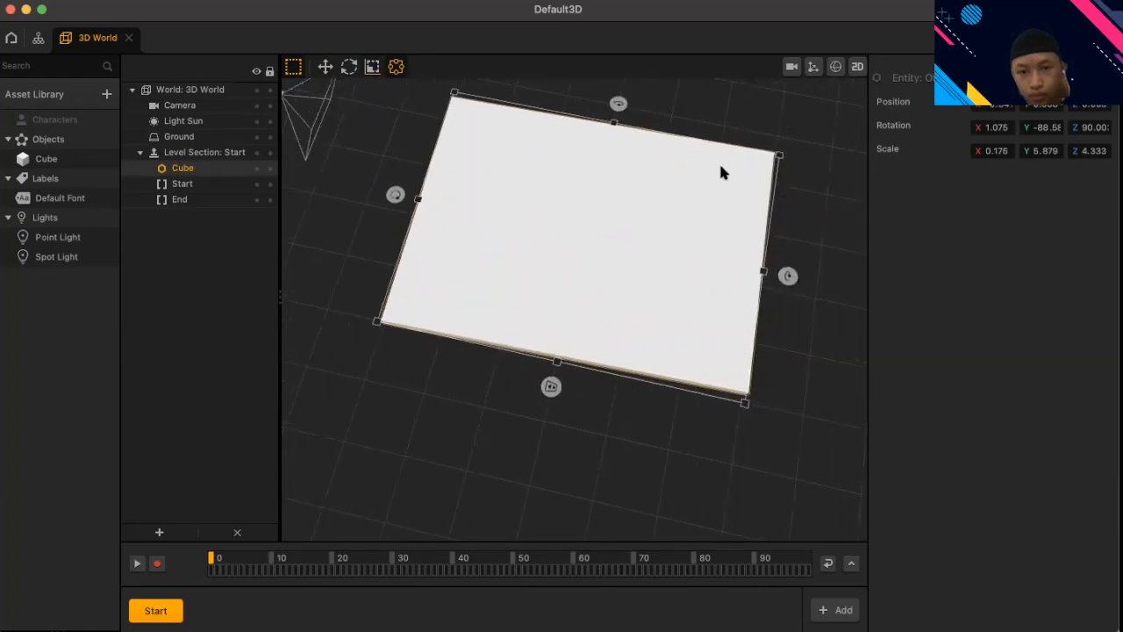
pyautogui.moveTo(780, 158)
pyautogui.mouseDown()
pyautogui.moveTo(760, 181)
pyautogui.moveTo(774, 162)
pyautogui.mouseUp()
pyautogui.moveTo(612, 130)
pyautogui.mouseDown()
pyautogui.moveTo(600, 154)
pyautogui.moveTo(621, 126)
pyautogui.mouseUp()
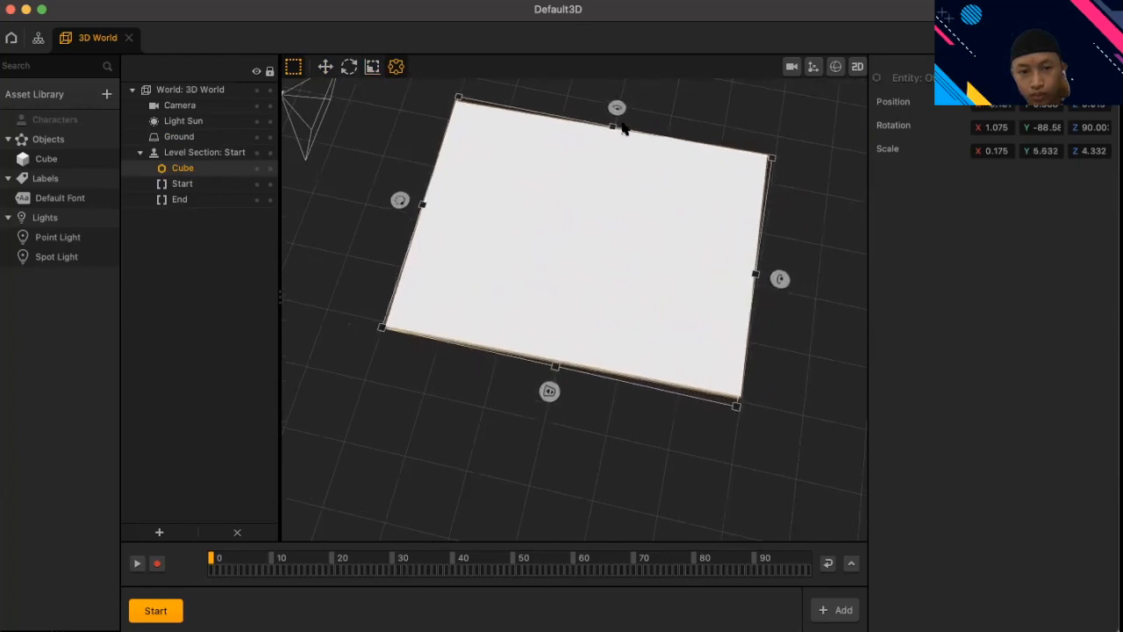
pyautogui.moveTo(742, 403)
pyautogui.mouseDown()
pyautogui.moveTo(729, 380)
pyautogui.moveTo(744, 404)
pyautogui.mouseUp()
# - Widen the platform slightly with the Scale tool to about 4.35 on Z
pyautogui.moveTo(617, 451); pyautogui.dragTo(413, 524, button='middle')
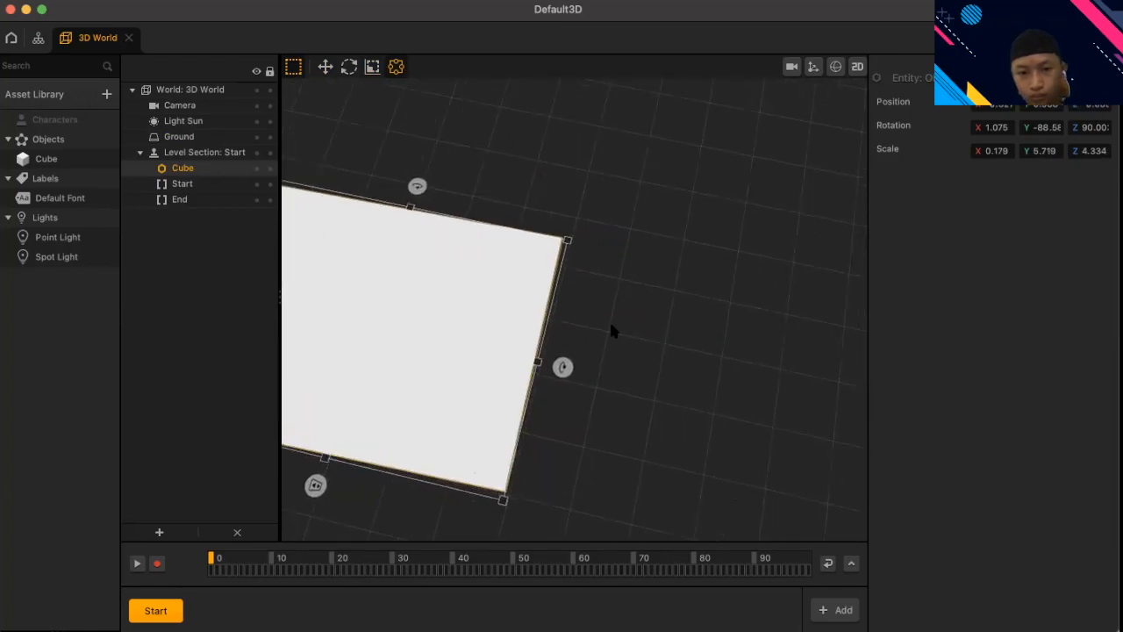
pyautogui.moveTo(613, 331); pyautogui.dragTo(816, 348, button='middle')
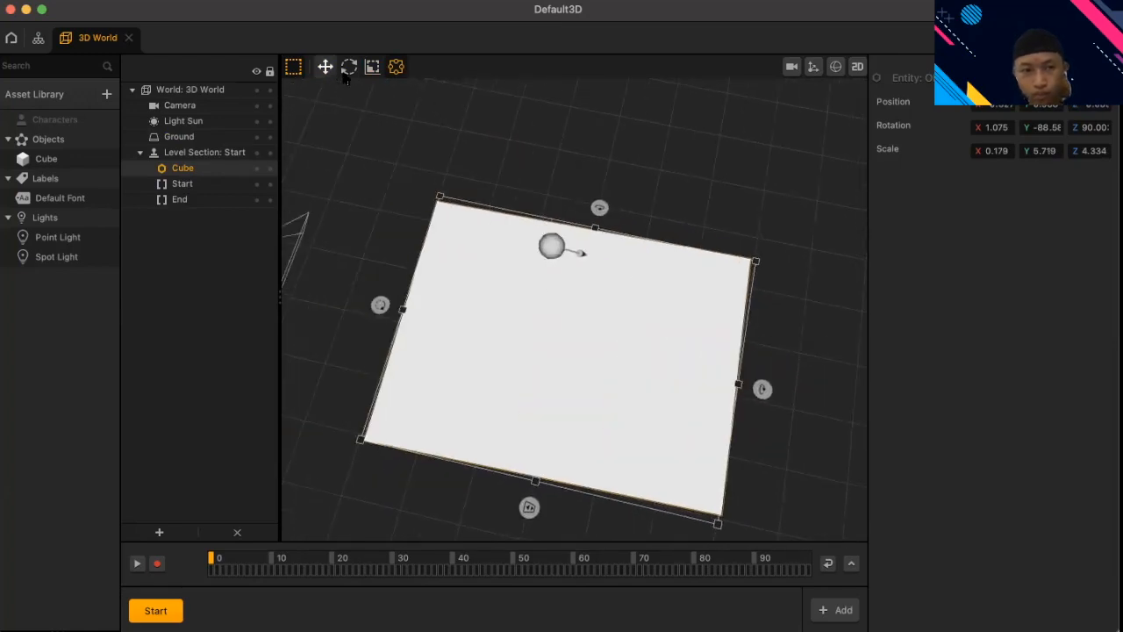
pyautogui.click(372, 67)
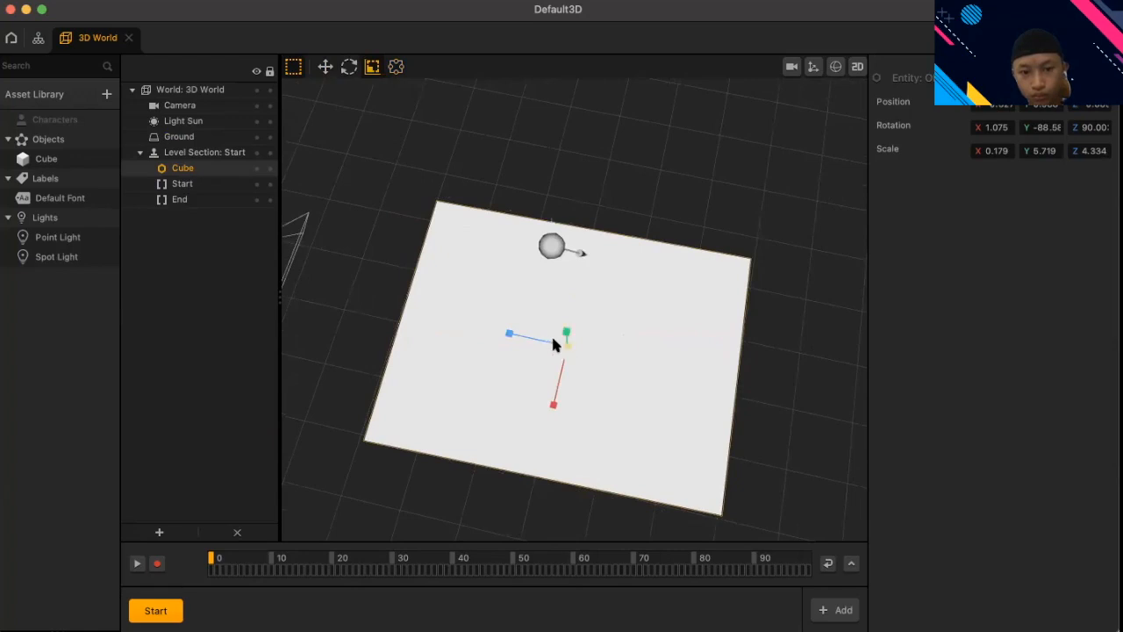
pyautogui.moveTo(566, 337); pyautogui.dragTo(564, 335)
# - Nudge the platform with the Move tool and straighten it with the Rotate tool to about -89.3 on Y
pyautogui.moveTo(586, 191); pyautogui.dragTo(732, 183)
pyautogui.moveTo(516, 162); pyautogui.dragTo(673, 201, button='right')
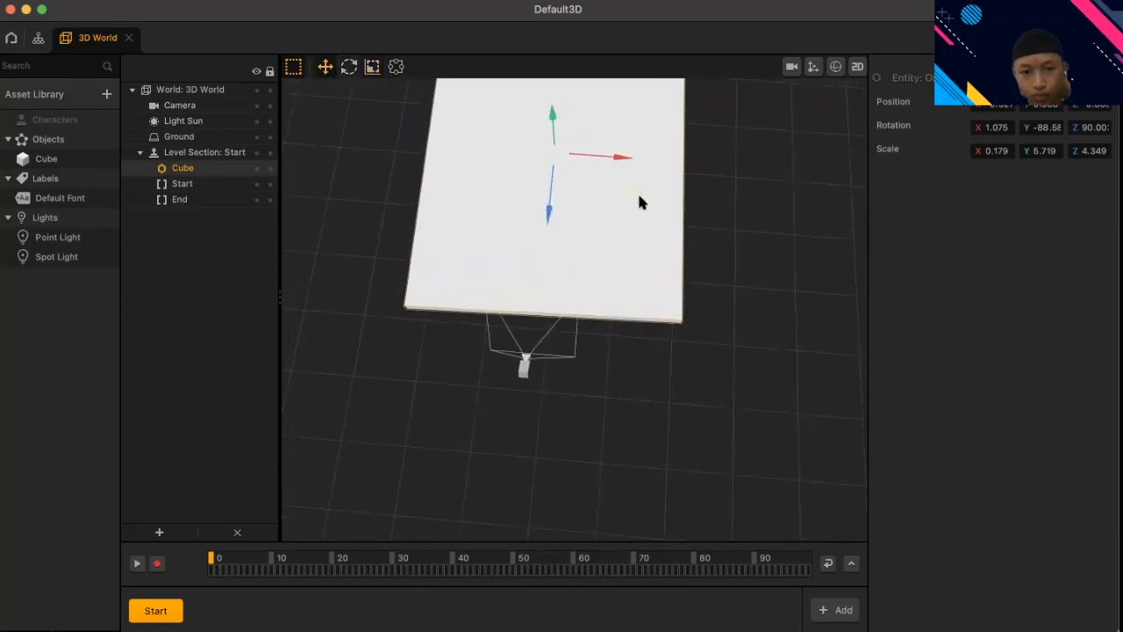
pyautogui.moveTo(551, 158); pyautogui.dragTo(555, 164)
pyautogui.click(348, 66)
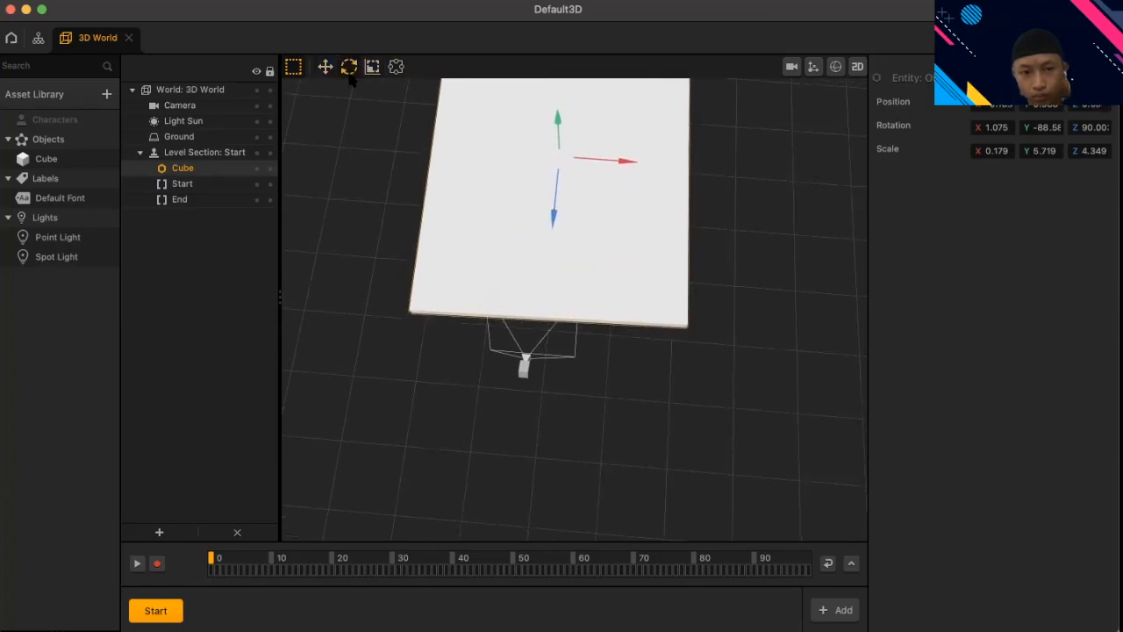
pyautogui.moveTo(636, 140); pyautogui.dragTo(632, 137)
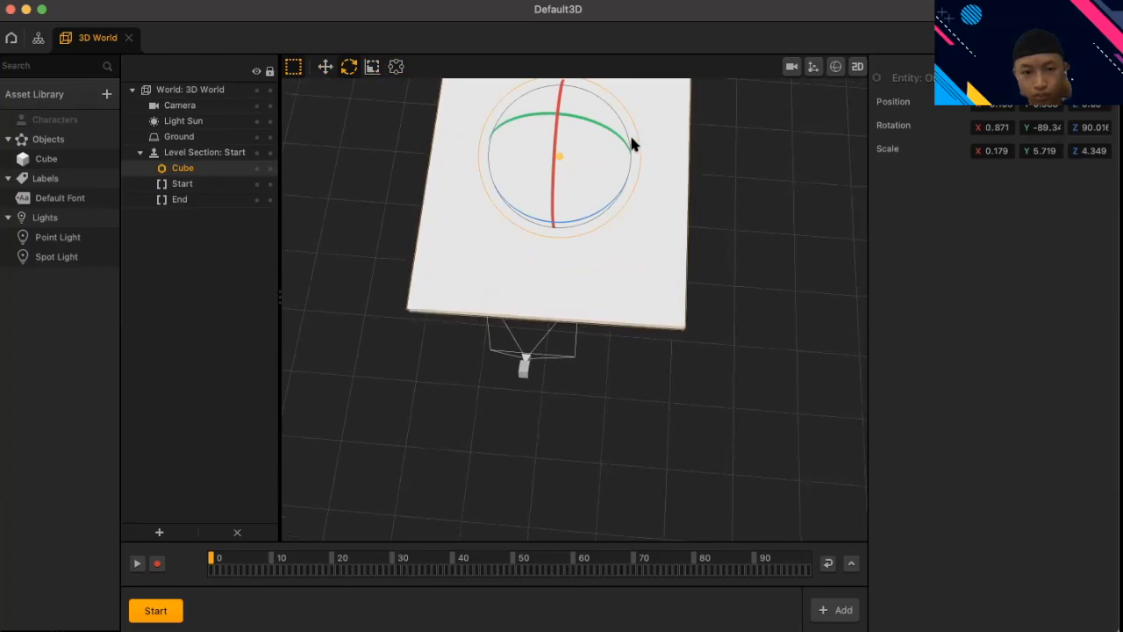
# - Fine-tune the platform's position along the Z axis with the Move tool
pyautogui.click(325, 66)
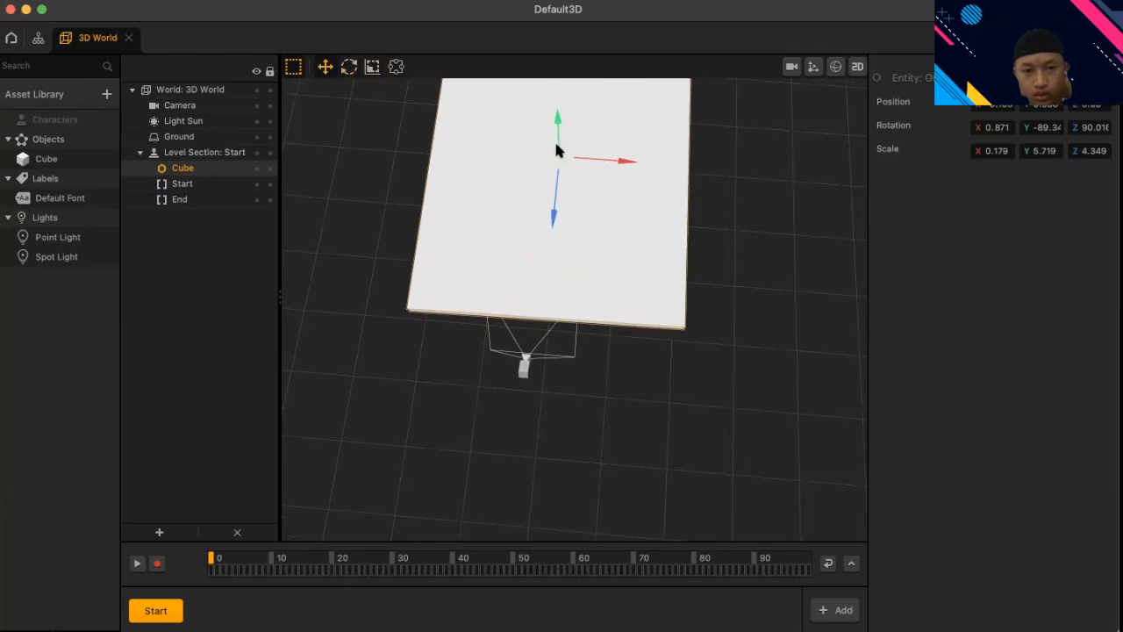
pyautogui.moveTo(556, 183); pyautogui.dragTo(556, 189)
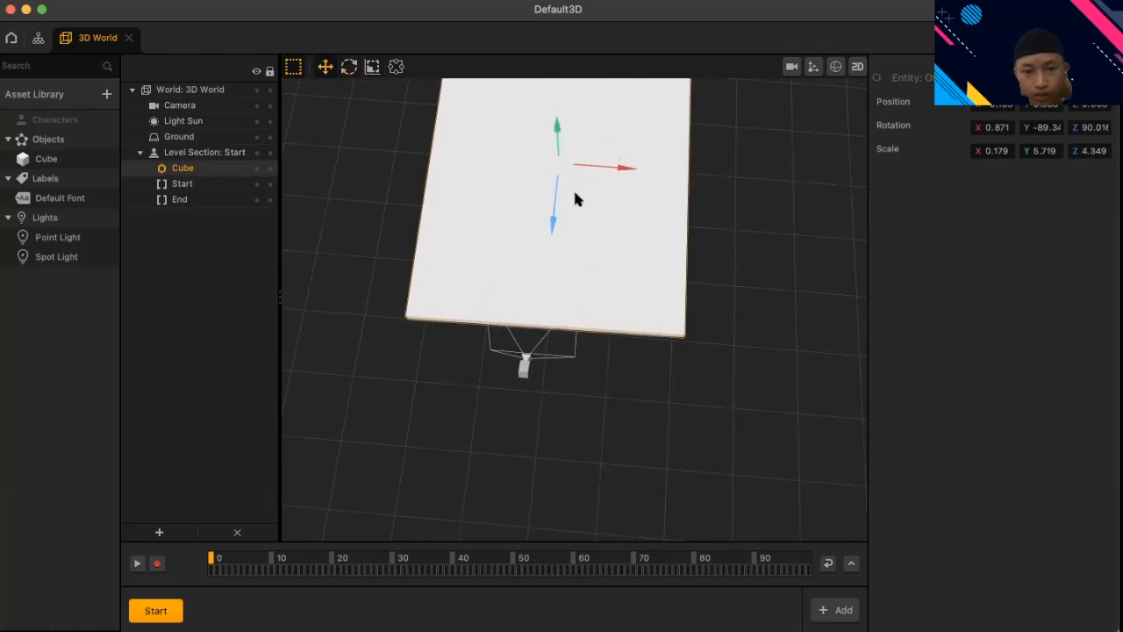
pyautogui.moveTo(720, 236); pyautogui.dragTo(628, 491, button='middle')
pyautogui.moveTo(629, 432); pyautogui.dragTo(539, 351, button='middle')
pyautogui.moveTo(539, 426); pyautogui.dragTo(528, 350, button='middle')
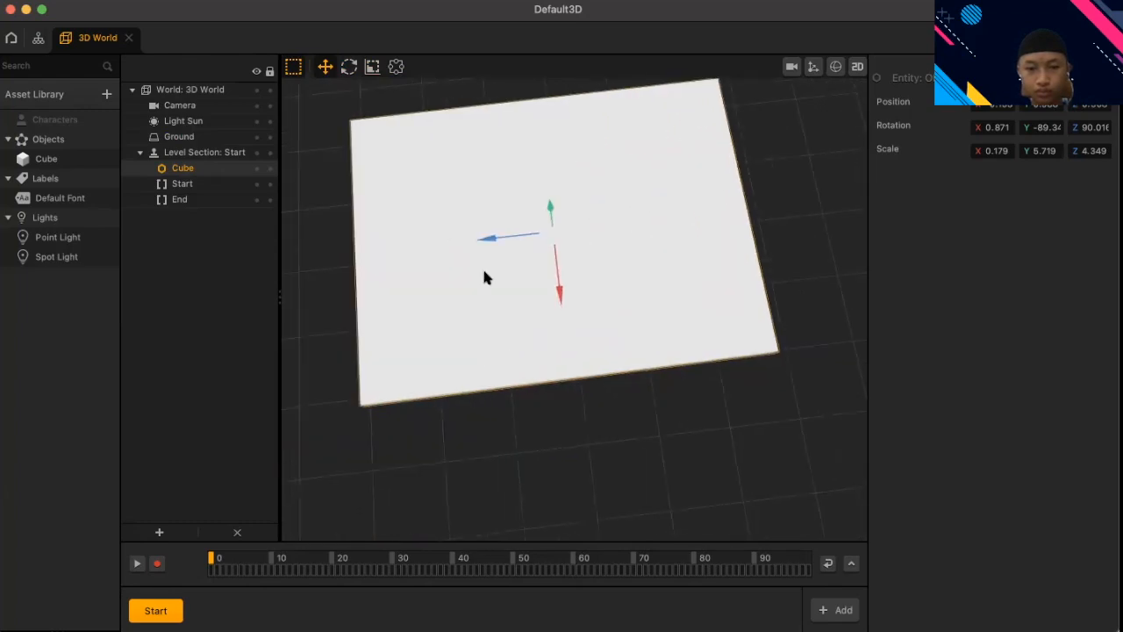
pyautogui.moveTo(498, 233); pyautogui.dragTo(506, 234)
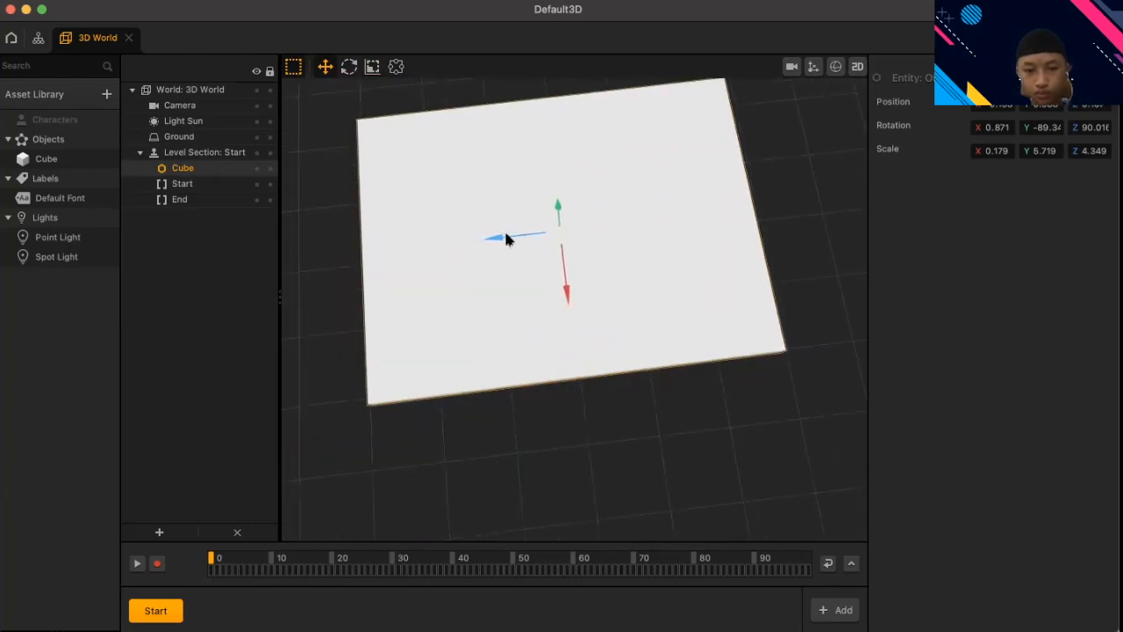
# - Resize the platform with the Scale tool to about 0.18 × 5.94 × 3.77
pyautogui.moveTo(516, 408); pyautogui.dragTo(303, 468, button='middle')
pyautogui.press('r')
pyautogui.moveTo(318, 287); pyautogui.dragTo(318, 288)
pyautogui.press('super+z')
pyautogui.moveTo(548, 197); pyautogui.dragTo(591, 181, button='right')
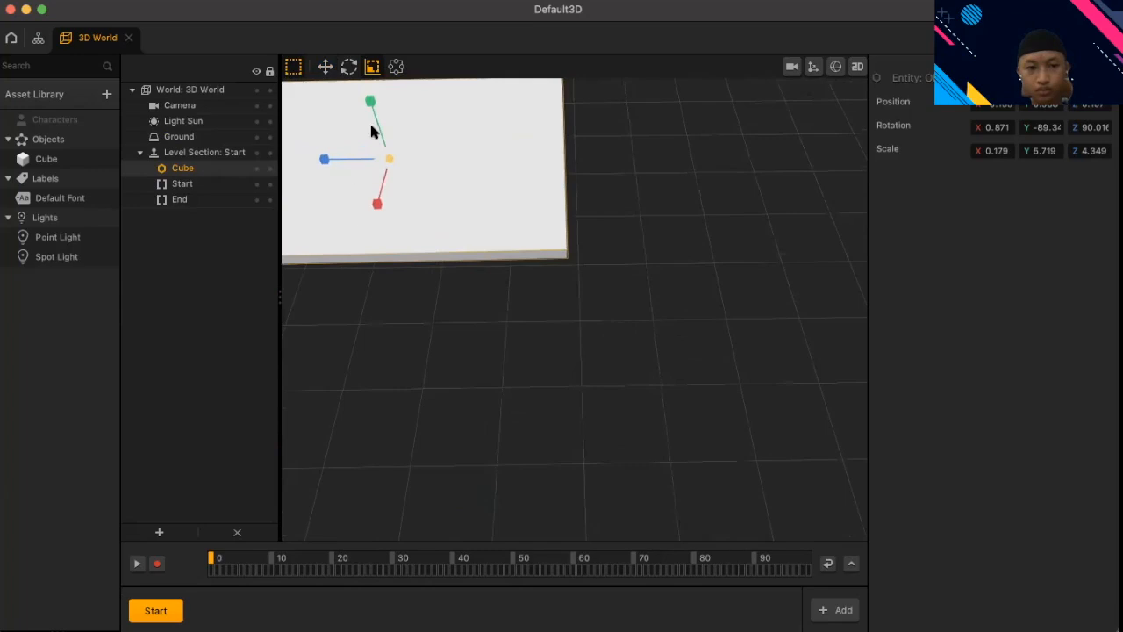
pyautogui.moveTo(374, 114); pyautogui.dragTo(369, 117)
pyautogui.moveTo(667, 202); pyautogui.dragTo(720, 389, button='right')
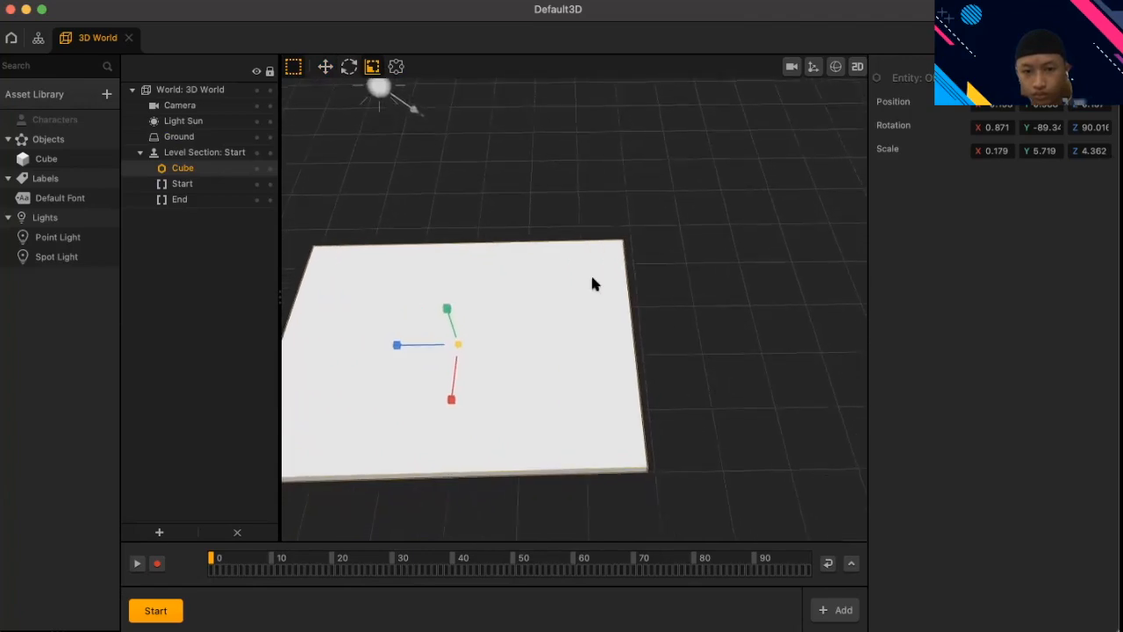
pyautogui.moveTo(454, 386); pyautogui.dragTo(454, 384)
pyautogui.moveTo(682, 397); pyautogui.dragTo(747, 399, button='right')
pyautogui.moveTo(818, 250); pyautogui.dragTo(746, 311, button='right')
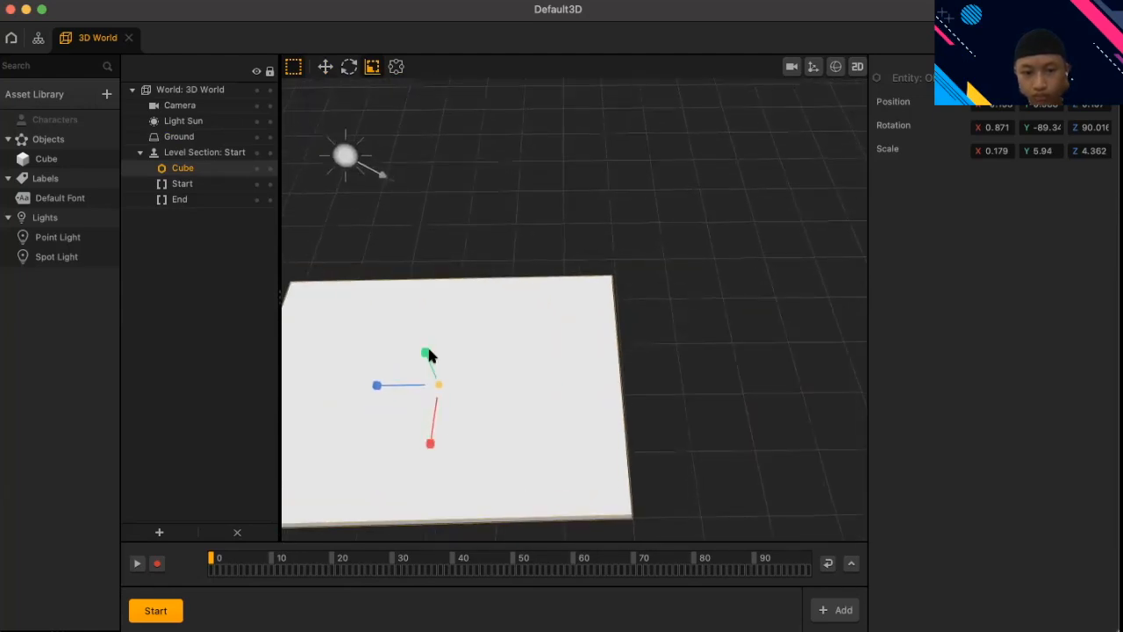
pyautogui.moveTo(428, 357); pyautogui.dragTo(429, 362)
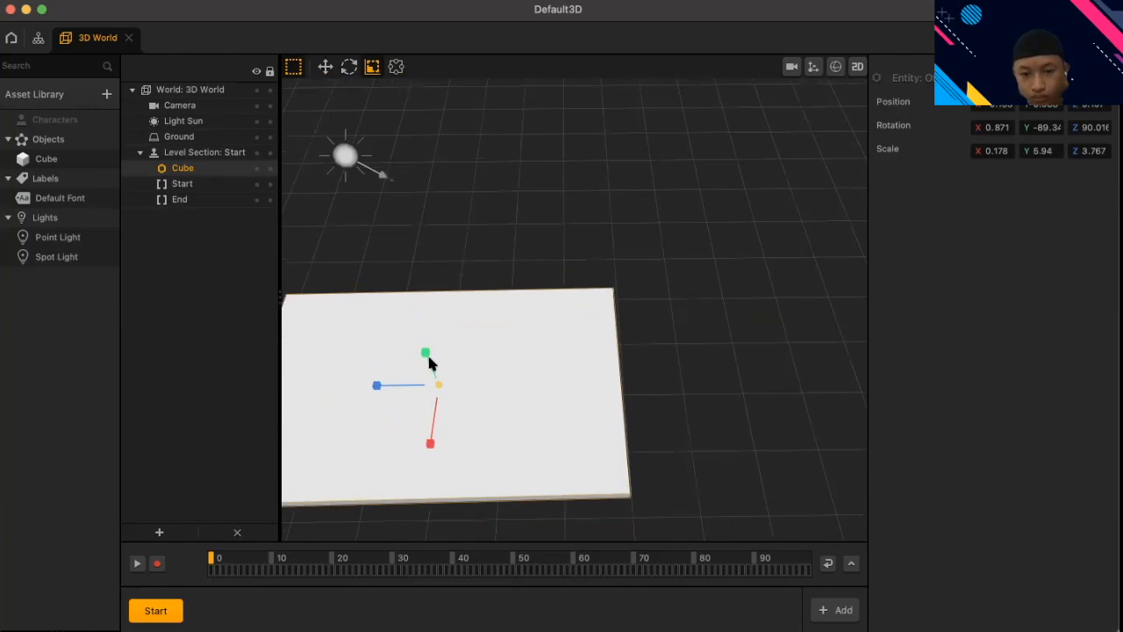
# - Shift the resized platform along the X axis with the Move tool
pyautogui.click(325, 68)
pyautogui.moveTo(433, 420); pyautogui.dragTo(438, 437)
pyautogui.moveTo(783, 337); pyautogui.dragTo(602, 502)
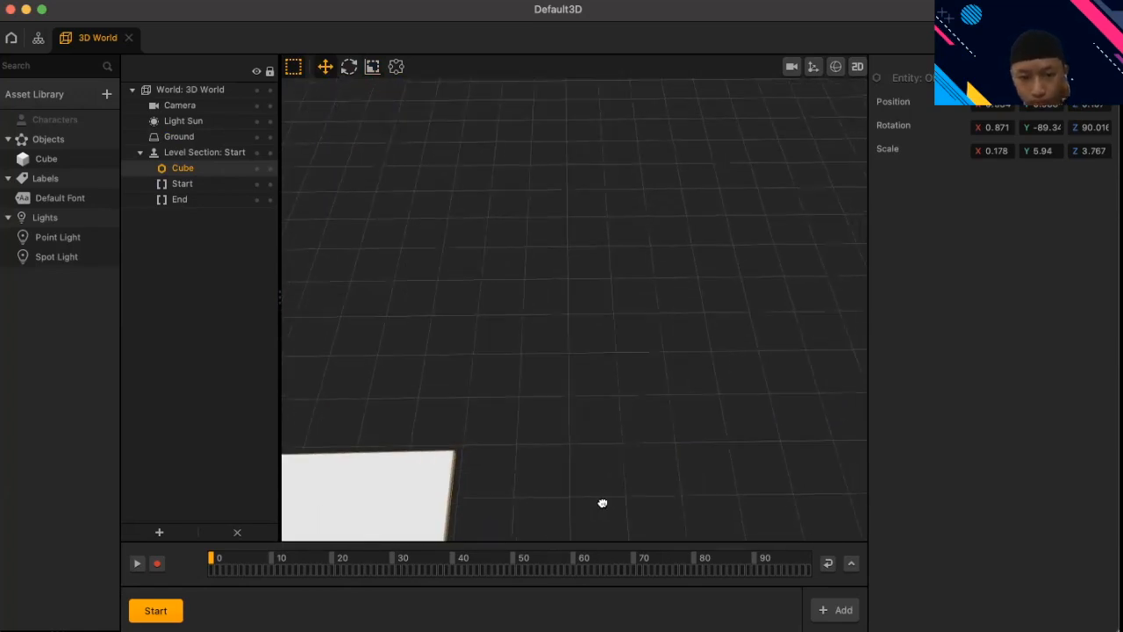
pyautogui.moveTo(458, 537); pyautogui.dragTo(396, 250, button='right')
pyautogui.moveTo(408, 286); pyautogui.dragTo(416, 288)
pyautogui.moveTo(674, 424); pyautogui.dragTo(790, 413, button='right')
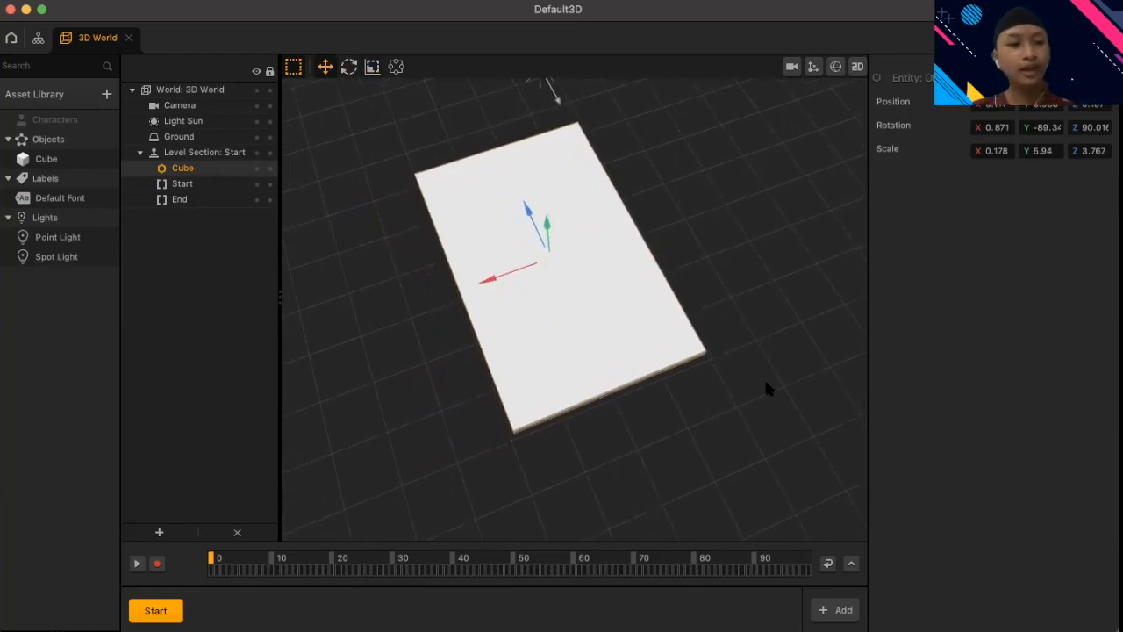
# - Add a second Cube and a Sphere from the shape collection to the project's asset library
pyautogui.click(40, 101)
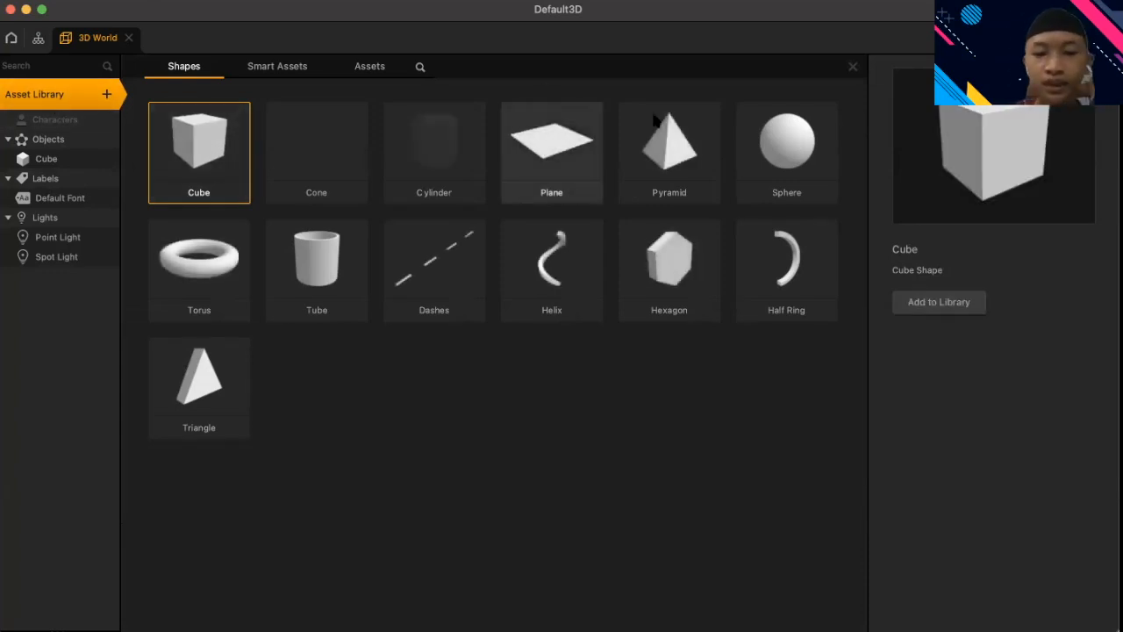
pyautogui.click(935, 303)
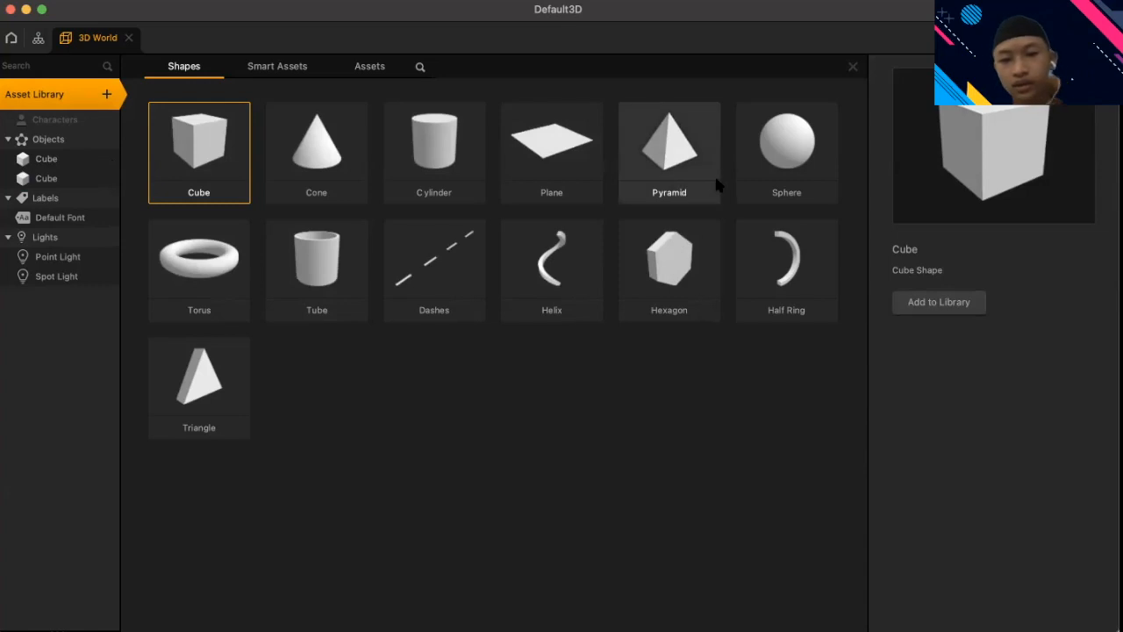
pyautogui.click(814, 182)
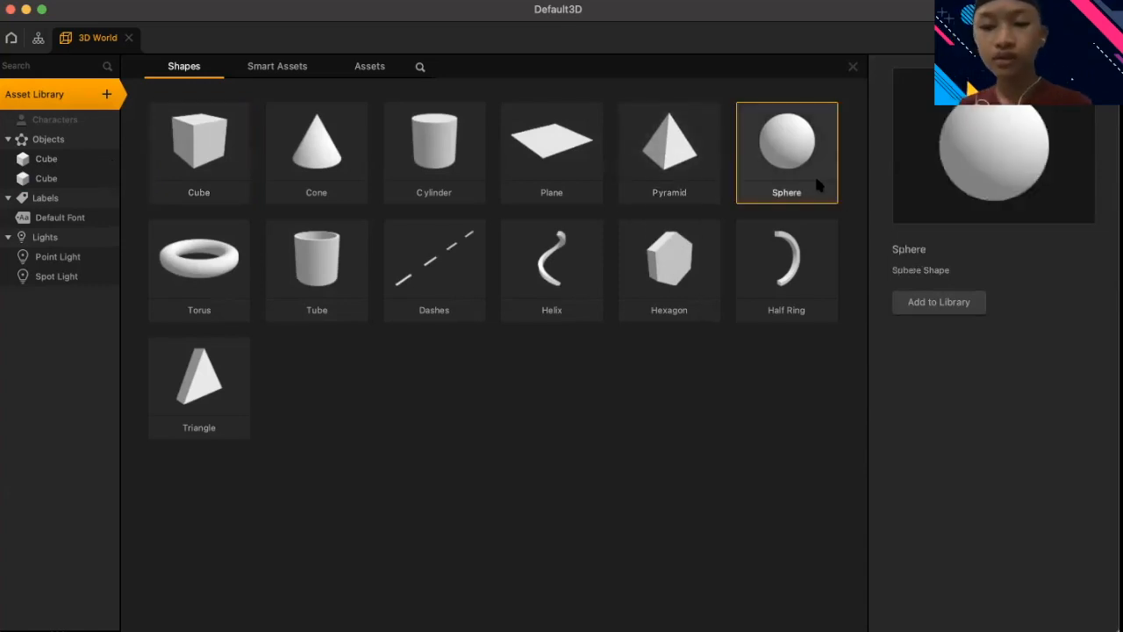
pyautogui.click(934, 301)
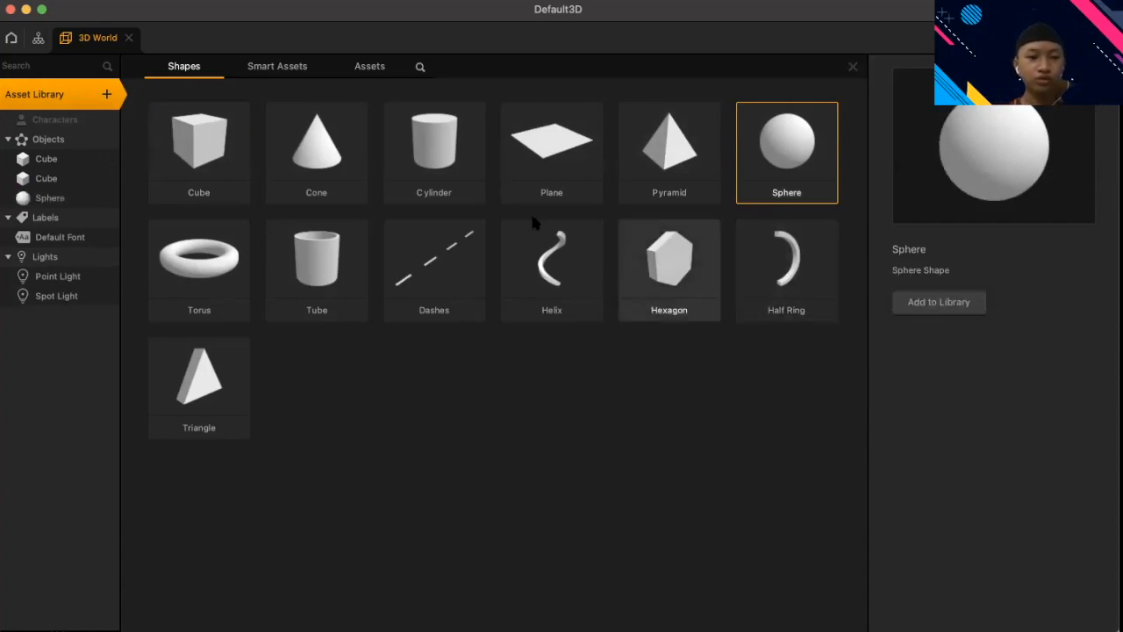
# - Add the Diamond and Deep Fly smart assets to the project's asset library
pyautogui.click(286, 74)
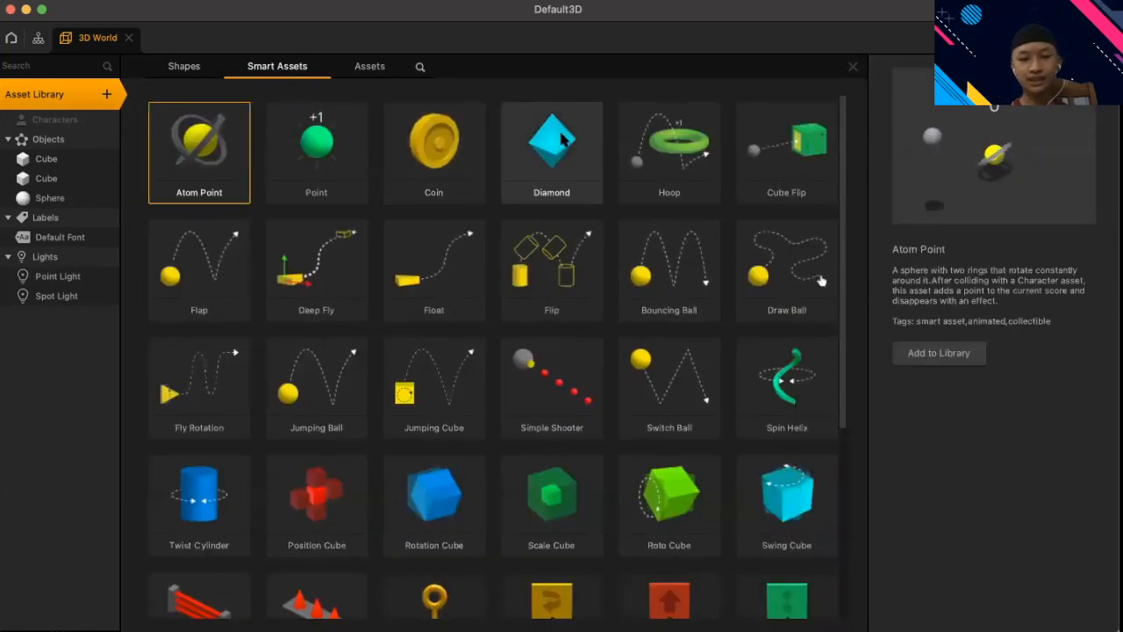
pyautogui.click(562, 142)
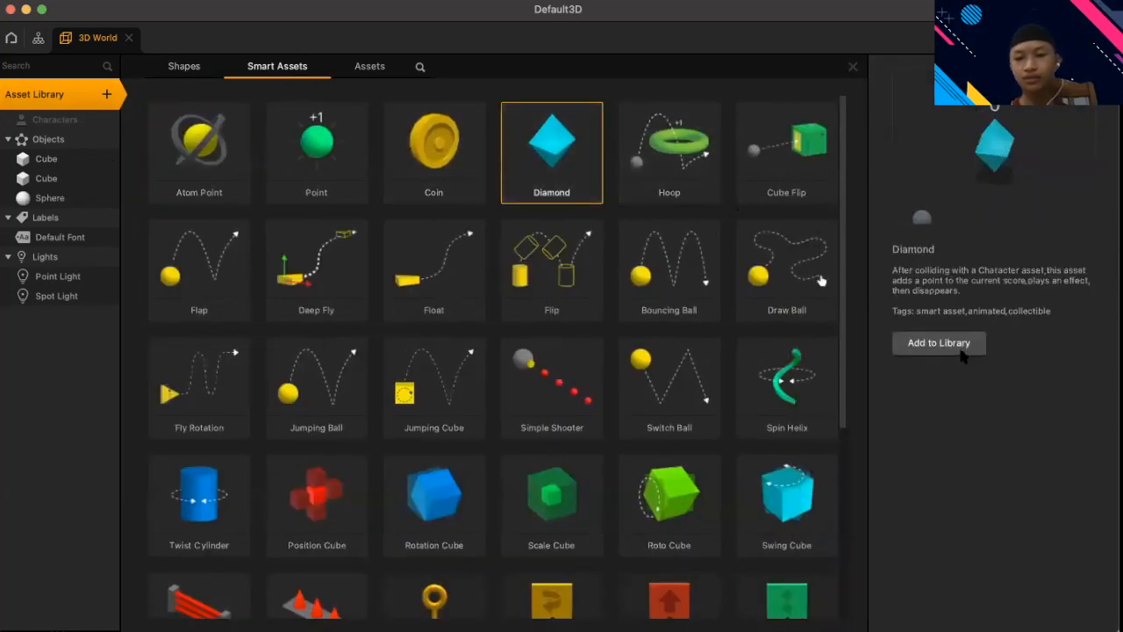
pyautogui.click(960, 351)
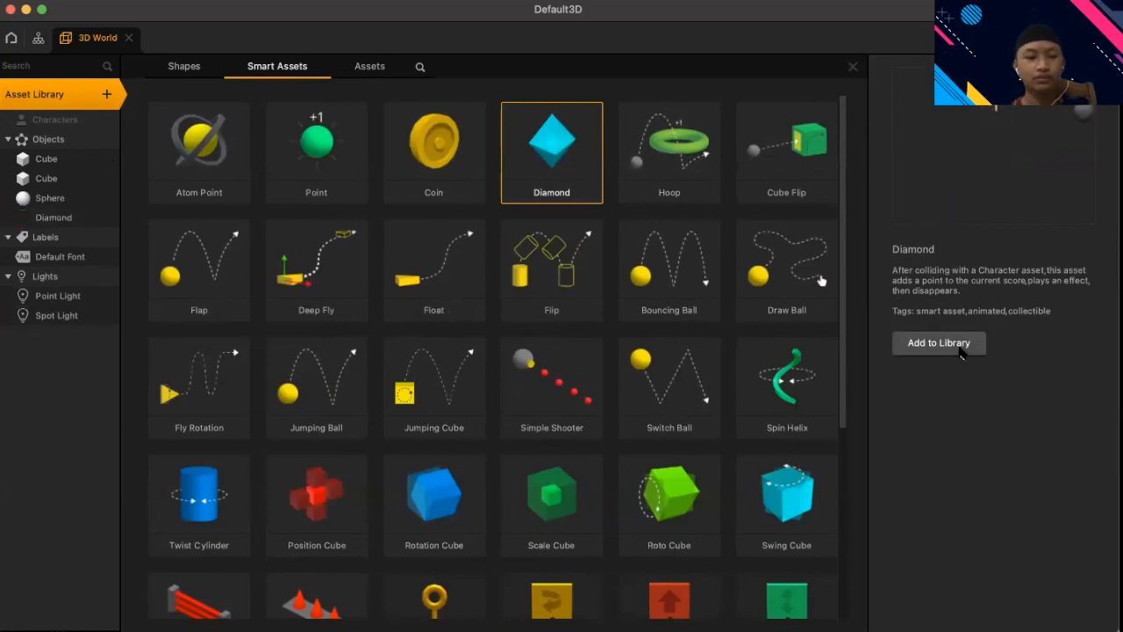
pyautogui.scroll(-5, 766, 456)
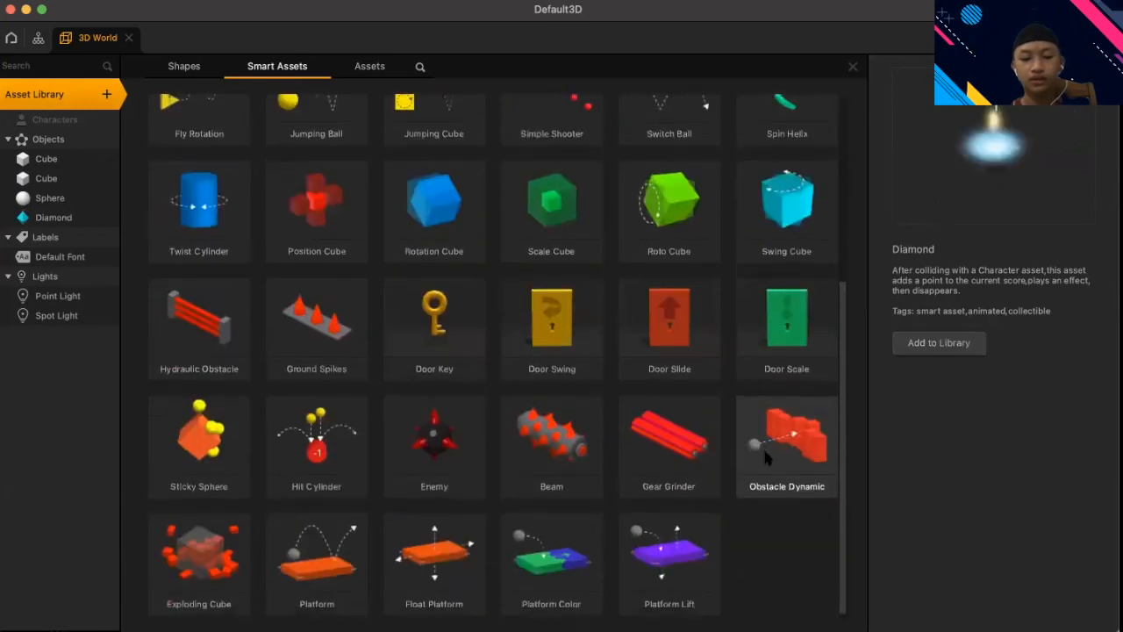
pyautogui.scroll(2, 766, 457)
pyautogui.scroll(-2, 764, 449)
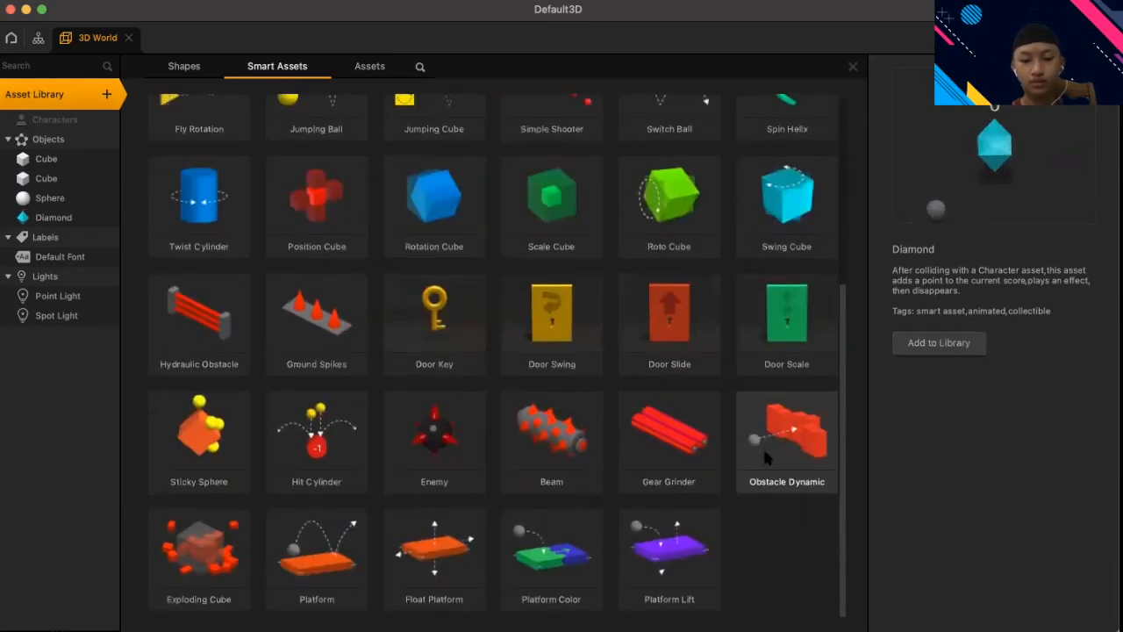
pyautogui.scroll(7, 558, 450)
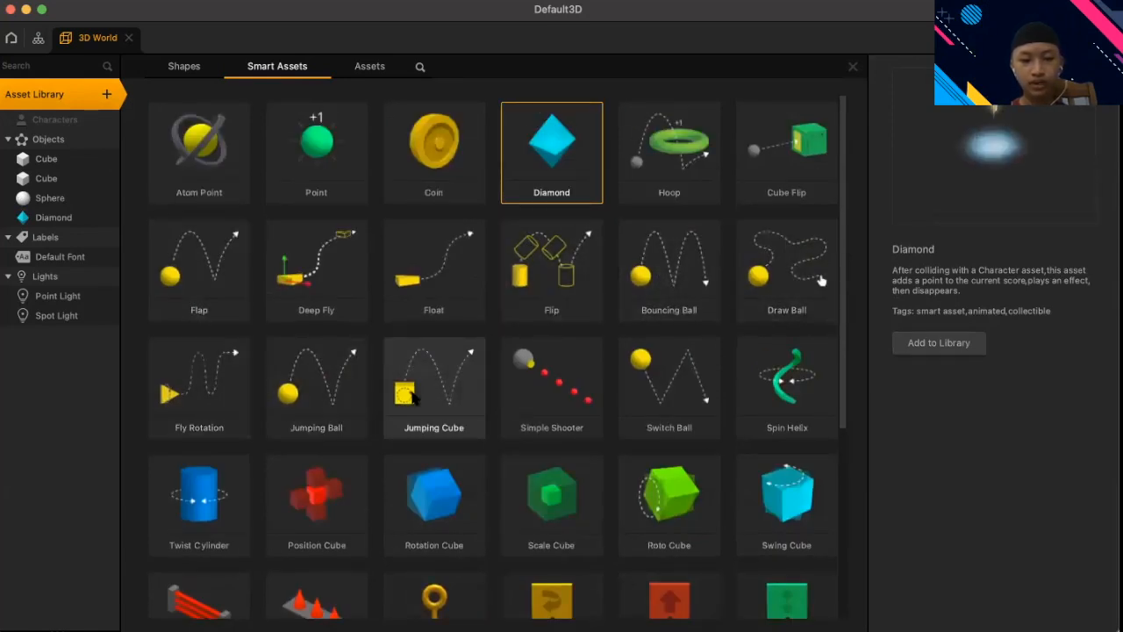
pyautogui.click(316, 277)
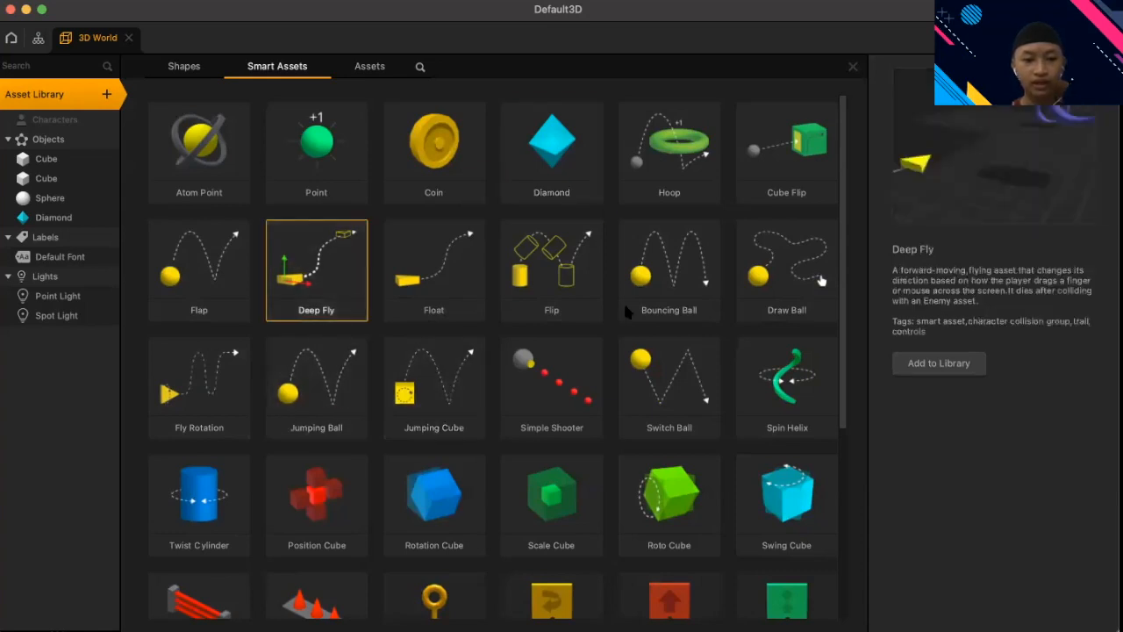
pyautogui.click(914, 358)
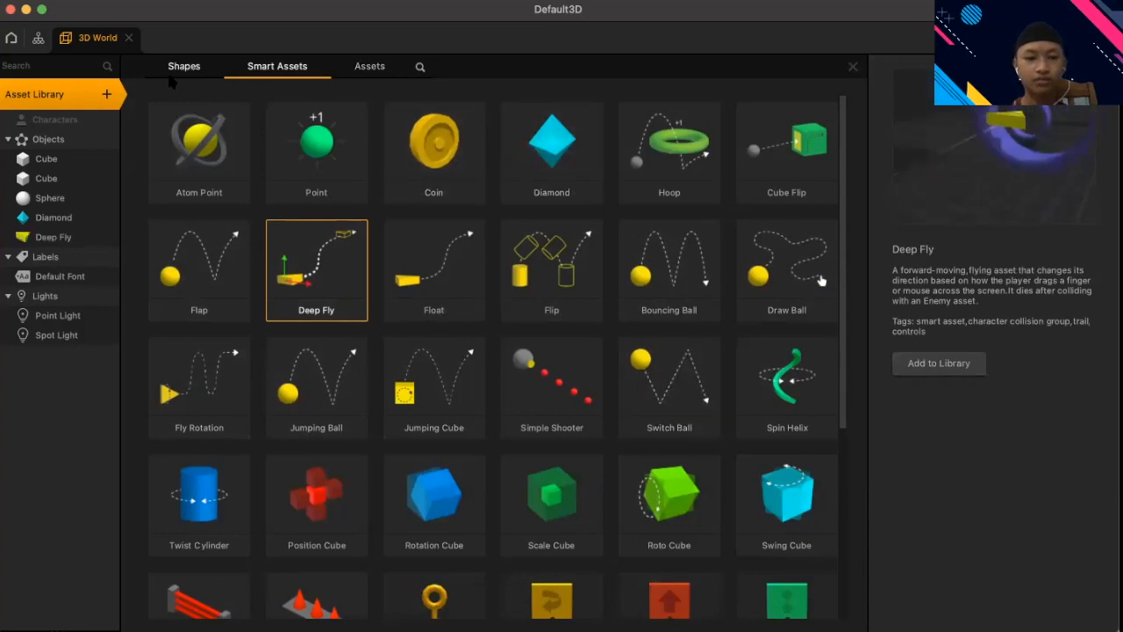
# - Close the asset browser and return to the 3D World scene with the platform in view
pyautogui.scroll(-7, 490, 311)
pyautogui.scroll(6, 490, 316)
pyautogui.scroll(1, 130, 136)
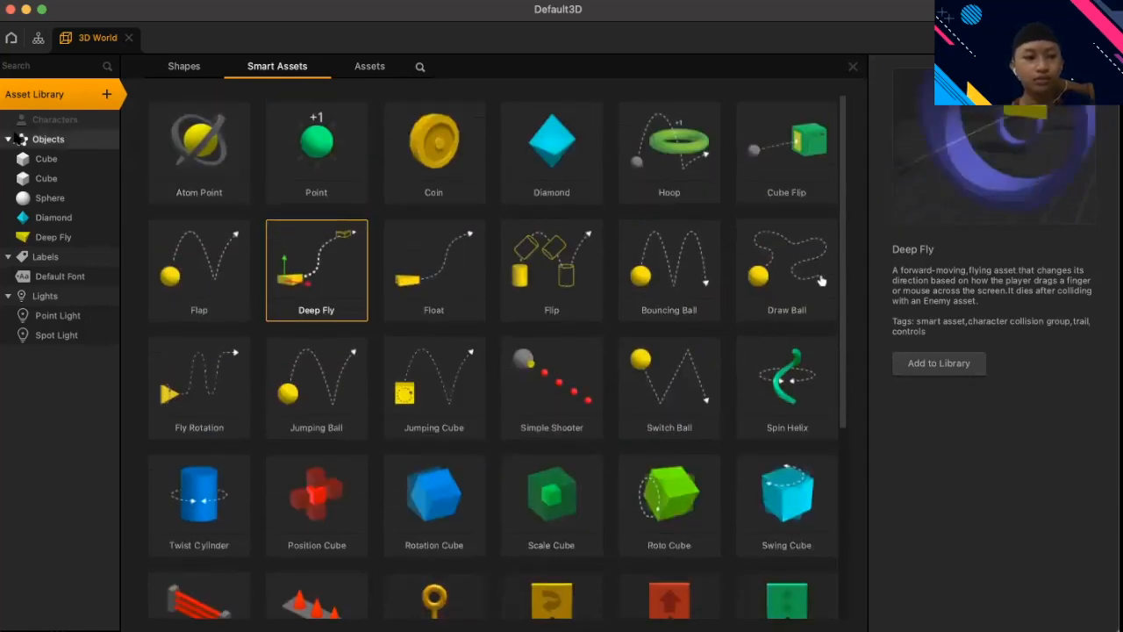
pyautogui.click(128, 38)
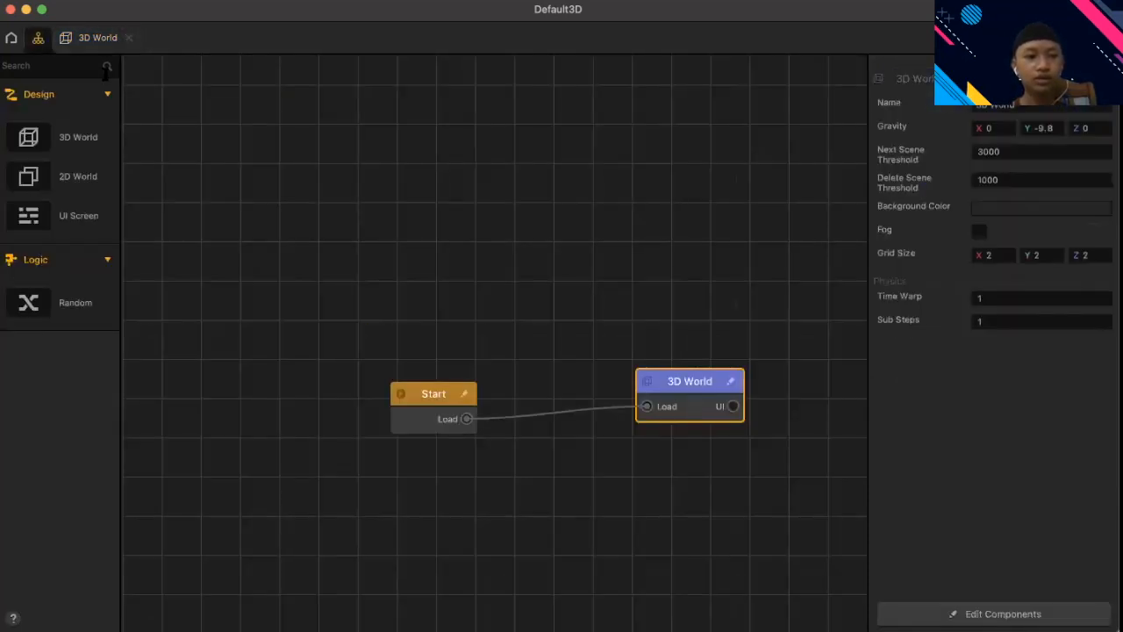
pyautogui.doubleClick(678, 386)
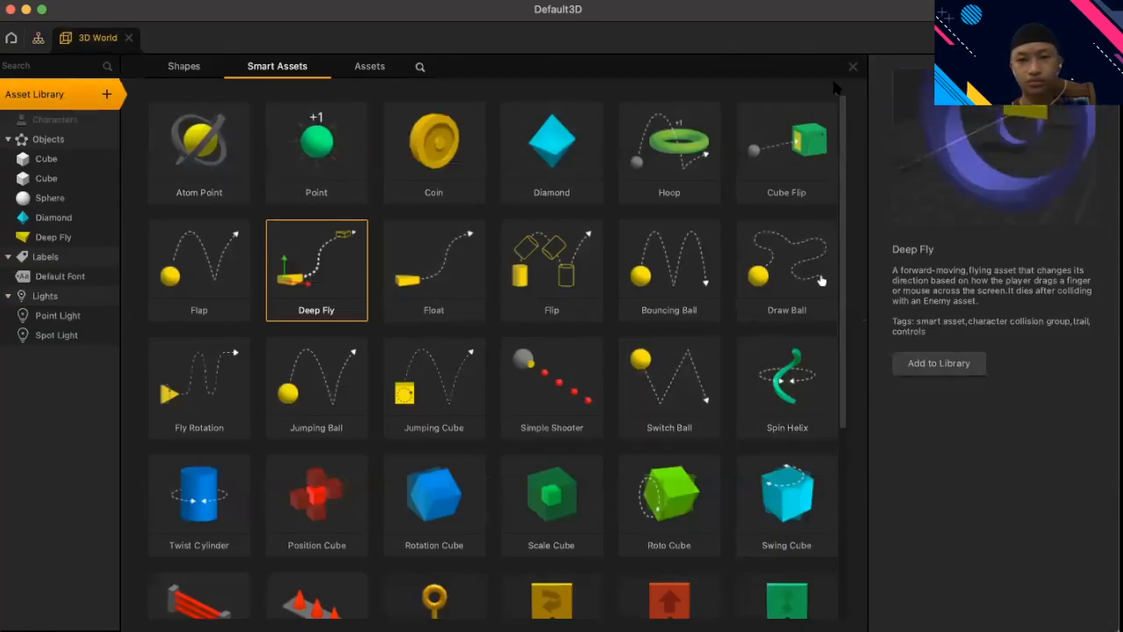
pyautogui.click(853, 67)
pyautogui.moveTo(757, 221); pyautogui.dragTo(766, 266)
pyautogui.moveTo(767, 266); pyautogui.dragTo(730, 272, button='right')
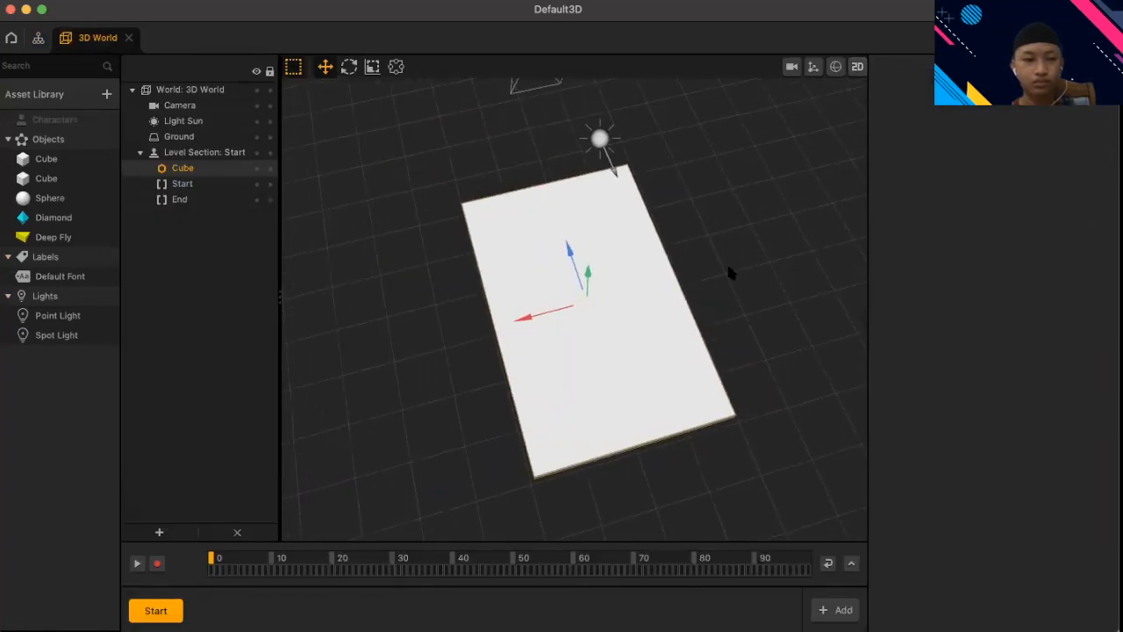
# - Rename the first cube asset as Cube Edit, the second cube as Enemy and the sphere as Player
pyautogui.click(52, 164)
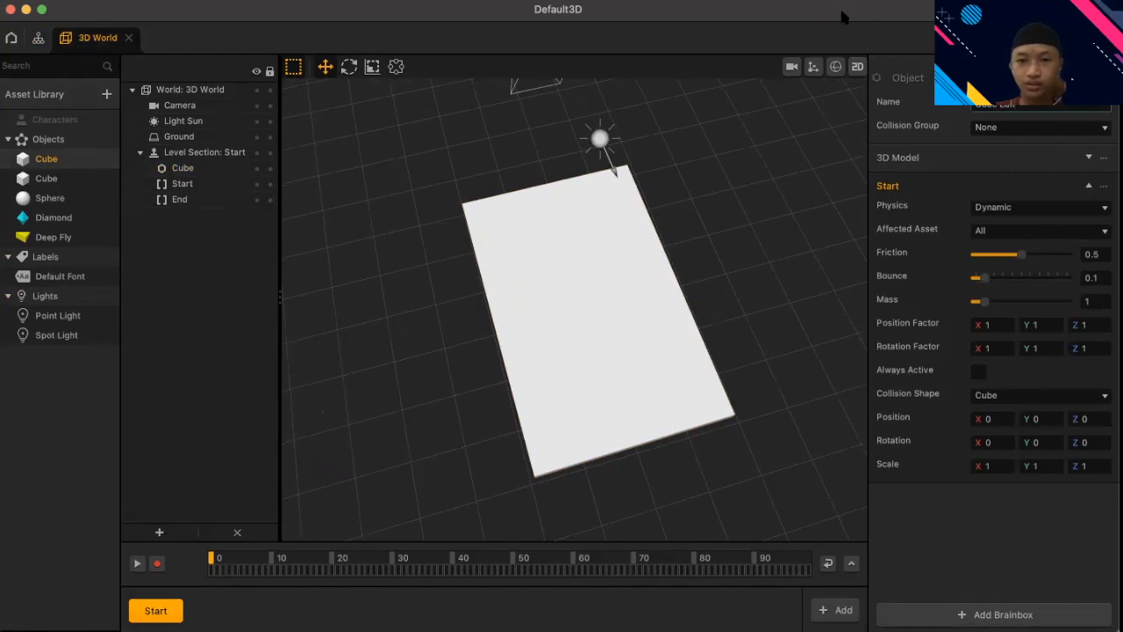
pyautogui.click(67, 171)
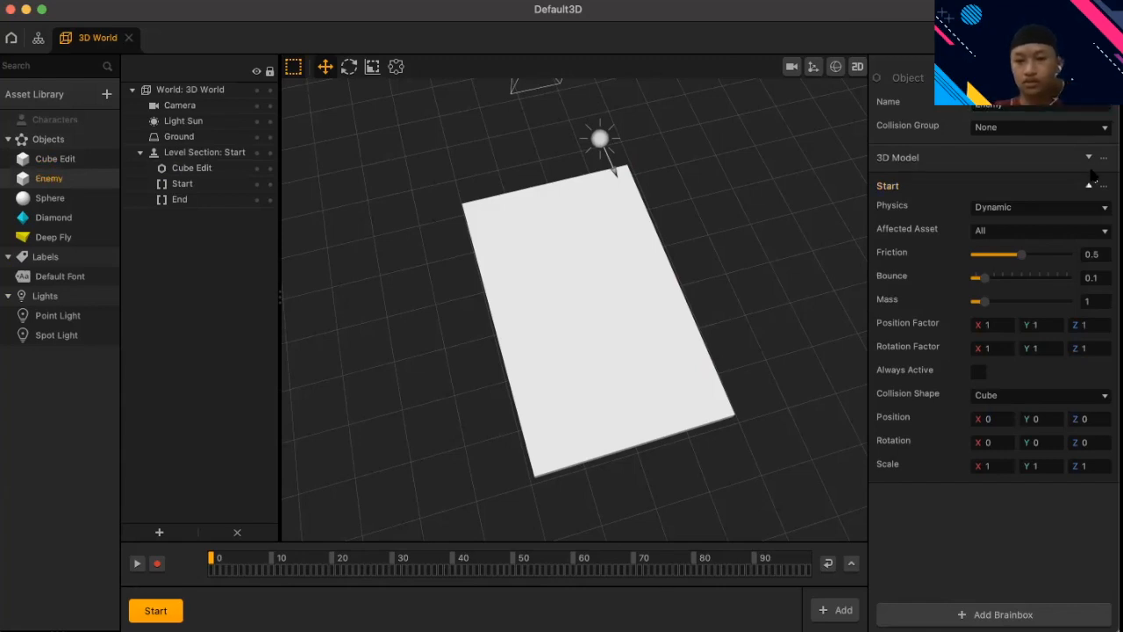
pyautogui.click(53, 198)
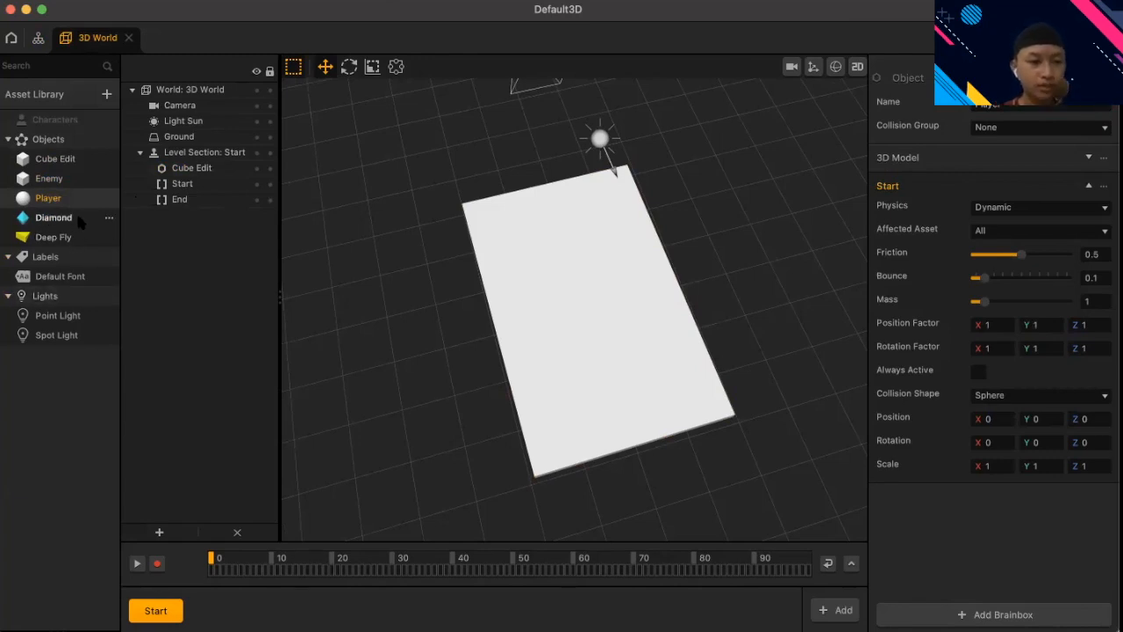
# - Add two more Spheres from the shape collection to the asset library and close the asset browser
pyautogui.click(83, 94)
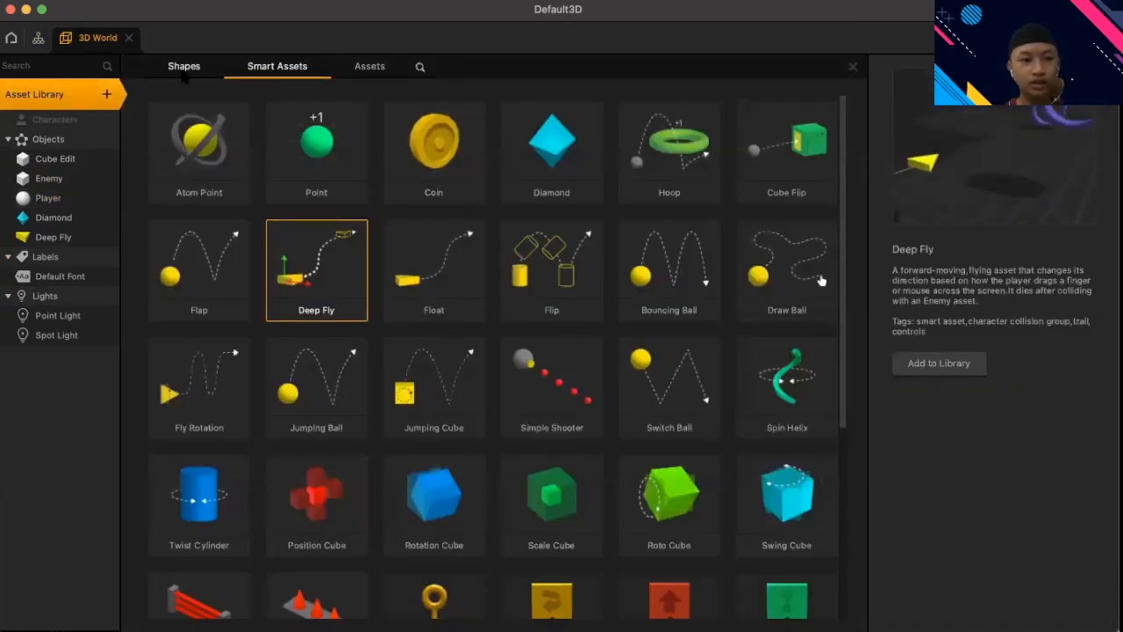
pyautogui.click(184, 69)
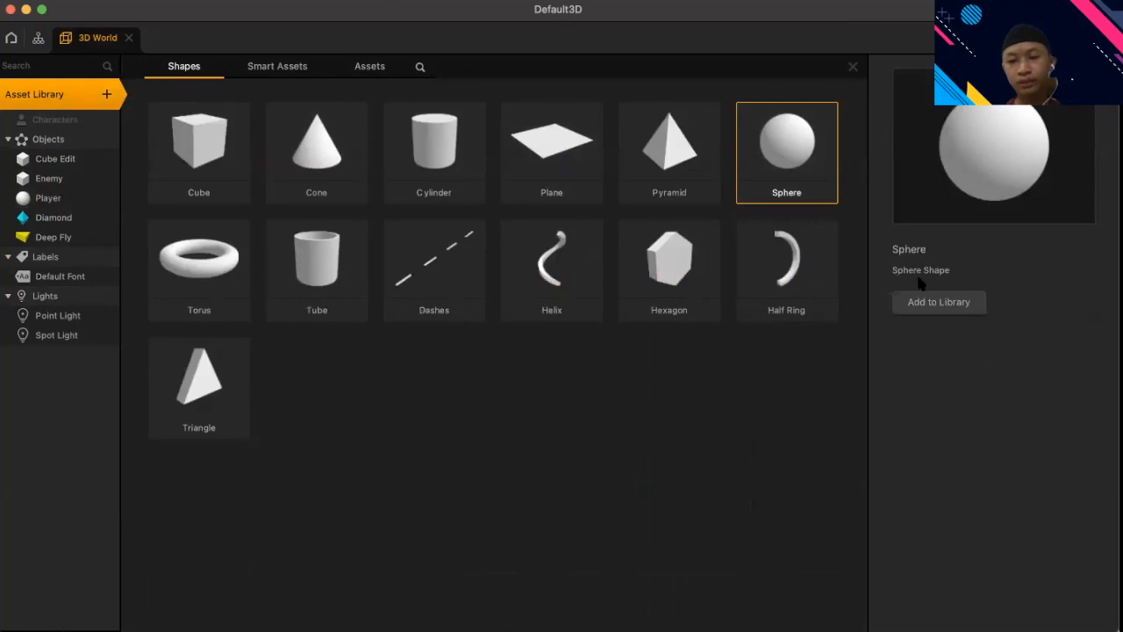
pyautogui.click(931, 304)
pyautogui.click(931, 303)
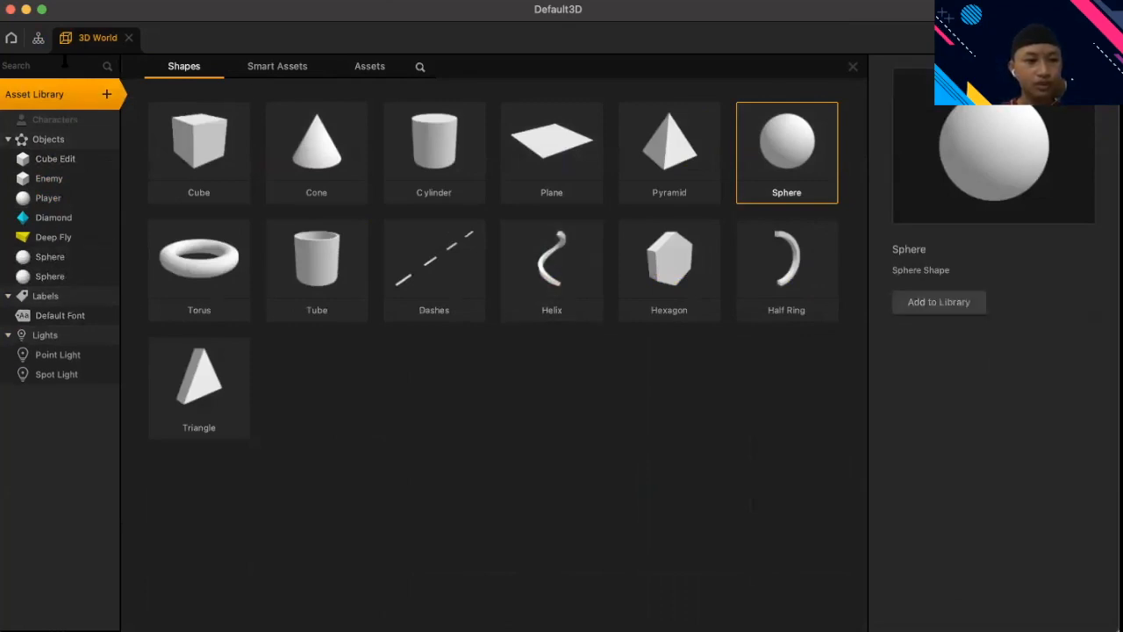
pyautogui.click(852, 66)
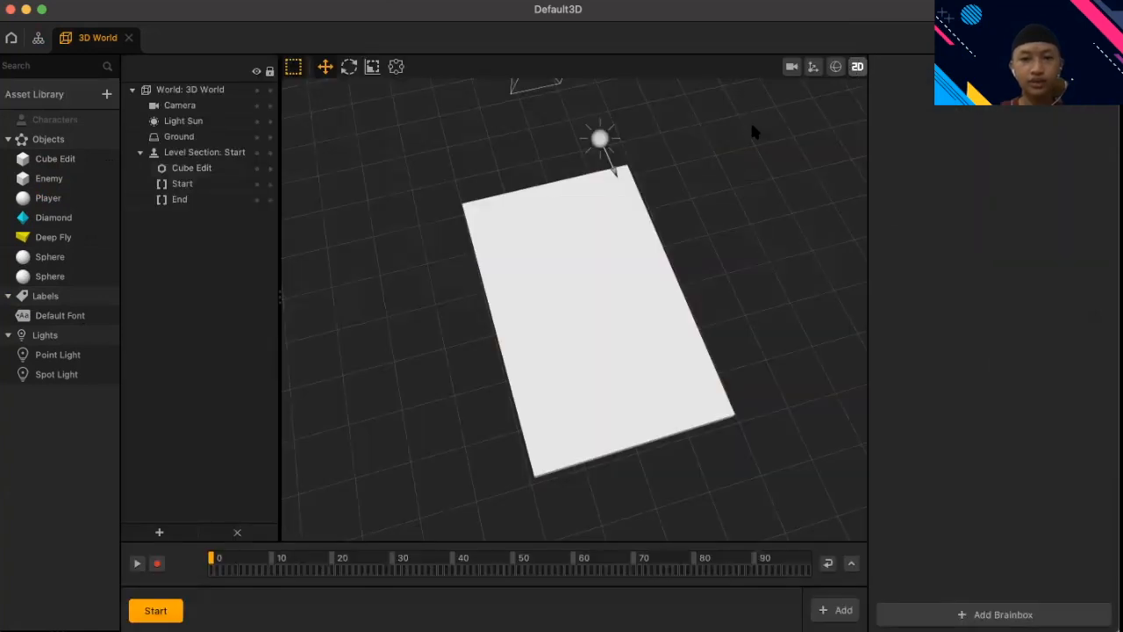
# - Move the Player asset into the Characters category and rename the first of the two new Spheres as Debris
pyautogui.moveTo(49, 198); pyautogui.dragTo(48, 123)
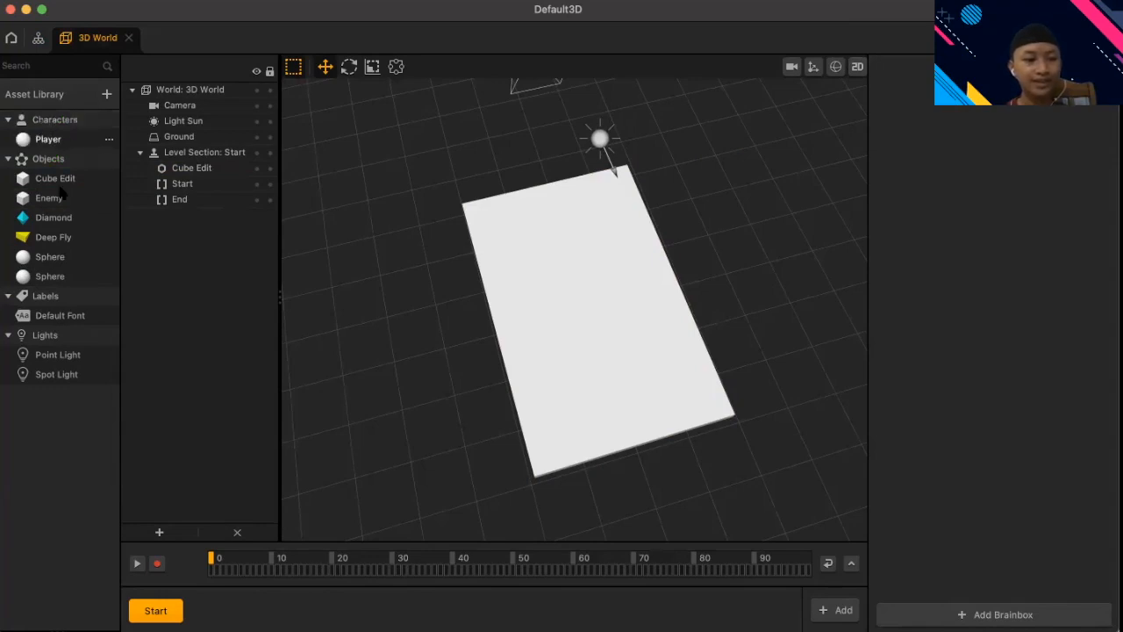
pyautogui.click(53, 257)
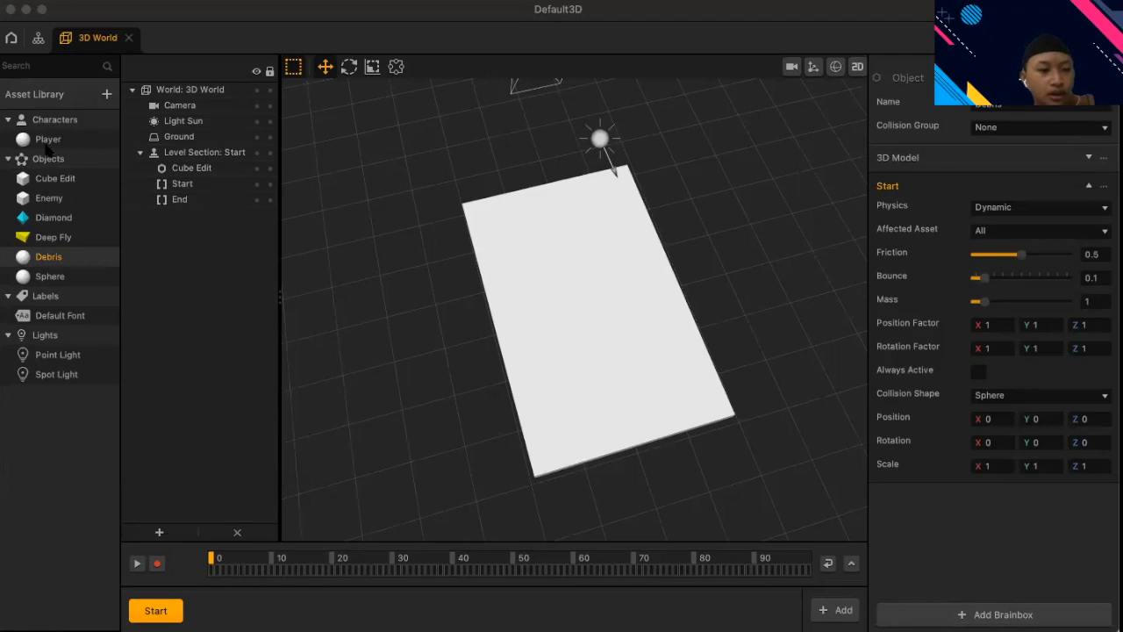
# - Delete the remaining Sphere asset from the library
pyautogui.click(54, 279)
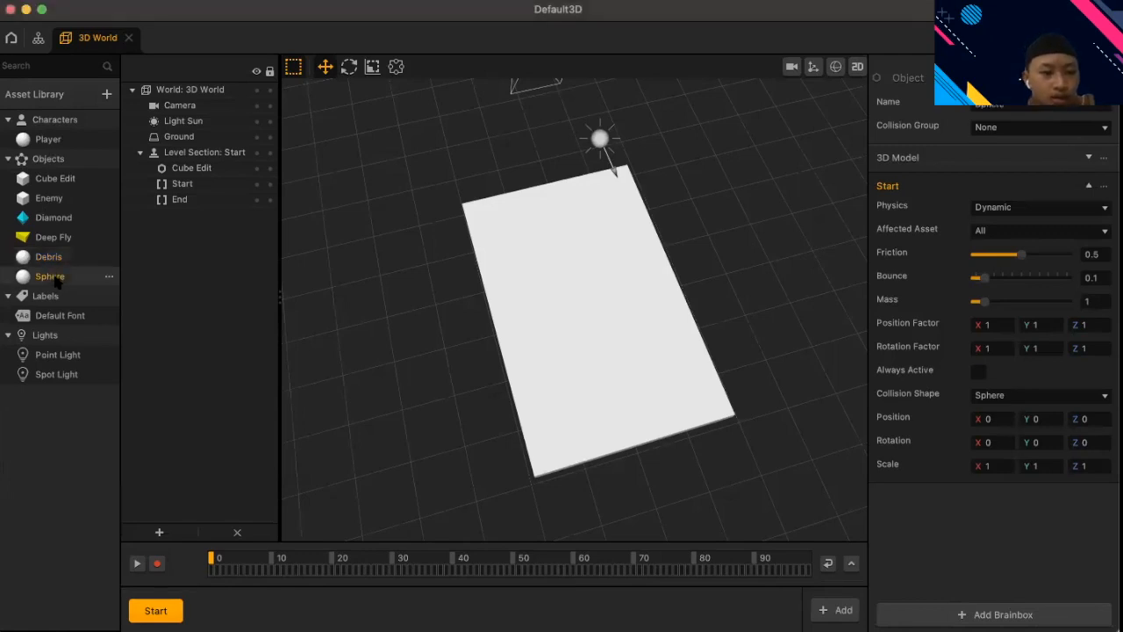
pyautogui.click(109, 277)
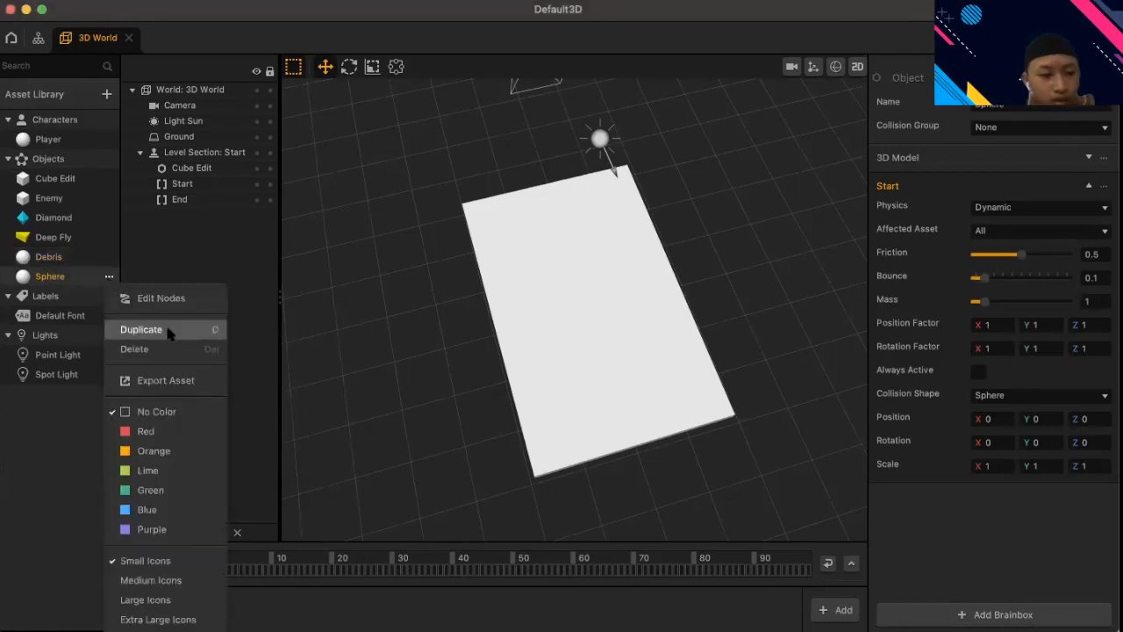
pyautogui.click(134, 349)
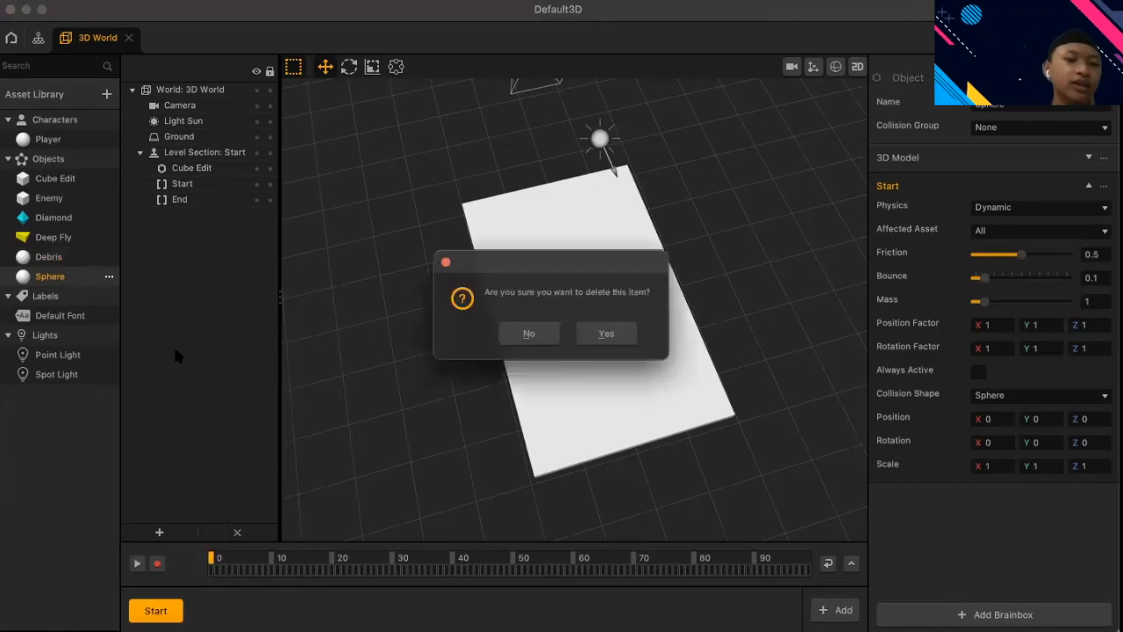
pyautogui.click(583, 340)
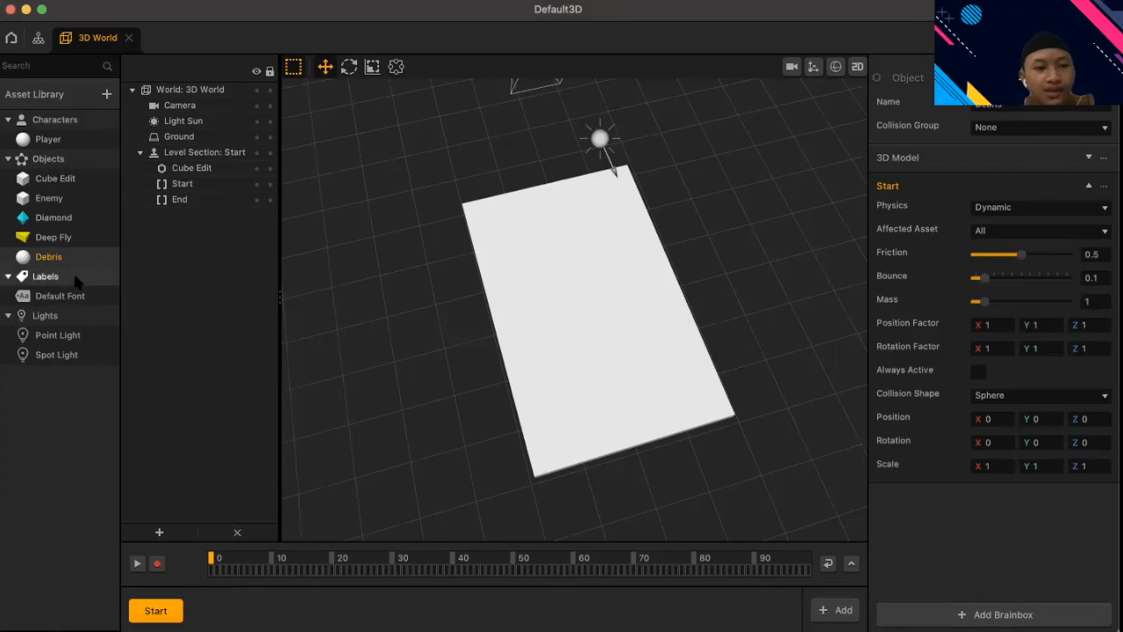
# - Add two UI Screen nodes to the mind map and place them side by side above the Start and 3D World nodes
pyautogui.click(38, 38)
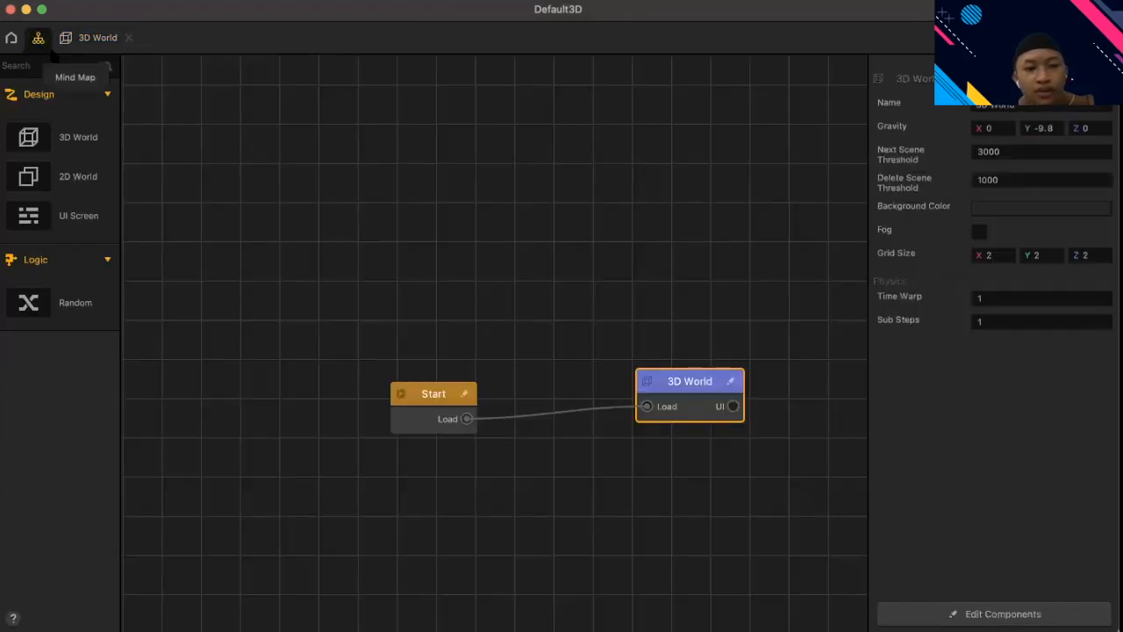
pyautogui.moveTo(518, 308); pyautogui.dragTo(486, 306)
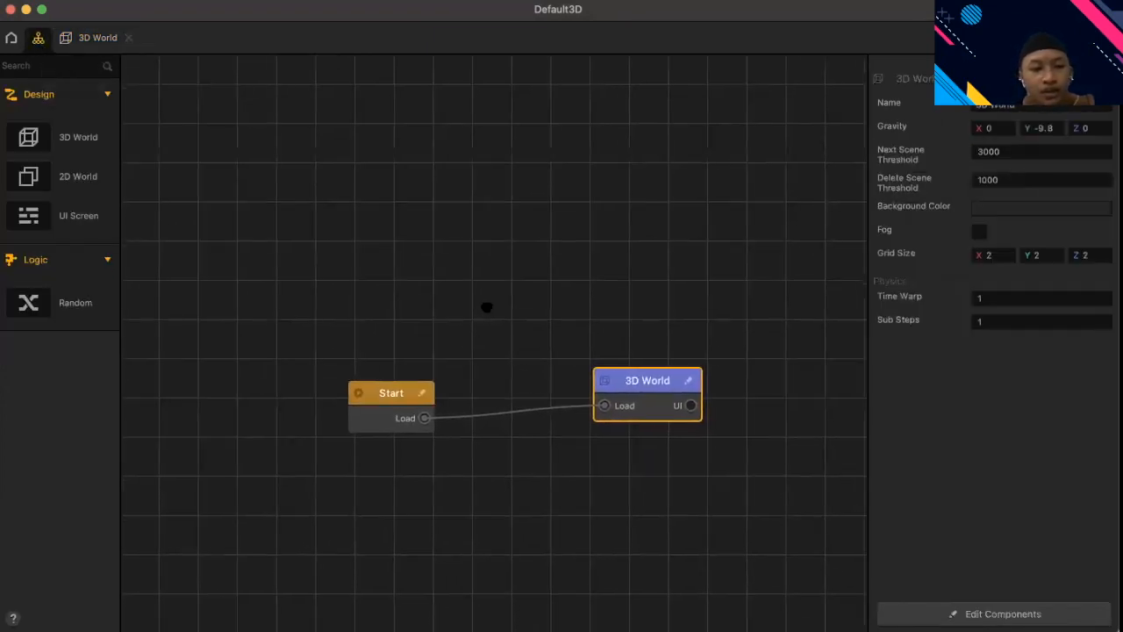
pyautogui.rightClick(439, 249)
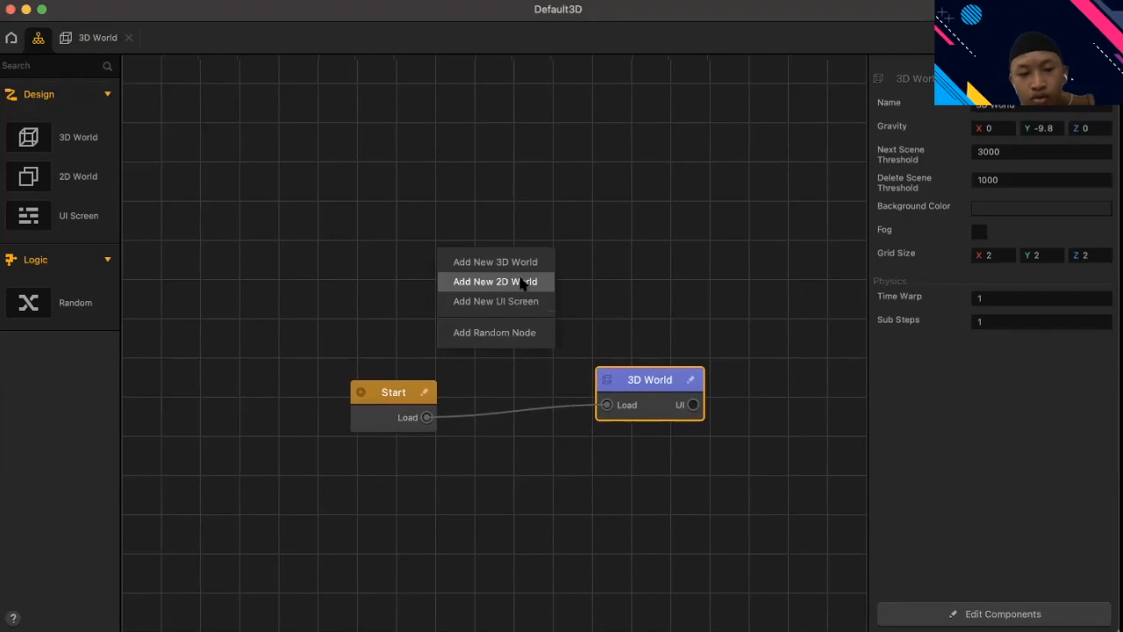
pyautogui.click(498, 307)
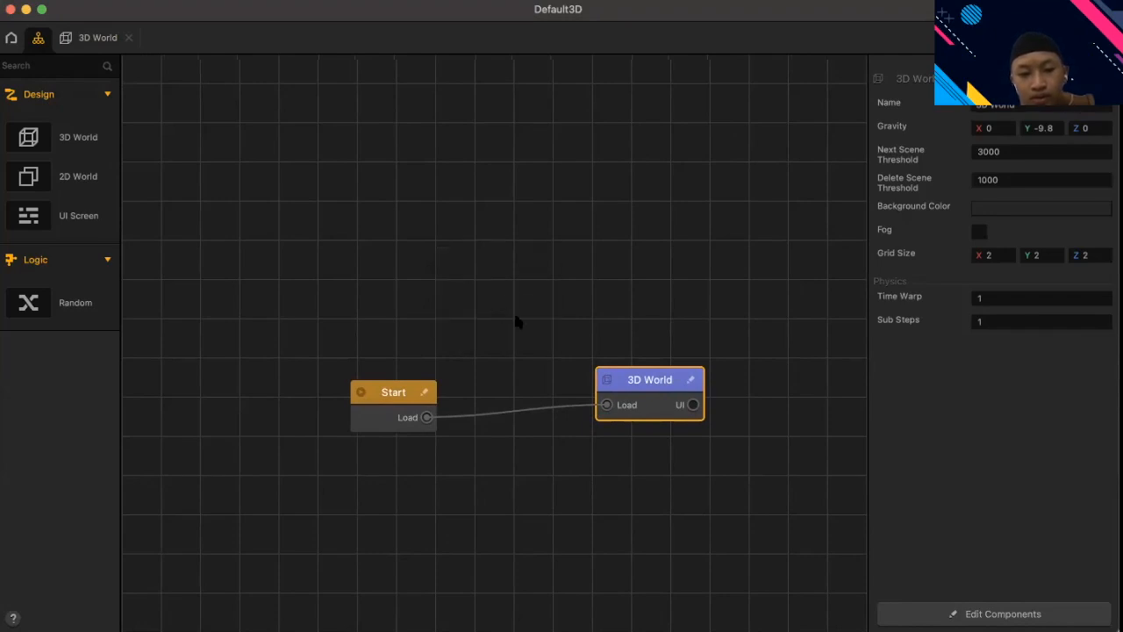
pyautogui.rightClick(516, 321)
pyautogui.click(539, 348)
pyautogui.rightClick(454, 242)
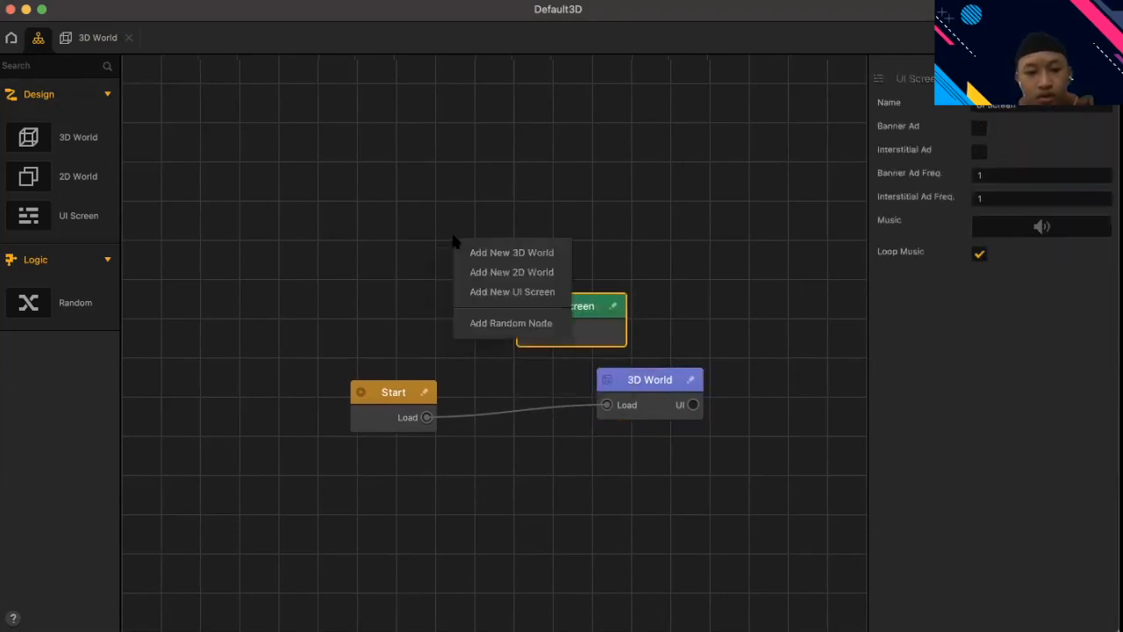
pyautogui.click(511, 291)
pyautogui.moveTo(556, 307); pyautogui.dragTo(583, 310)
pyautogui.moveTo(508, 254); pyautogui.dragTo(451, 302)
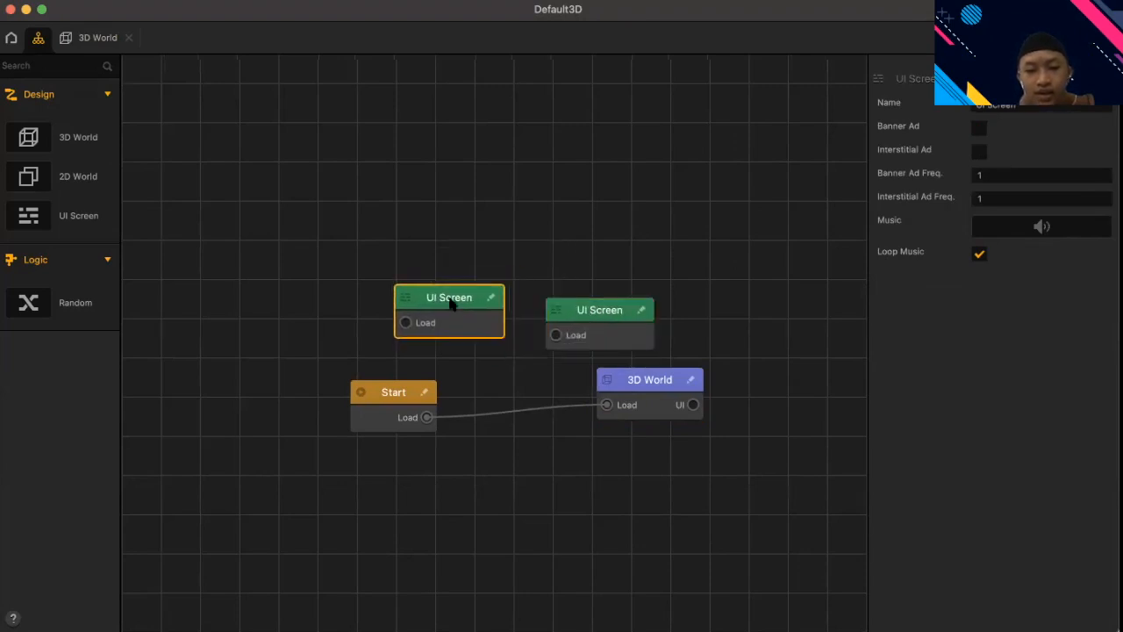
# - Rename the UI Screen node above Start as Game Over UI and the other as Game UI, moving Game UI slightly away from it
pyautogui.click(997, 104)
pyautogui.press('BackSpace')
pyautogui.write('Game UI')
pyautogui.write('ver UI')
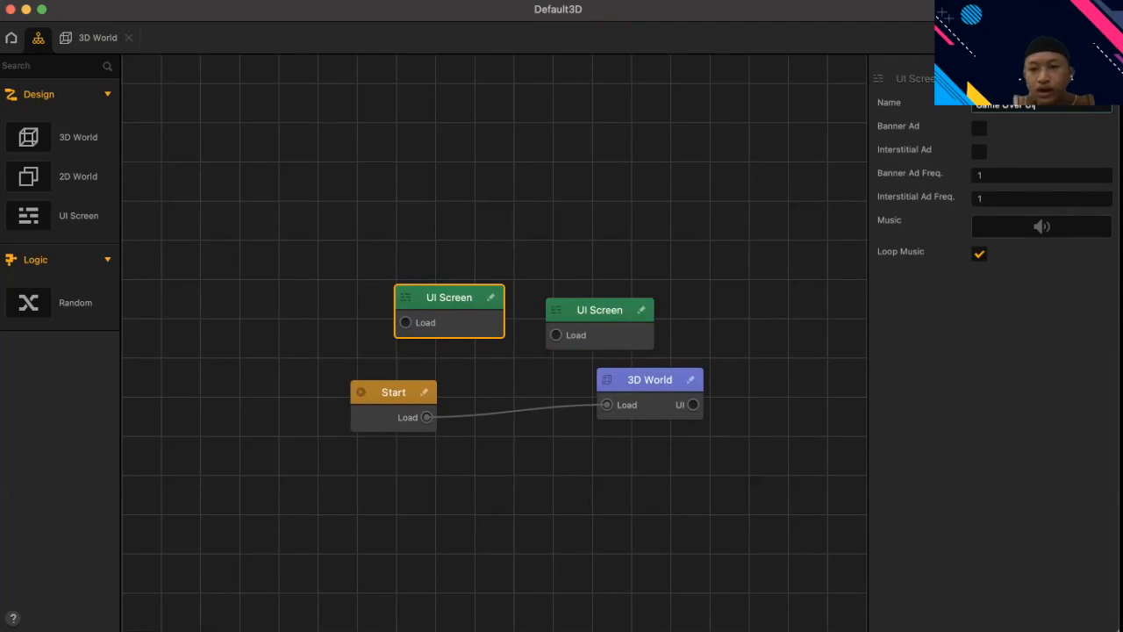
pyautogui.click(591, 329)
pyautogui.press('super+a')
pyautogui.write('Game UI')
pyautogui.press('Return')
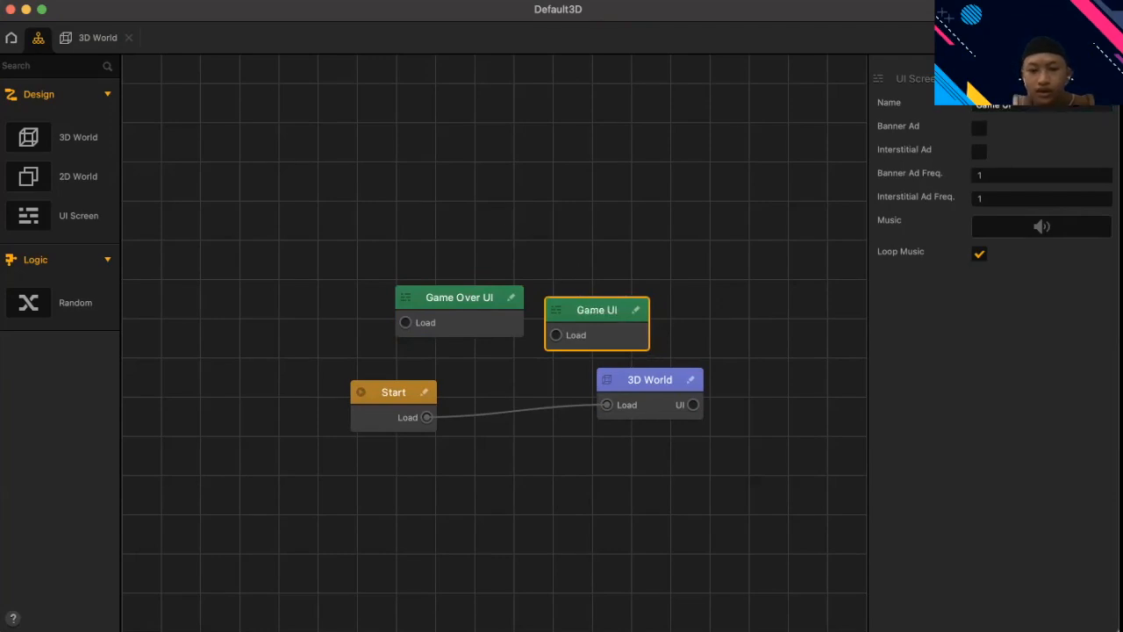
pyautogui.moveTo(616, 303); pyautogui.dragTo(631, 286)
pyautogui.click(94, 38)
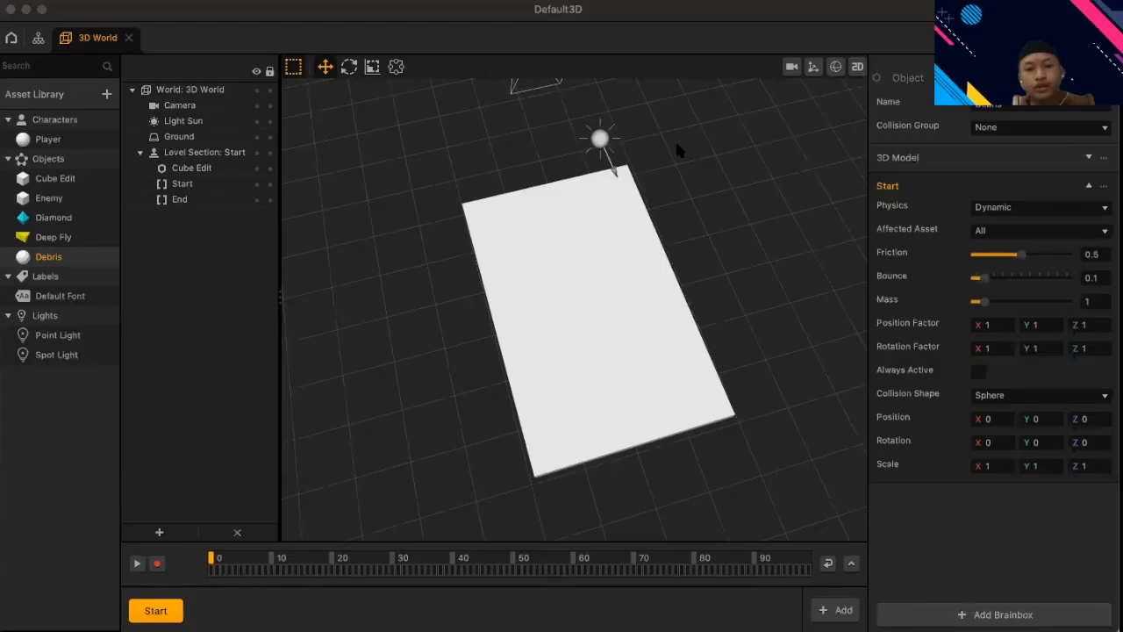
pyautogui.moveTo(774, 141); pyautogui.dragTo(586, 173, button='middle')
pyautogui.click(40, 40)
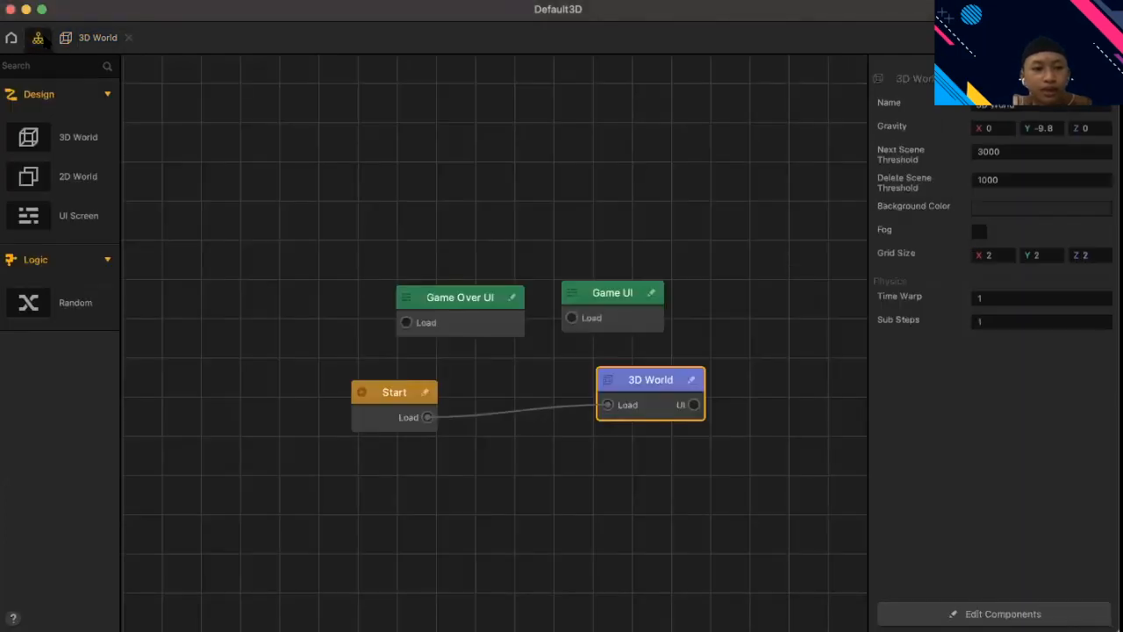
# - Open the Game UI screen for editing and place two Control Buttons side by side on its canvas
pyautogui.doubleClick(619, 294)
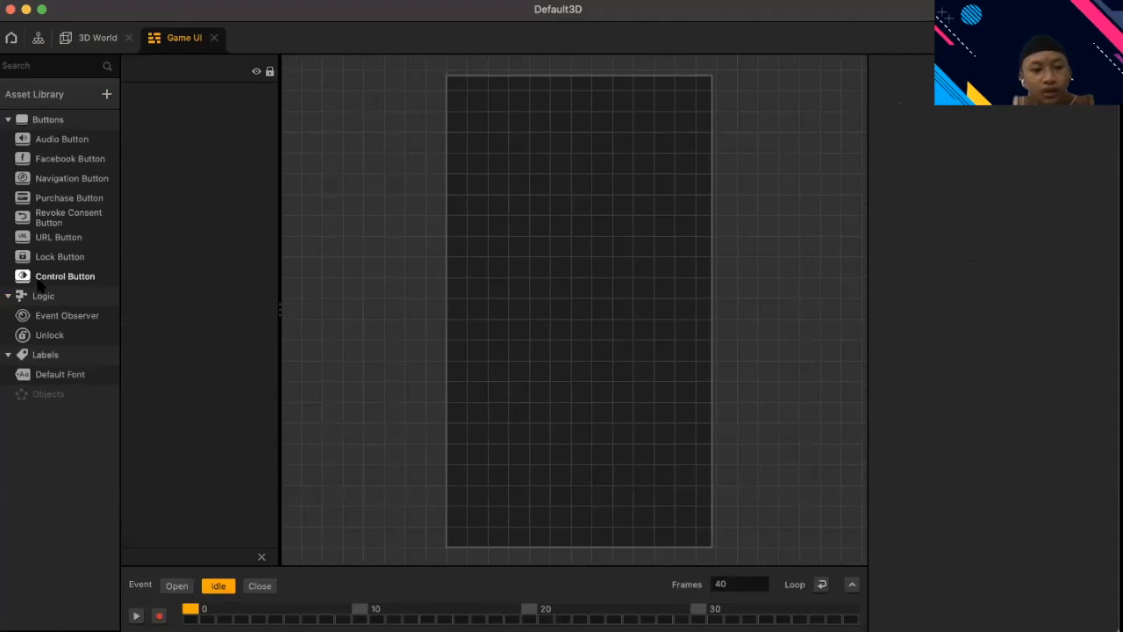
pyautogui.moveTo(145, 299); pyautogui.dragTo(490, 309)
pyautogui.moveTo(281, 289); pyautogui.dragTo(599, 297)
# - Stretch the two Control Buttons to fill the canvas's left and right halves, scaled about 3.25 by 11.23 and 3.15 by 11.27
pyautogui.click(497, 316)
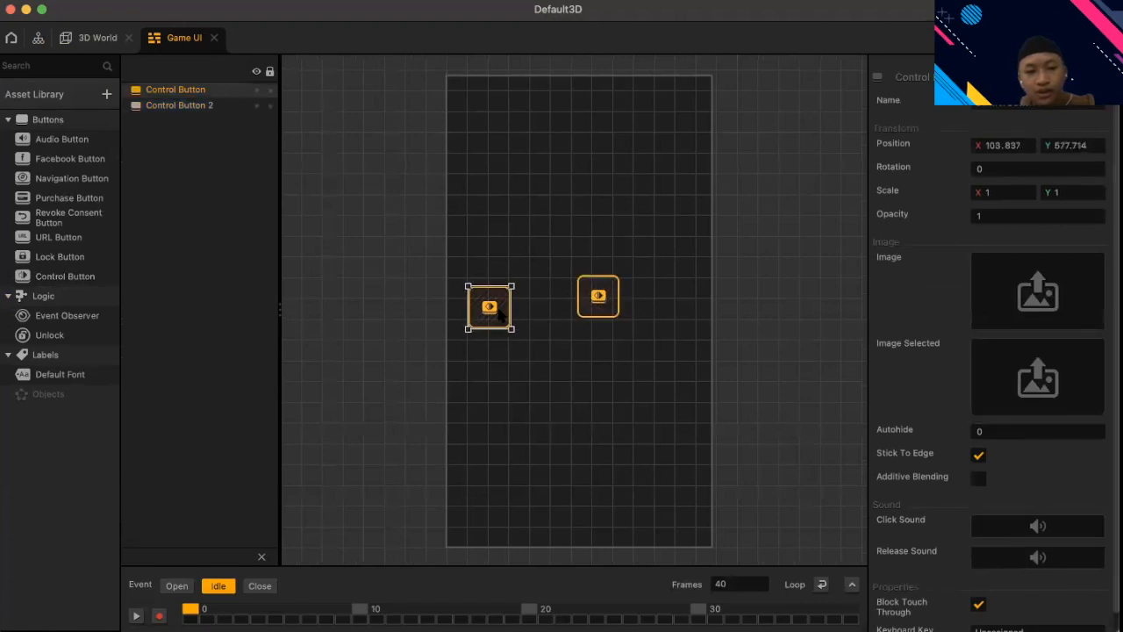
pyautogui.moveTo(496, 314); pyautogui.dragTo(594, 548)
pyautogui.click(602, 300)
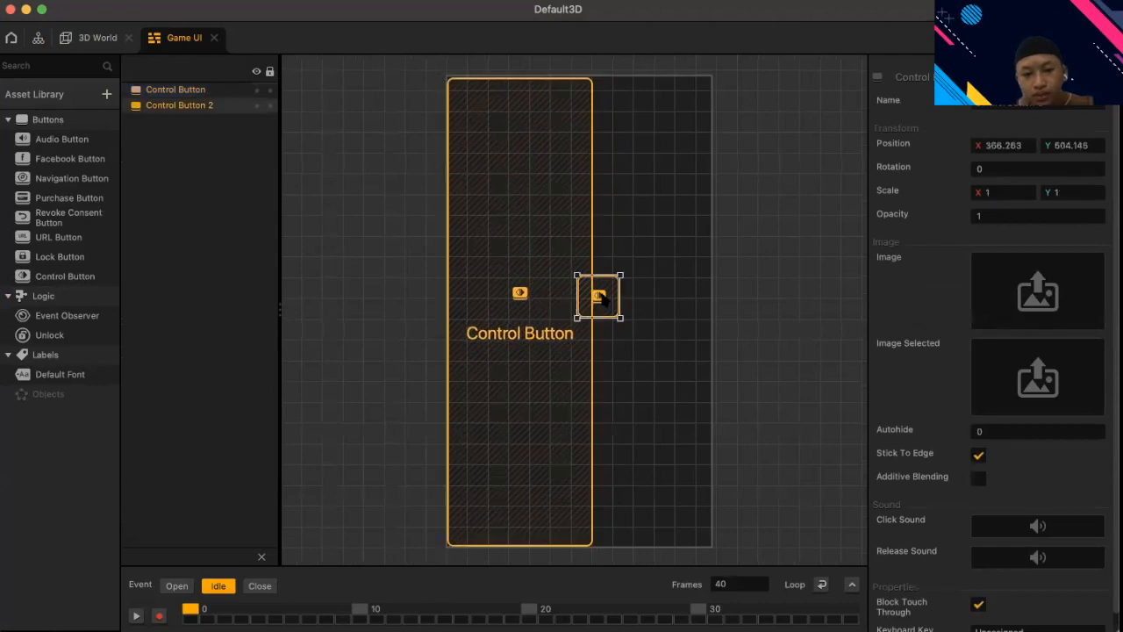
pyautogui.moveTo(616, 303); pyautogui.dragTo(707, 554)
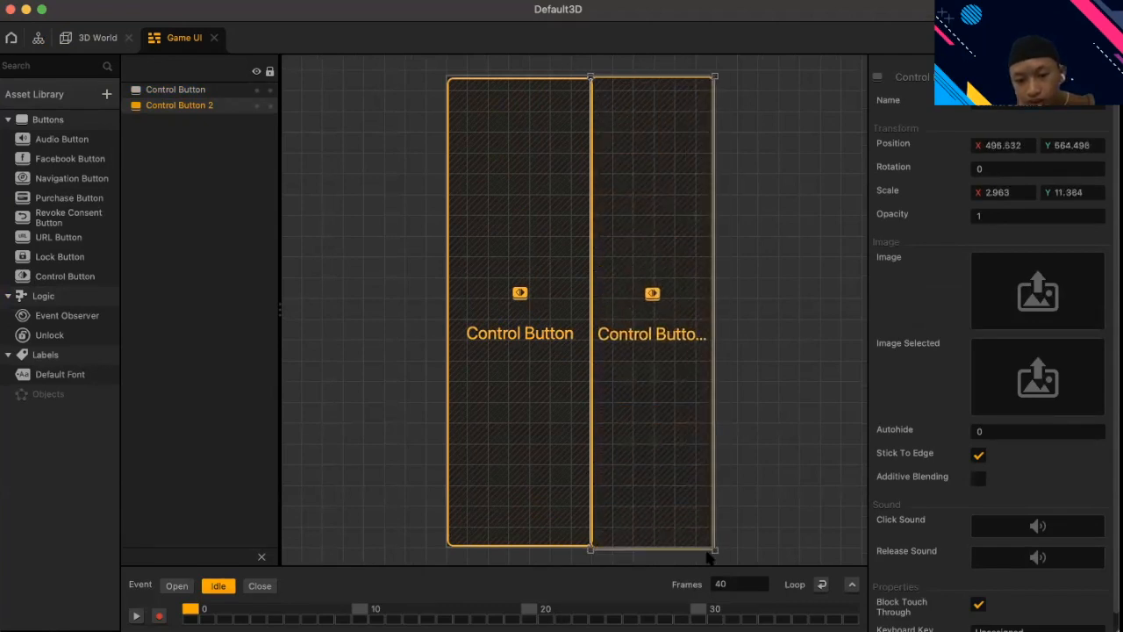
pyautogui.moveTo(589, 546); pyautogui.dragTo(590, 543)
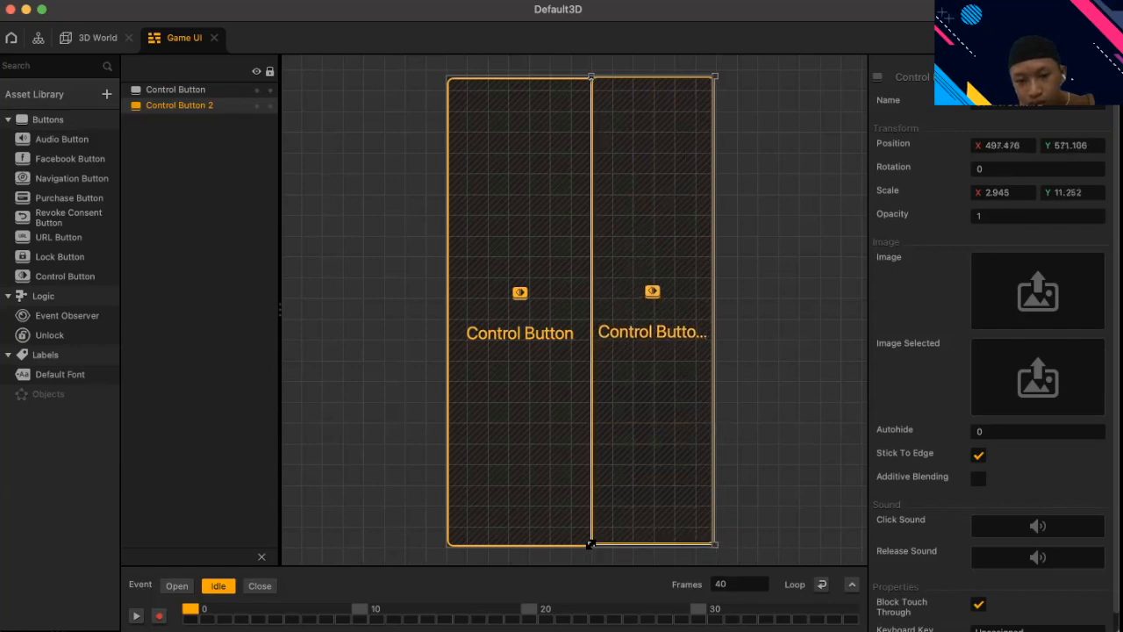
pyautogui.click(569, 399)
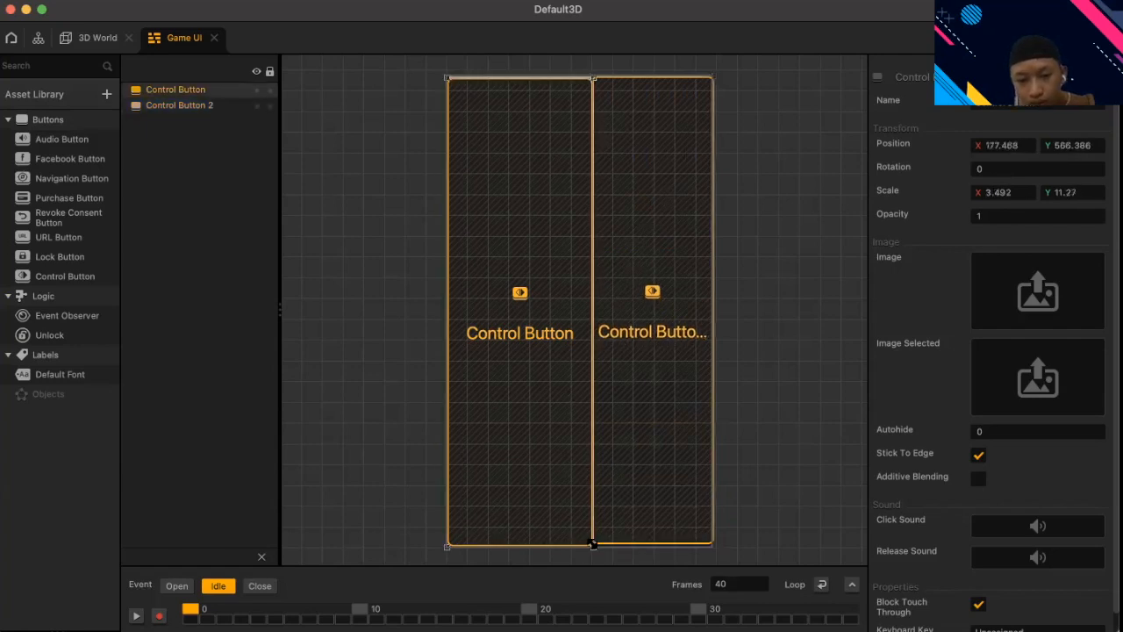
pyautogui.moveTo(590, 546); pyautogui.dragTo(584, 544)
pyautogui.click(596, 543)
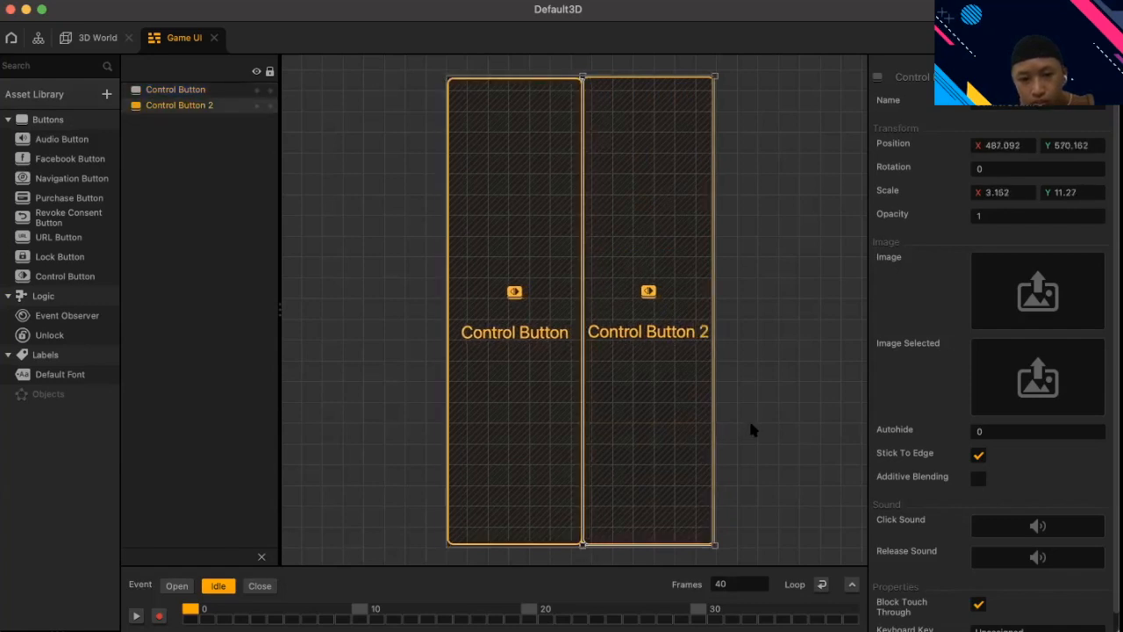
# - Rename the first Control Button as Right Button and the second one as Left Button
pyautogui.click(513, 292)
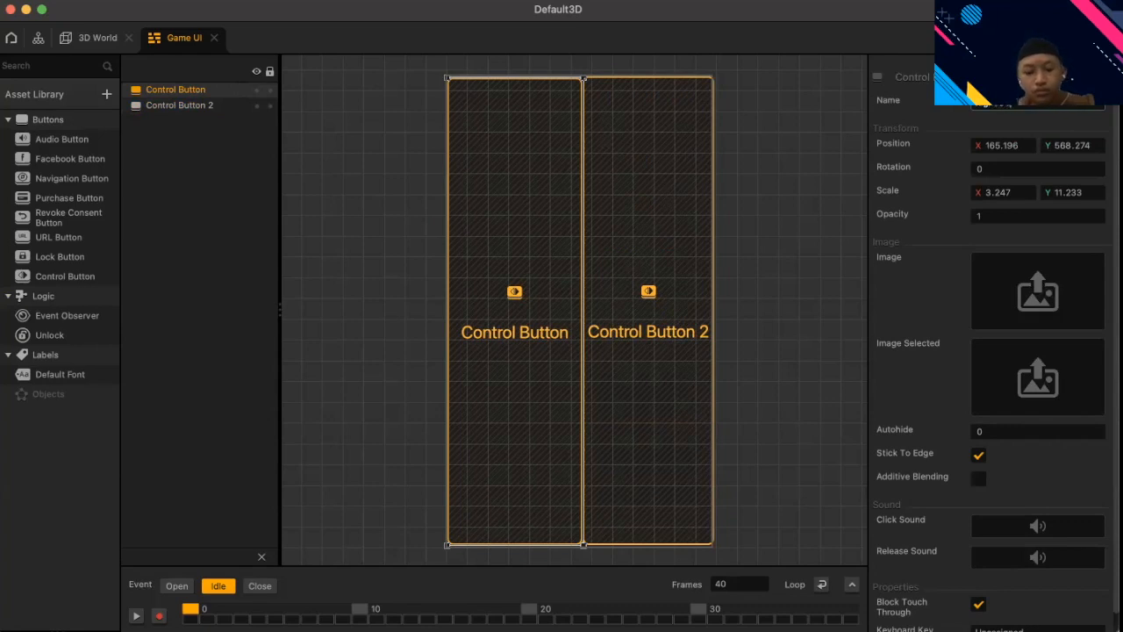
pyautogui.click(179, 105)
pyautogui.tripleClick(1064, 104)
pyautogui.press('BackSpace')
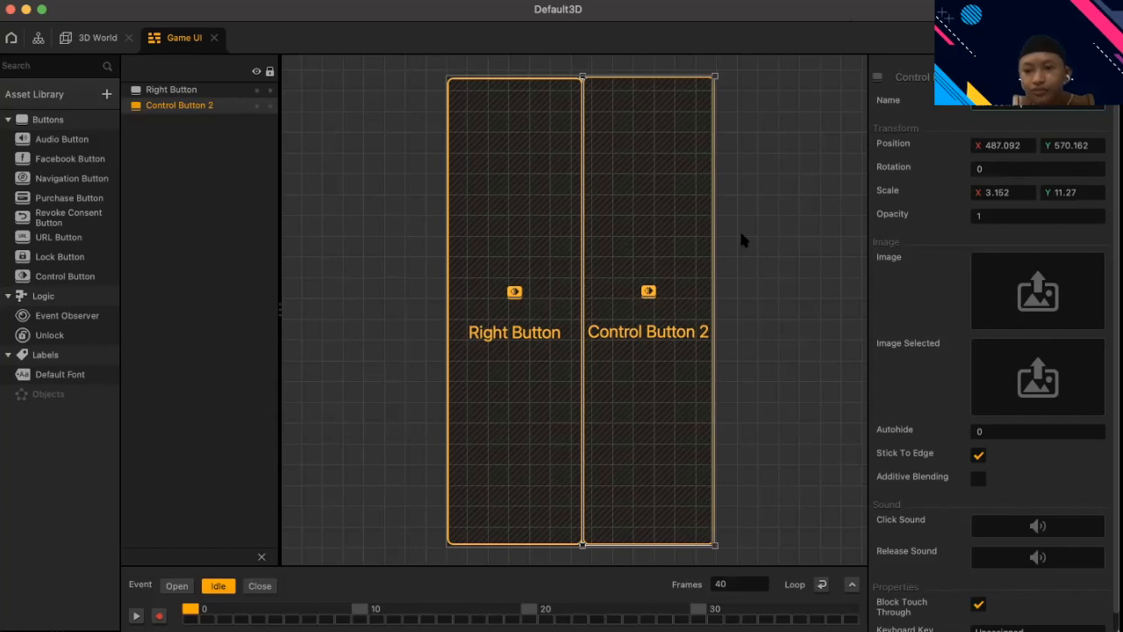
pyautogui.press('Return')
pyautogui.click(349, 251)
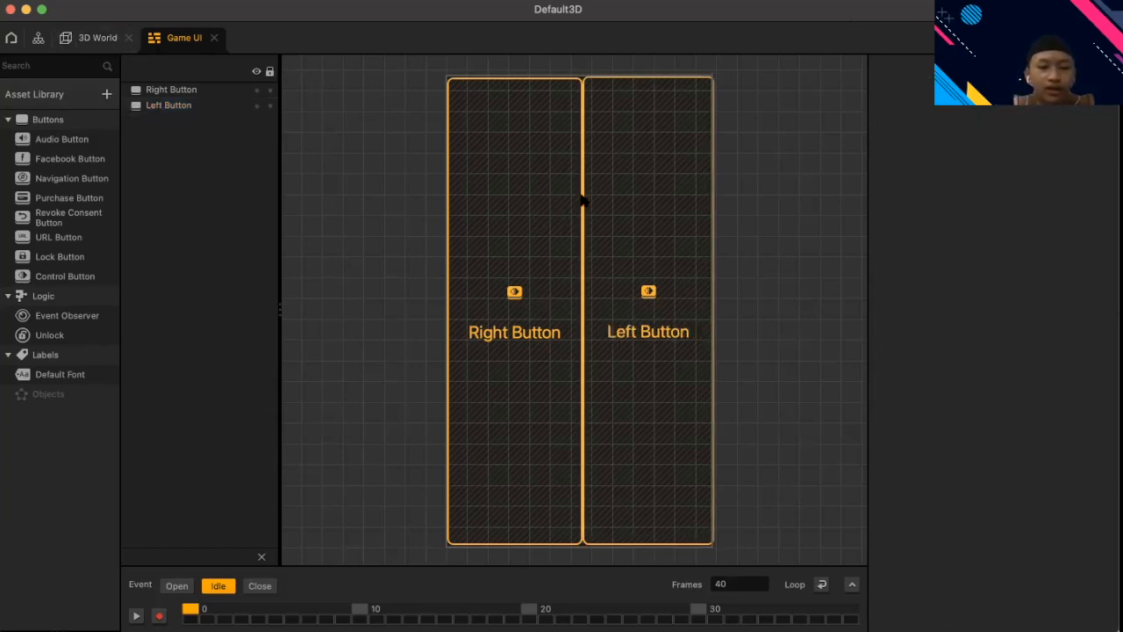
# - Place an Event Observer in the canvas's upper-left corner and align the Right Button's top edge with the Left Button's
pyautogui.click(75, 65)
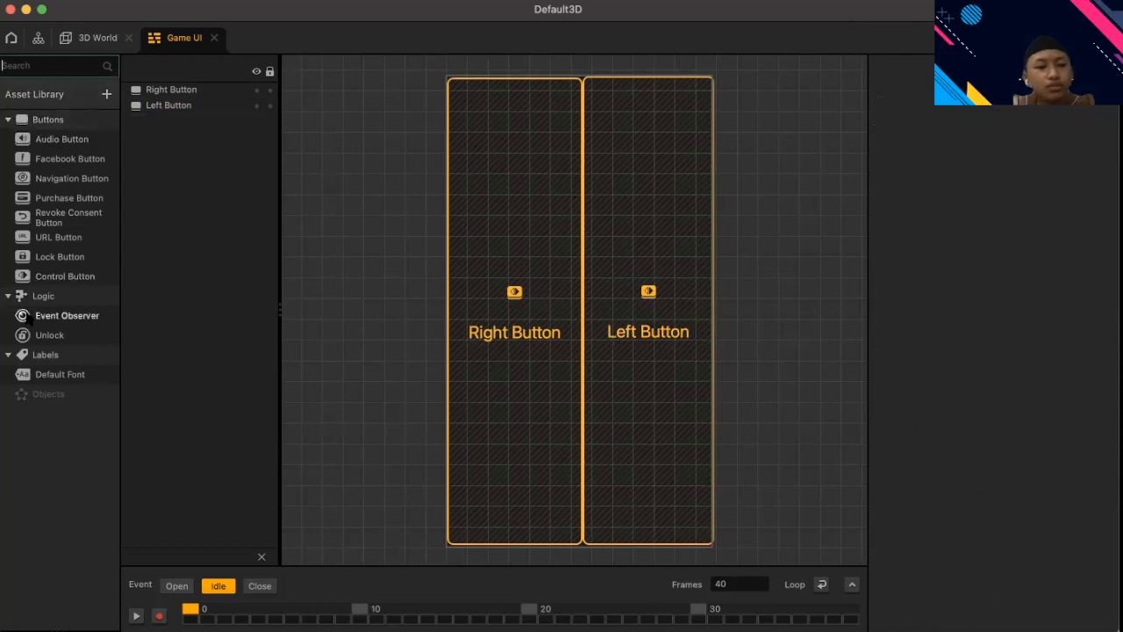
pyautogui.moveTo(77, 318); pyautogui.dragTo(472, 102)
pyautogui.click(531, 82)
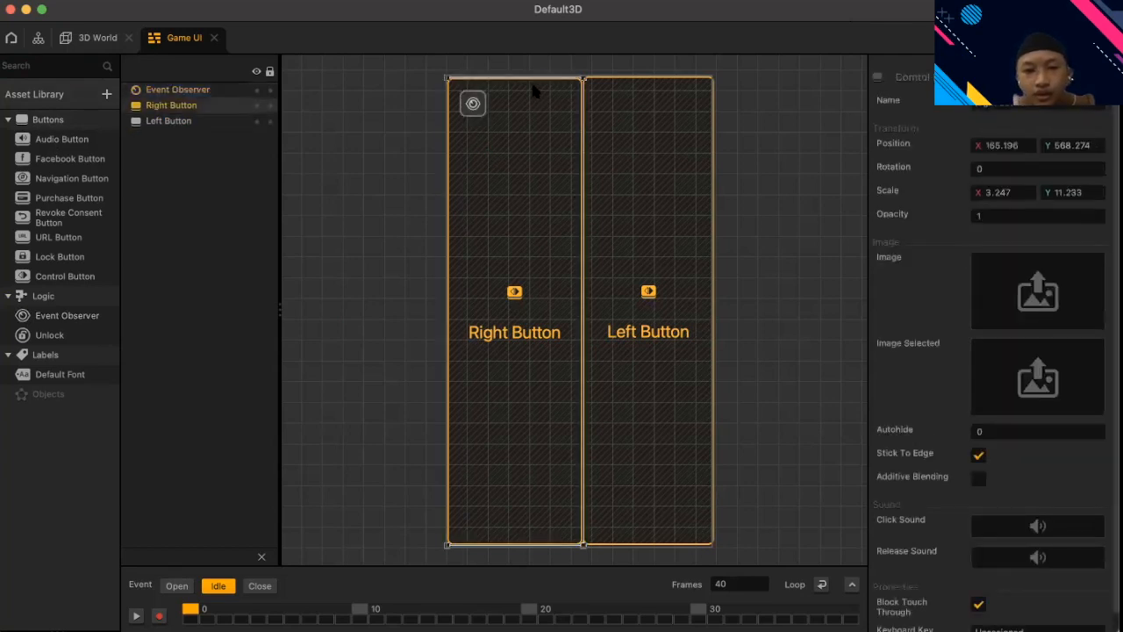
pyautogui.moveTo(529, 79); pyautogui.dragTo(529, 77)
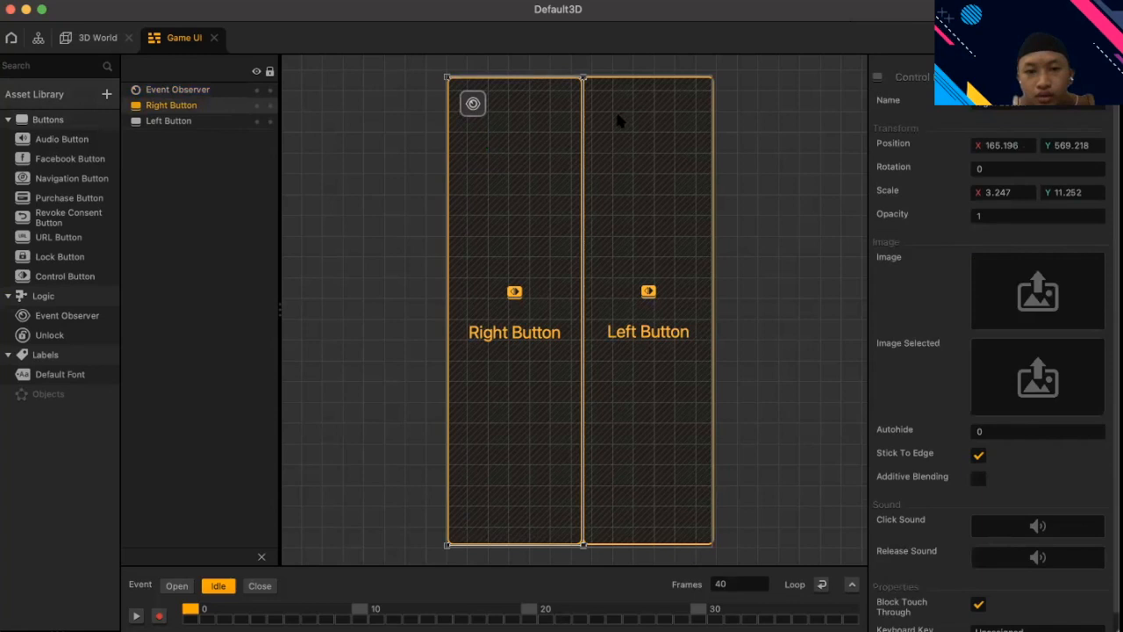
pyautogui.moveTo(474, 108); pyautogui.dragTo(474, 107)
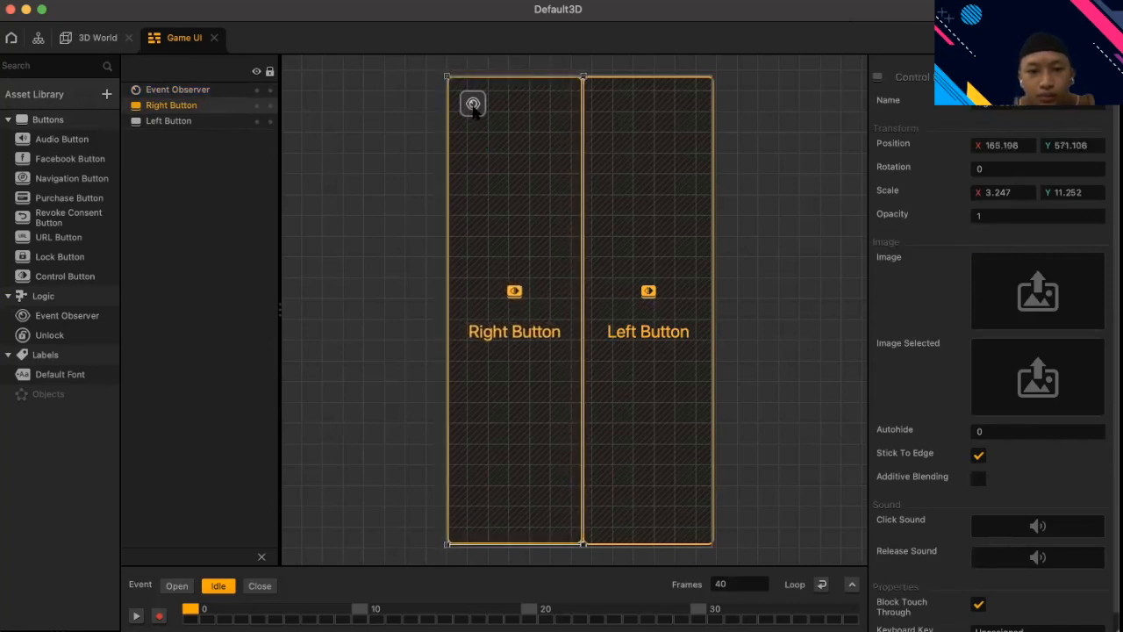
pyautogui.click(472, 102)
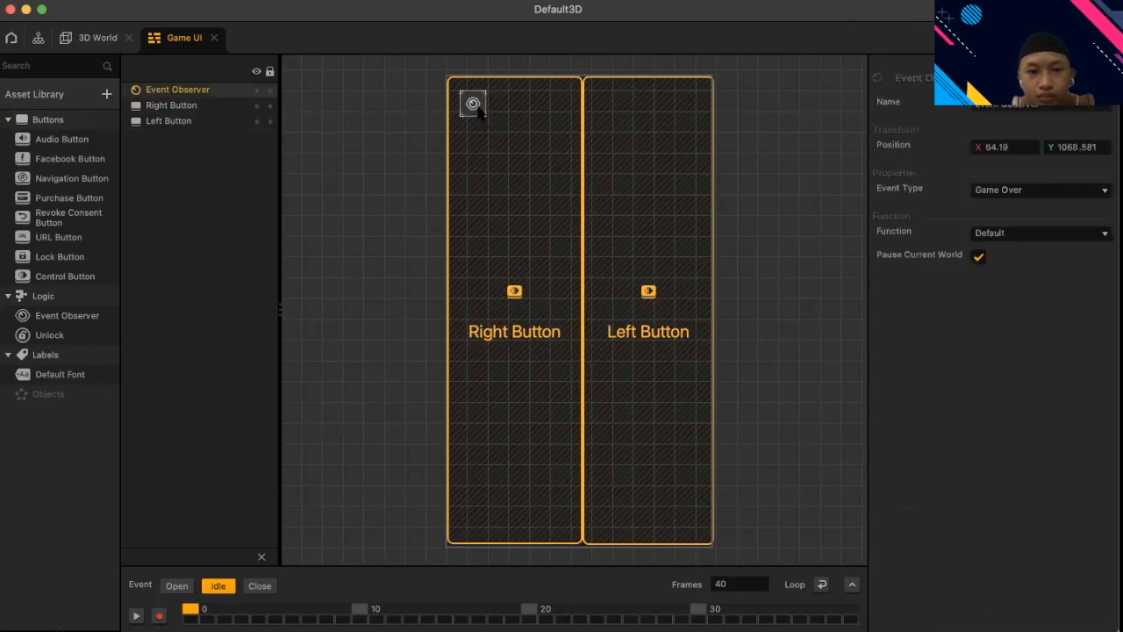
# - Position the Event Observer in the canvas's upper-left corner at about X 51, Y 1087, and rename it Game Over
pyautogui.moveTo(473, 100); pyautogui.dragTo(465, 95)
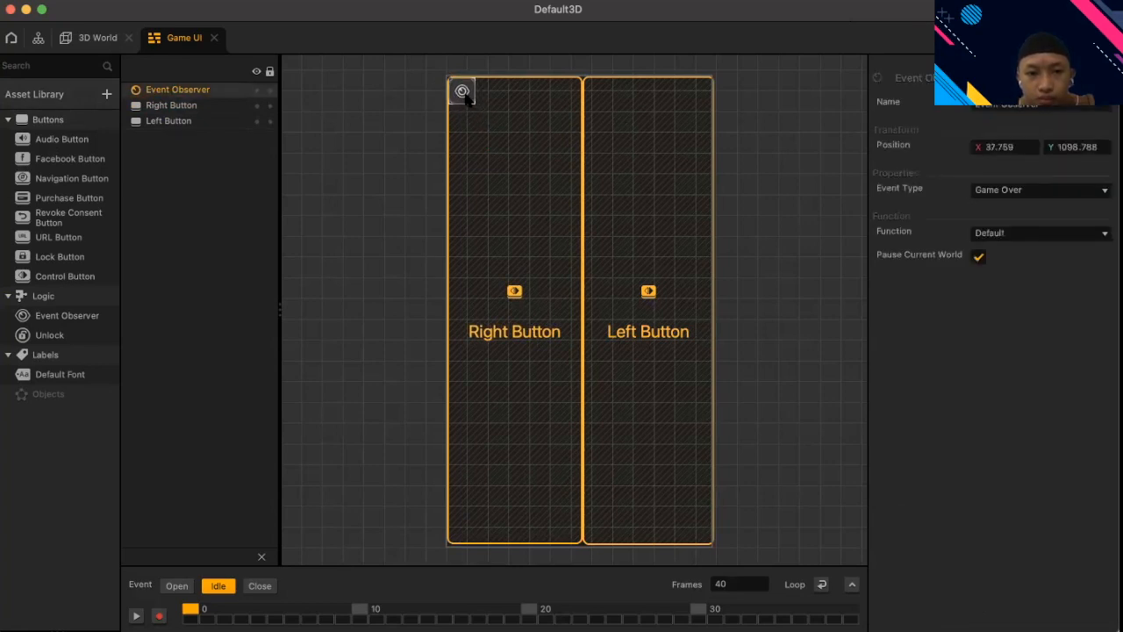
pyautogui.click(402, 150)
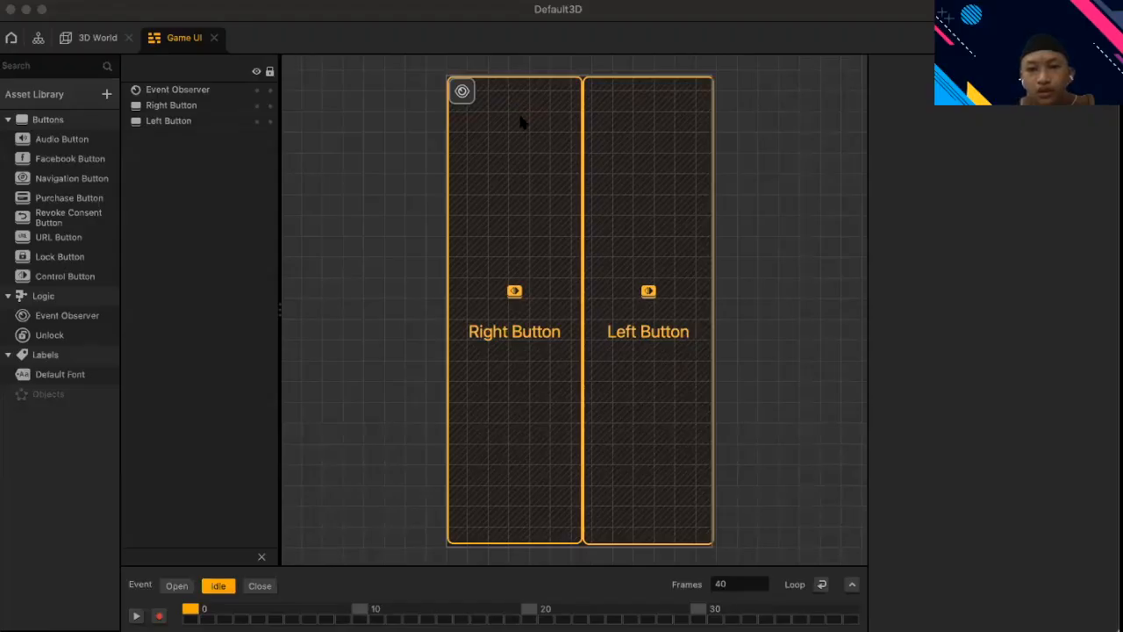
pyautogui.click(464, 96)
pyautogui.moveTo(469, 102); pyautogui.dragTo(476, 108)
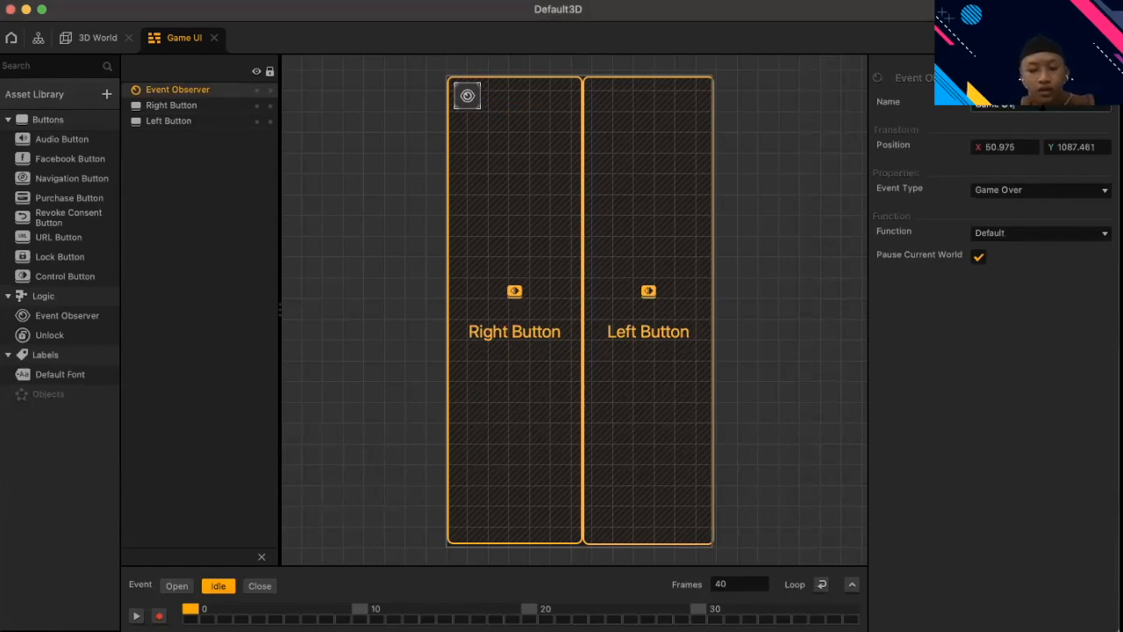
pyautogui.press('Return')
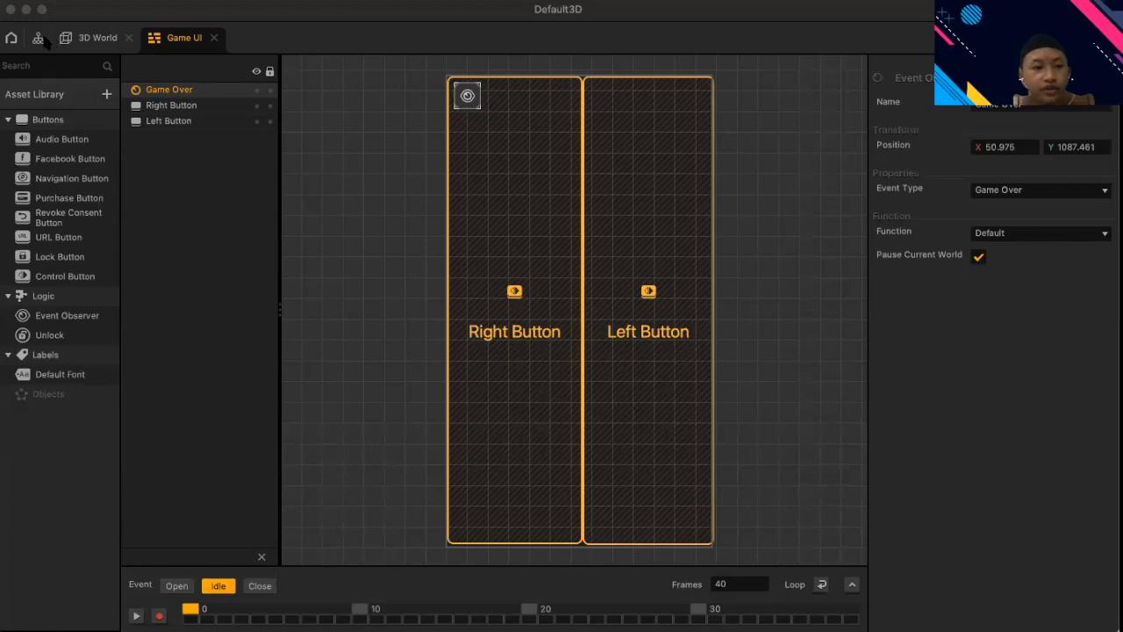
# - Open the Game Over UI screen and add a Navigation Button filling its canvas, scaled about 6.4 by 11.29
pyautogui.click(38, 38)
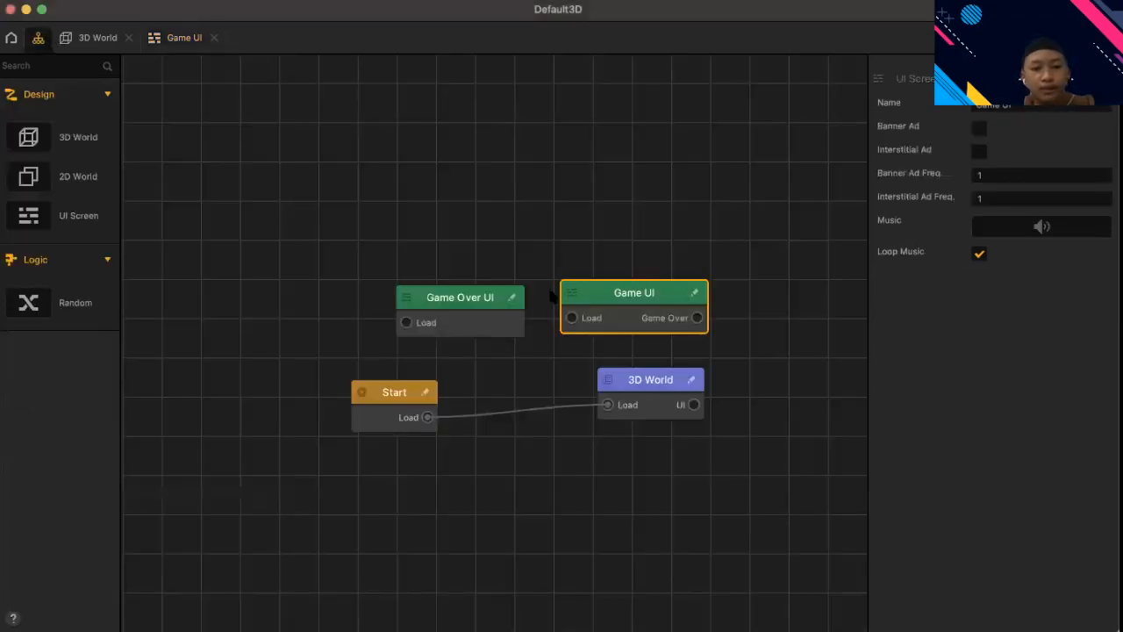
pyautogui.click(487, 272)
pyautogui.doubleClick(472, 303)
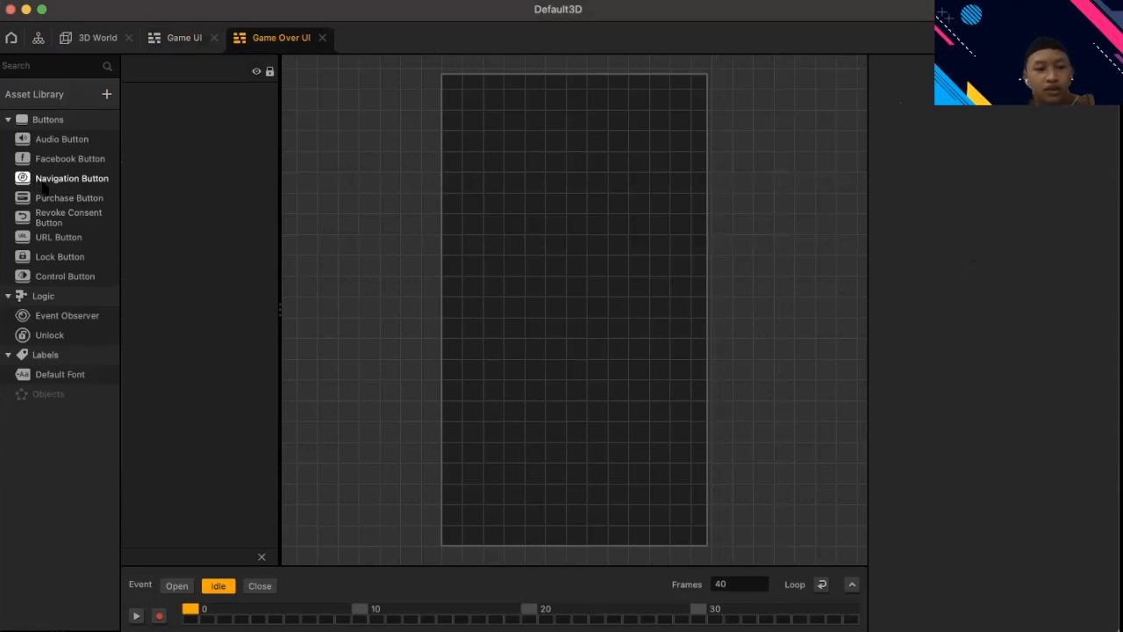
pyautogui.moveTo(243, 189); pyautogui.dragTo(526, 205)
pyautogui.moveTo(471, 136); pyautogui.dragTo(709, 544)
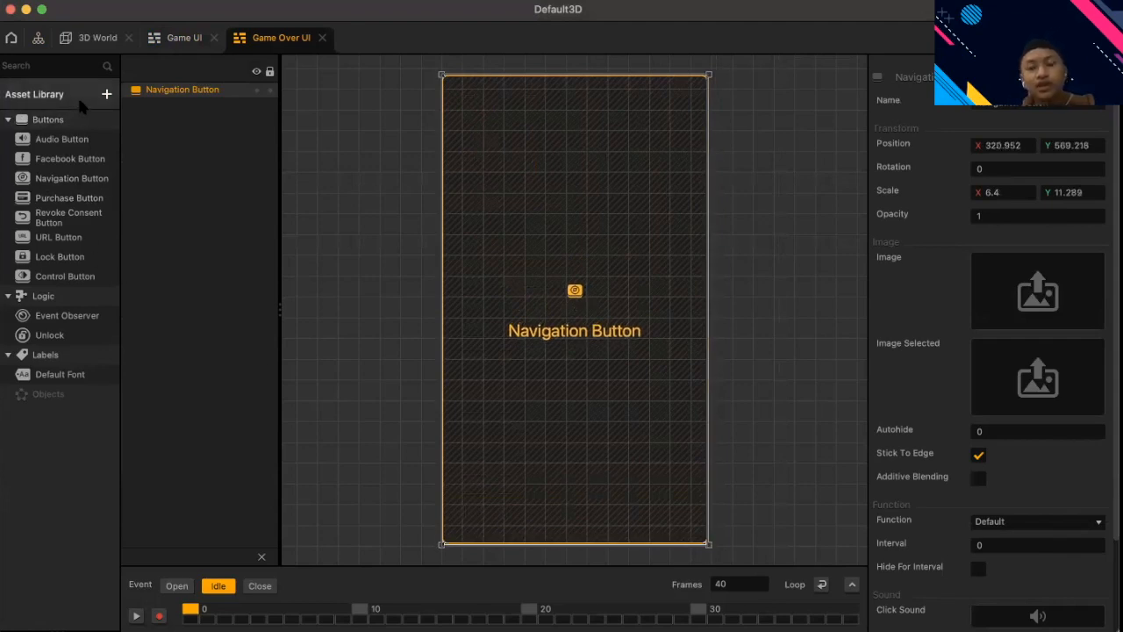
# - Add a Default Font label to the canvas's upper middle, and rename both the Navigation Button and the label as Game Over
pyautogui.moveTo(227, 370); pyautogui.dragTo(591, 290)
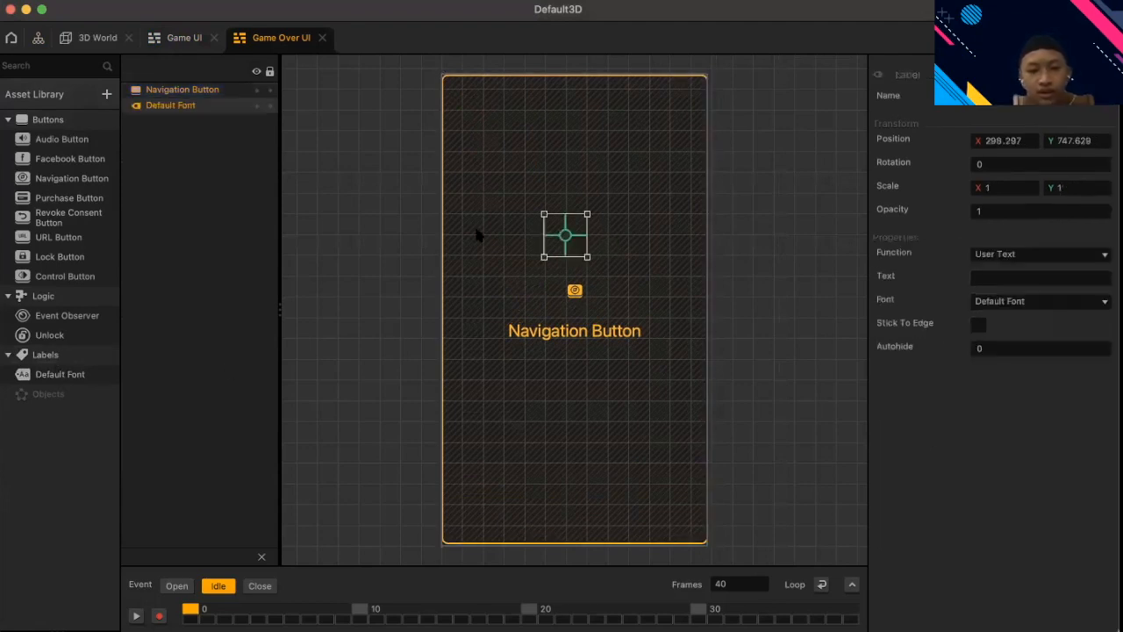
pyautogui.click(195, 90)
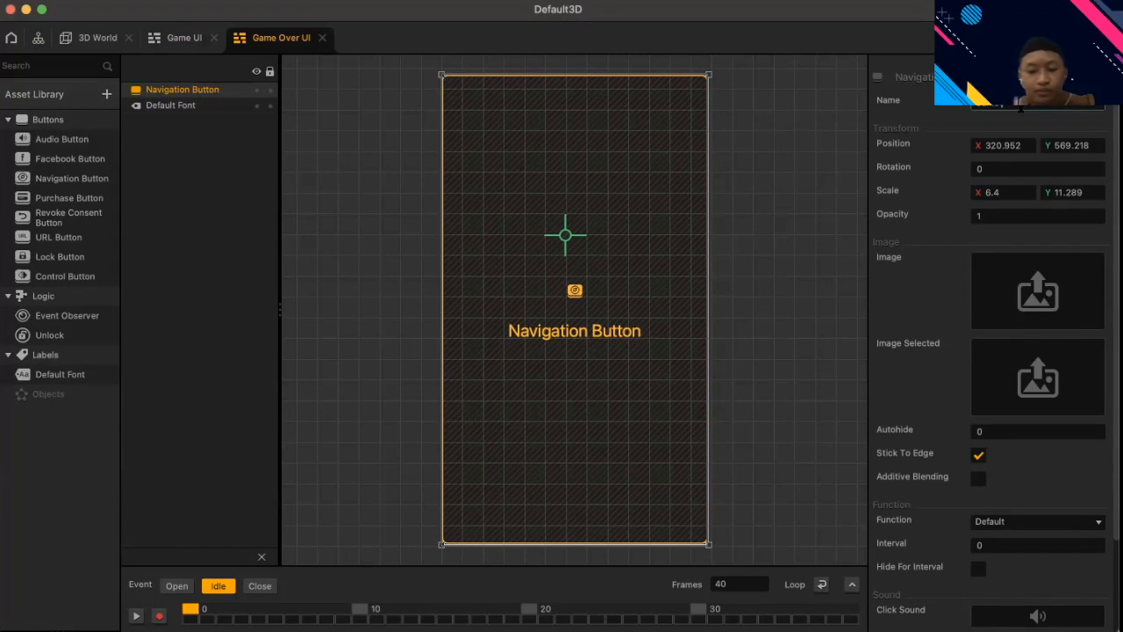
pyautogui.press('Return')
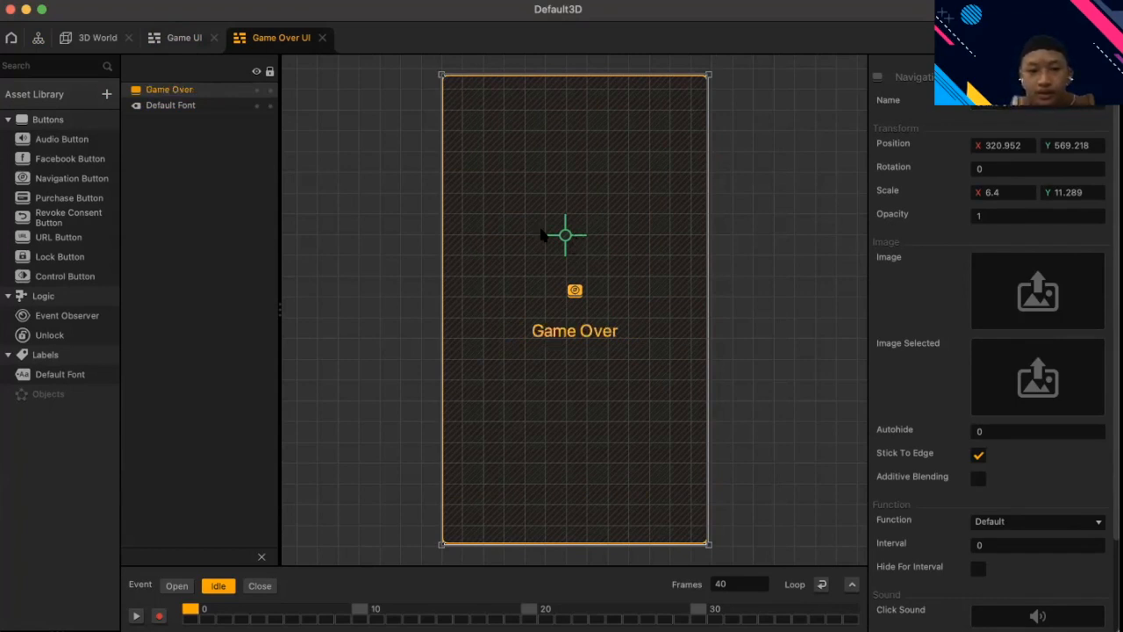
pyautogui.click(171, 106)
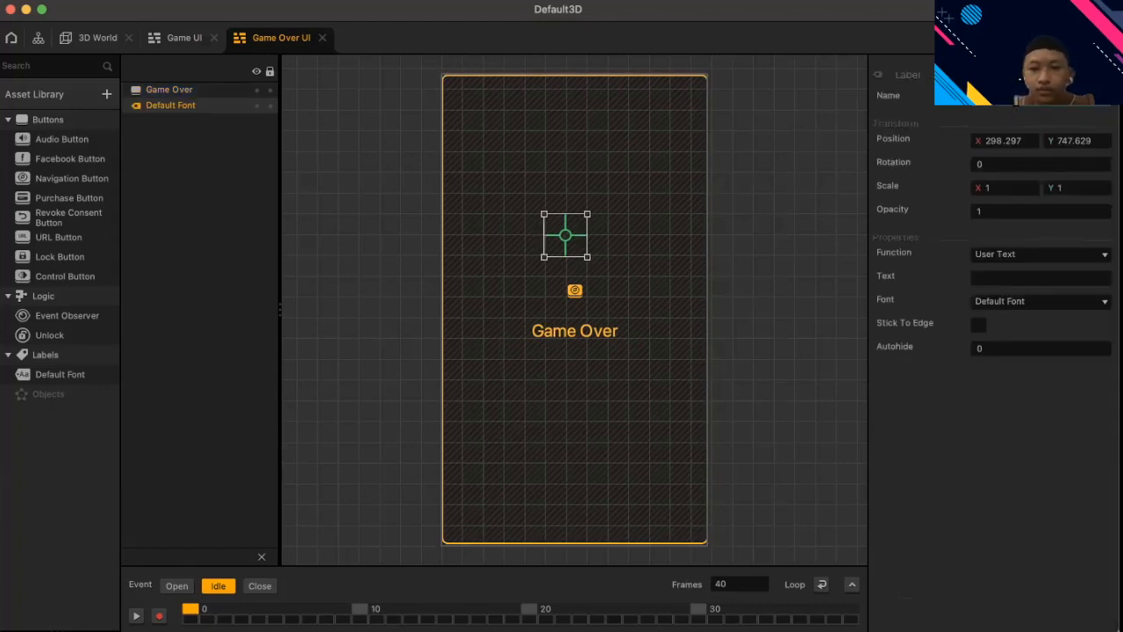
pyautogui.press('Return')
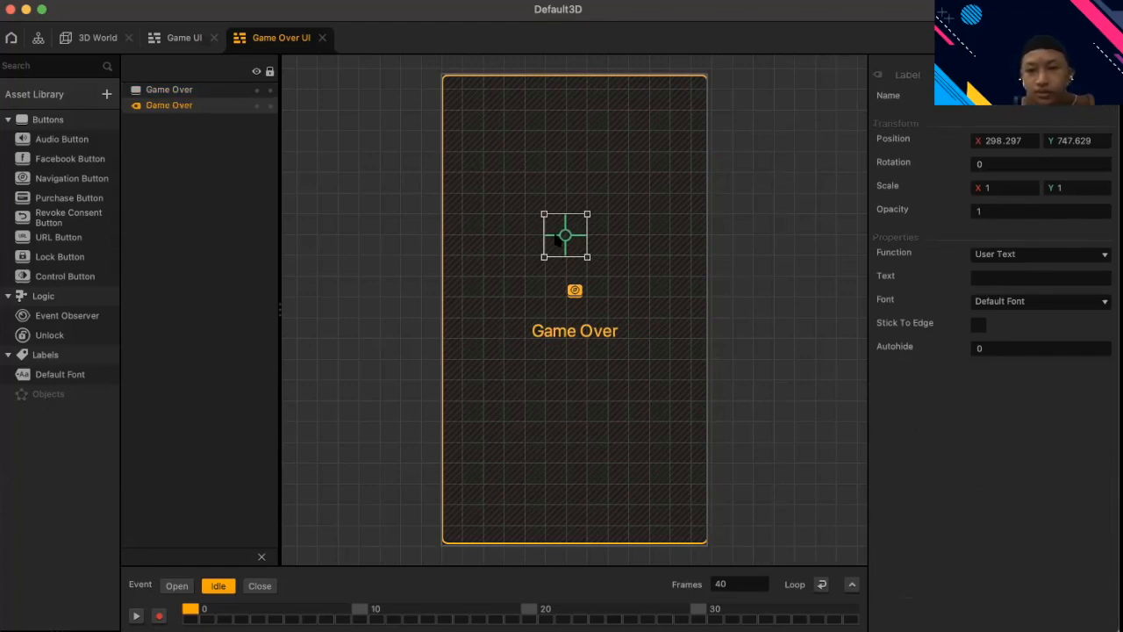
# - Set the Game Over label's text to "Game Over" in Default Font
pyautogui.click(1005, 277)
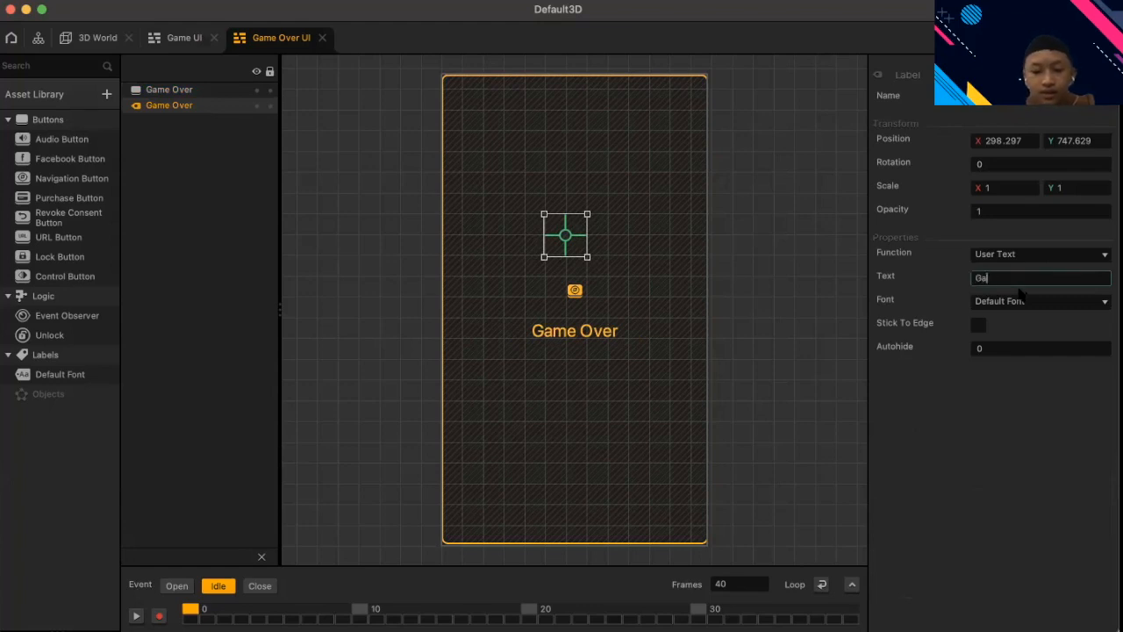
pyautogui.write('Game Over')
pyautogui.press('Return')
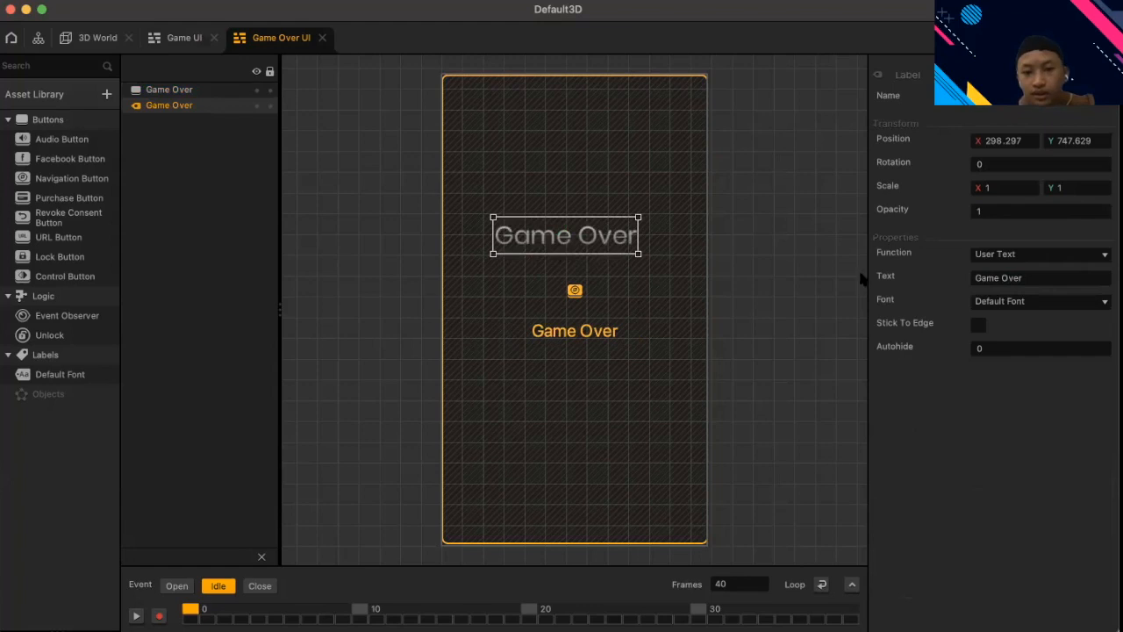
pyautogui.click(1017, 301)
pyautogui.click(1011, 320)
pyautogui.click(1004, 304)
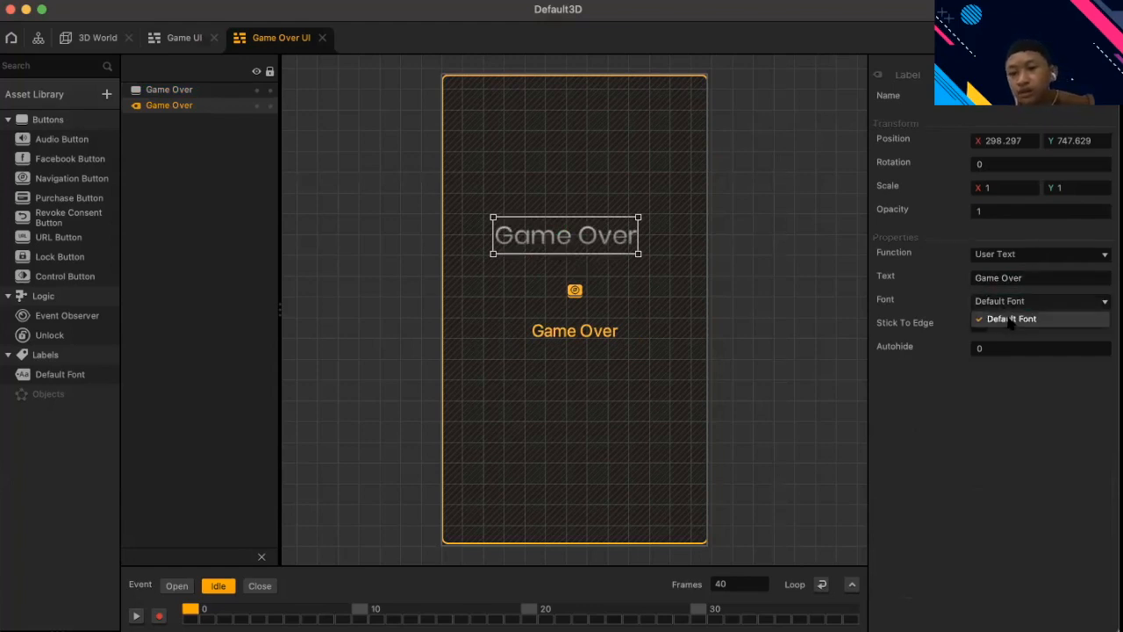
pyautogui.click(1010, 320)
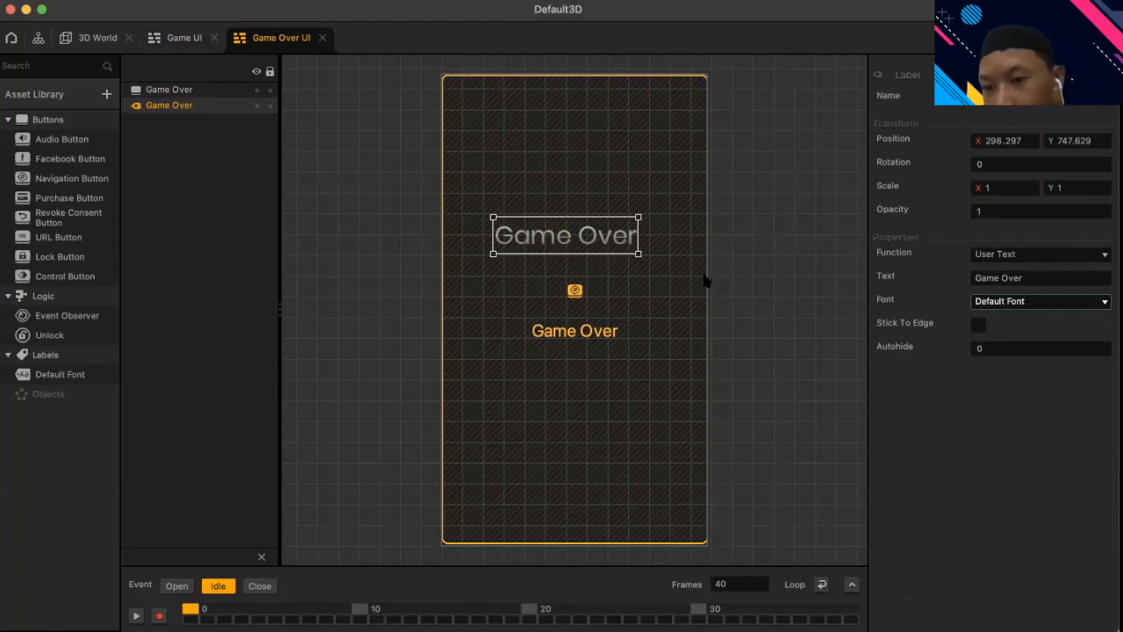
# - Enlarge and centre the Game Over label at a scale of about 1.2 by 1.36, and lock it
pyautogui.click(1049, 255)
pyautogui.click(1060, 249)
pyautogui.moveTo(638, 254)
pyautogui.mouseDown()
pyautogui.moveTo(669, 268)
pyautogui.moveTo(637, 191)
pyautogui.moveTo(632, 243)
pyautogui.mouseUp()
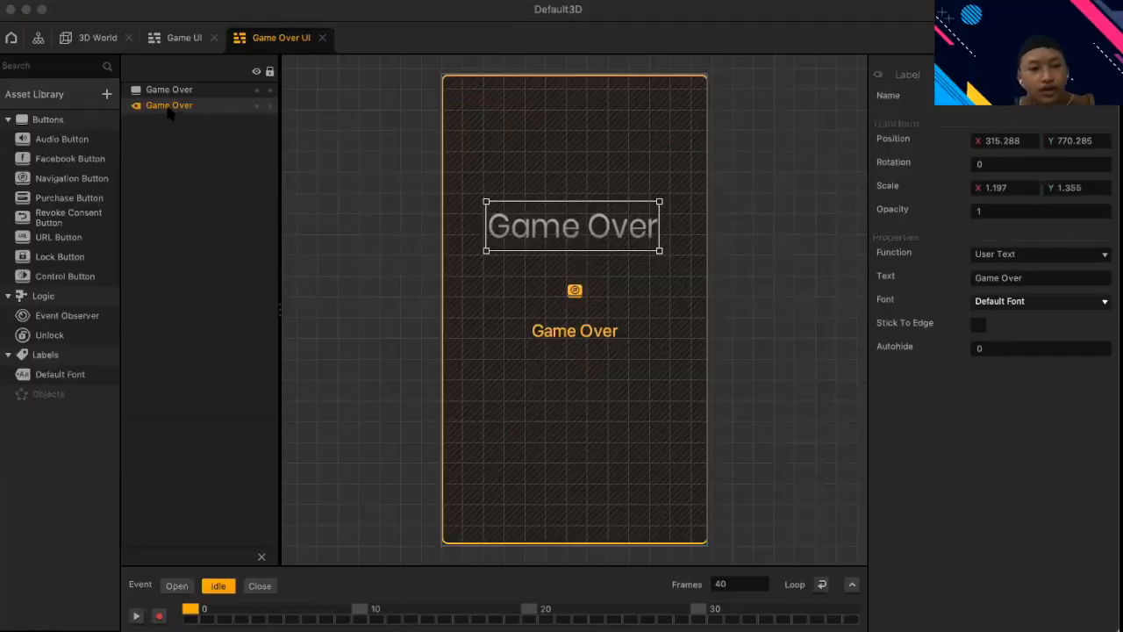
pyautogui.click(263, 107)
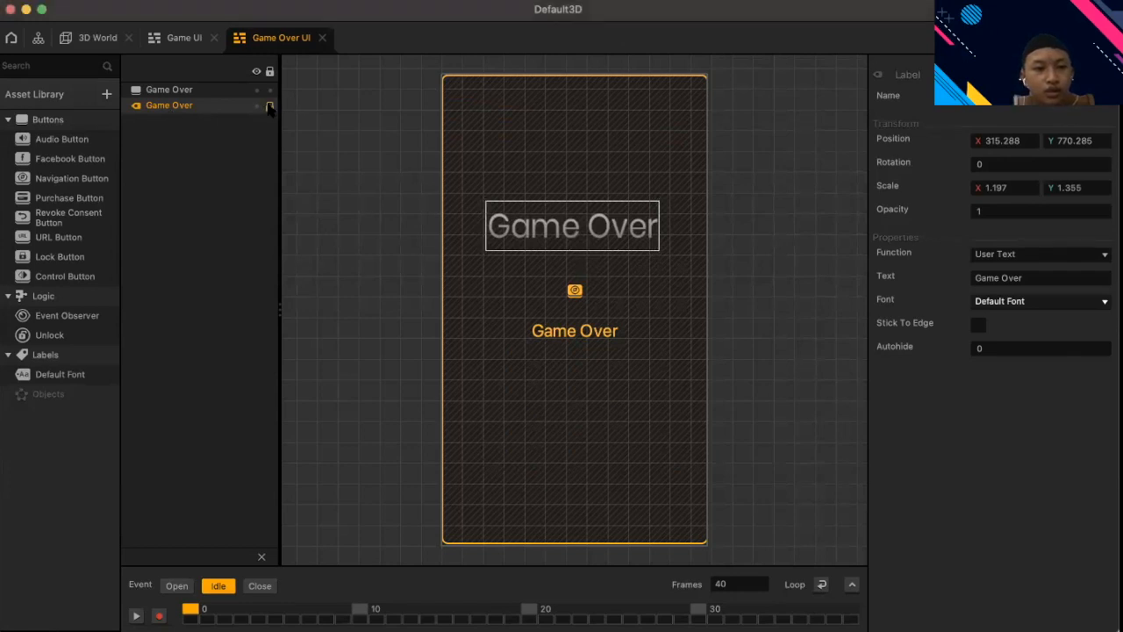
pyautogui.click(256, 106)
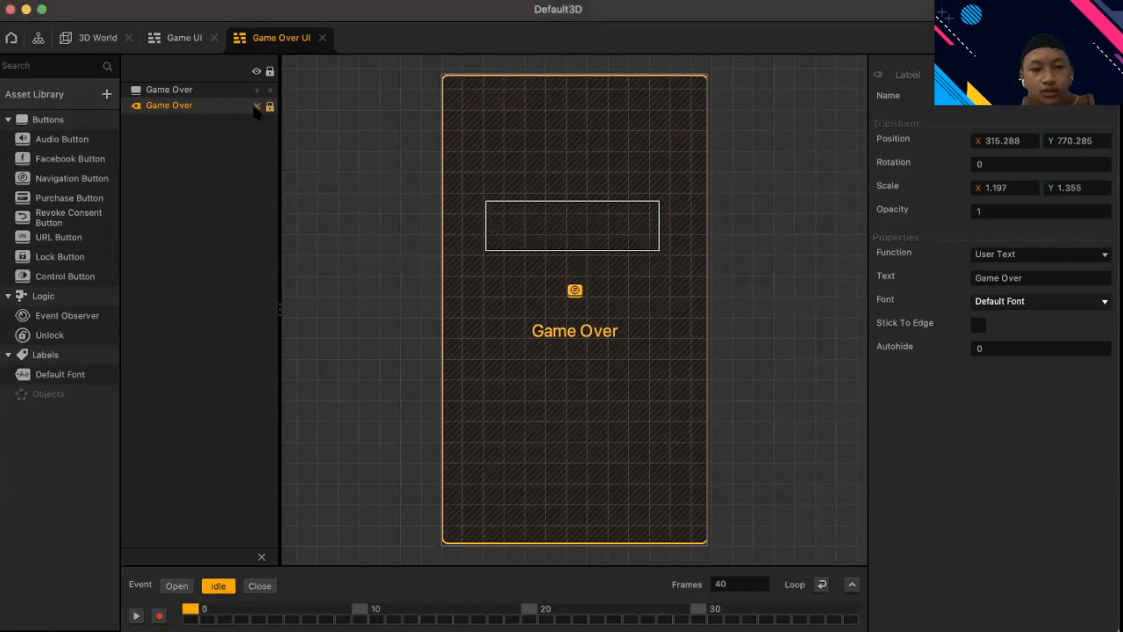
pyautogui.click(256, 107)
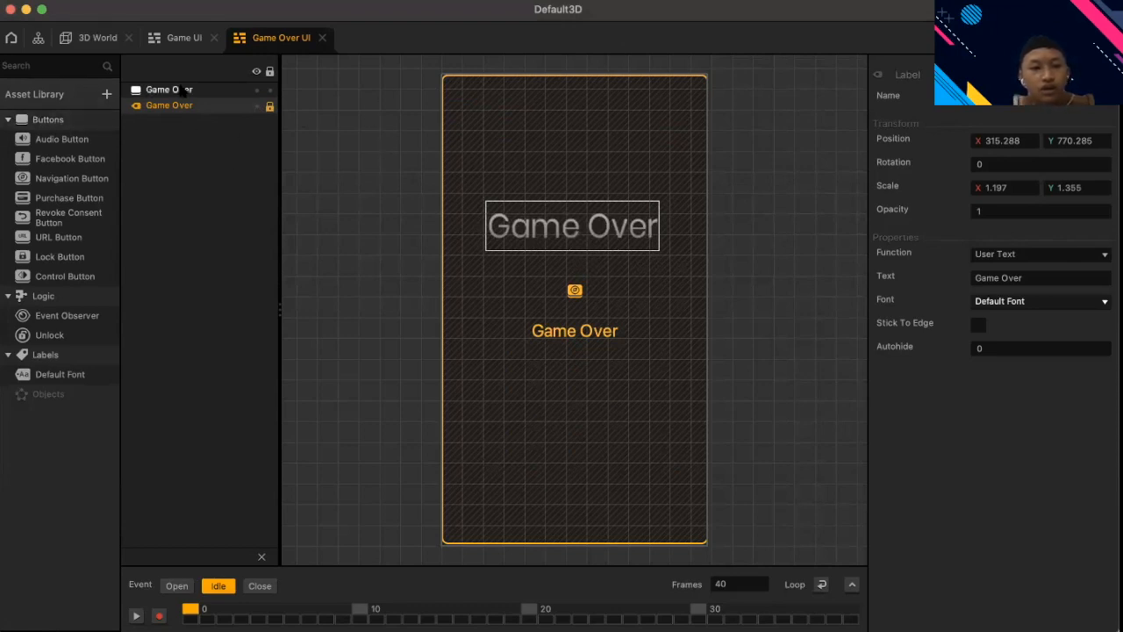
# - Add a second Default Font label named Continue with the text "Continue", centred below the Navigation Button's caption
pyautogui.moveTo(48, 381); pyautogui.dragTo(563, 379)
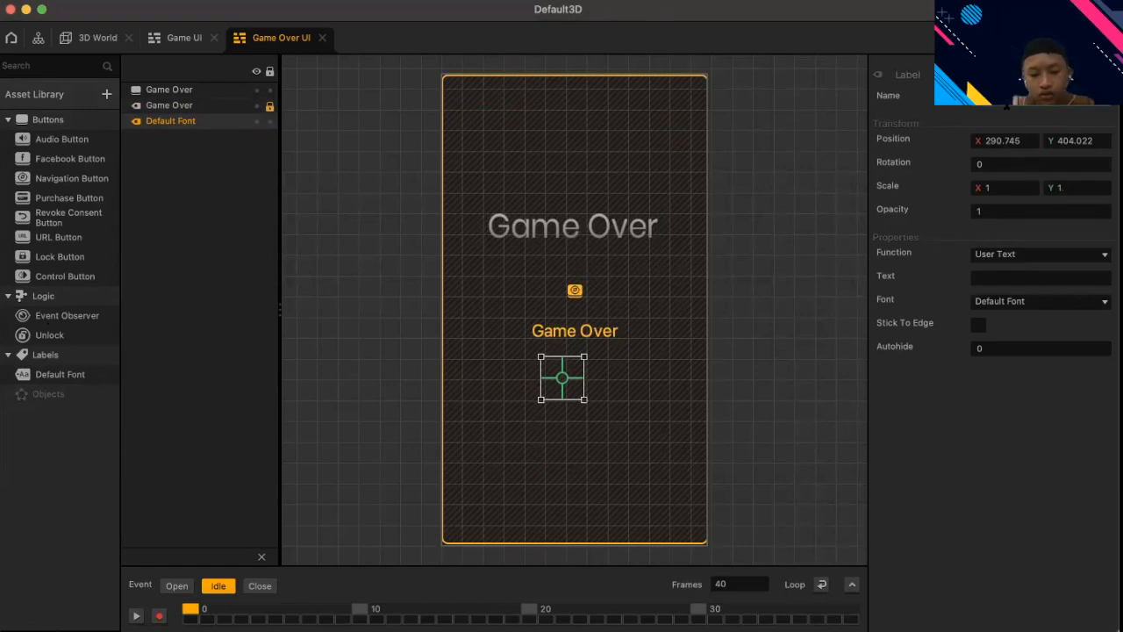
pyautogui.click(1024, 278)
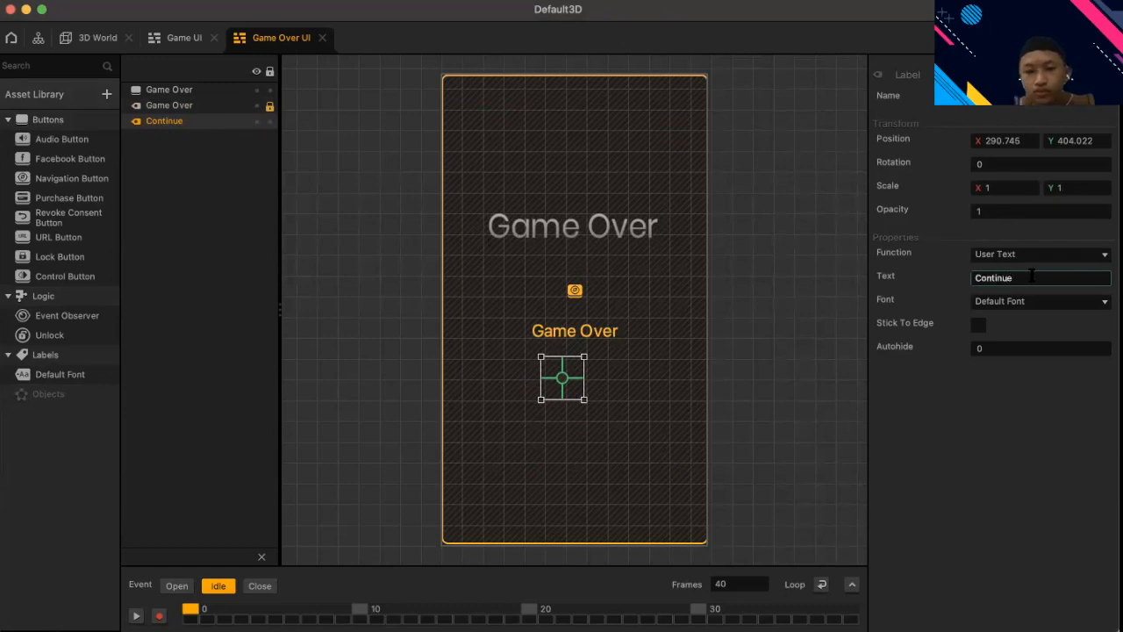
pyautogui.click(1029, 397)
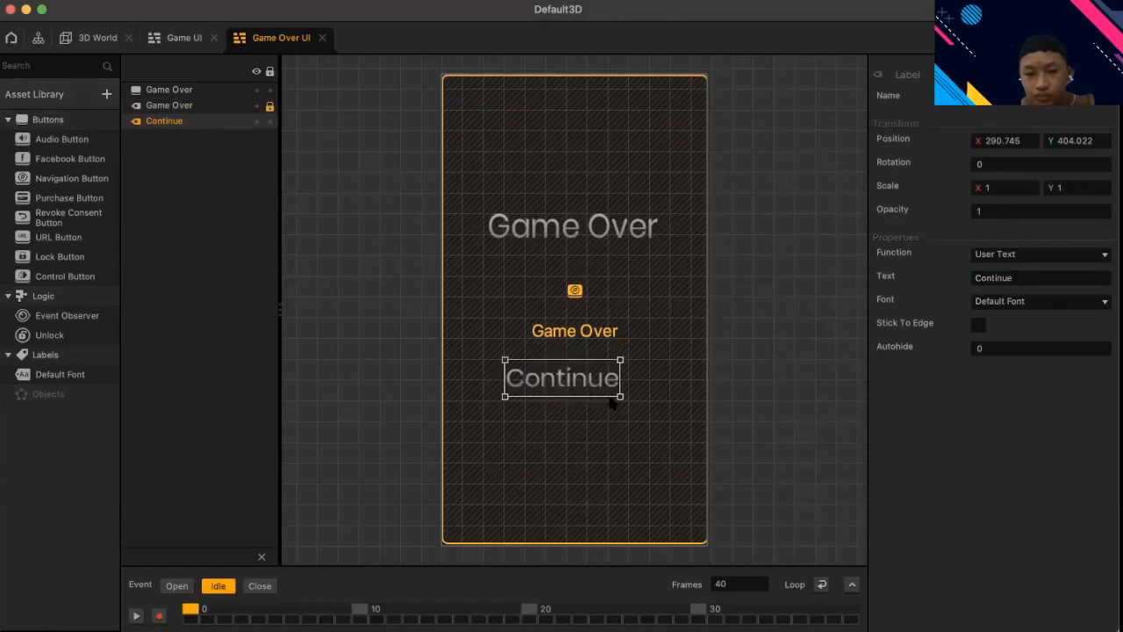
pyautogui.moveTo(589, 392); pyautogui.dragTo(604, 407)
# - Set the Game Over navigation button's function to Restart
pyautogui.click(624, 357)
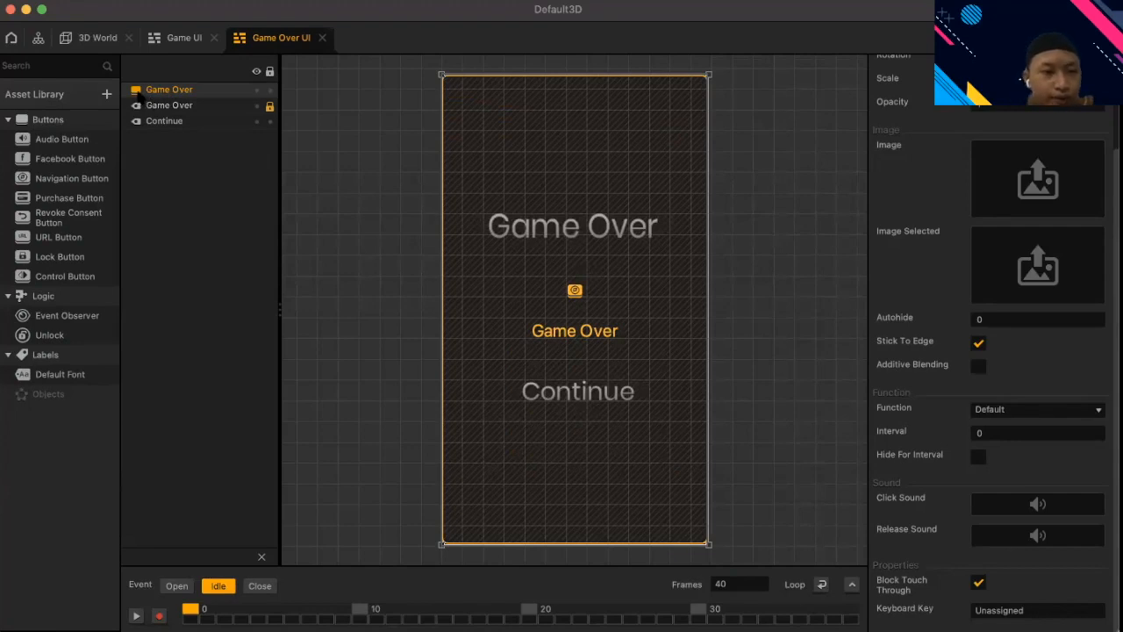
pyautogui.scroll(3, 975, 189)
pyautogui.scroll(-3, 976, 190)
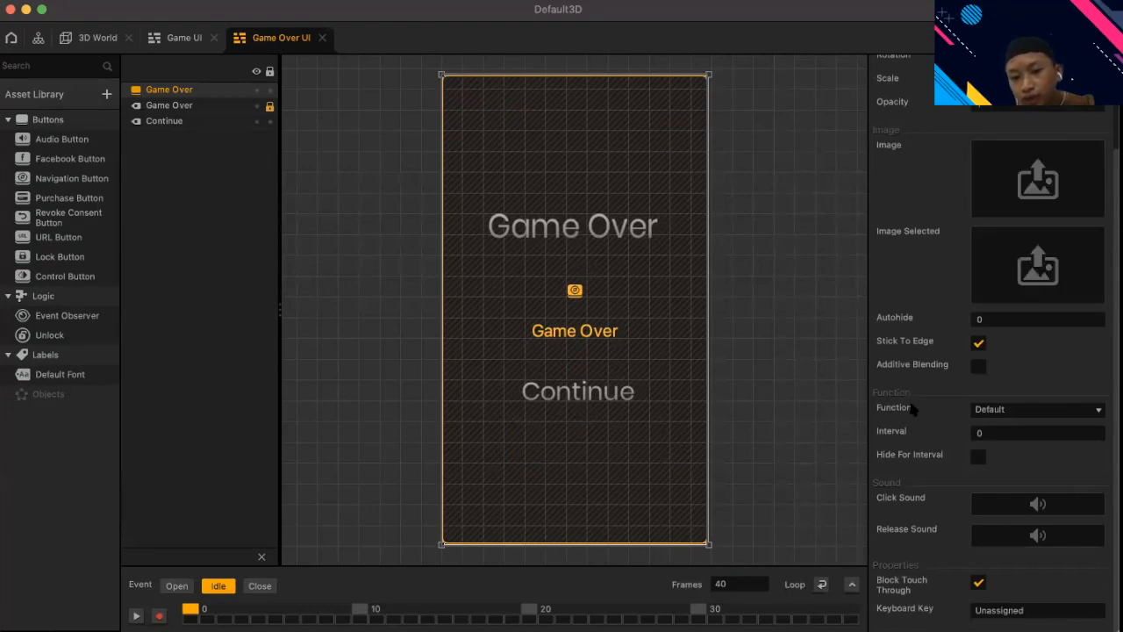
pyautogui.click(1032, 407)
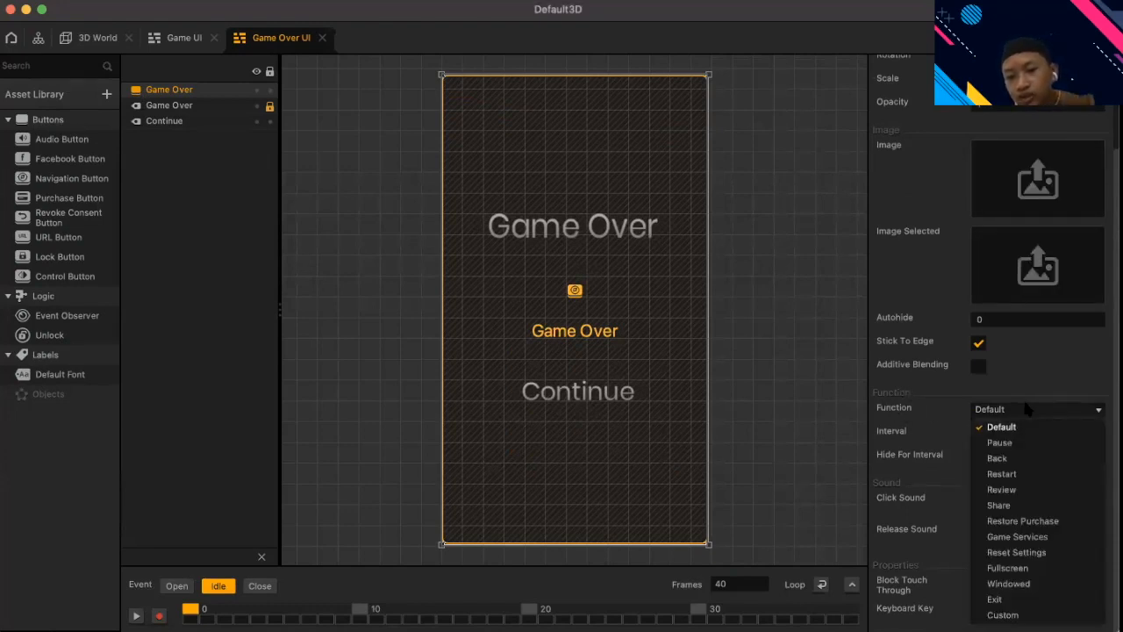
pyautogui.click(1009, 473)
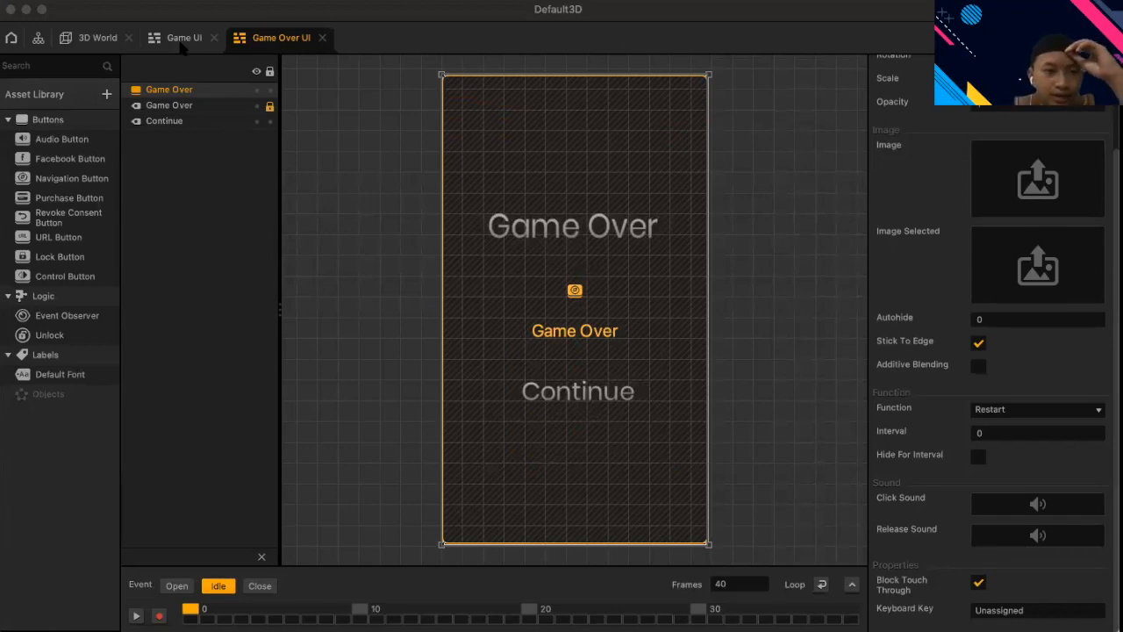
# - Place a Default Font label in the Game UI canvas's upper centre, and extend both Control Buttons to the canvas's bottom edge
pyautogui.click(181, 42)
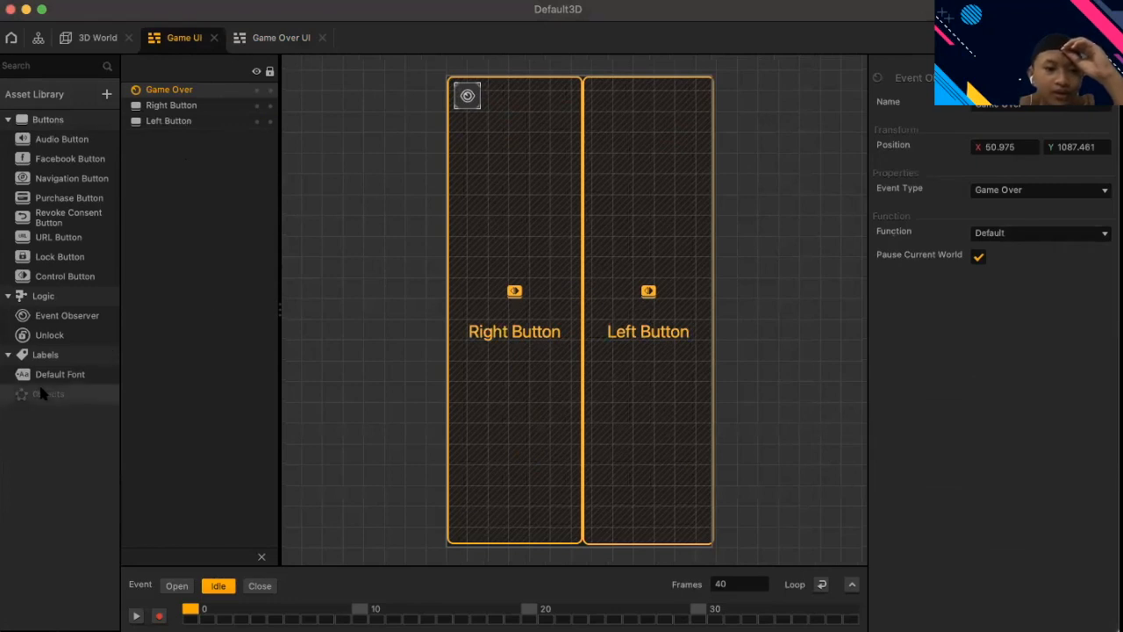
pyautogui.moveTo(470, 412); pyautogui.dragTo(586, 213)
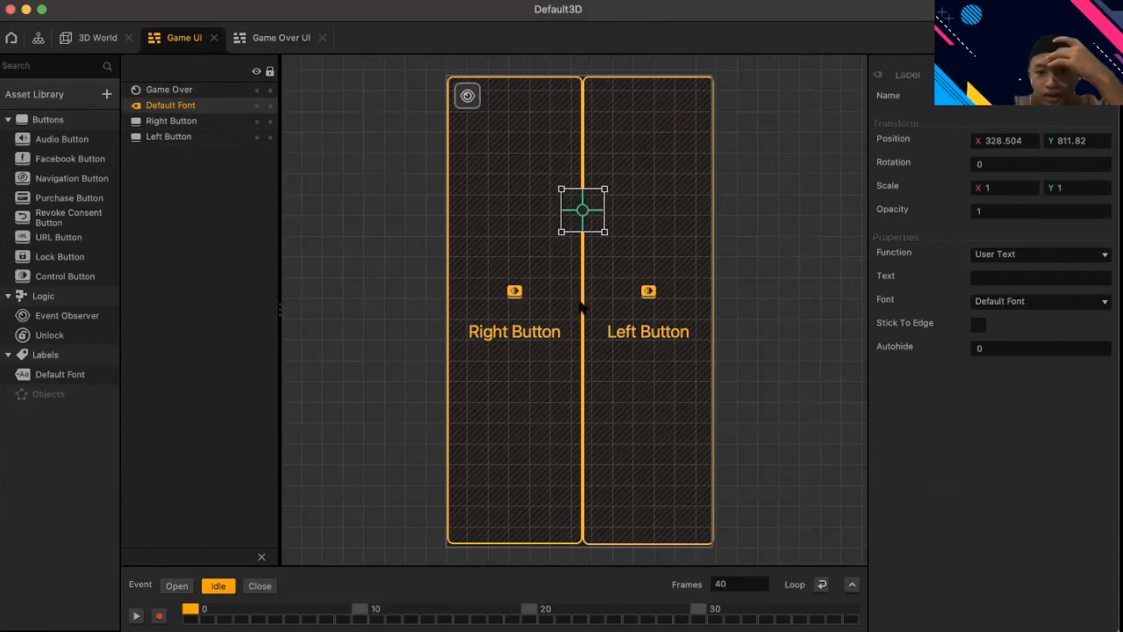
pyautogui.click(544, 527)
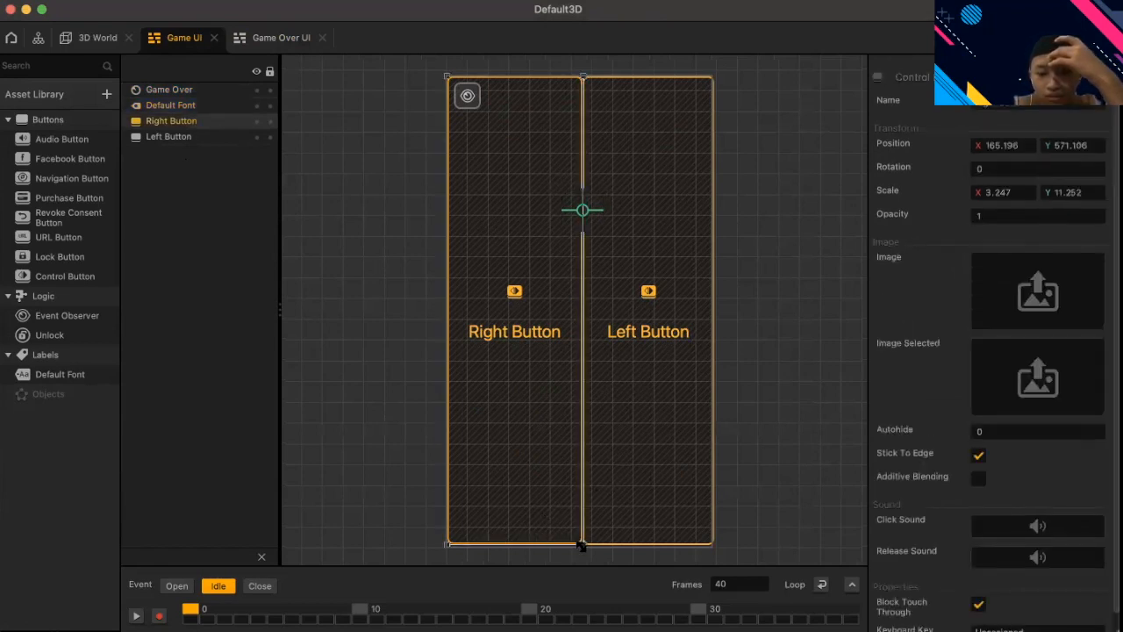
pyautogui.moveTo(582, 547); pyautogui.dragTo(632, 547)
pyautogui.click(619, 513)
pyautogui.click(749, 513)
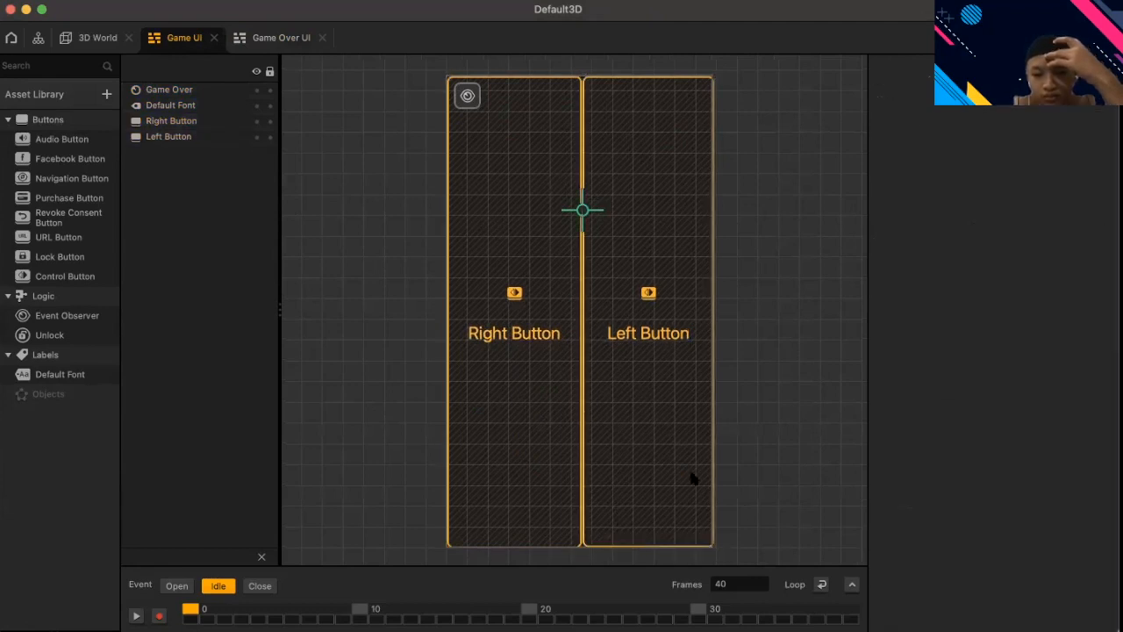
# - Lower the new label to about Y 791 on the canvas's centre line and rename it Score
pyautogui.click(583, 219)
pyautogui.moveTo(580, 216); pyautogui.dragTo(581, 225)
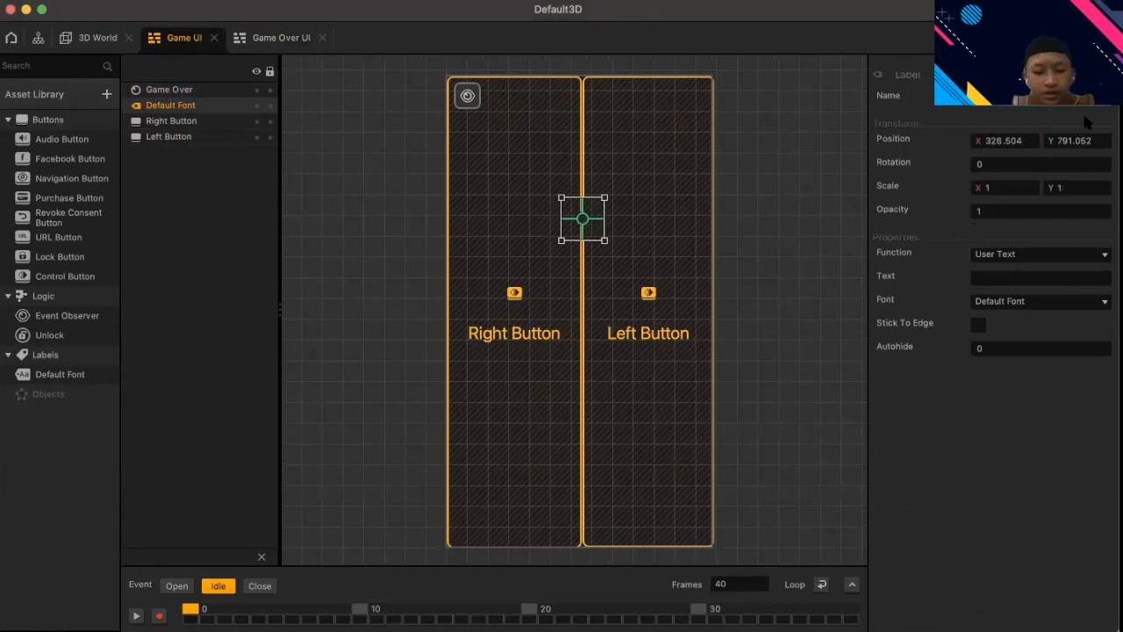
# - Set the Score label's function to Score, with Current World as the world and Points as the score type
pyautogui.click(1039, 256)
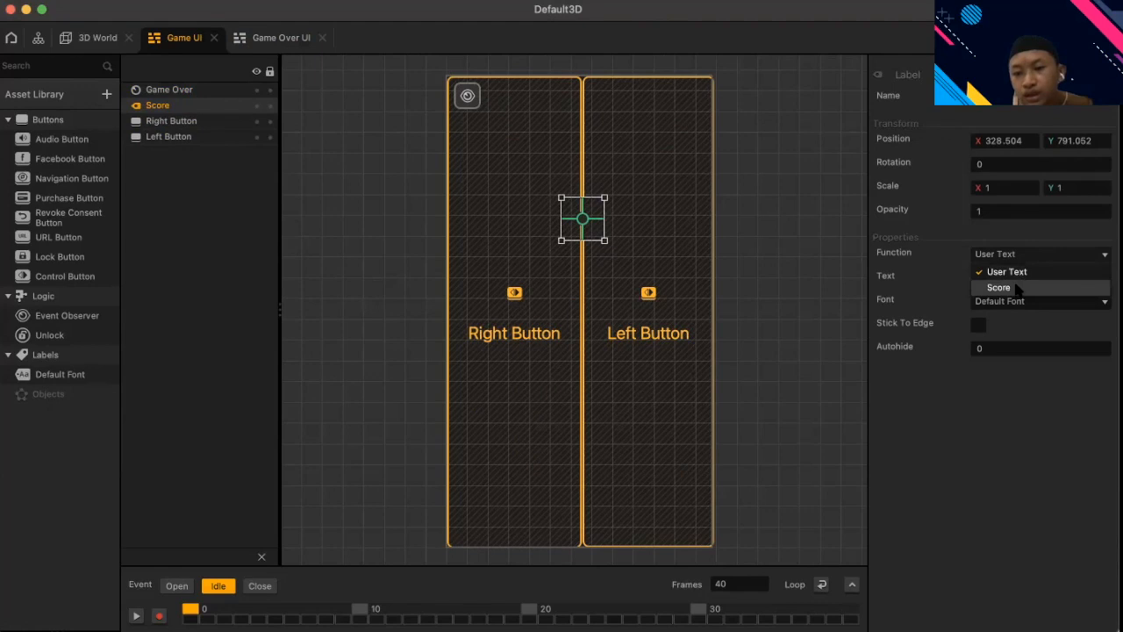
pyautogui.click(1016, 288)
pyautogui.click(989, 279)
pyautogui.click(1009, 311)
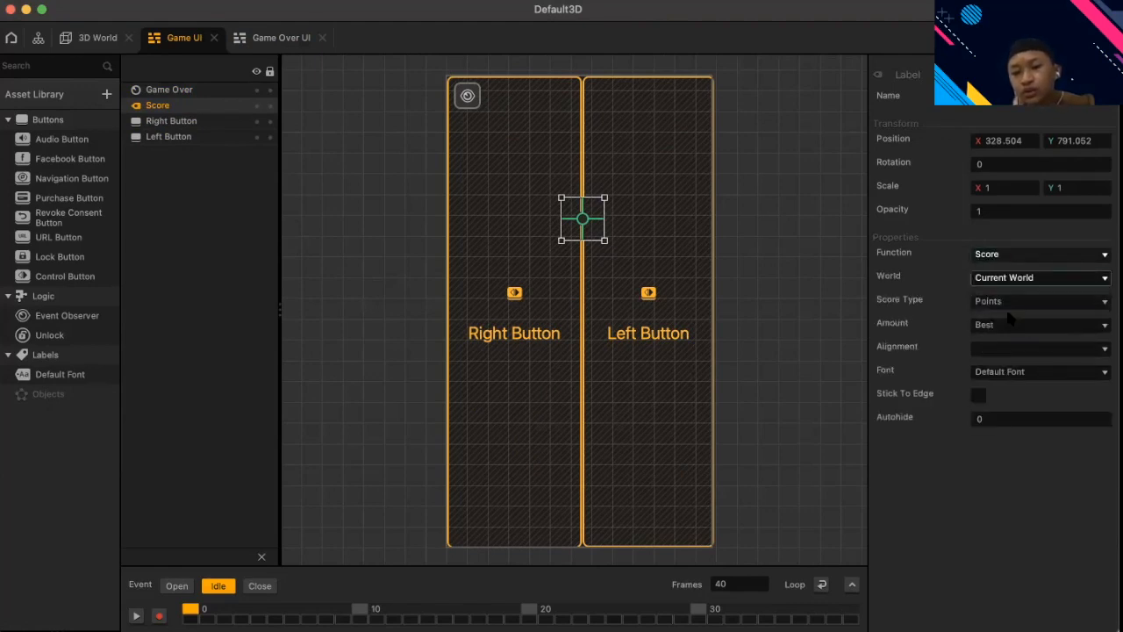
pyautogui.click(1006, 302)
pyautogui.click(1006, 320)
pyautogui.click(1005, 325)
pyautogui.click(1004, 341)
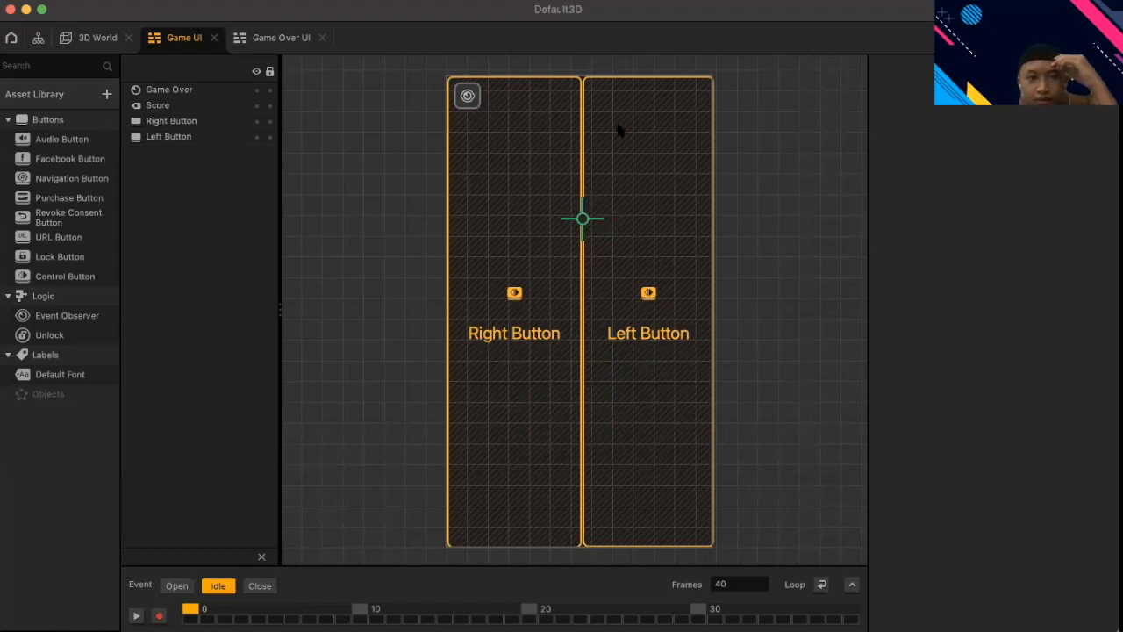
# - Return to the 3D World and set the Cube Edit asset's physics to Static
pyautogui.click(98, 38)
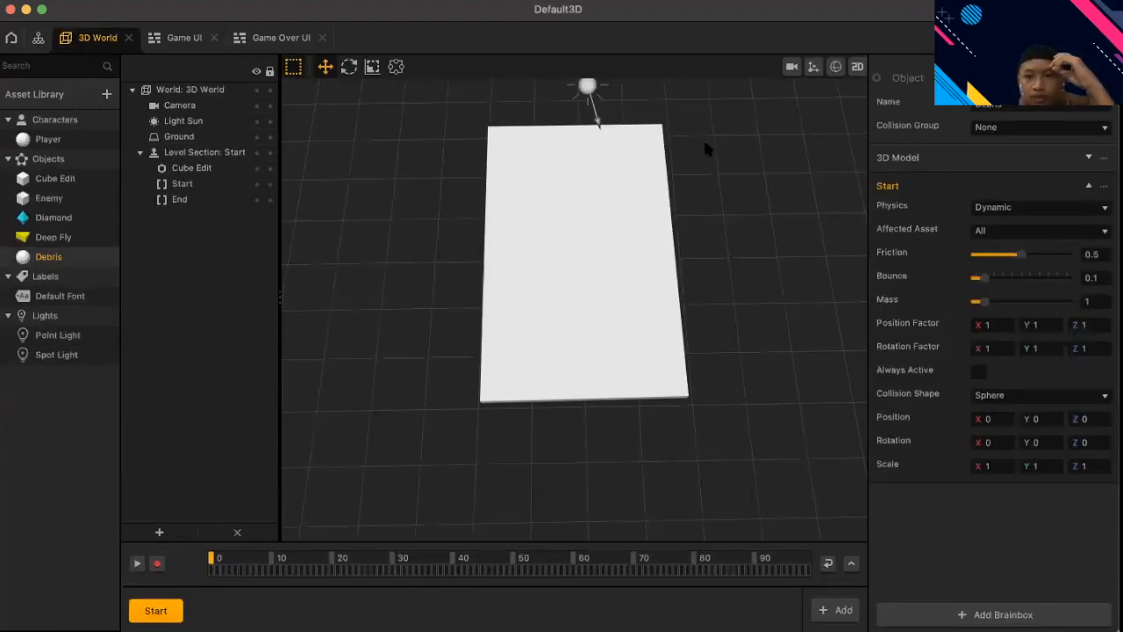
pyautogui.moveTo(704, 140); pyautogui.dragTo(729, 187, button='middle')
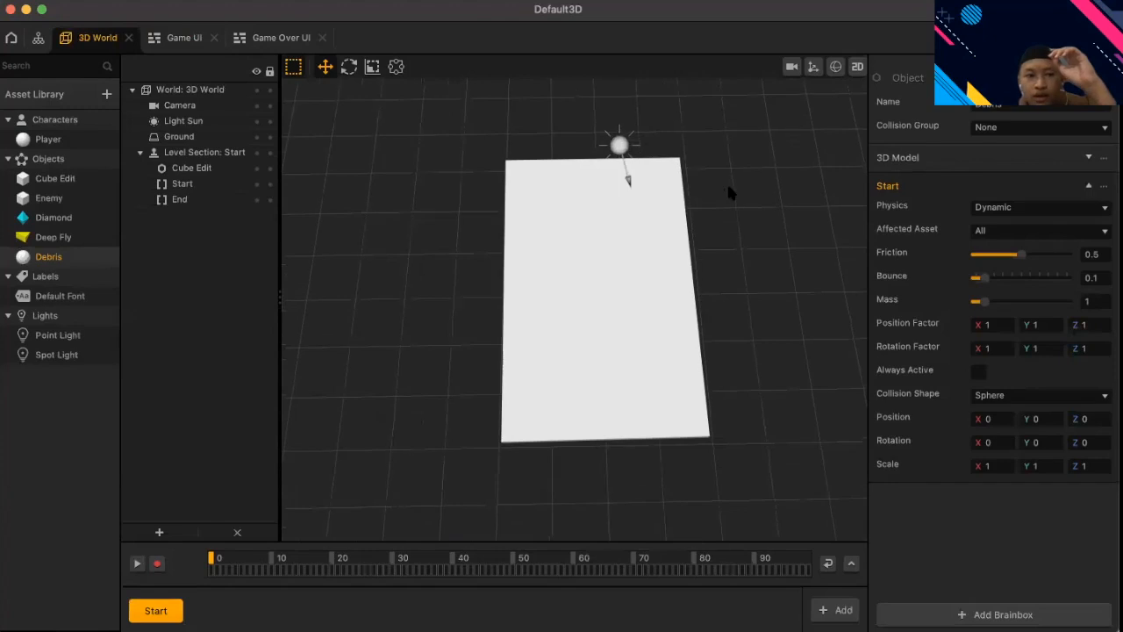
pyautogui.click(59, 186)
pyautogui.click(637, 289)
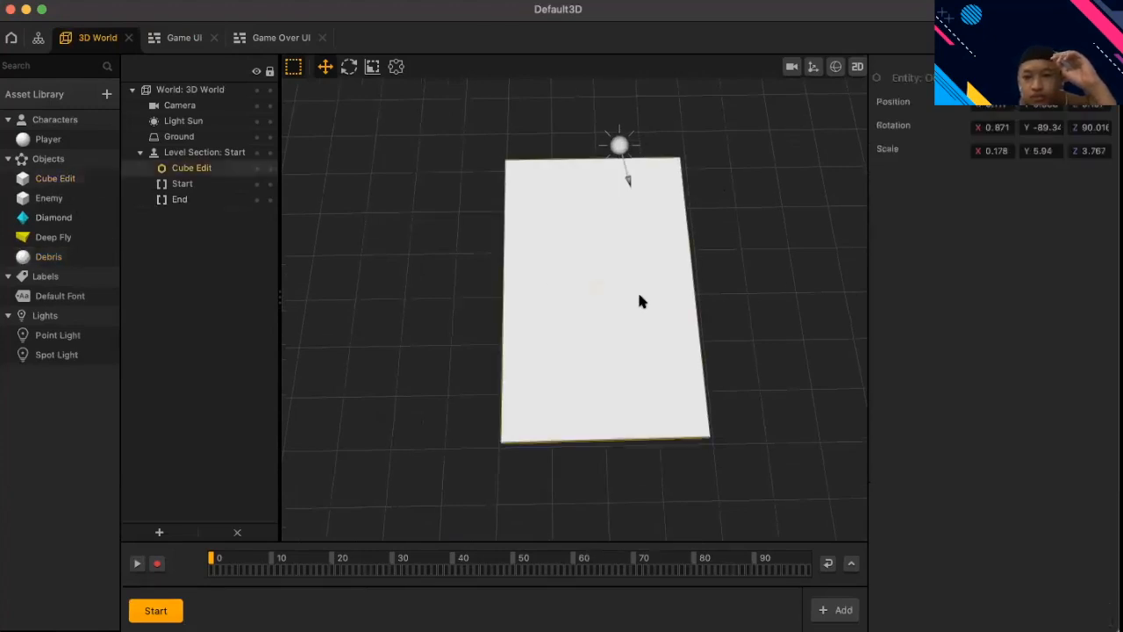
pyautogui.moveTo(737, 232); pyautogui.dragTo(702, 235, button='middle')
pyautogui.click(58, 176)
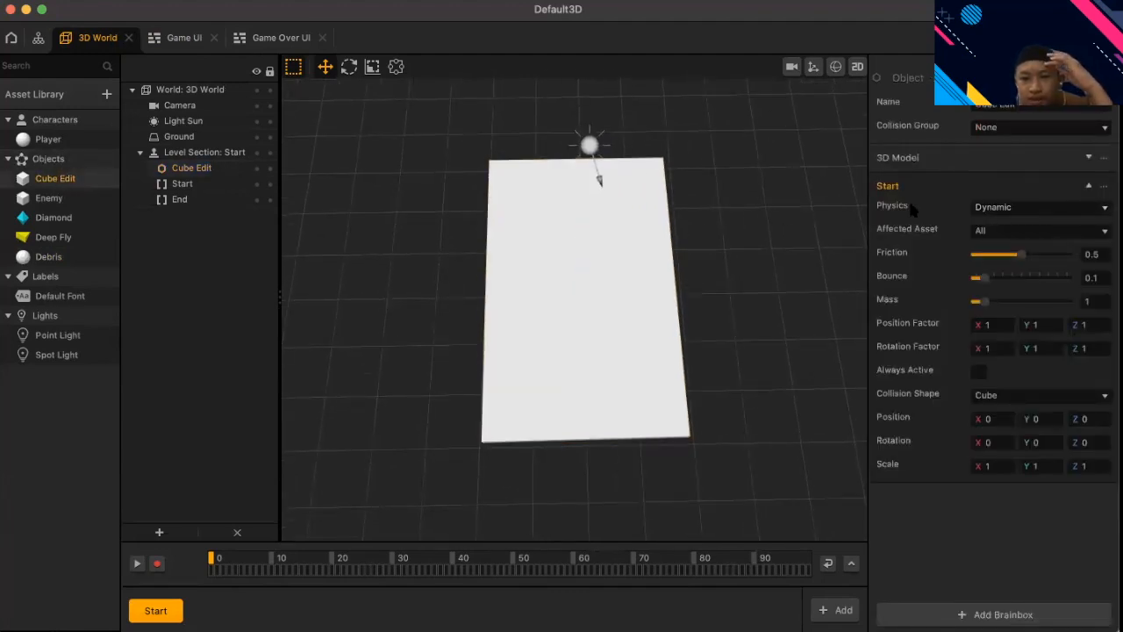
pyautogui.click(982, 207)
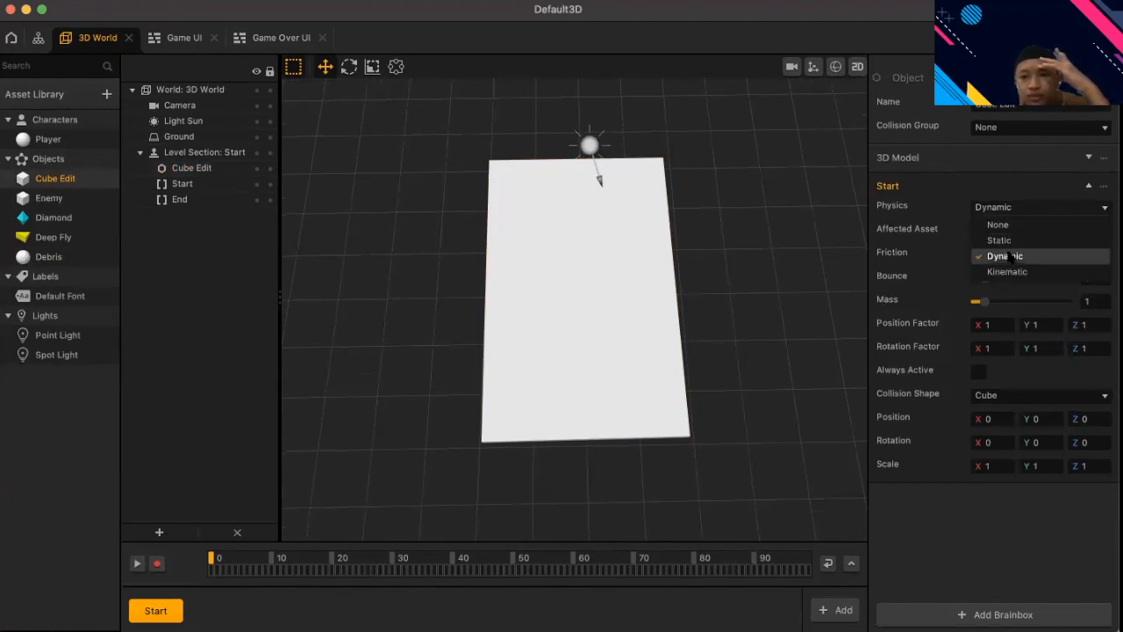
pyautogui.click(1005, 241)
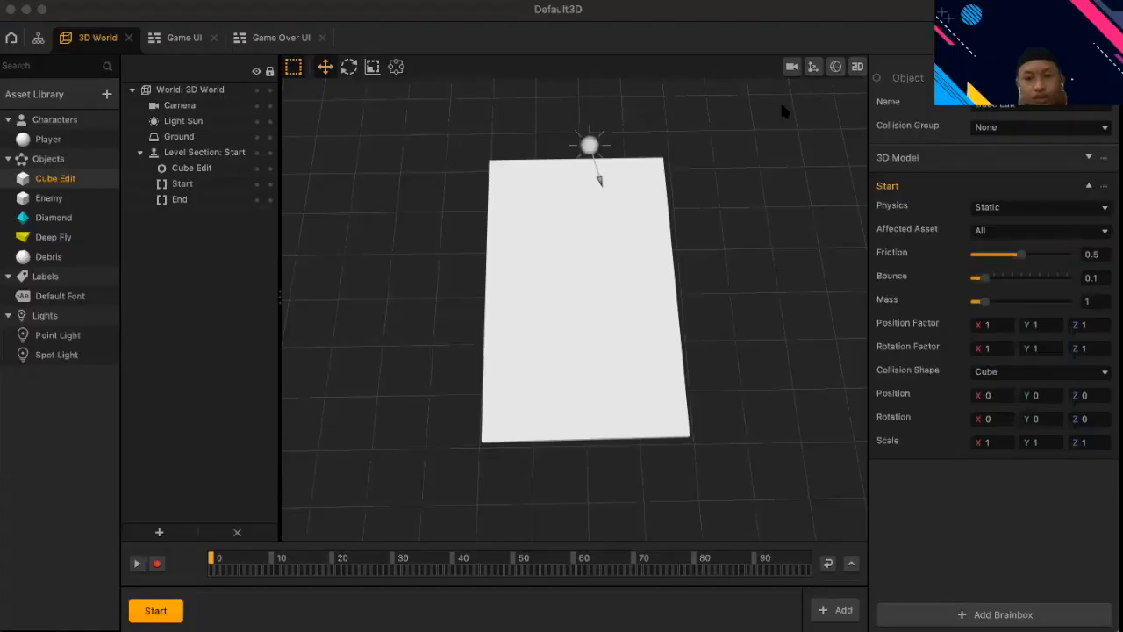
# - Open the Cube Edit asset's node graph for editing
pyautogui.moveTo(724, 150); pyautogui.dragTo(672, 181, button='middle')
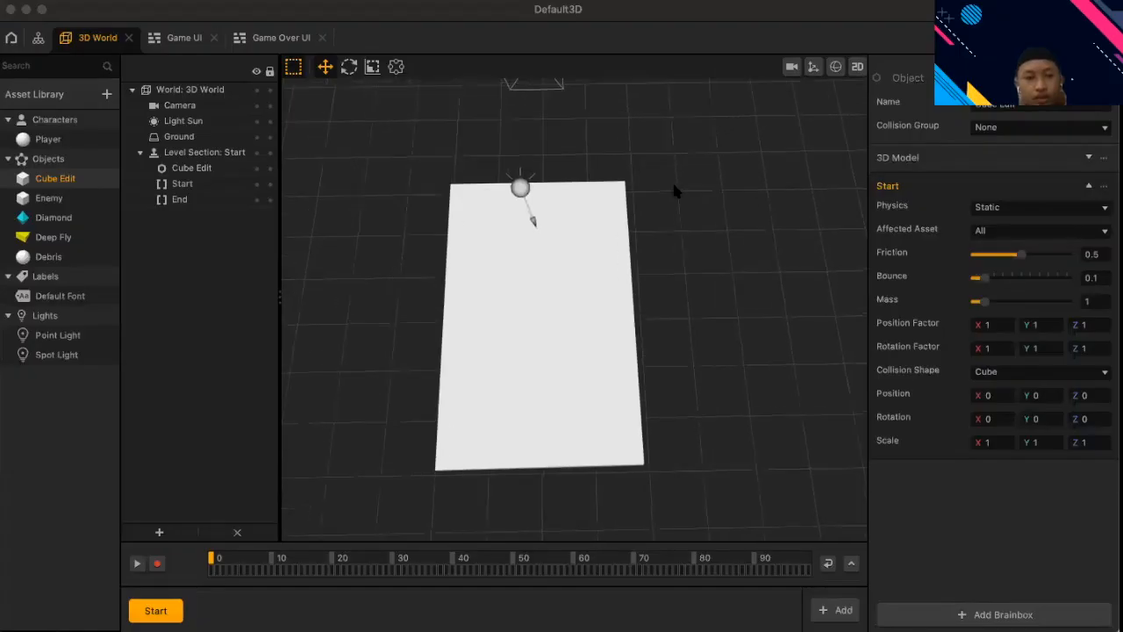
pyautogui.doubleClick(55, 178)
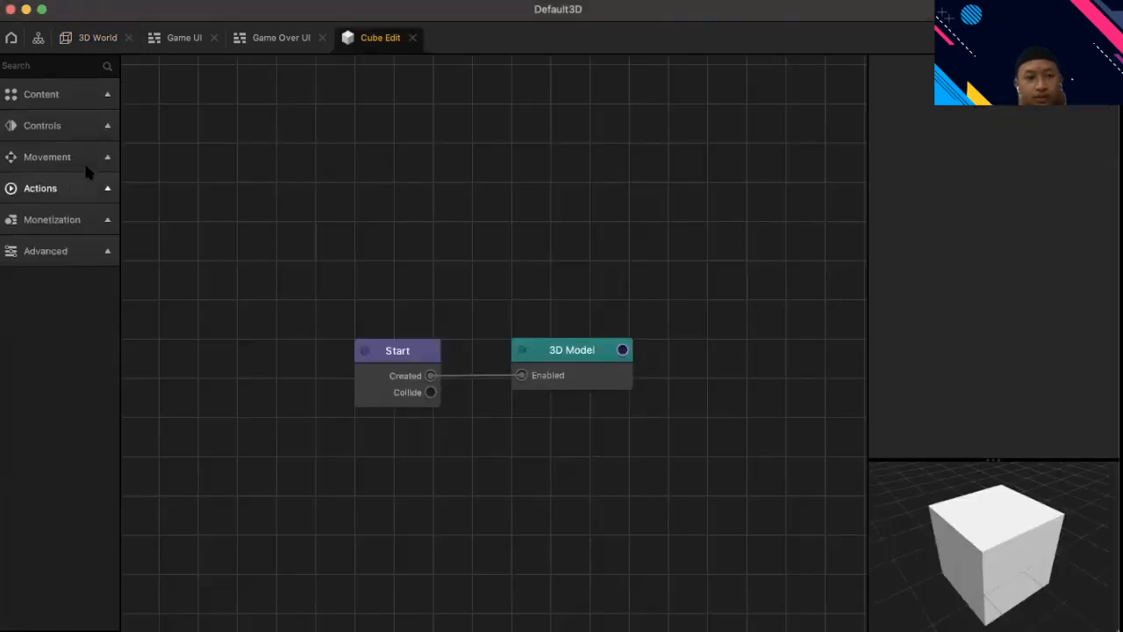
# - Add three Color Animation nodes to the Cube Edit graph and line them up above the Start and 3D Model nodes
pyautogui.click(18, 66)
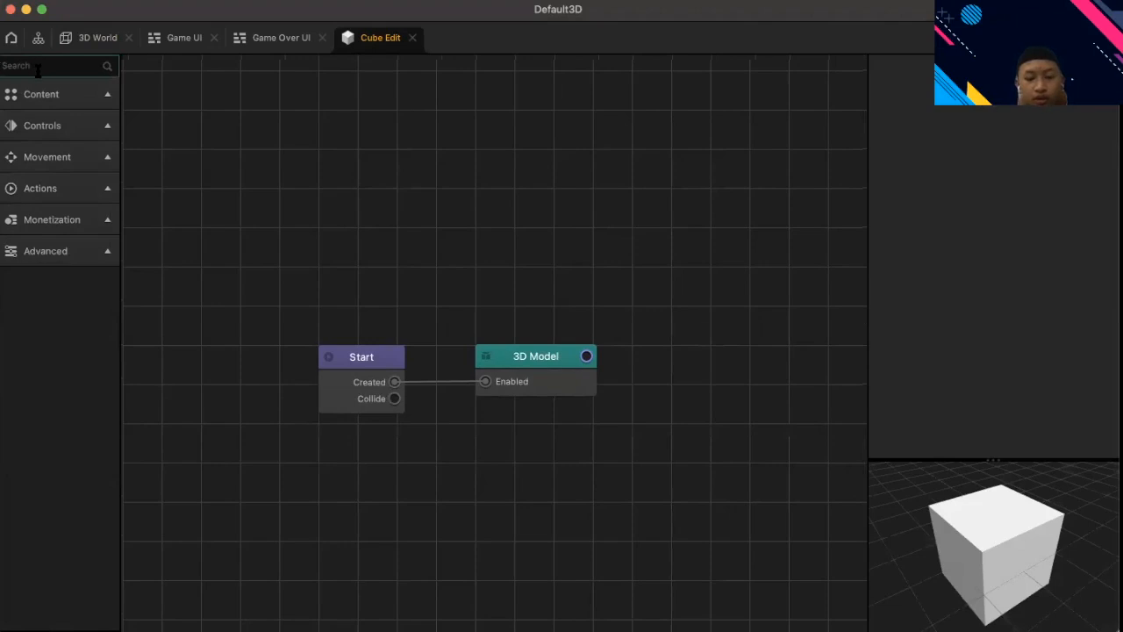
pyautogui.write('color')
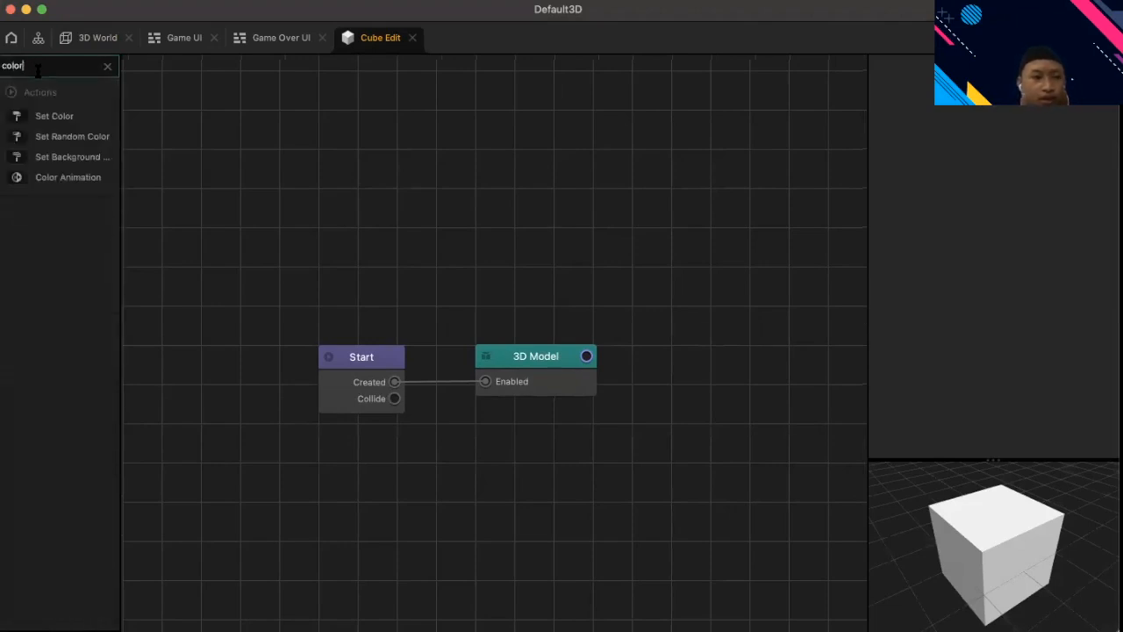
pyautogui.moveTo(68, 177); pyautogui.dragTo(709, 272)
pyautogui.moveTo(550, 275); pyautogui.dragTo(520, 271)
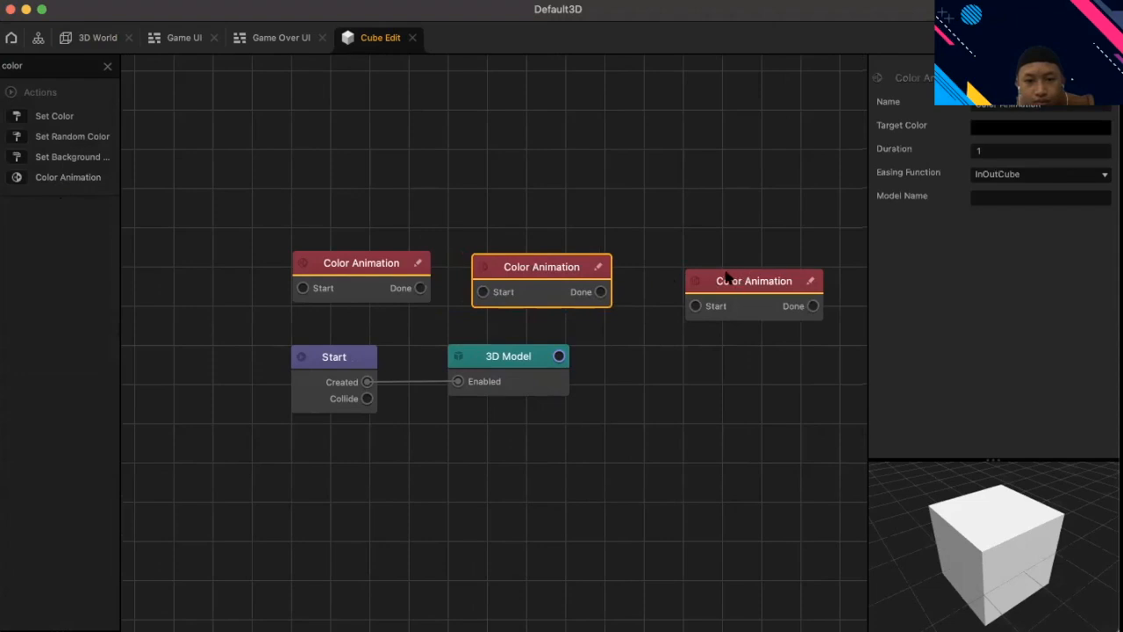
pyautogui.moveTo(726, 277); pyautogui.dragTo(675, 265)
# - Set the first Color Animation's target color to bright cyan using the color wheel
pyautogui.click(375, 266)
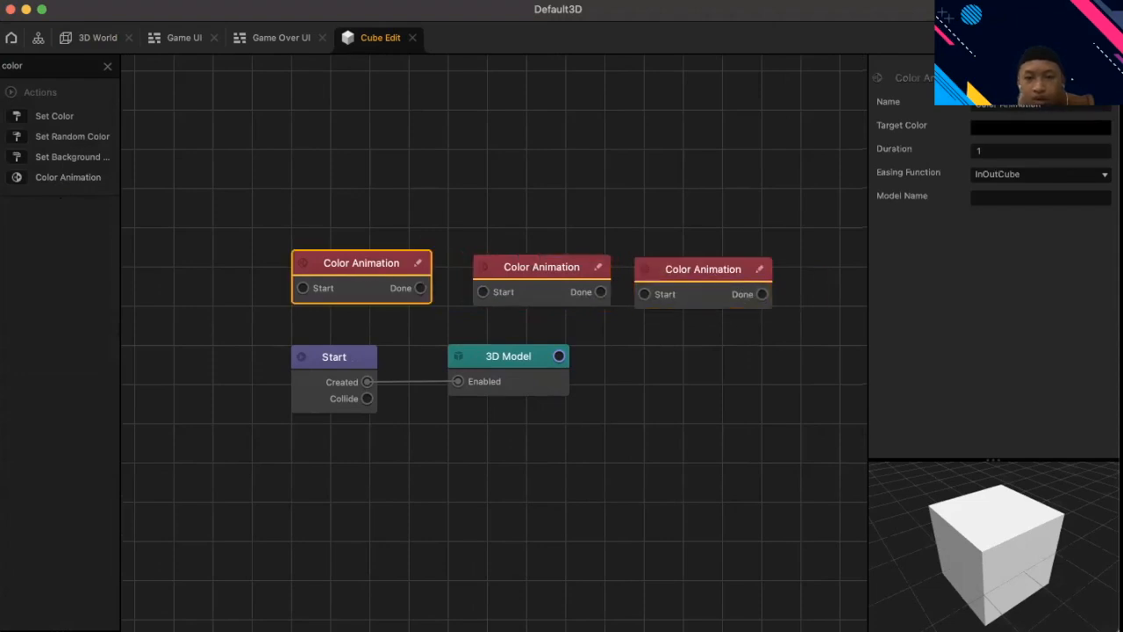
pyautogui.click(1025, 127)
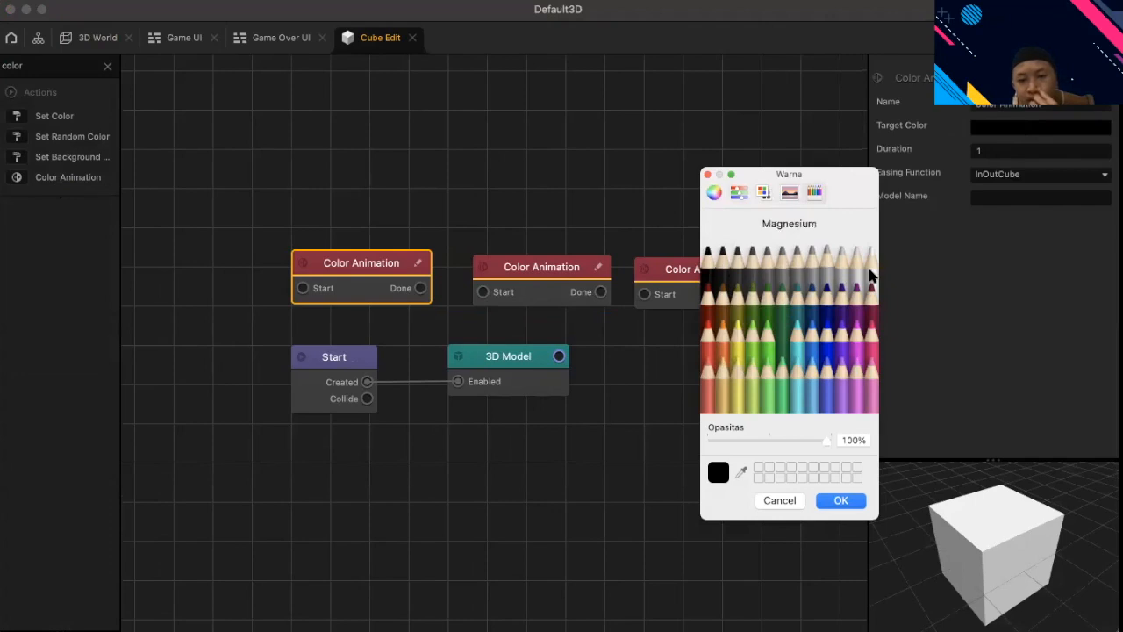
pyautogui.click(715, 194)
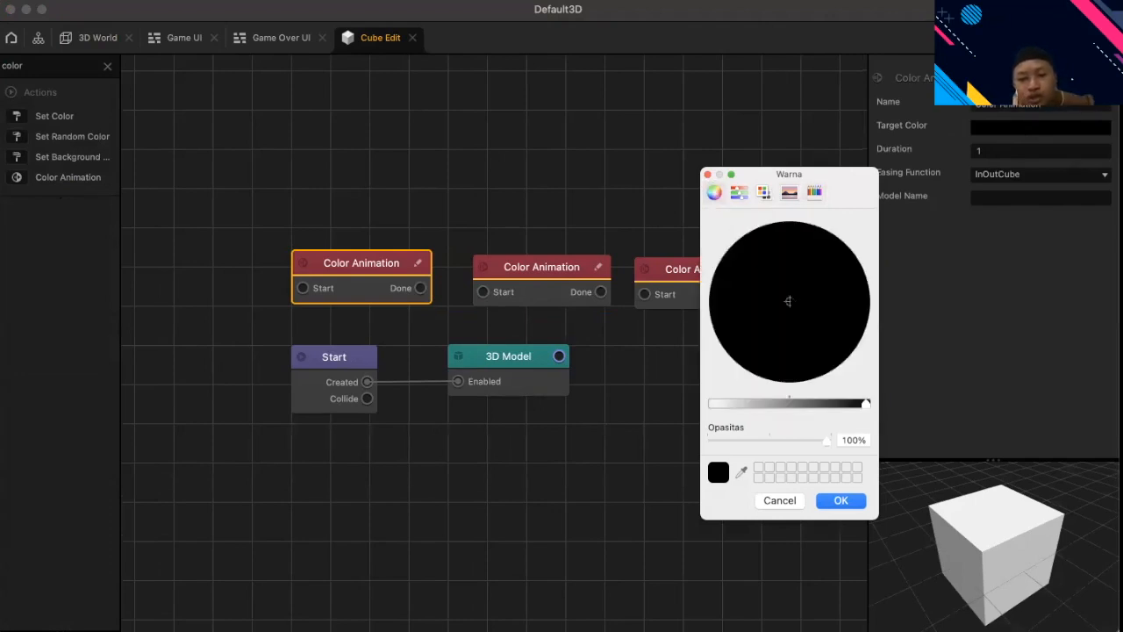
pyautogui.moveTo(836, 405); pyautogui.dragTo(711, 405)
pyautogui.moveTo(781, 305); pyautogui.dragTo(730, 290)
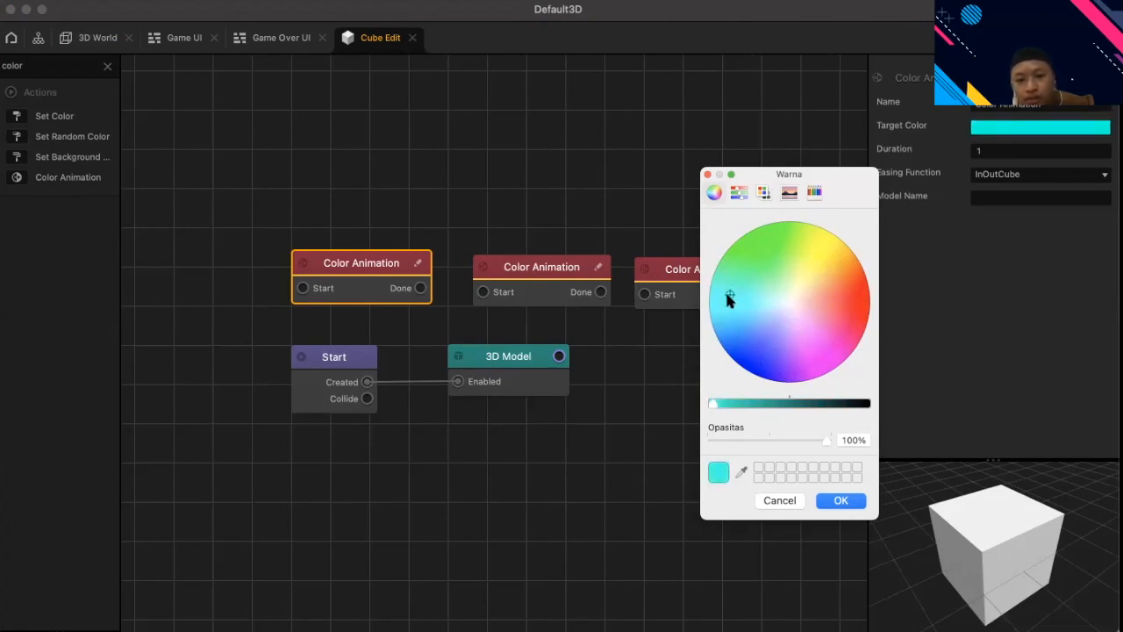
pyautogui.click(841, 501)
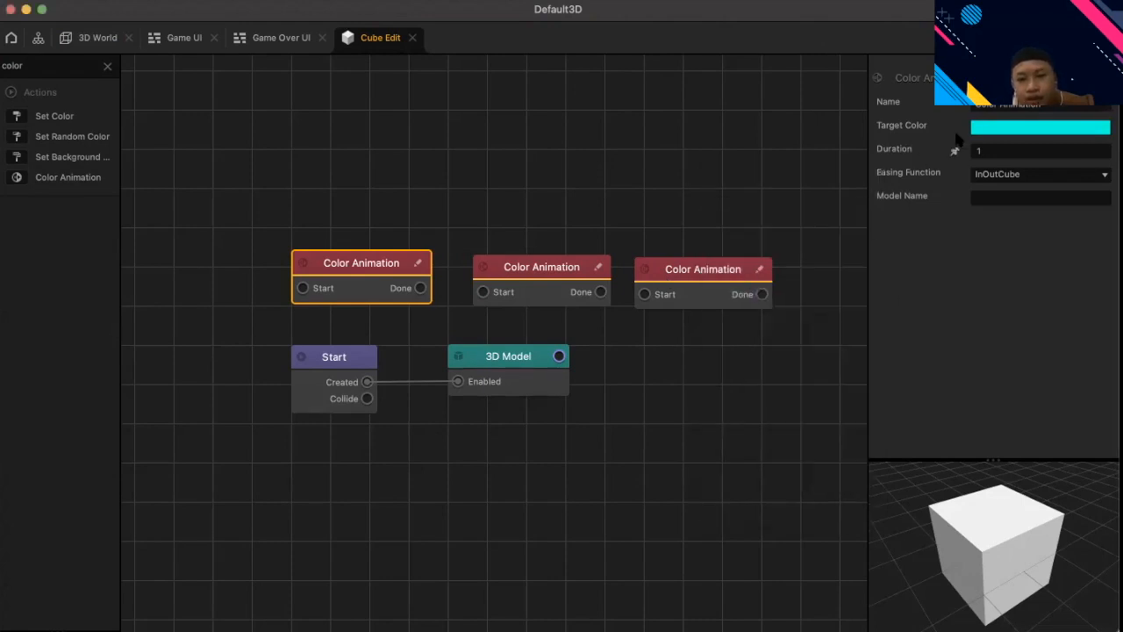
# - Set the second Color Animation's target color to lime green at full brightness
pyautogui.click(549, 275)
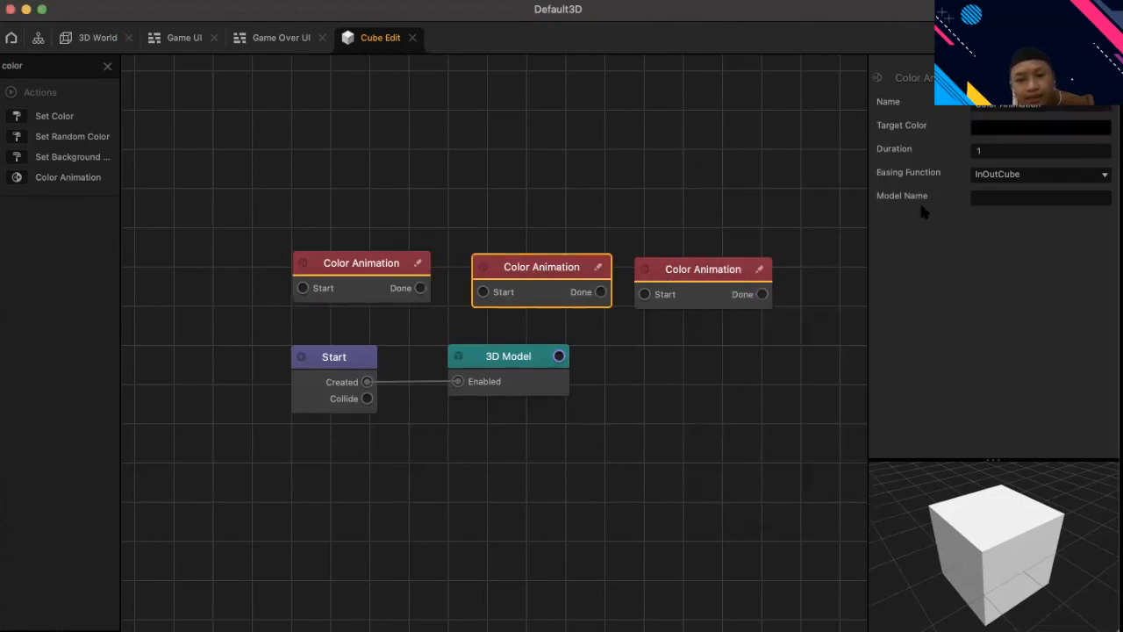
pyautogui.click(976, 131)
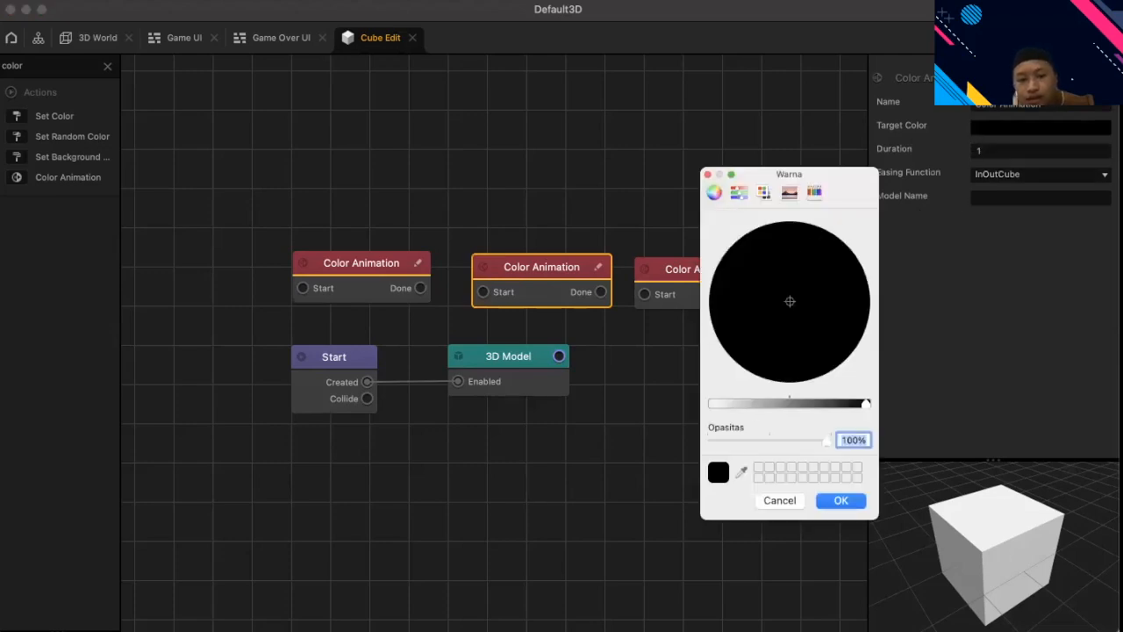
pyautogui.moveTo(865, 403); pyautogui.dragTo(682, 409)
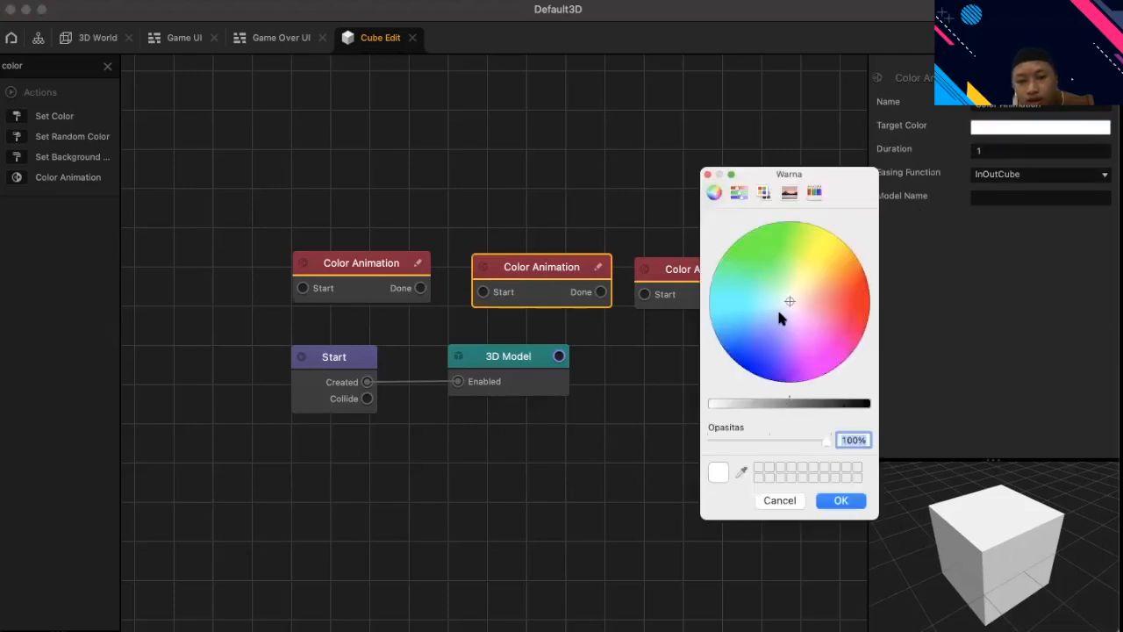
pyautogui.moveTo(791, 297)
pyautogui.mouseDown()
pyautogui.moveTo(810, 286)
pyautogui.moveTo(795, 244)
pyautogui.moveTo(789, 332)
pyautogui.moveTo(779, 303)
pyautogui.mouseUp()
pyautogui.moveTo(768, 232); pyautogui.dragTo(807, 234)
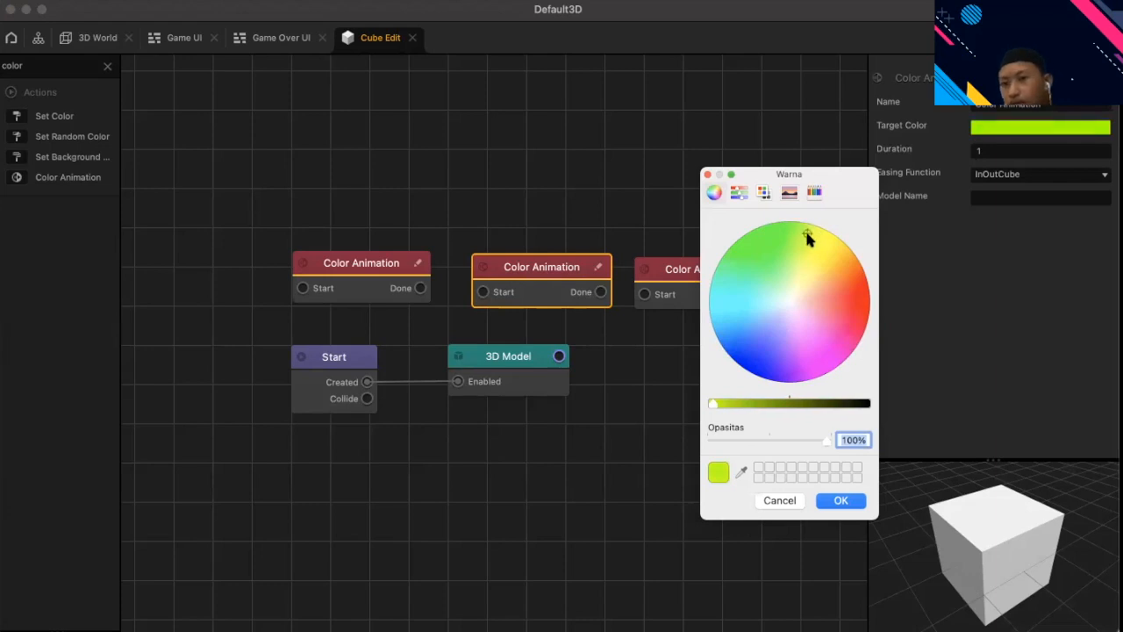
pyautogui.click(826, 506)
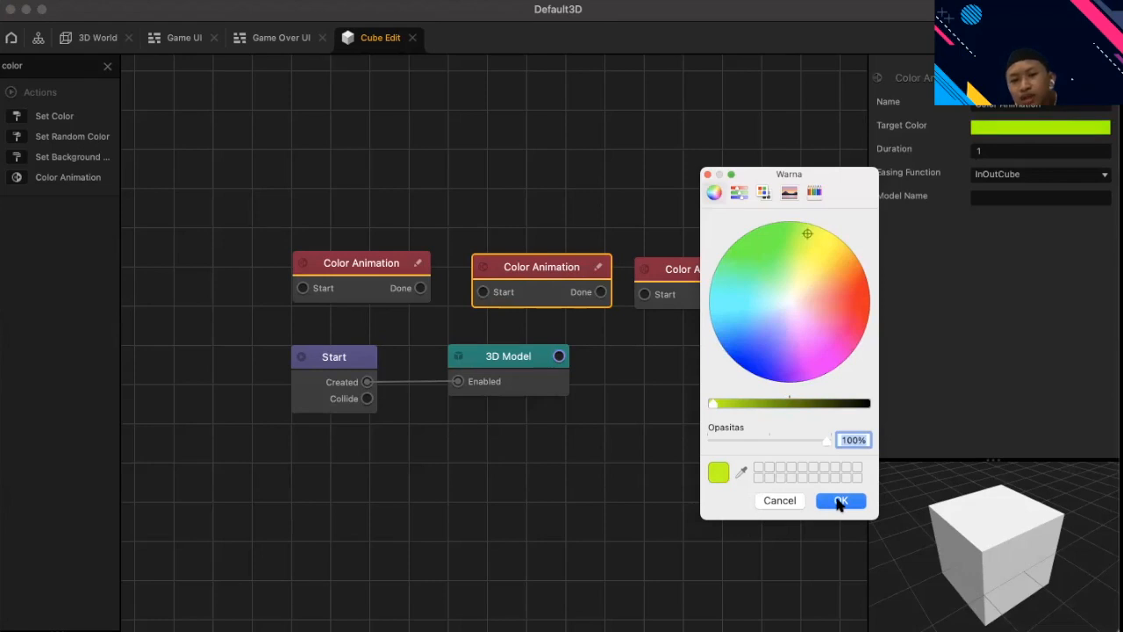
pyautogui.click(839, 502)
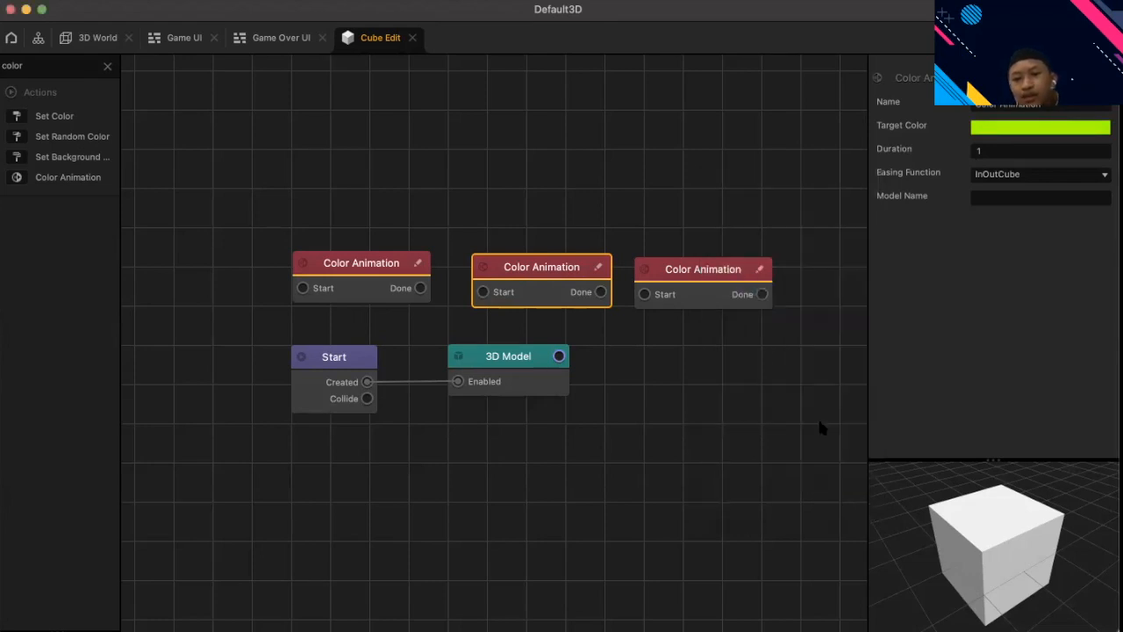
# - Set the third Color Animation's target color to pinkish red at full brightness
pyautogui.click(706, 275)
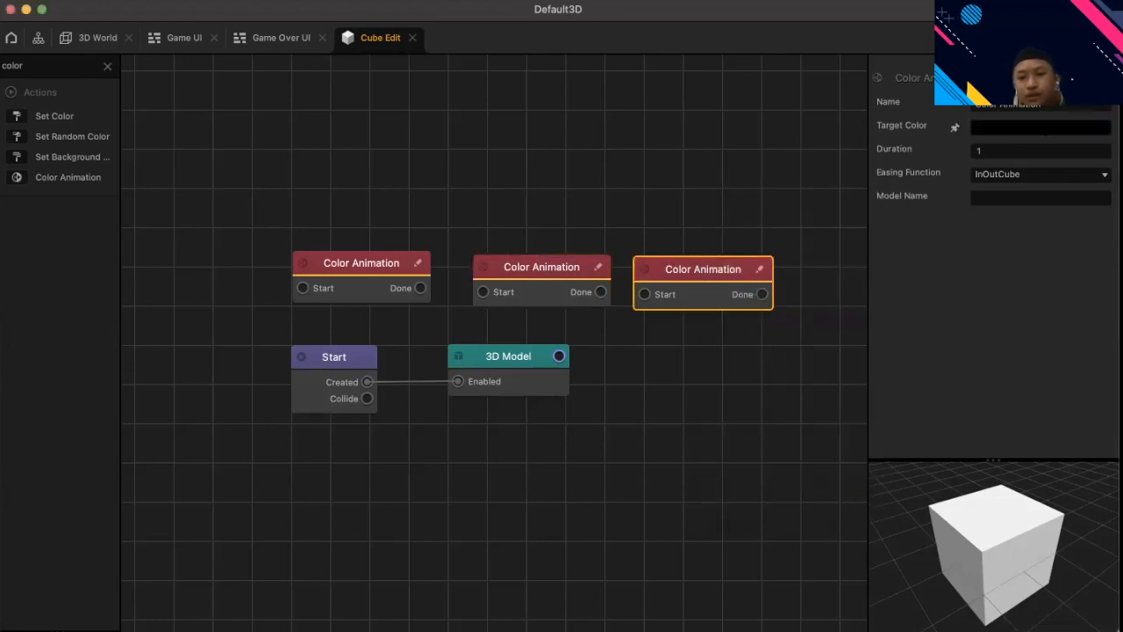
pyautogui.click(1035, 129)
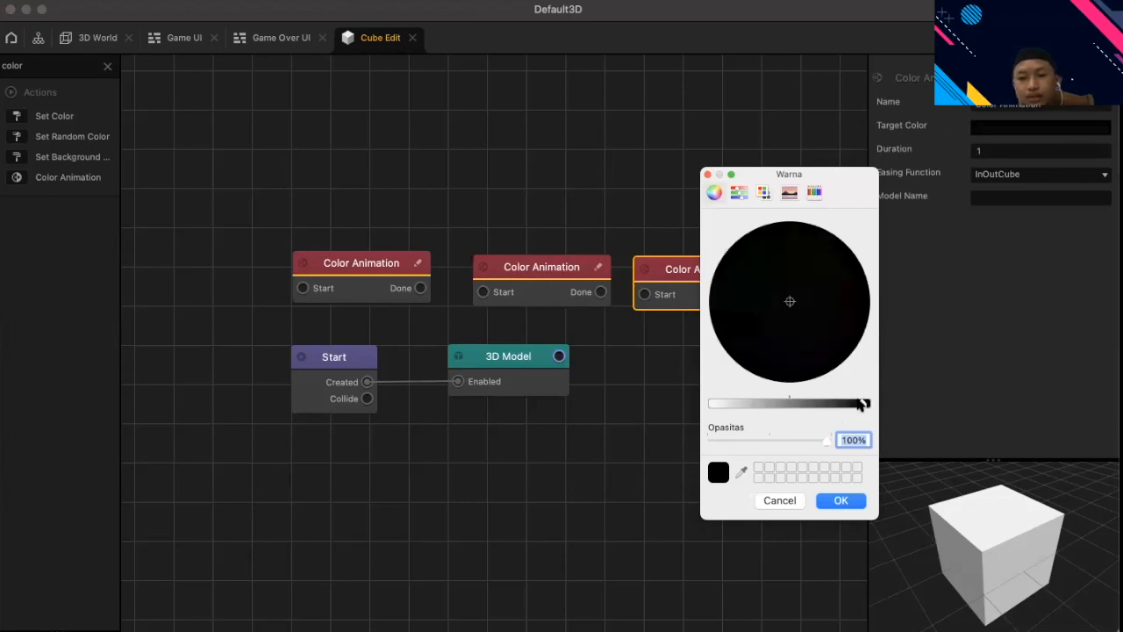
pyautogui.moveTo(867, 402); pyautogui.dragTo(710, 402)
pyautogui.moveTo(735, 307)
pyautogui.mouseDown()
pyautogui.moveTo(844, 305)
pyautogui.moveTo(851, 294)
pyautogui.moveTo(857, 322)
pyautogui.mouseUp()
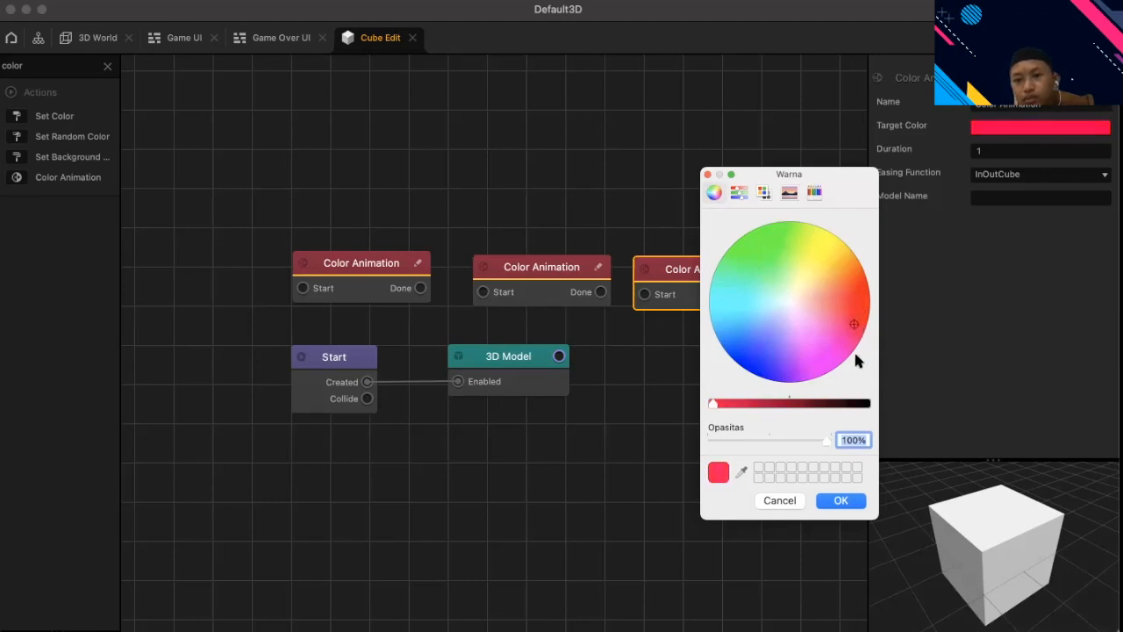
pyautogui.click(840, 501)
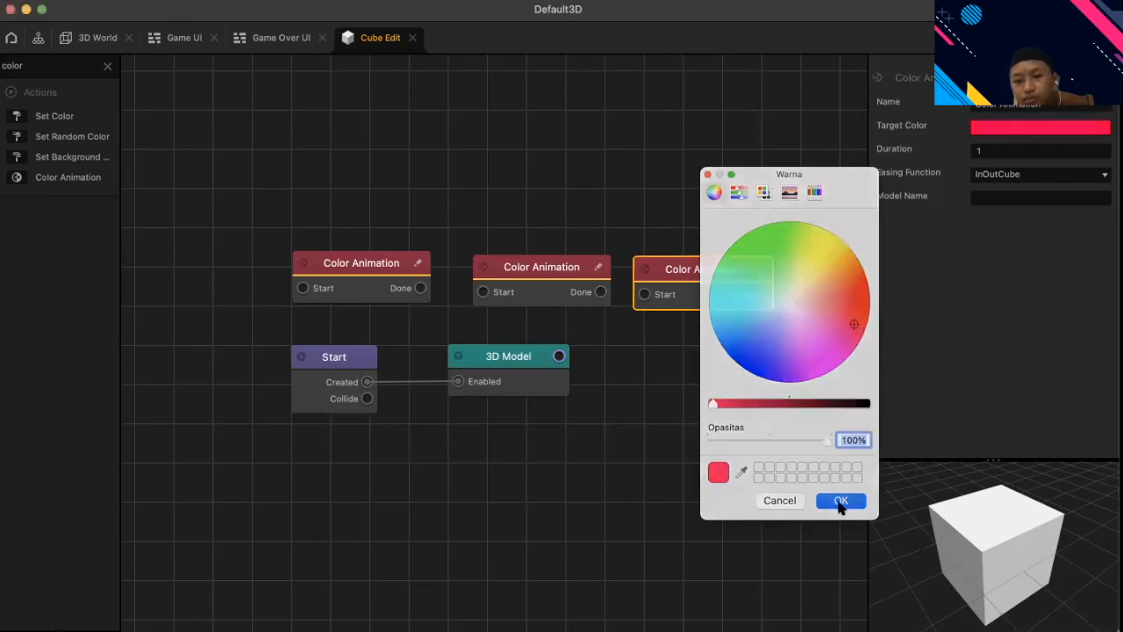
pyautogui.click(707, 418)
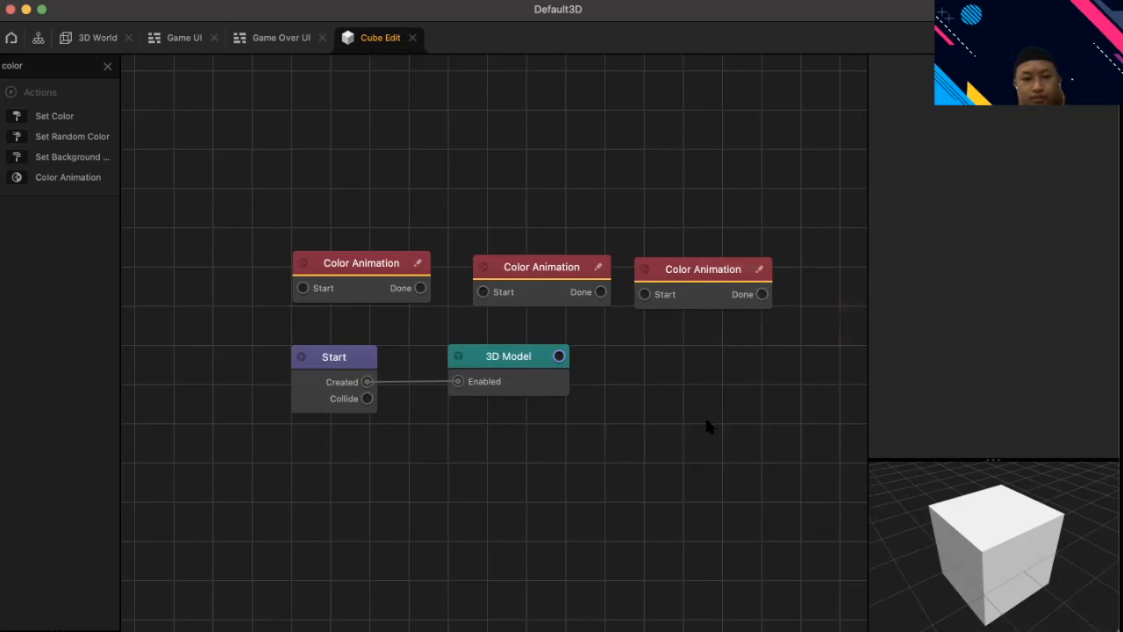
# - Link the Start node's Created to the first Color Animation, and chain the three Color Animations from Done to Start
pyautogui.moveTo(302, 293); pyautogui.dragTo(368, 381)
pyautogui.moveTo(369, 299); pyautogui.dragTo(366, 299)
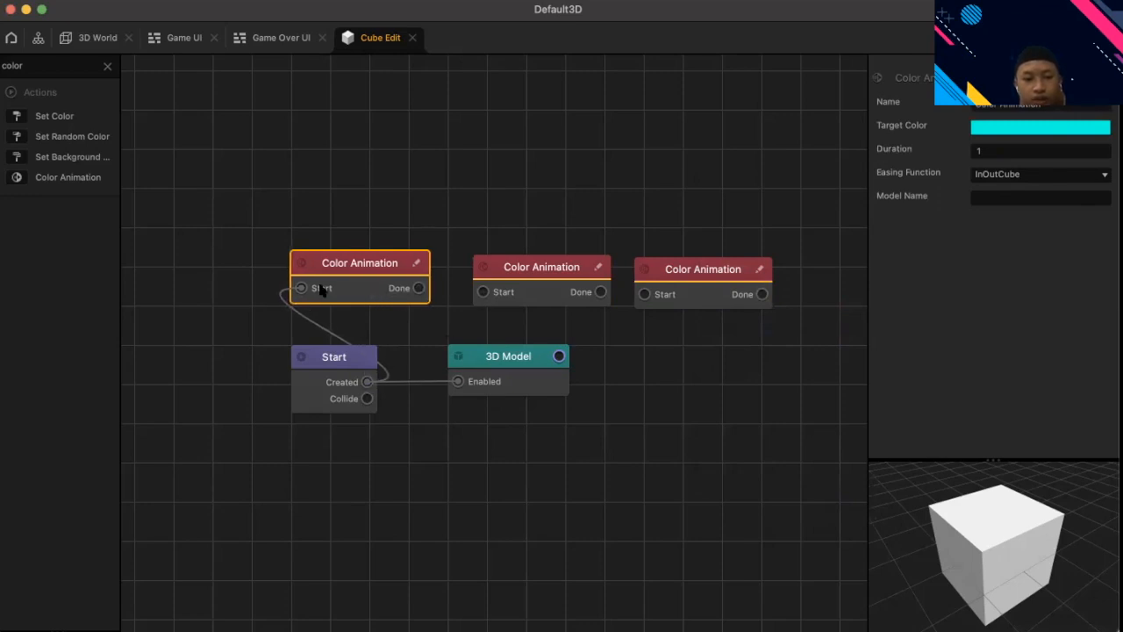
pyautogui.moveTo(419, 289); pyautogui.dragTo(483, 292)
pyautogui.moveTo(602, 294); pyautogui.dragTo(642, 298)
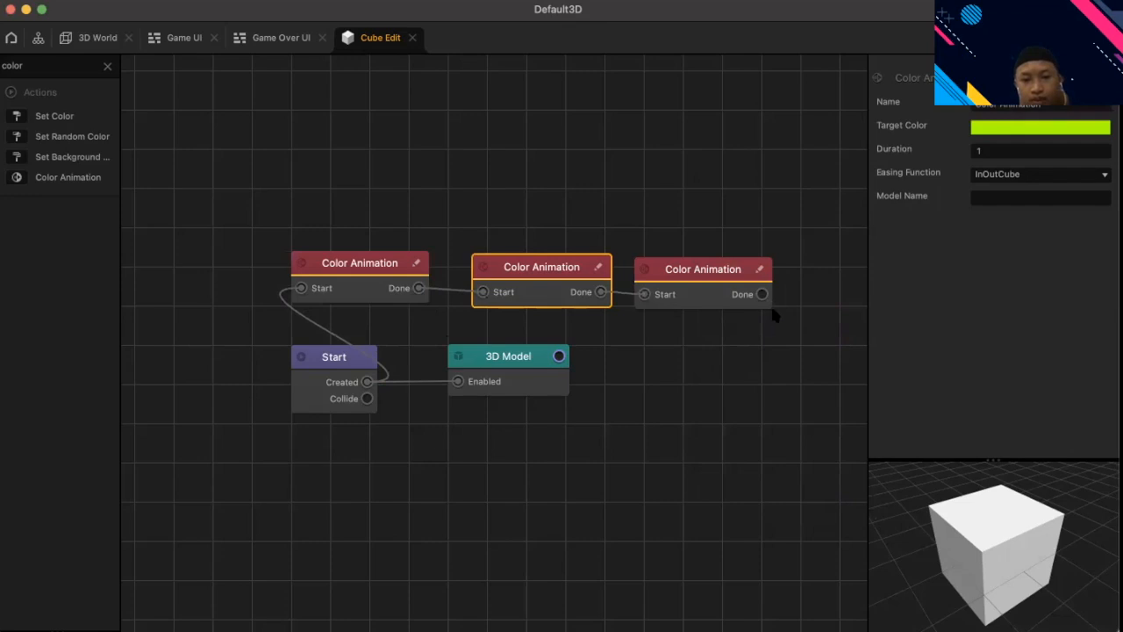
# - Try to connect the third Color Animation's Done output to the Start node's Created output
pyautogui.moveTo(648, 340); pyautogui.dragTo(368, 381)
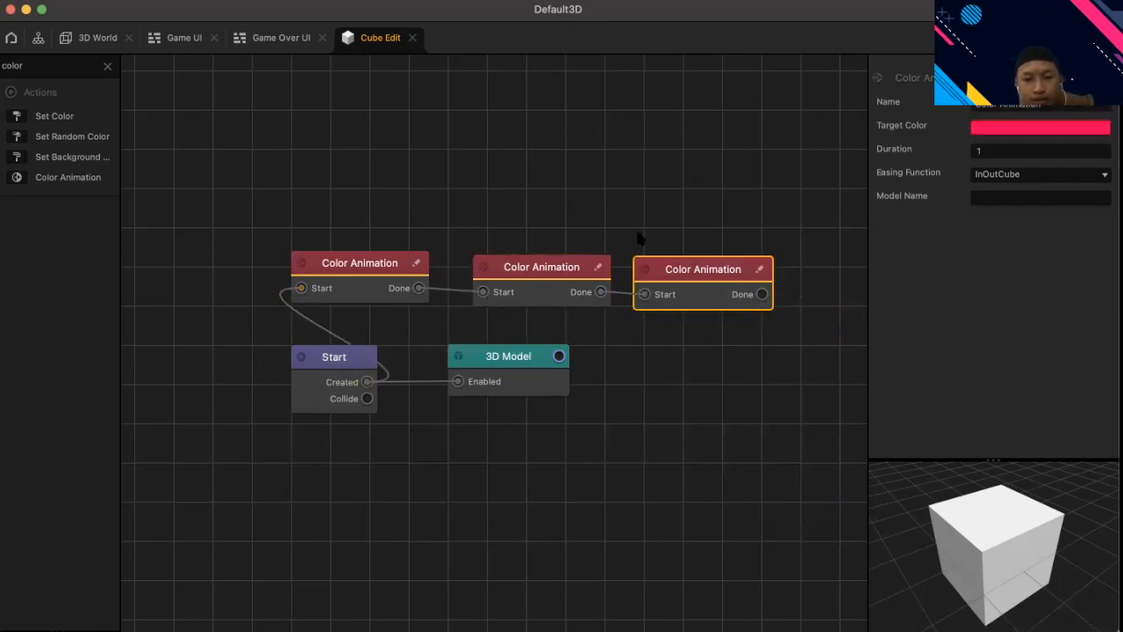
pyautogui.click(767, 167)
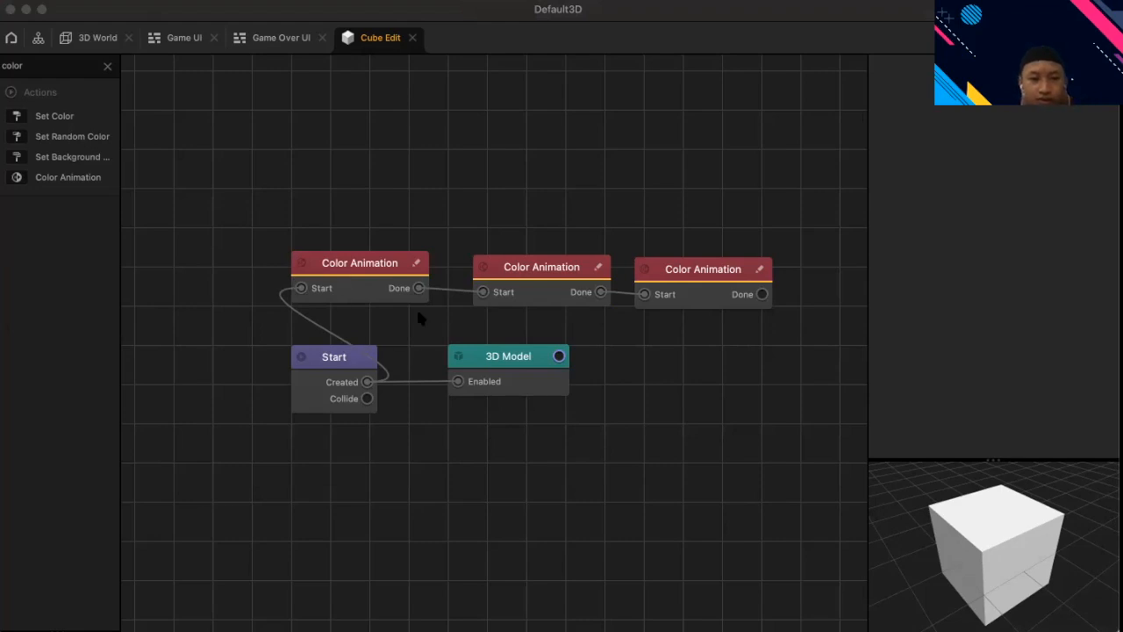
pyautogui.click(190, 16)
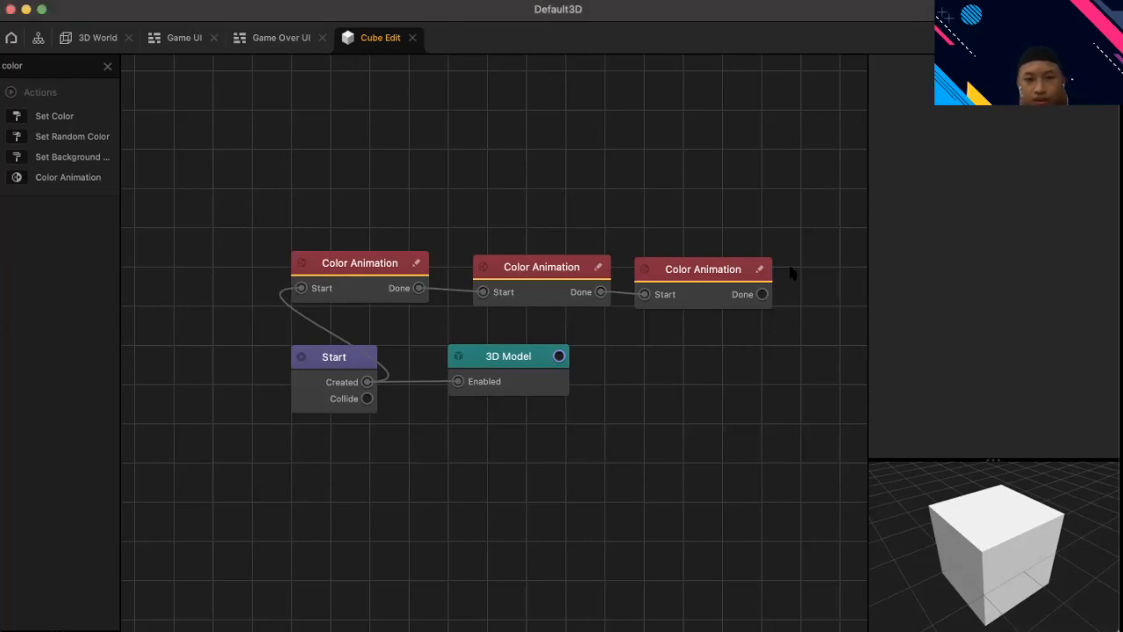
pyautogui.moveTo(762, 293); pyautogui.dragTo(368, 390)
pyautogui.moveTo(762, 296); pyautogui.dragTo(367, 384)
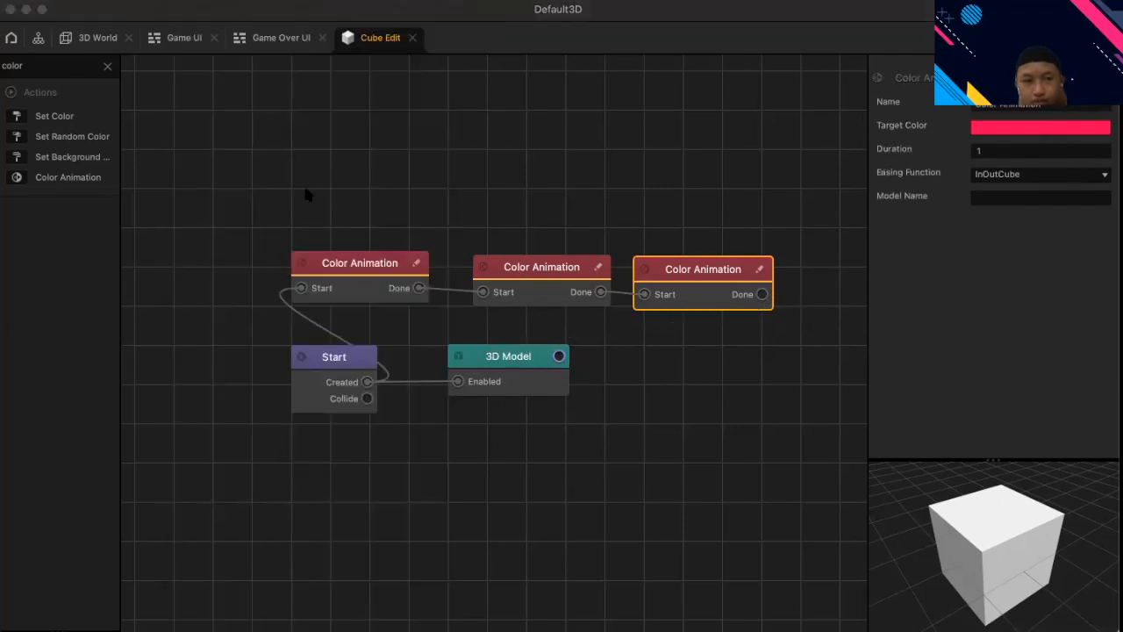
pyautogui.click(639, 6)
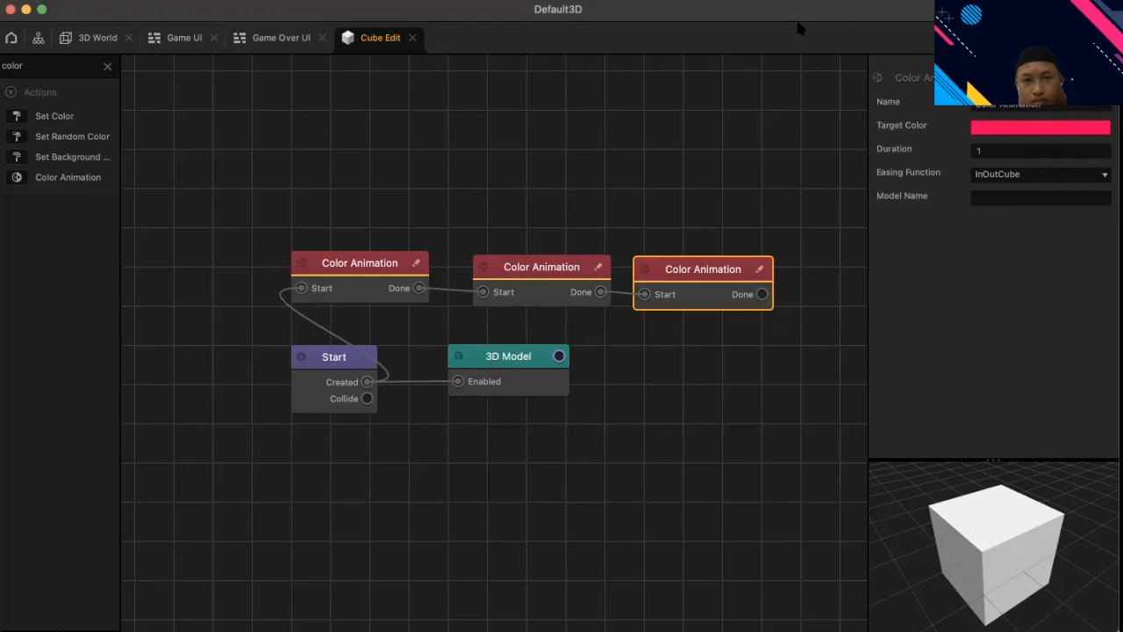
# - Connect the third Color Animation's Done output back to the first Color Animation's Start input to form a loop
pyautogui.click(763, 346)
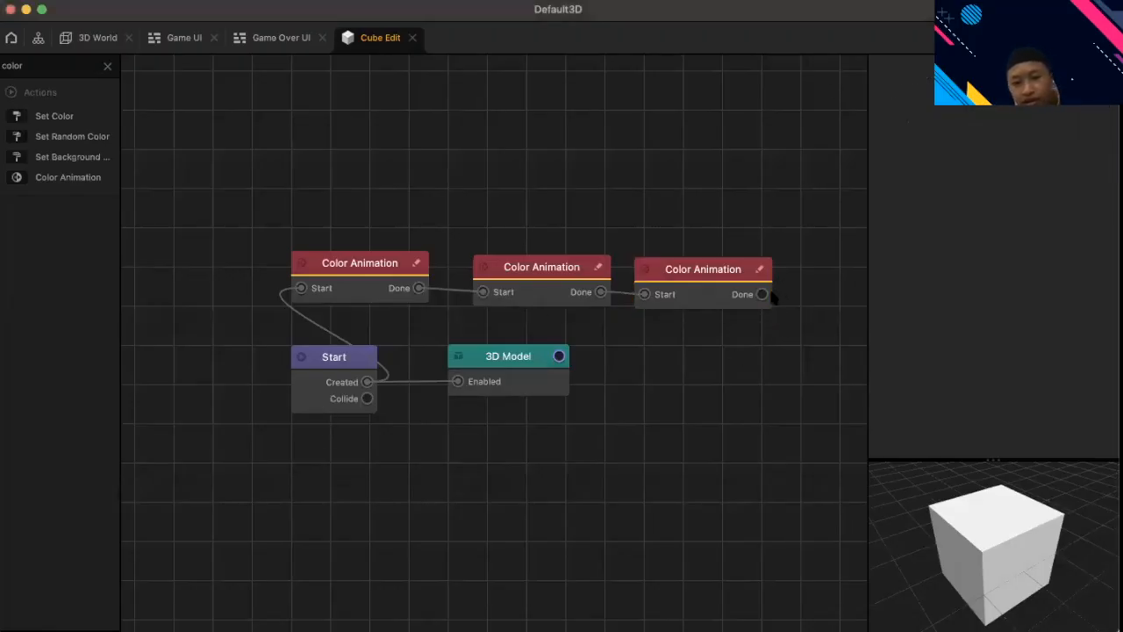
pyautogui.click(754, 302)
pyautogui.moveTo(762, 294); pyautogui.dragTo(299, 294)
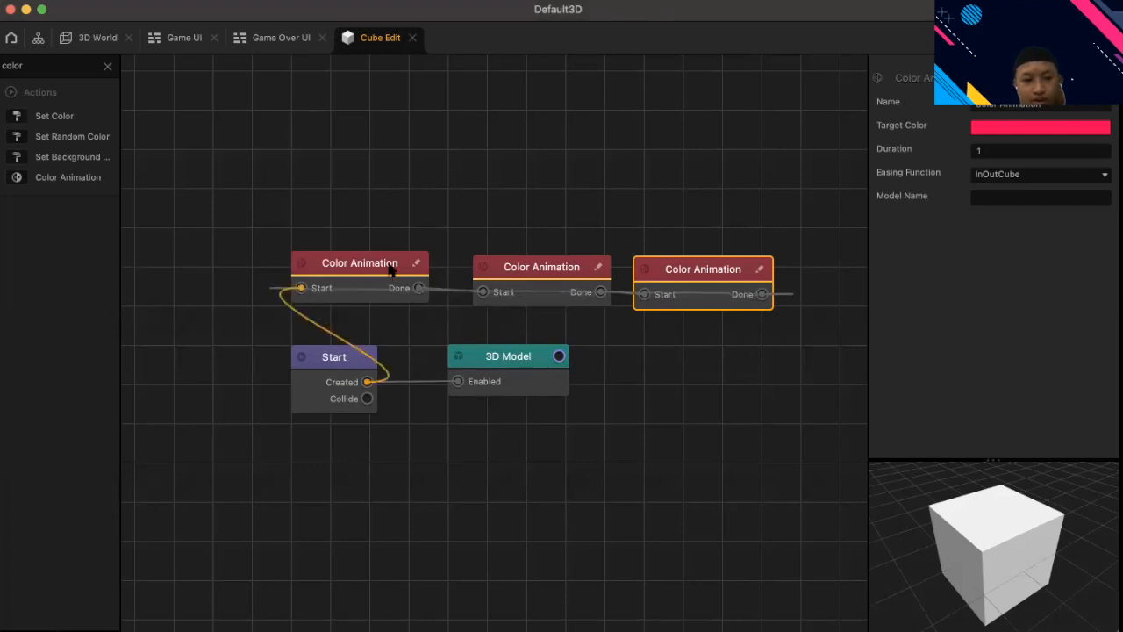
# - Stagger the three Color Animation nodes diagonally and shift the Start and 3D Model nodes slightly so the links are readable
pyautogui.moveTo(383, 262); pyautogui.dragTo(415, 153)
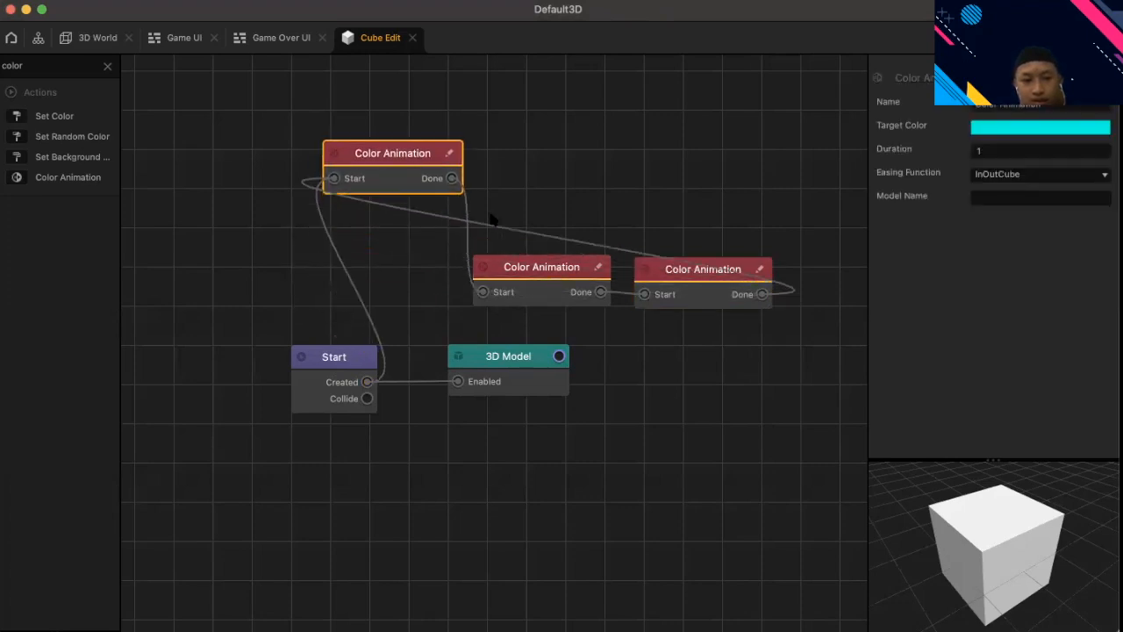
pyautogui.moveTo(537, 273); pyautogui.dragTo(526, 254)
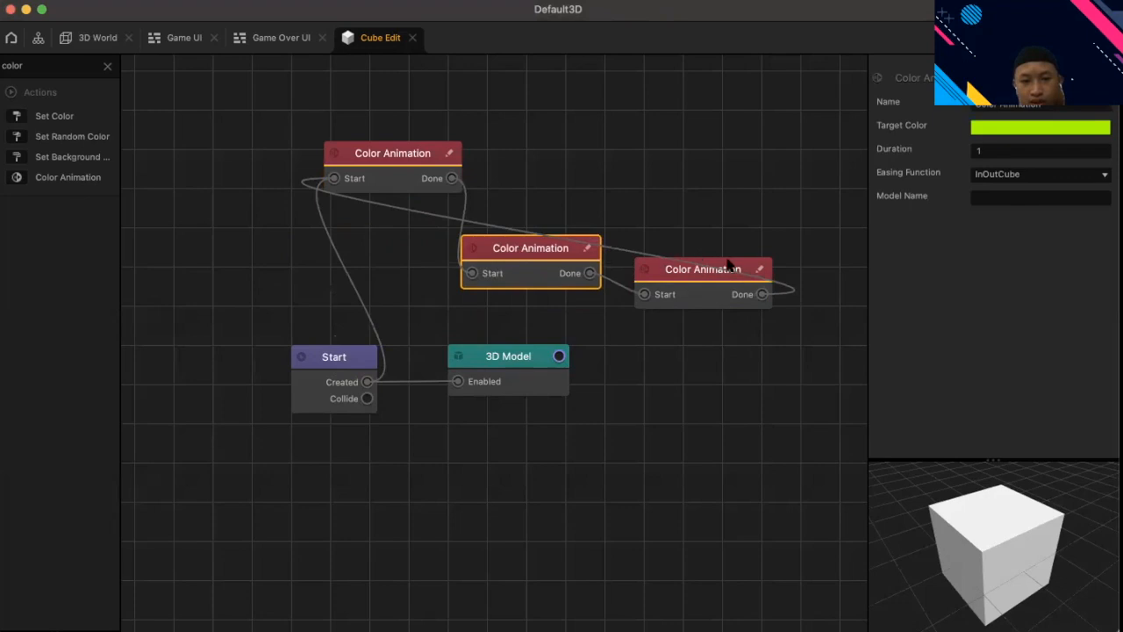
pyautogui.moveTo(736, 269); pyautogui.dragTo(717, 313)
pyautogui.click(581, 325)
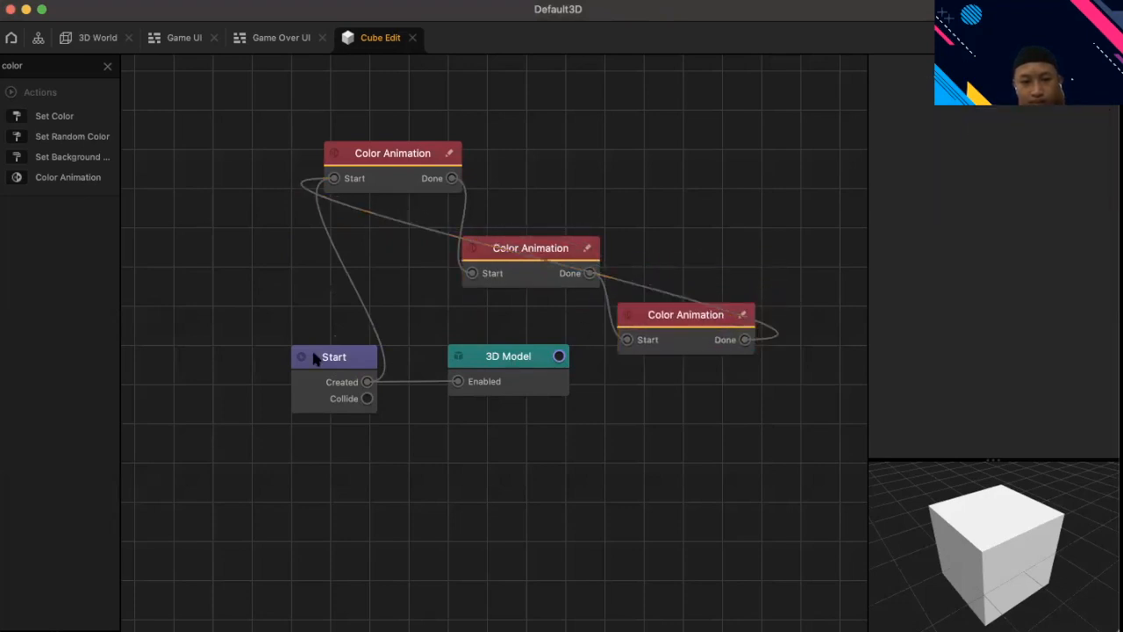
pyautogui.moveTo(303, 347); pyautogui.dragTo(286, 335)
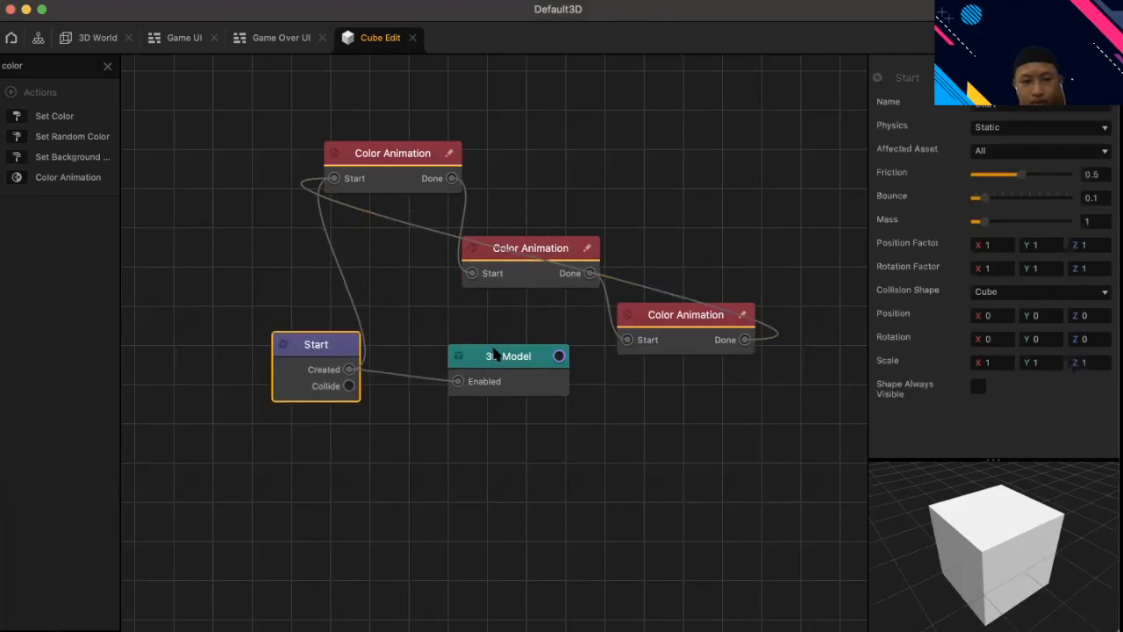
pyautogui.moveTo(496, 354); pyautogui.dragTo(488, 351)
pyautogui.click(703, 242)
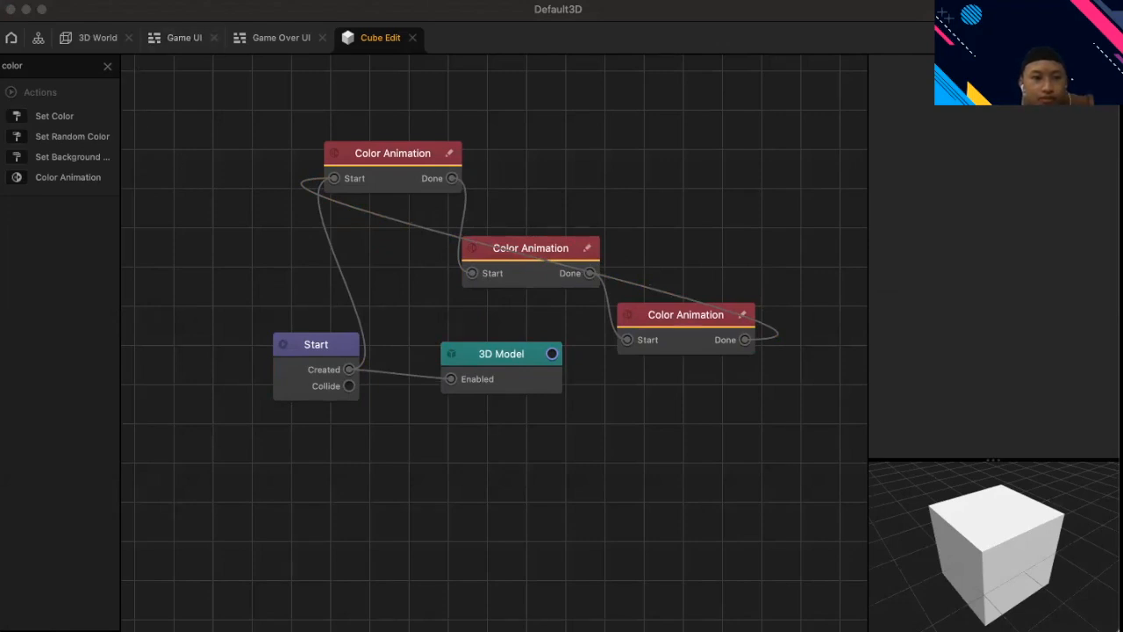
# - In the 3D World, look through the Camera and reposition it to about X 0.315, Y 8.268, Z 12.451 to frame the platform
pyautogui.click(88, 37)
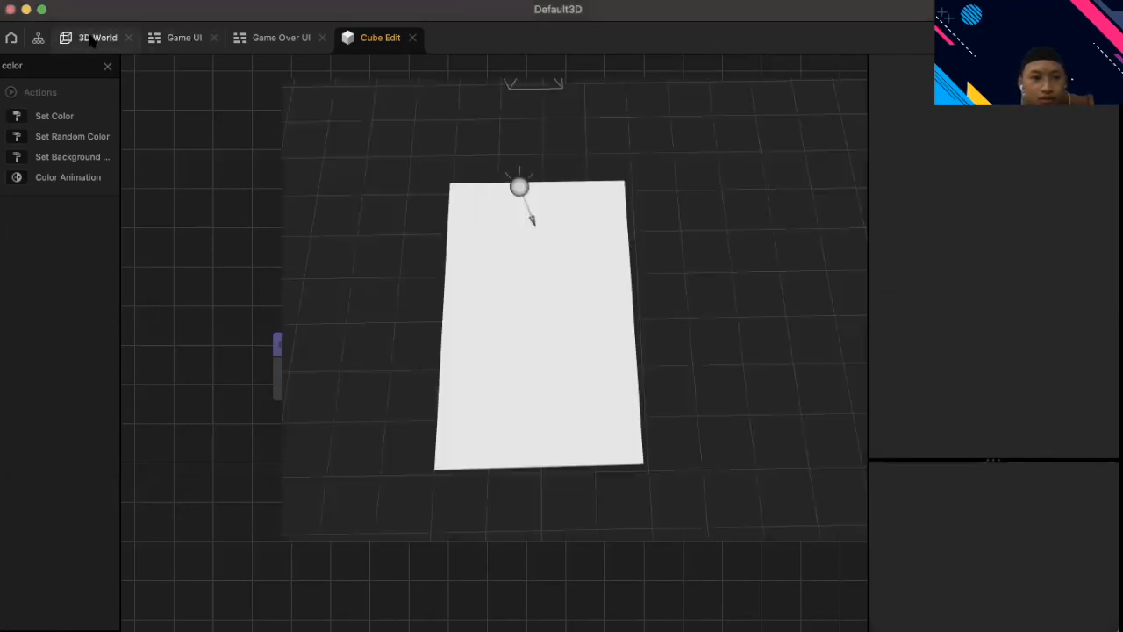
pyautogui.click(180, 105)
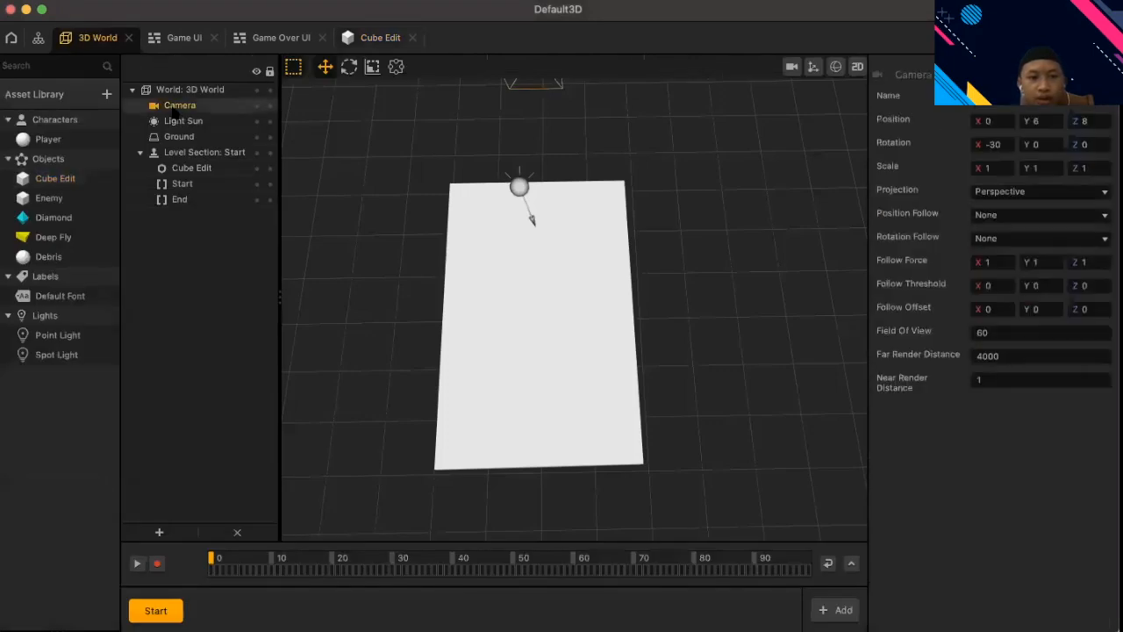
pyautogui.scroll(-3, 720, 163)
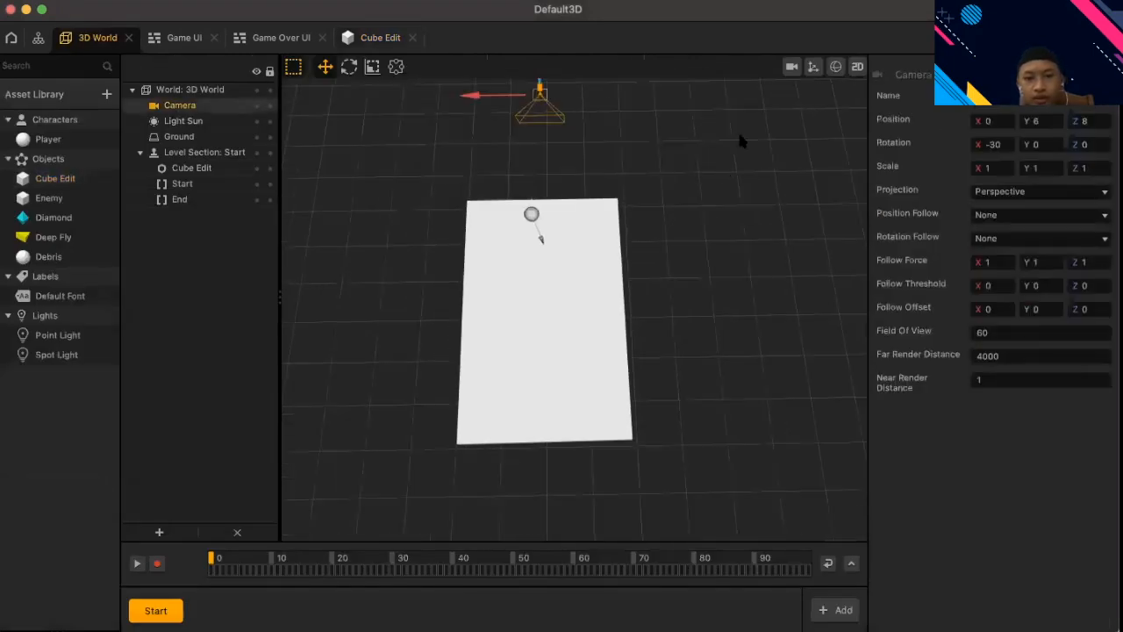
pyautogui.click(792, 68)
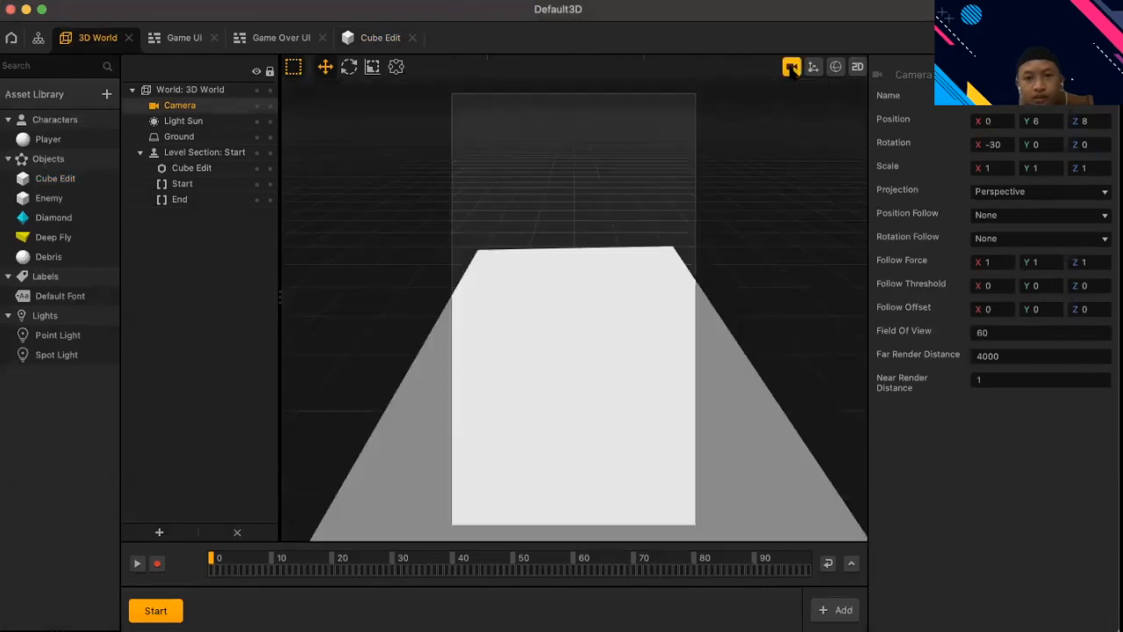
pyautogui.scroll(-5, 618, 275)
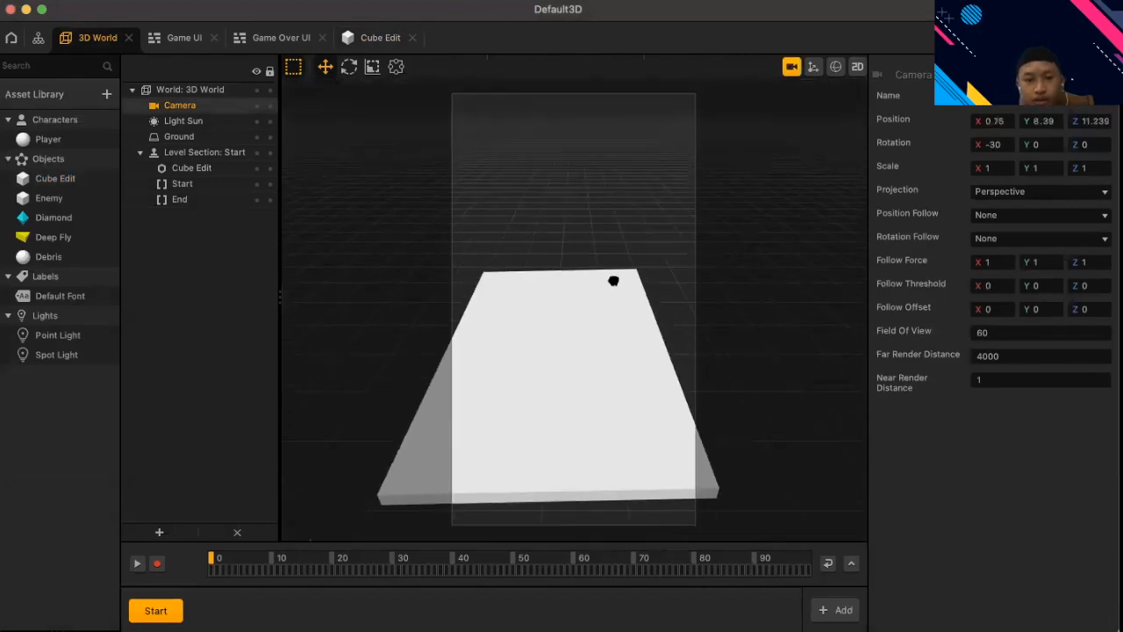
pyautogui.moveTo(624, 266); pyautogui.dragTo(612, 271, button='right')
pyautogui.moveTo(612, 271)
pyautogui.mouseDown(button='middle')
pyautogui.moveTo(624, 278)
pyautogui.moveTo(612, 276)
pyautogui.mouseUp(button='middle')
pyautogui.moveTo(613, 276); pyautogui.dragTo(623, 275, button='right')
pyautogui.moveTo(623, 276); pyautogui.dragTo(616, 276, button='middle')
pyautogui.scroll(-1, 615, 276)
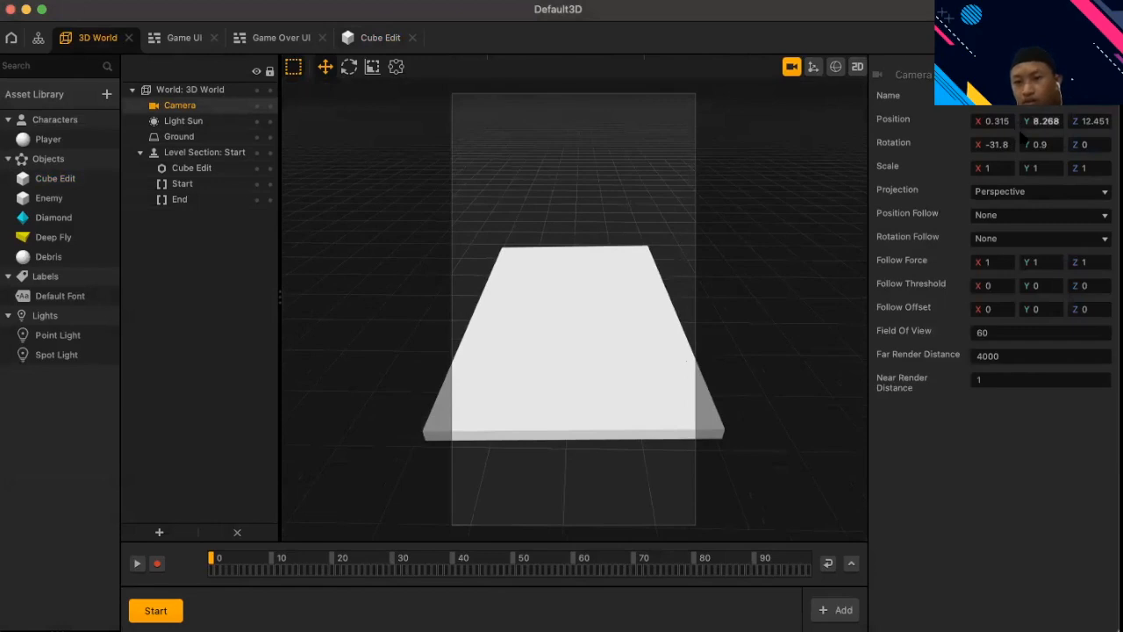
# - Set the Camera's Position Follow to Game Path, keep its Projection as Perspective, and leave the camera view
pyautogui.click(1024, 194)
pyautogui.click(1013, 209)
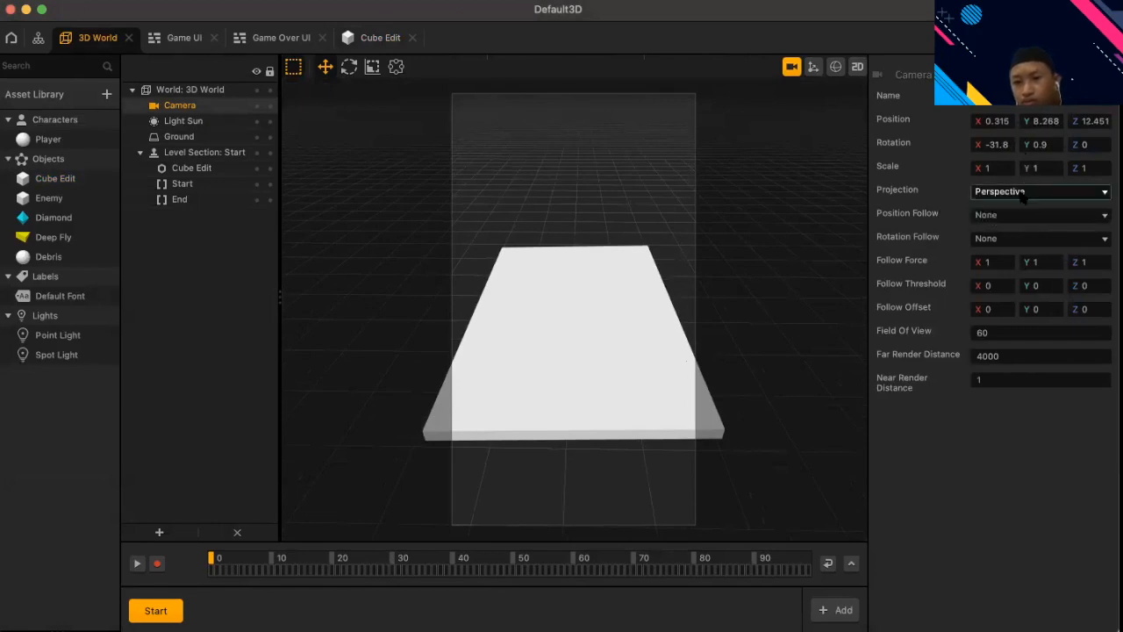
pyautogui.click(1020, 215)
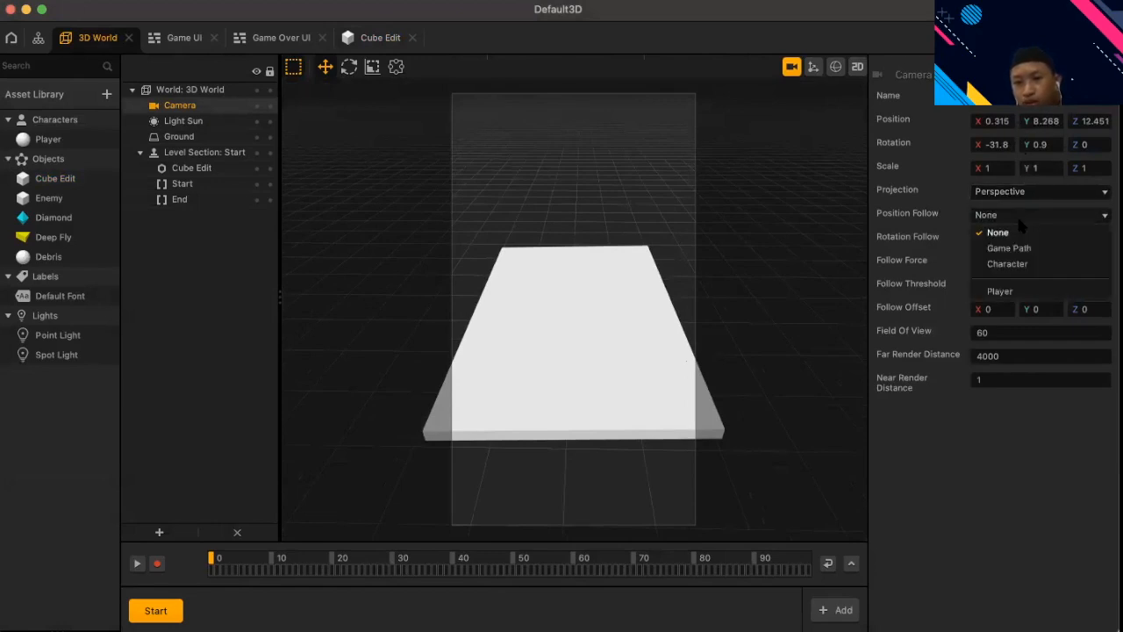
pyautogui.click(1018, 231)
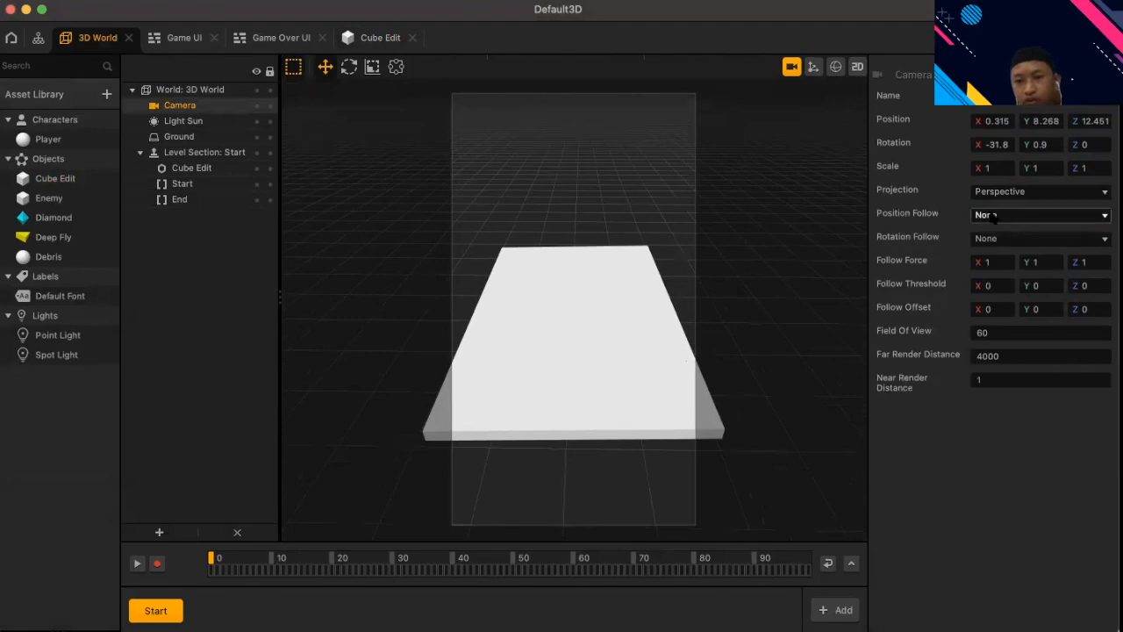
pyautogui.click(994, 216)
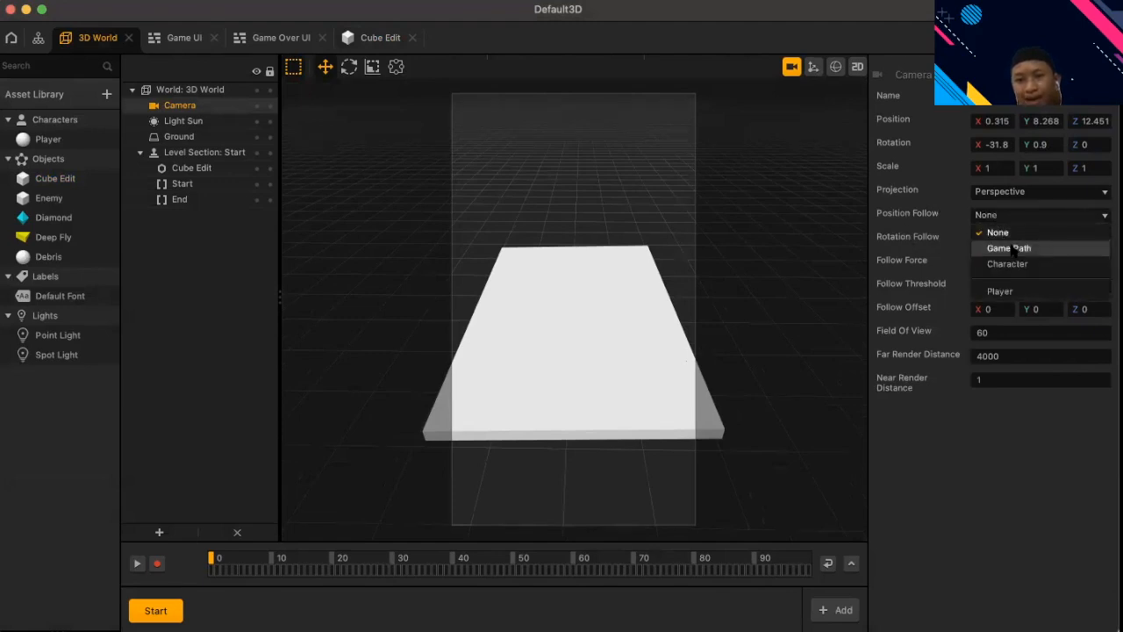
pyautogui.click(1009, 248)
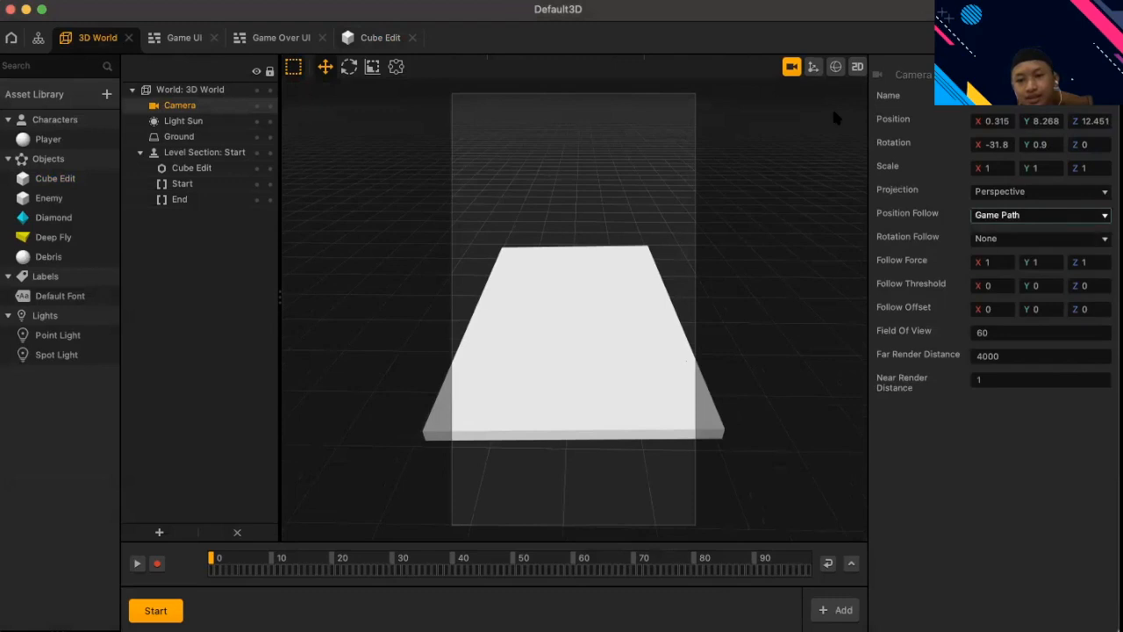
pyautogui.click(791, 67)
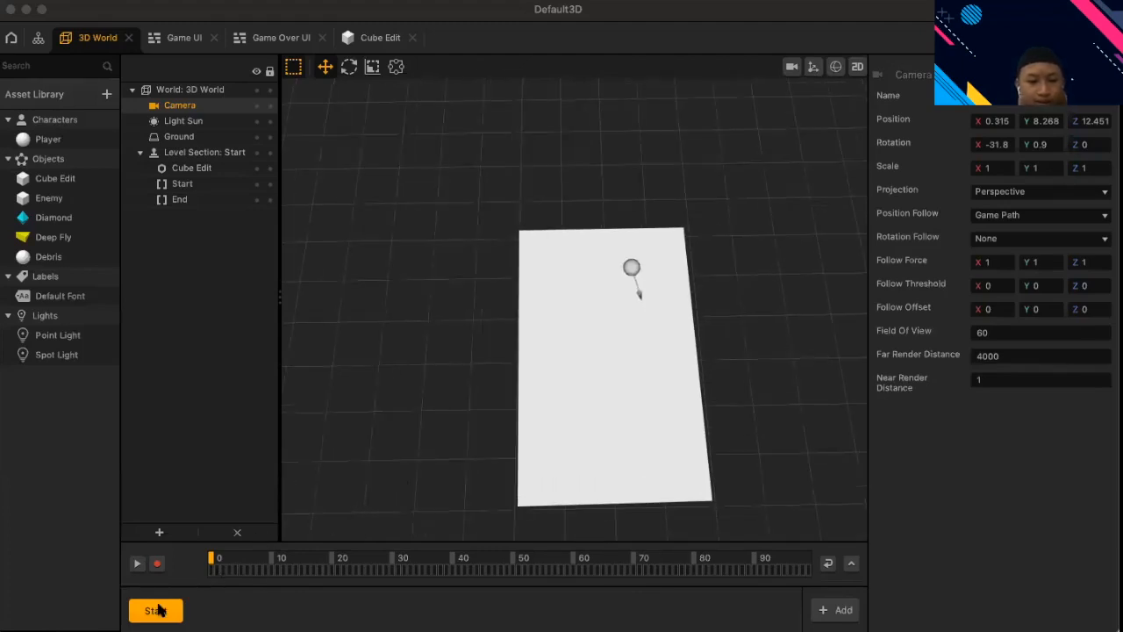
# - Duplicate the Start level section and rename the copy to 1
pyautogui.rightClick(158, 610)
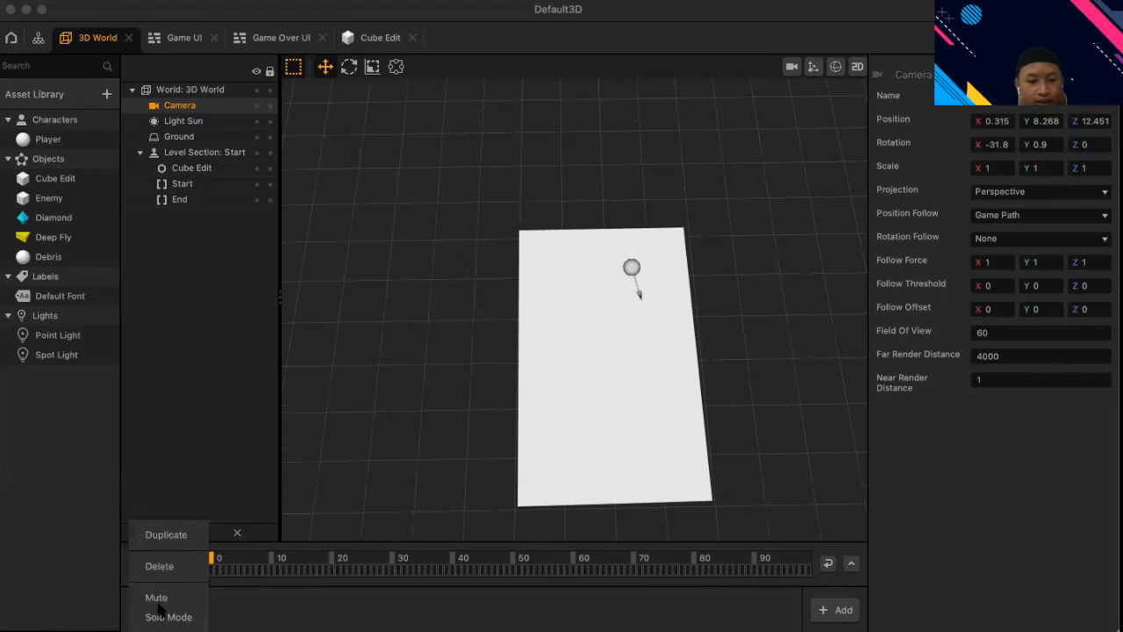
pyautogui.click(171, 533)
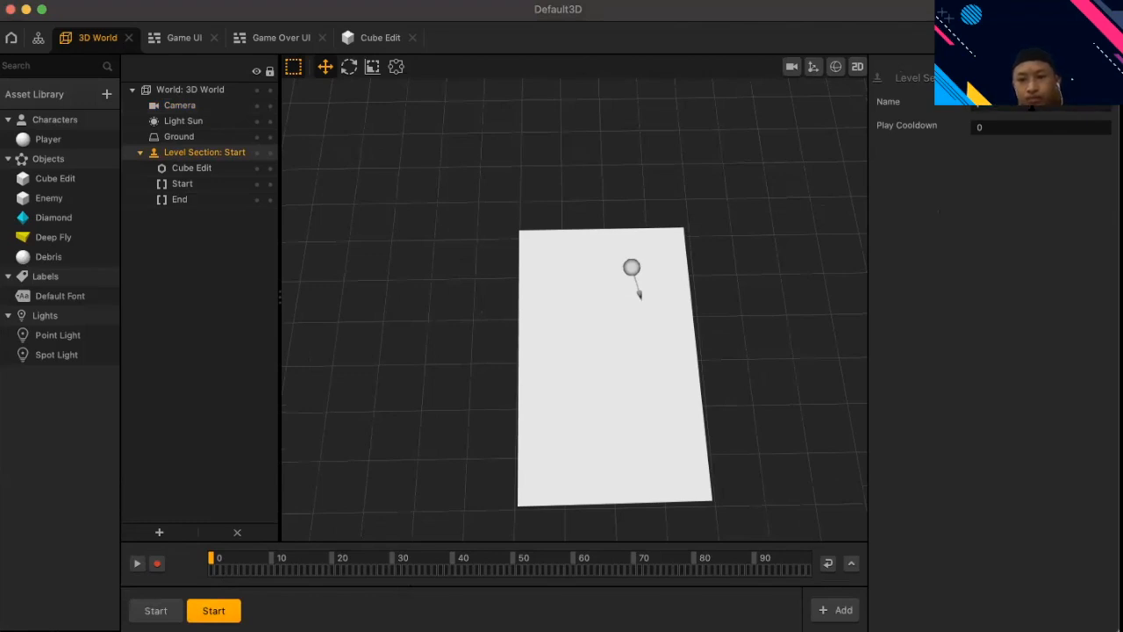
pyautogui.write('1')
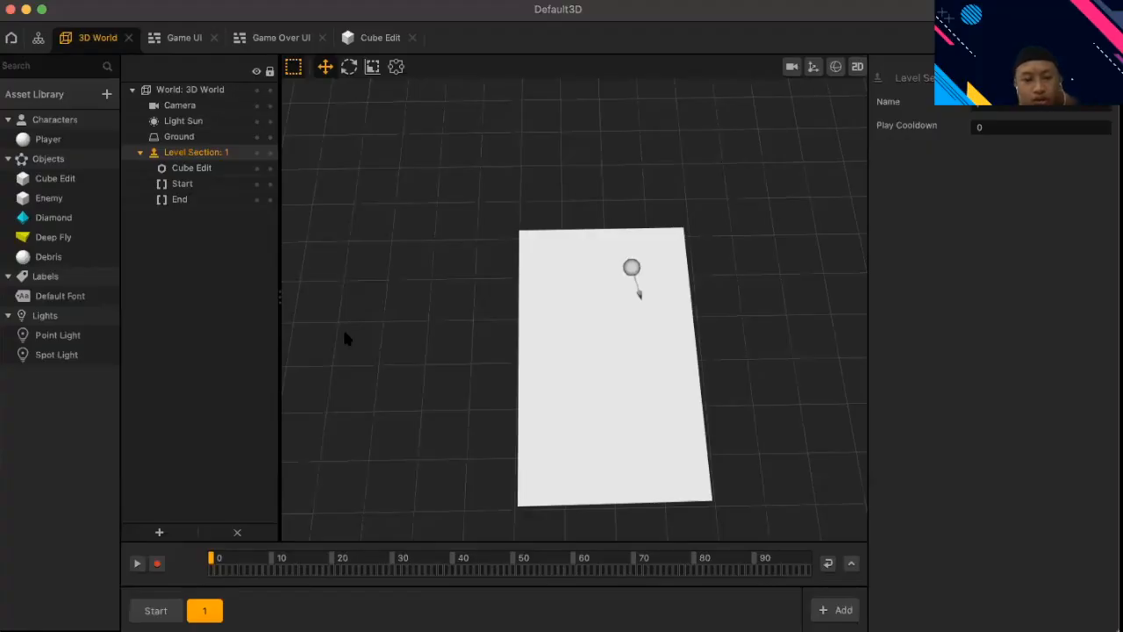
pyautogui.moveTo(345, 333); pyautogui.dragTo(346, 316, button='middle')
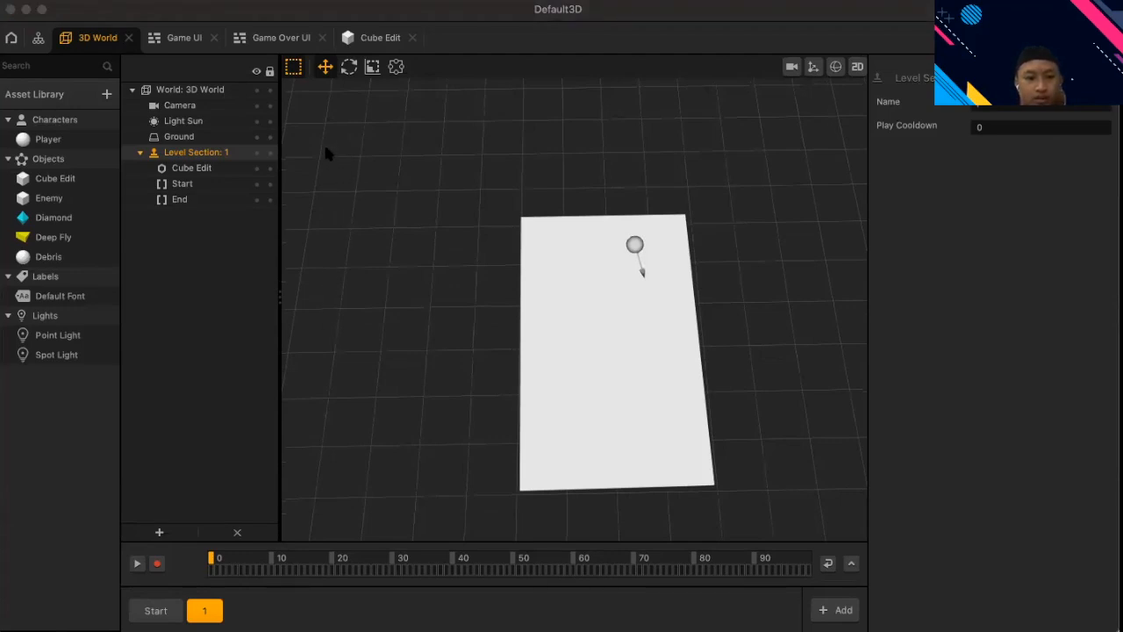
pyautogui.click(191, 11)
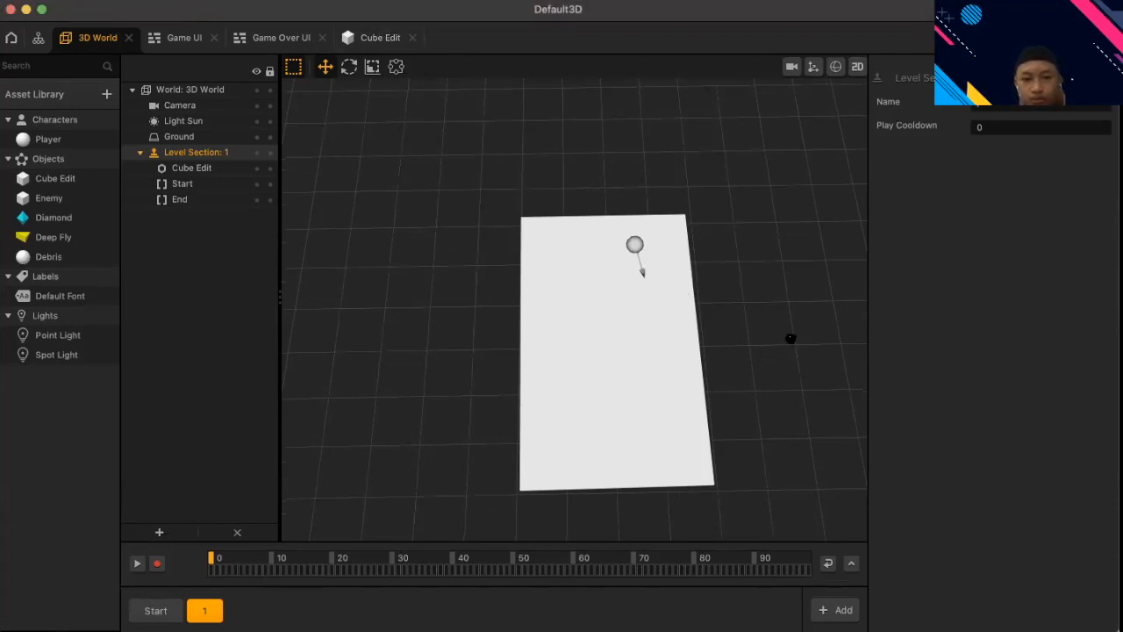
pyautogui.moveTo(792, 336); pyautogui.dragTo(752, 279, button='middle')
pyautogui.scroll(2, 828, 205)
pyautogui.moveTo(827, 206); pyautogui.dragTo(679, 252, button='middle')
pyautogui.scroll(-5, 766, 225)
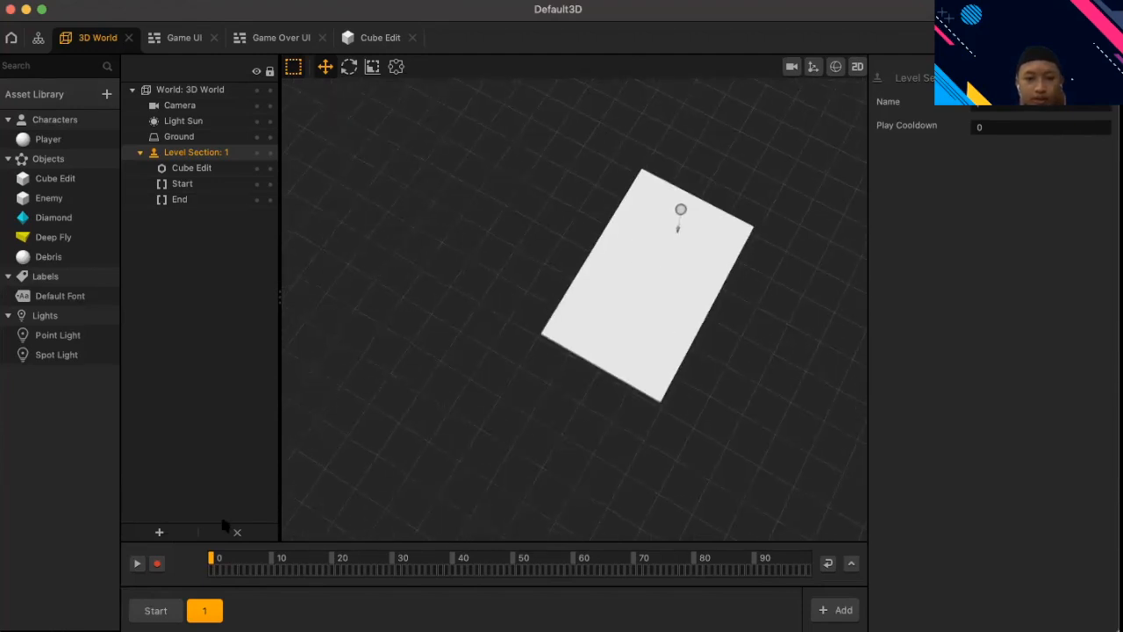
pyautogui.click(157, 605)
pyautogui.moveTo(718, 371); pyautogui.dragTo(704, 456, button='middle')
pyautogui.click(610, 302)
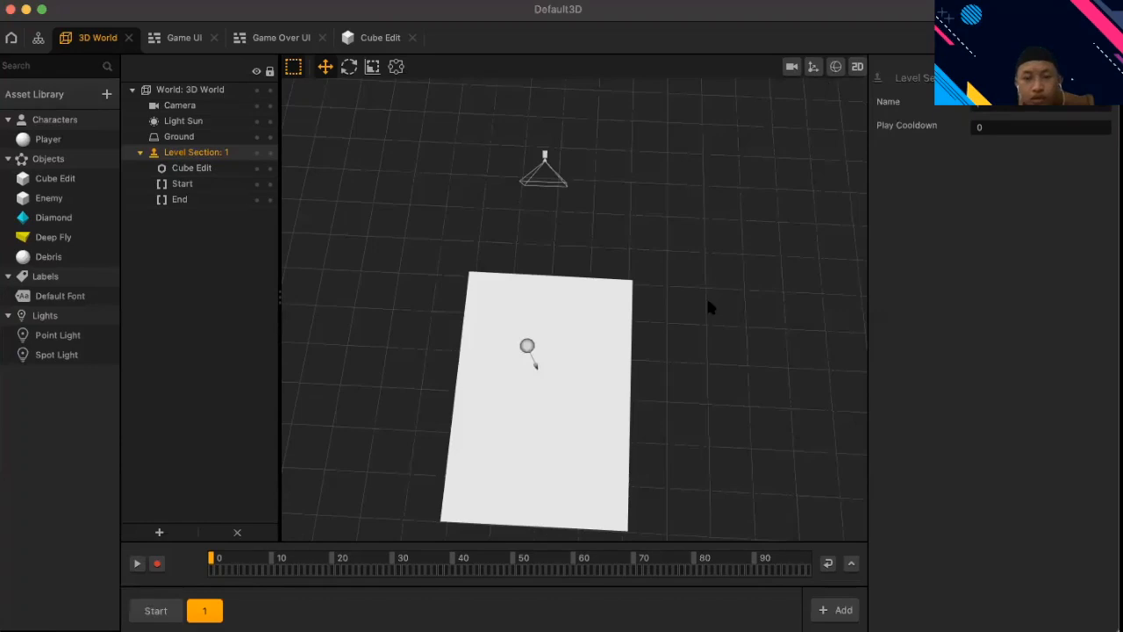
pyautogui.moveTo(709, 302); pyautogui.dragTo(725, 288, button='middle')
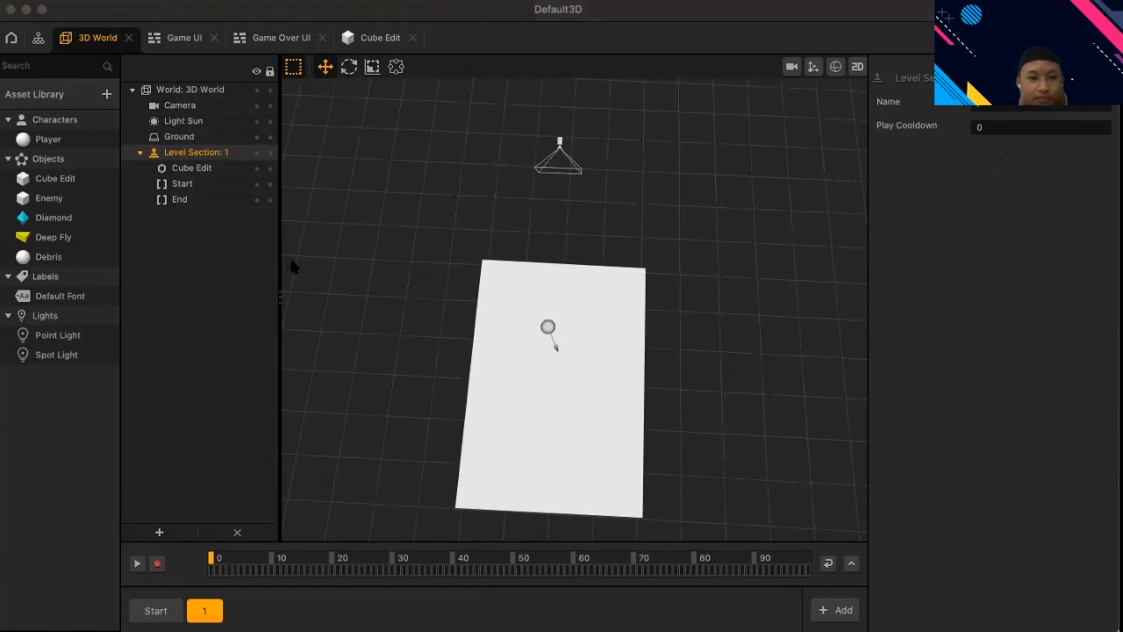
pyautogui.click(193, 7)
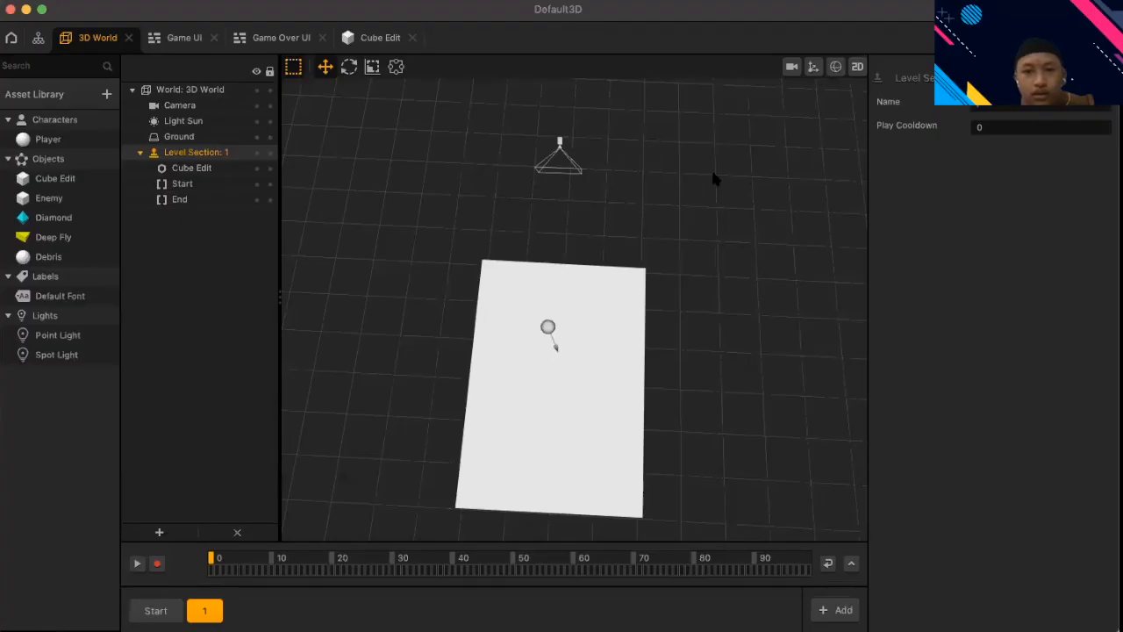
# - Place the Player character on the platform in level section 1 through the camera view and raise it onto the surface
pyautogui.click(792, 68)
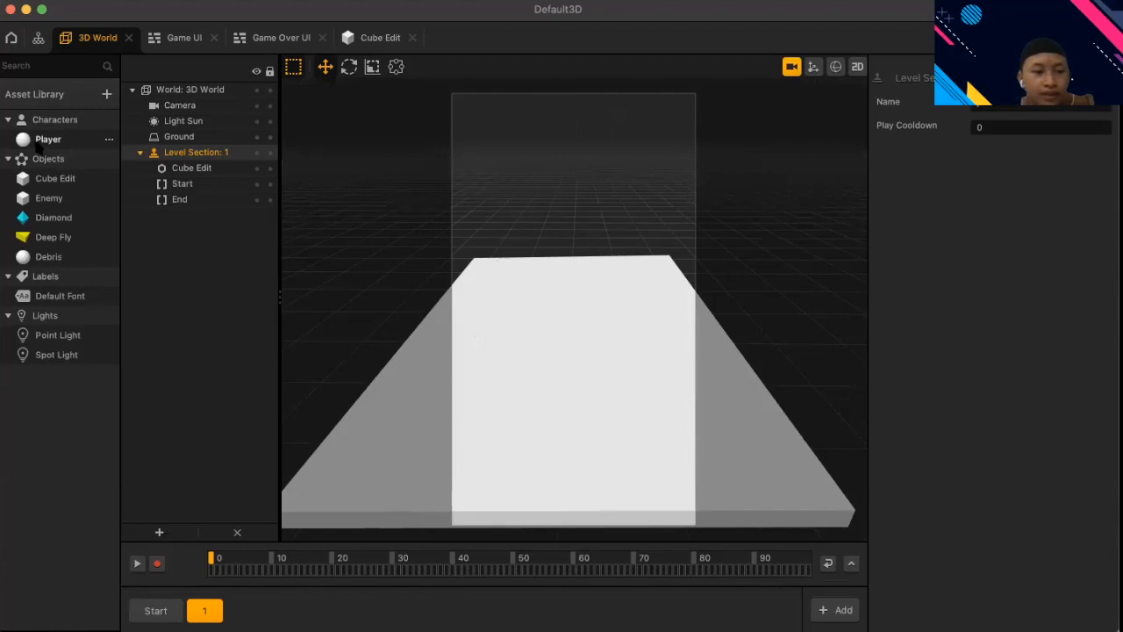
pyautogui.moveTo(36, 147); pyautogui.dragTo(579, 386)
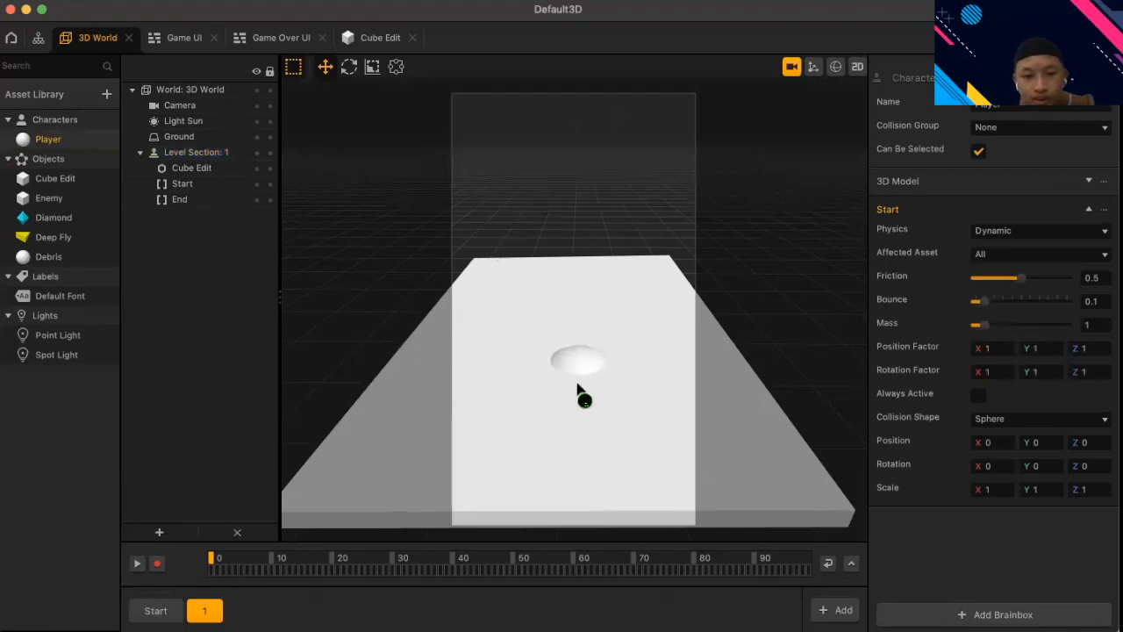
pyautogui.moveTo(575, 334); pyautogui.dragTo(571, 263)
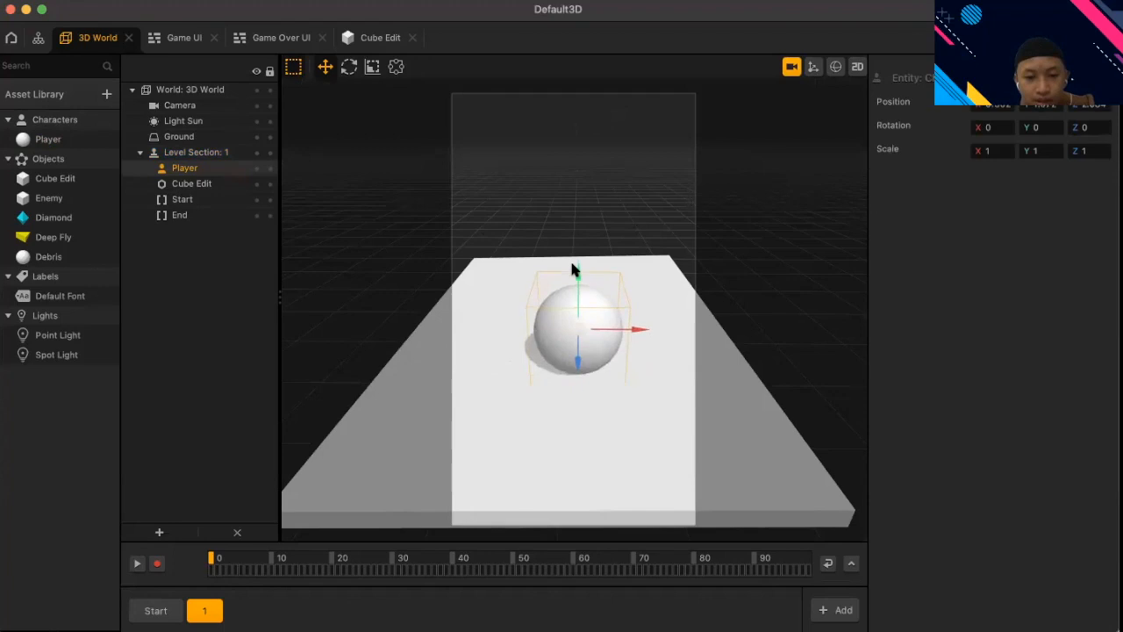
pyautogui.click(791, 67)
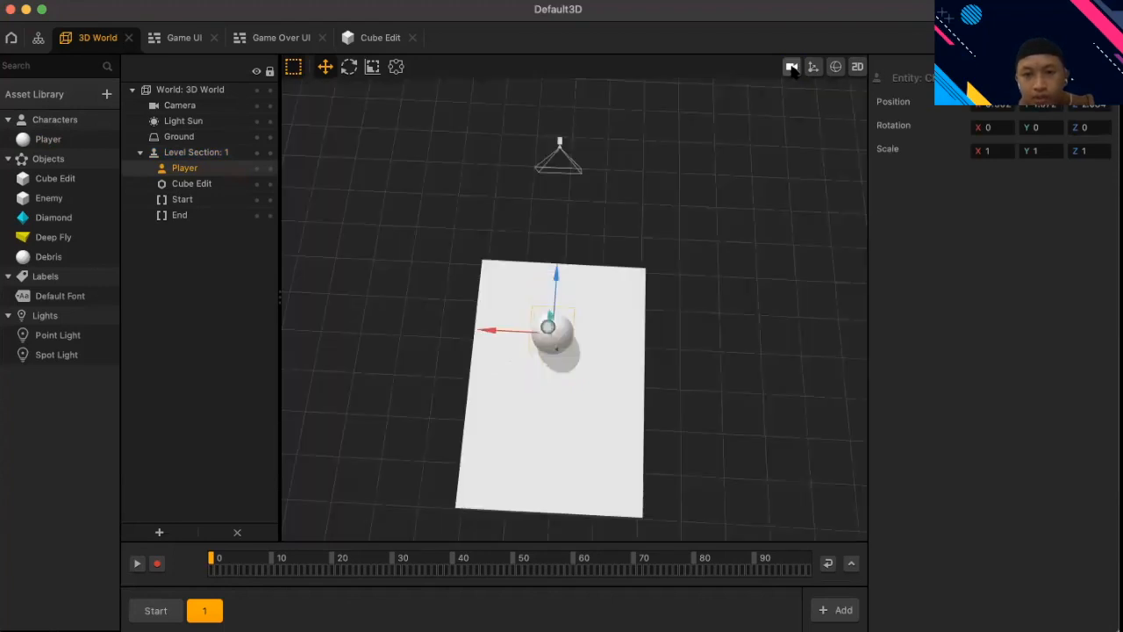
# - Fine-tune the Player ball's height from side views so it sits just on the platform, and return to the camera view
pyautogui.scroll(10, 641, 339)
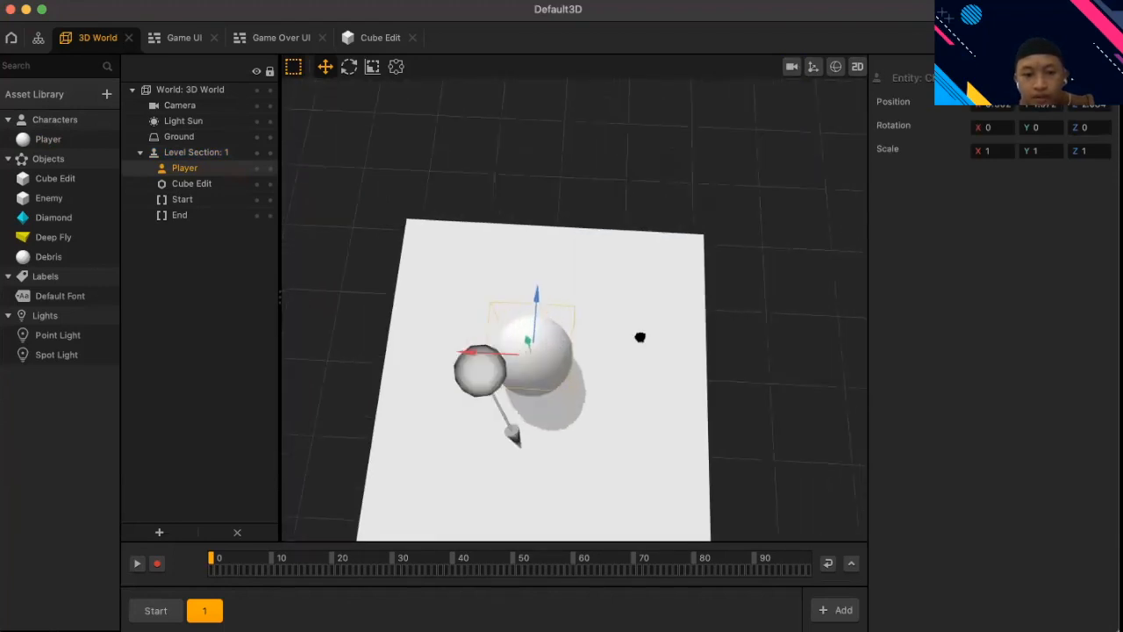
pyautogui.moveTo(639, 336); pyautogui.dragTo(546, 432, button='right')
pyautogui.scroll(5, 585, 263)
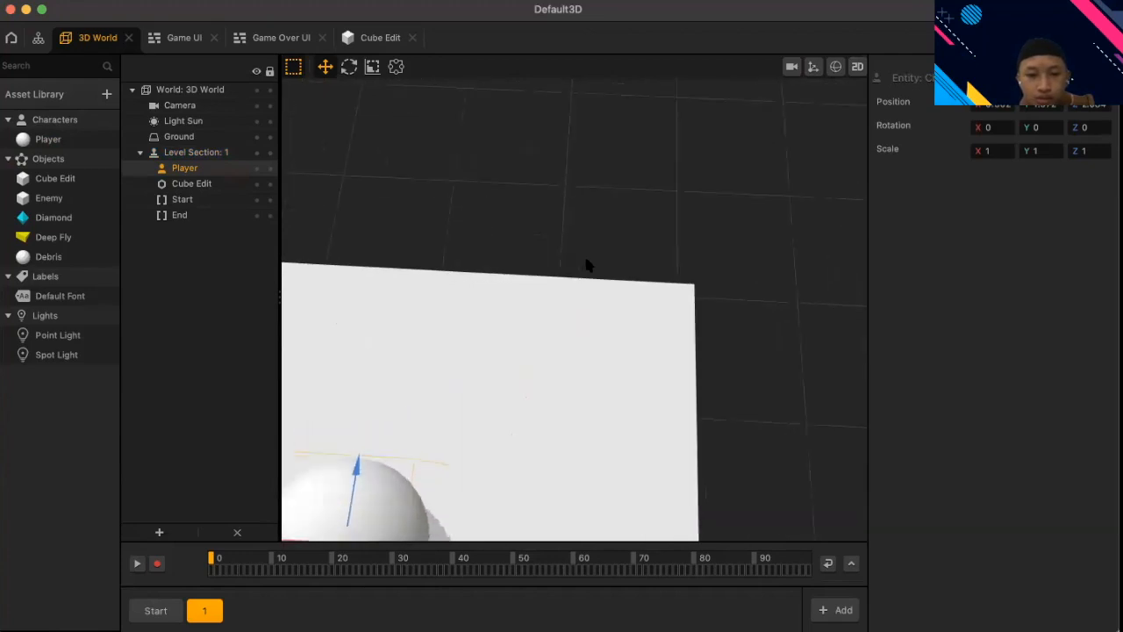
pyautogui.scroll(2, 588, 265)
pyautogui.moveTo(588, 265); pyautogui.dragTo(339, 351, button='right')
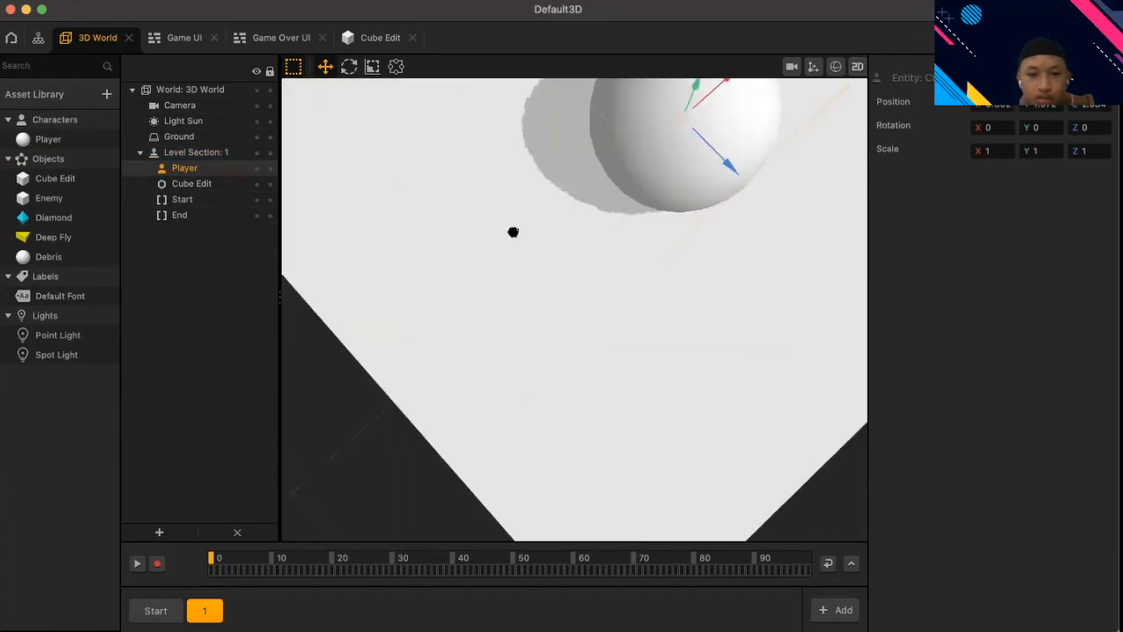
pyautogui.scroll(3, 589, 222)
pyautogui.scroll(-5, 589, 220)
pyautogui.moveTo(672, 319); pyautogui.dragTo(689, 157, button='right')
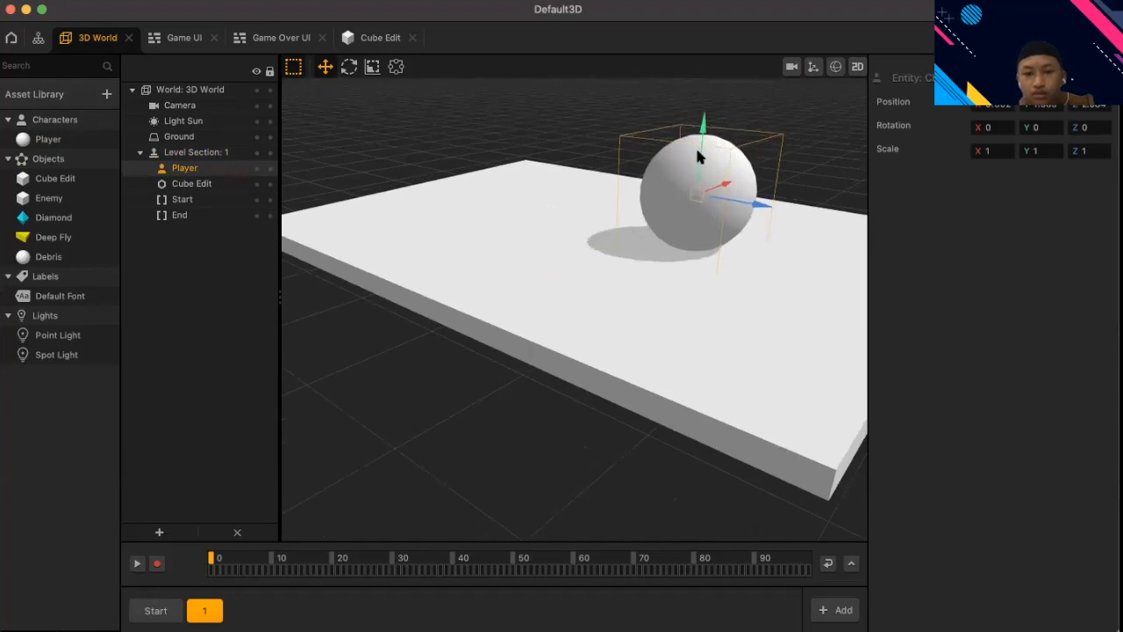
pyautogui.moveTo(709, 414); pyautogui.dragTo(787, 330, button='right')
pyautogui.moveTo(755, 386); pyautogui.dragTo(567, 349, button='right')
pyautogui.moveTo(634, 318); pyautogui.dragTo(817, 323, button='right')
pyautogui.moveTo(718, 219); pyautogui.dragTo(687, 378, button='right')
pyautogui.moveTo(684, 336); pyautogui.dragTo(681, 284, button='right')
pyautogui.moveTo(559, 255); pyautogui.dragTo(560, 252)
pyautogui.moveTo(735, 363); pyautogui.dragTo(745, 469, button='right')
pyautogui.click(791, 70)
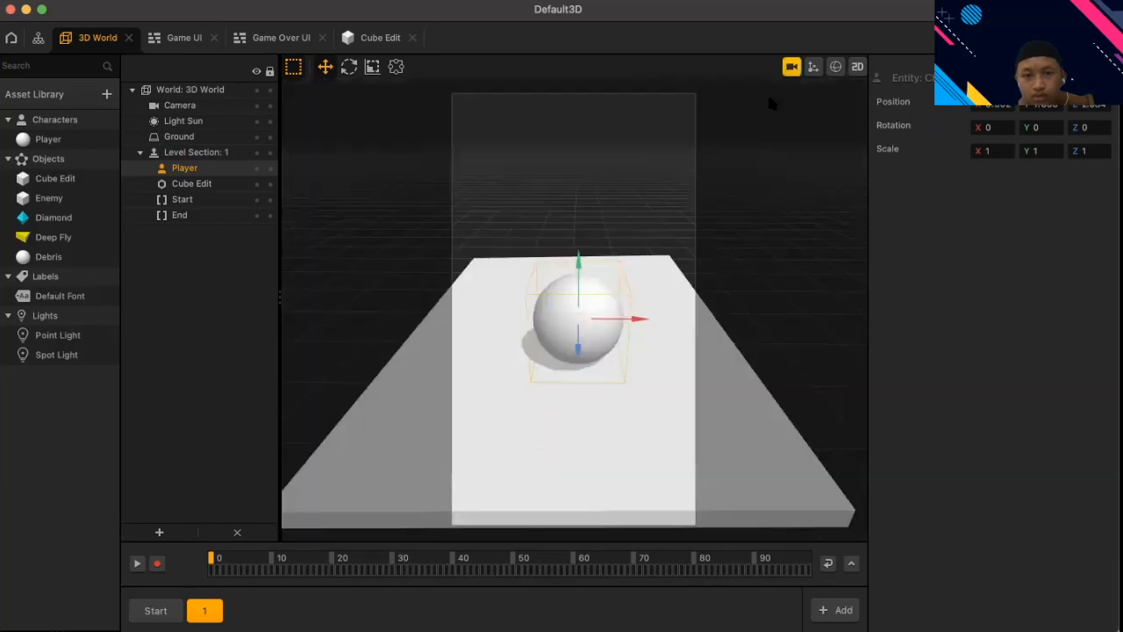
pyautogui.click(643, 349)
pyautogui.click(766, 304)
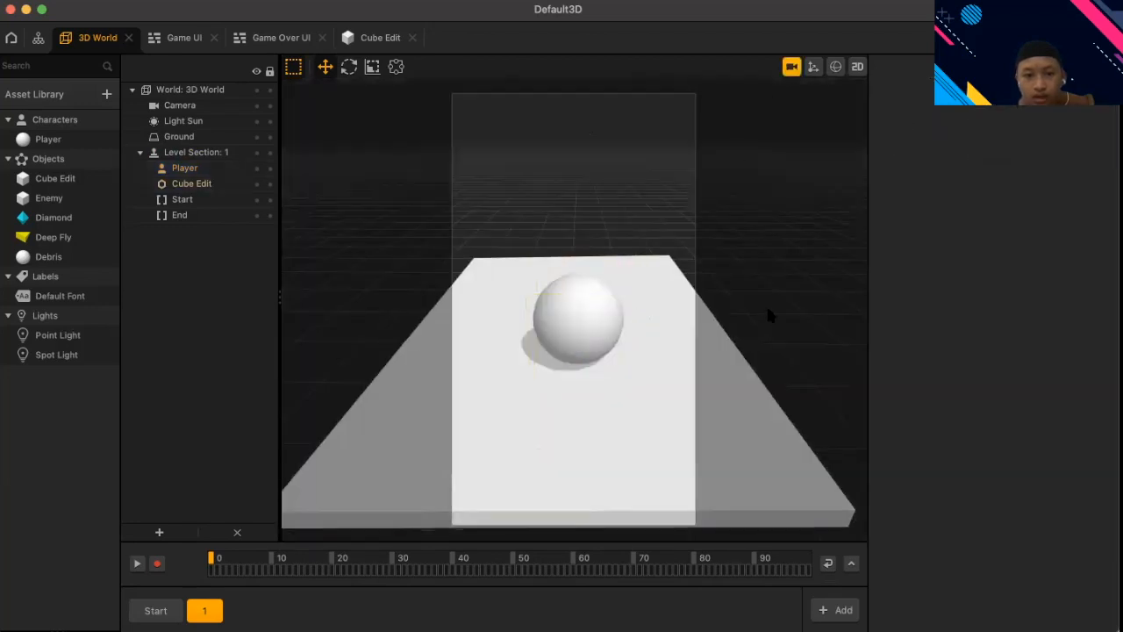
pyautogui.click(573, 314)
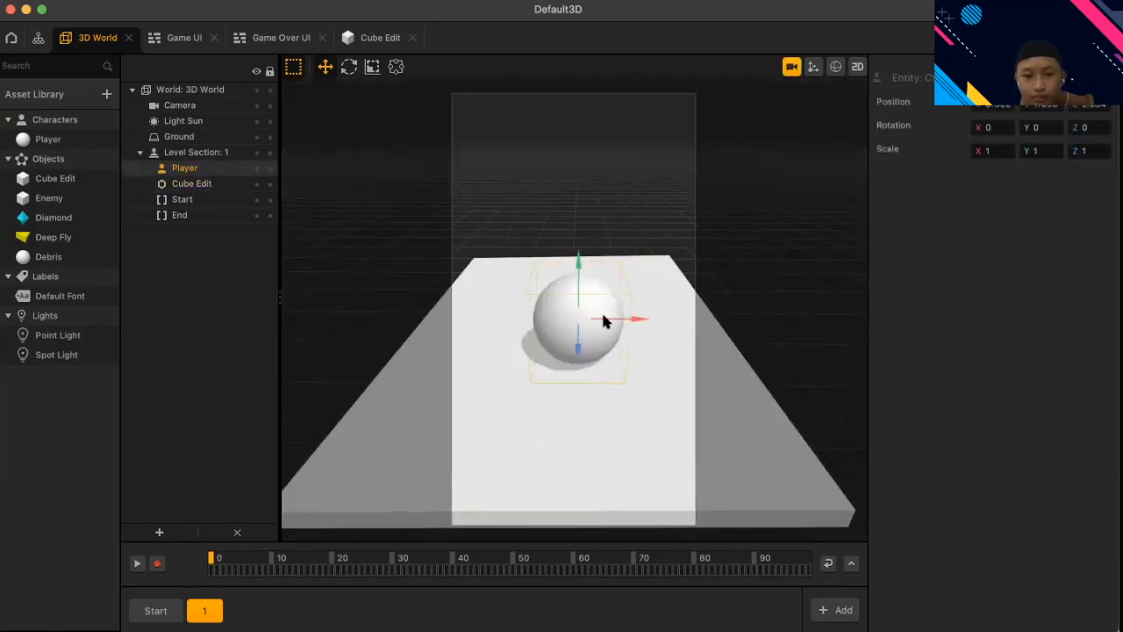
pyautogui.click(592, 191)
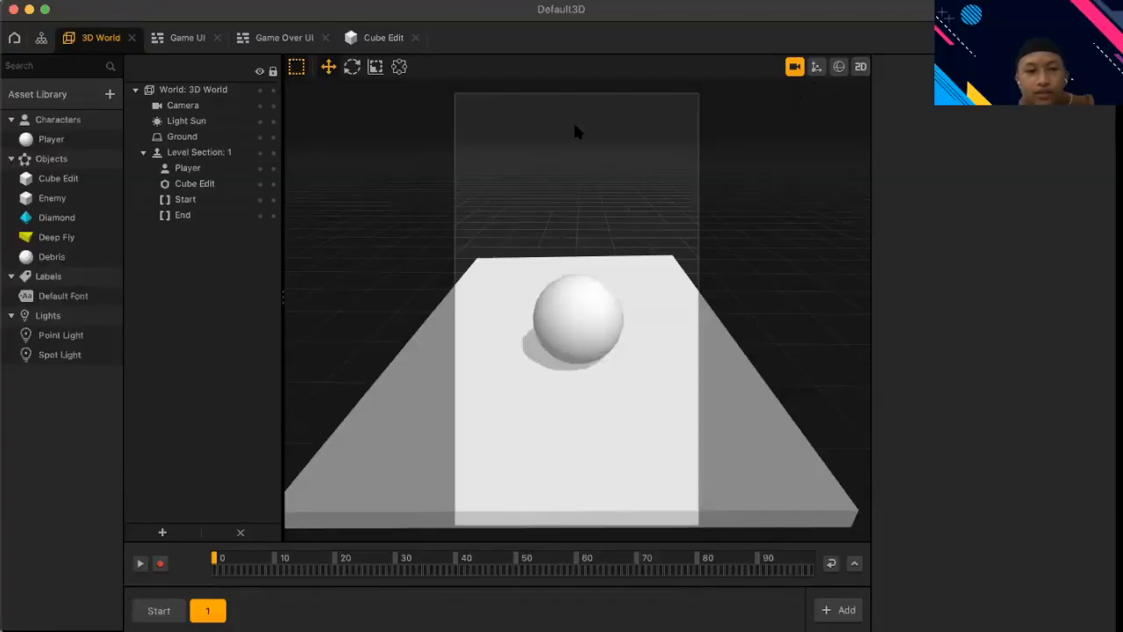
# - Open the Player character's node graph and set its Start node's Physics to Kinematic
pyautogui.doubleClick(46, 140)
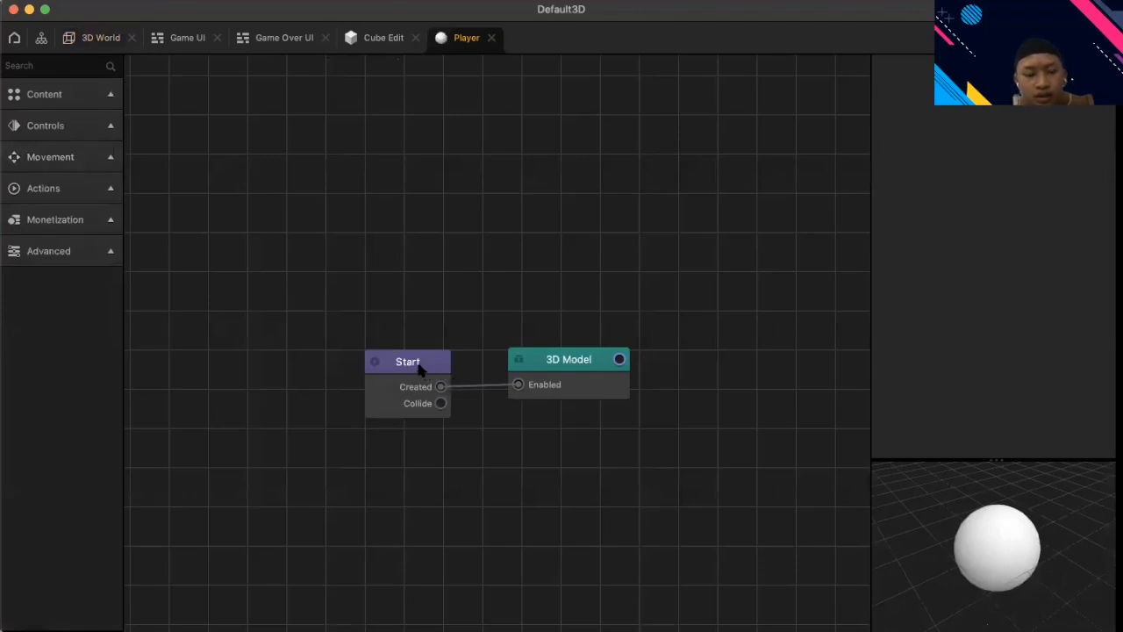
pyautogui.click(413, 370)
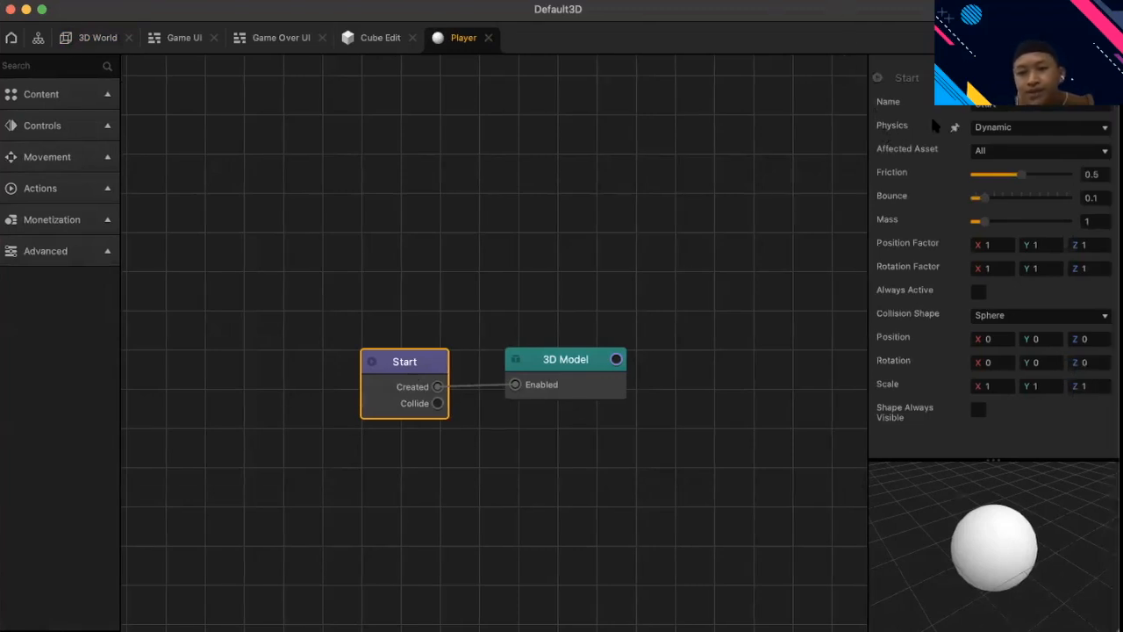
pyautogui.click(994, 129)
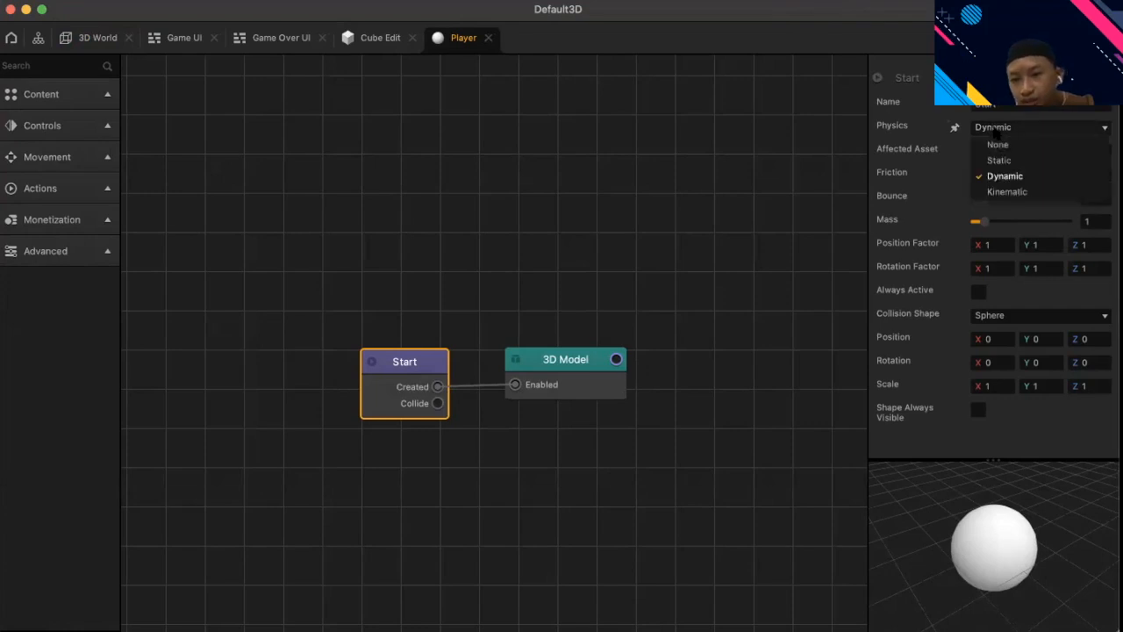
pyautogui.click(994, 192)
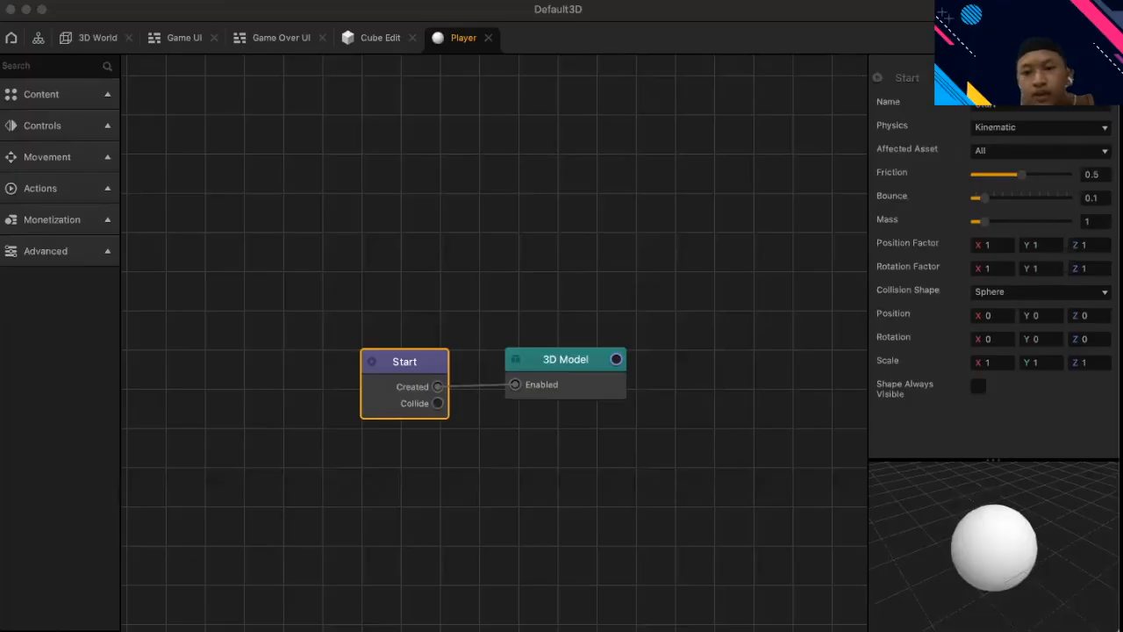
pyautogui.click(1094, 38)
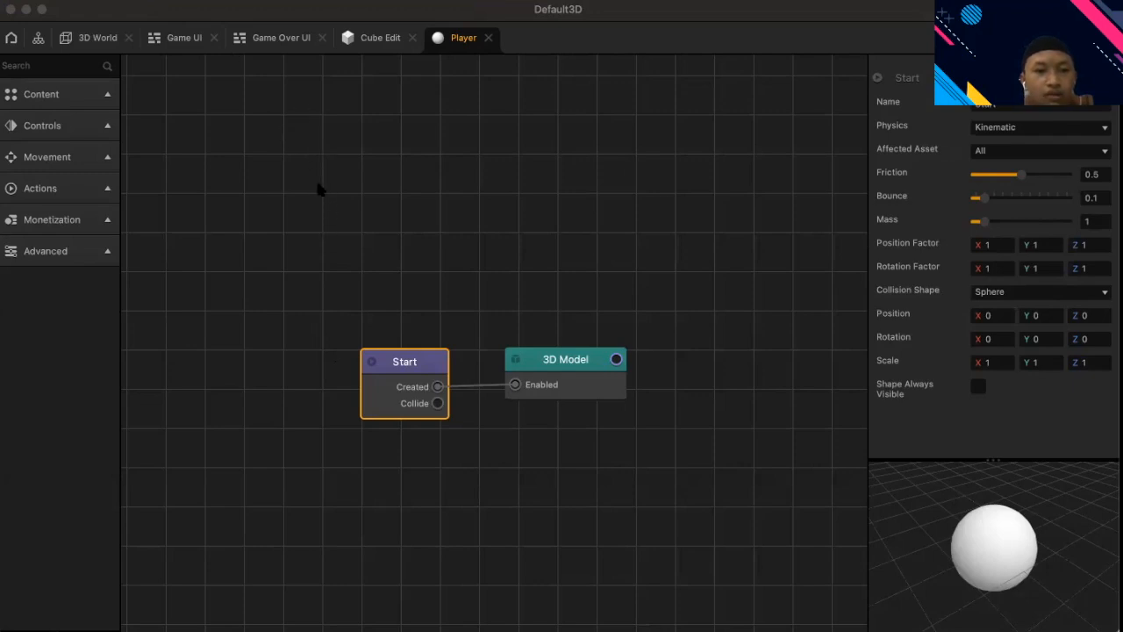
pyautogui.click(191, 12)
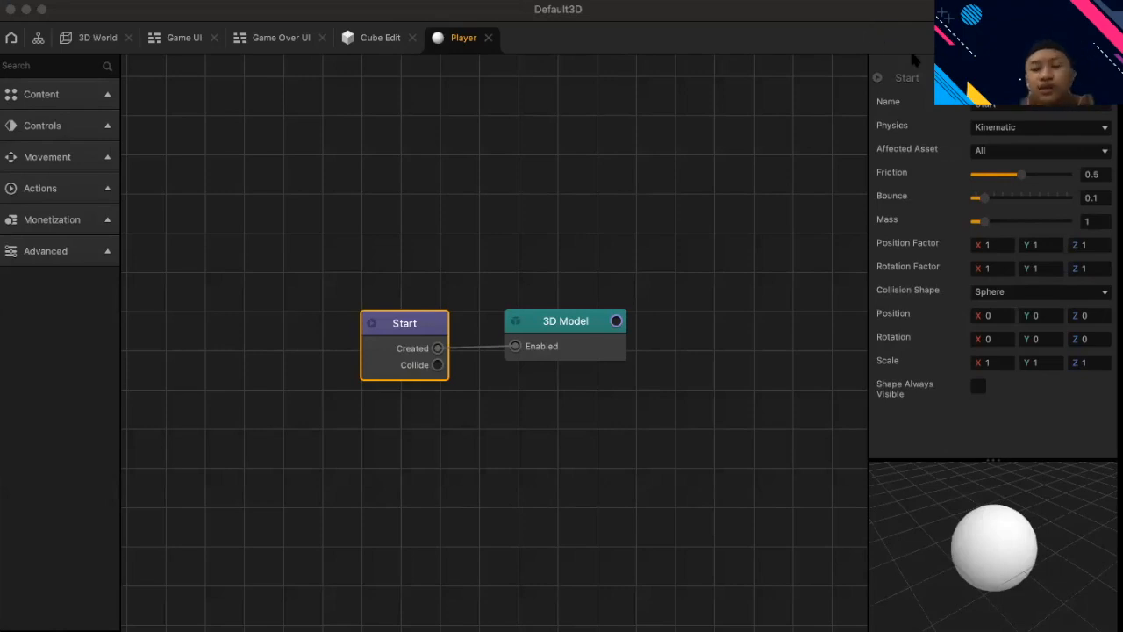
# - Return to the 3D World and compare the contents of level sections Start and 1
pyautogui.click(74, 42)
pyautogui.click(204, 610)
pyautogui.click(156, 610)
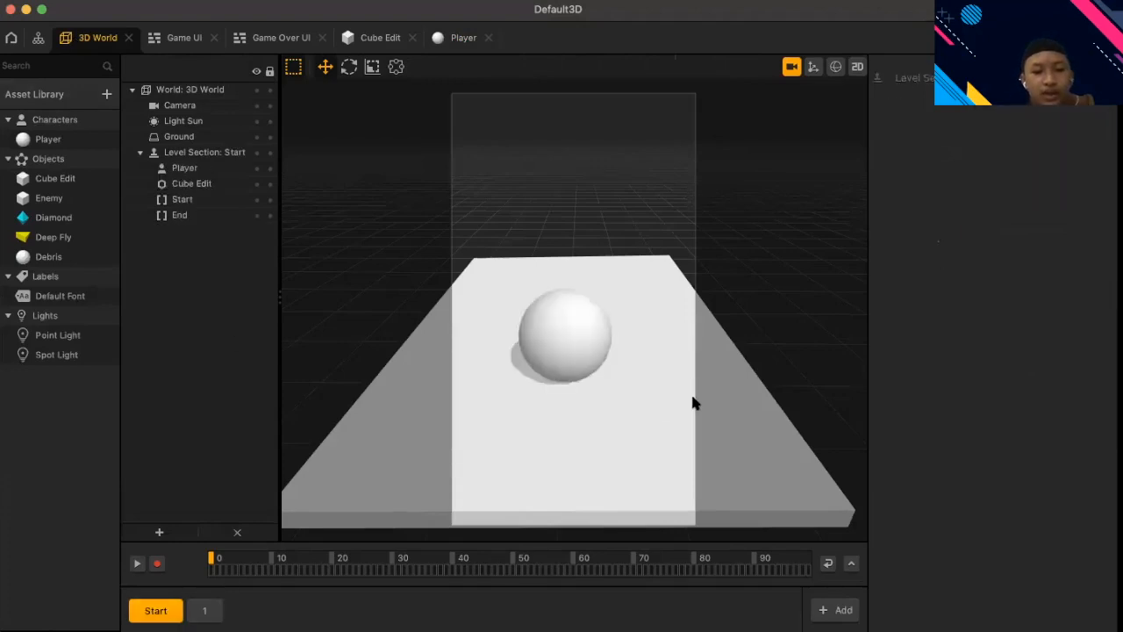
pyautogui.click(204, 609)
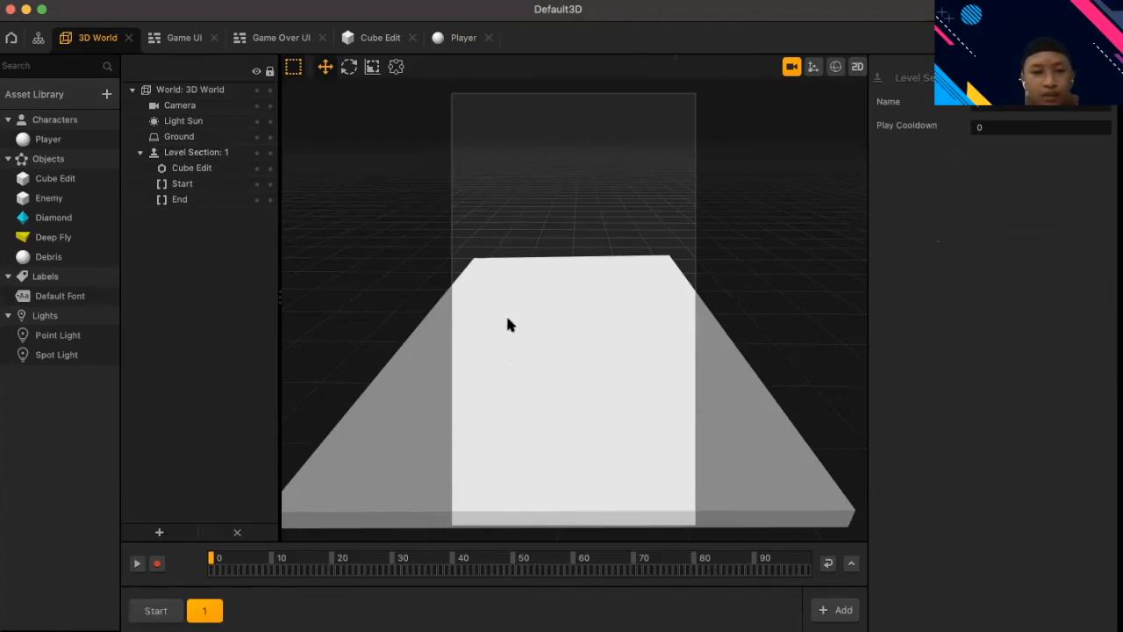
pyautogui.click(48, 138)
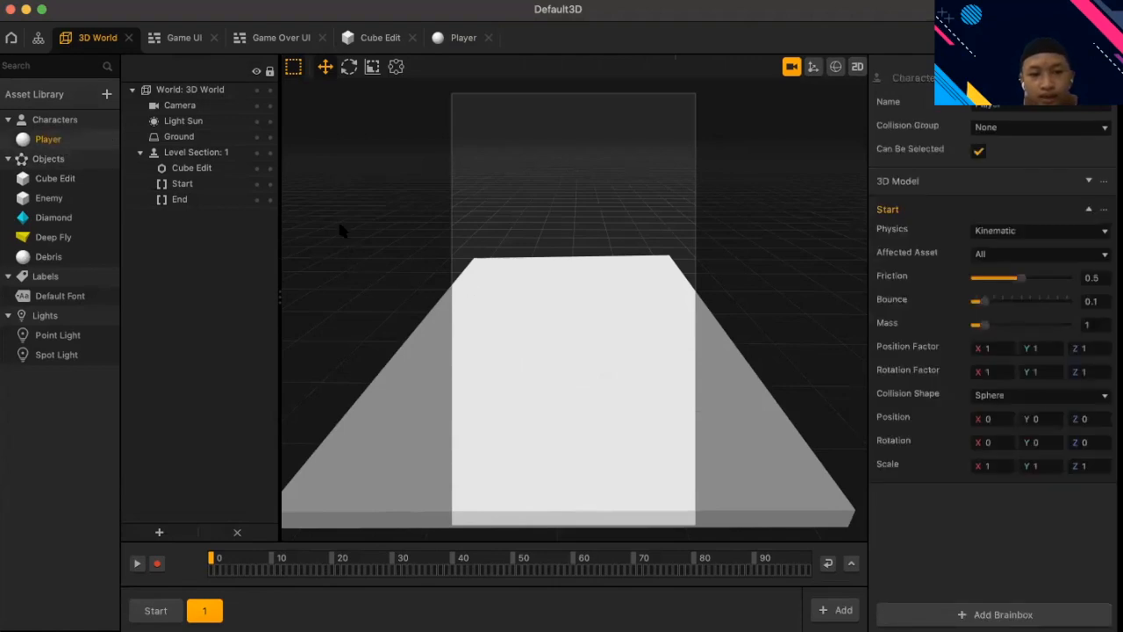
pyautogui.moveTo(32, 141); pyautogui.dragTo(594, 368)
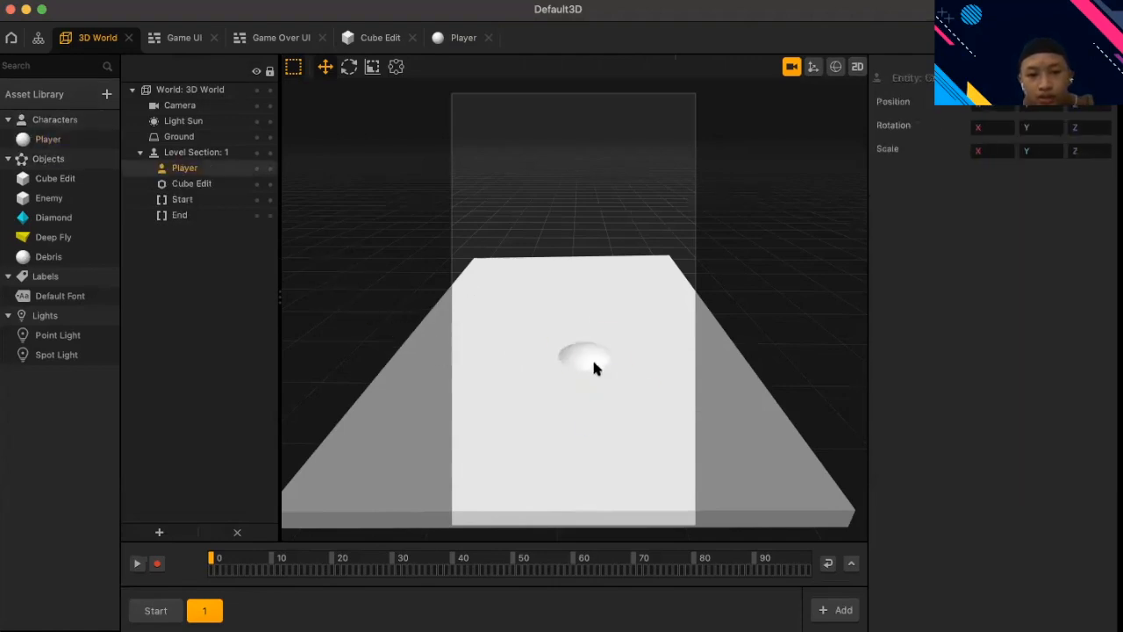
pyautogui.moveTo(556, 324); pyautogui.dragTo(562, 321)
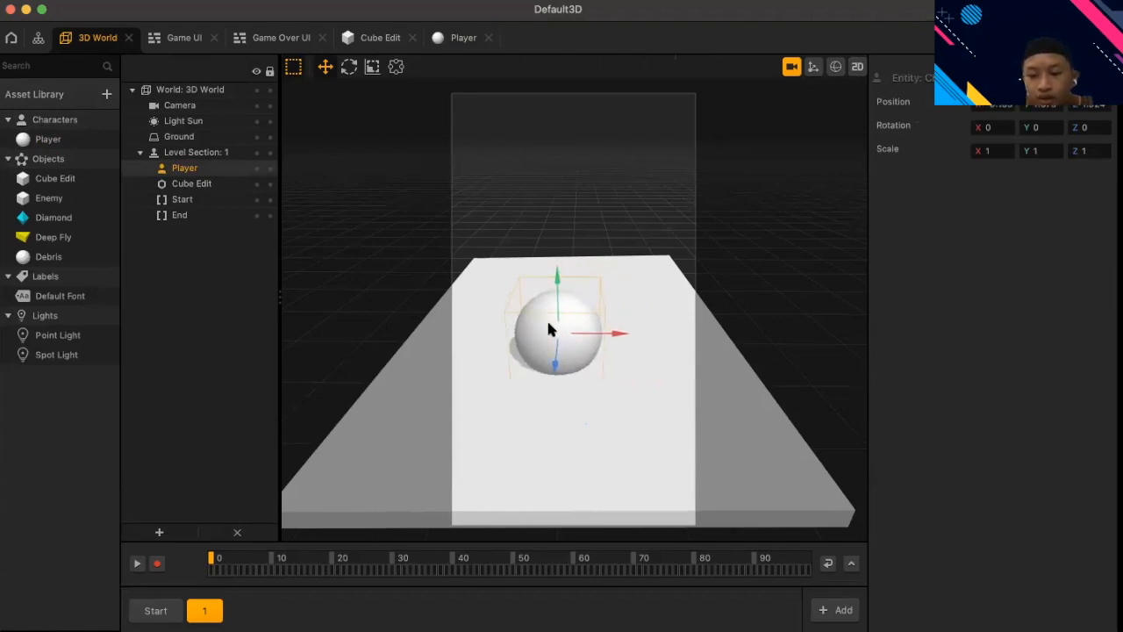
pyautogui.press('Delete')
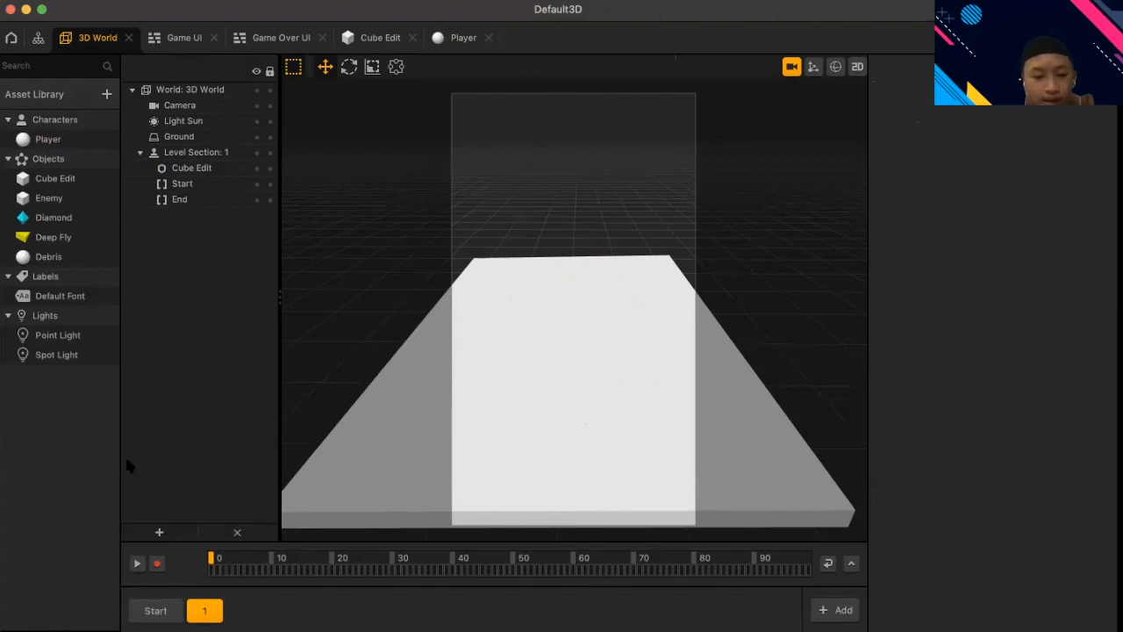
# - Show the Start level section again, return to the Player's node graph and add a Touch Move node above Start
pyautogui.click(155, 610)
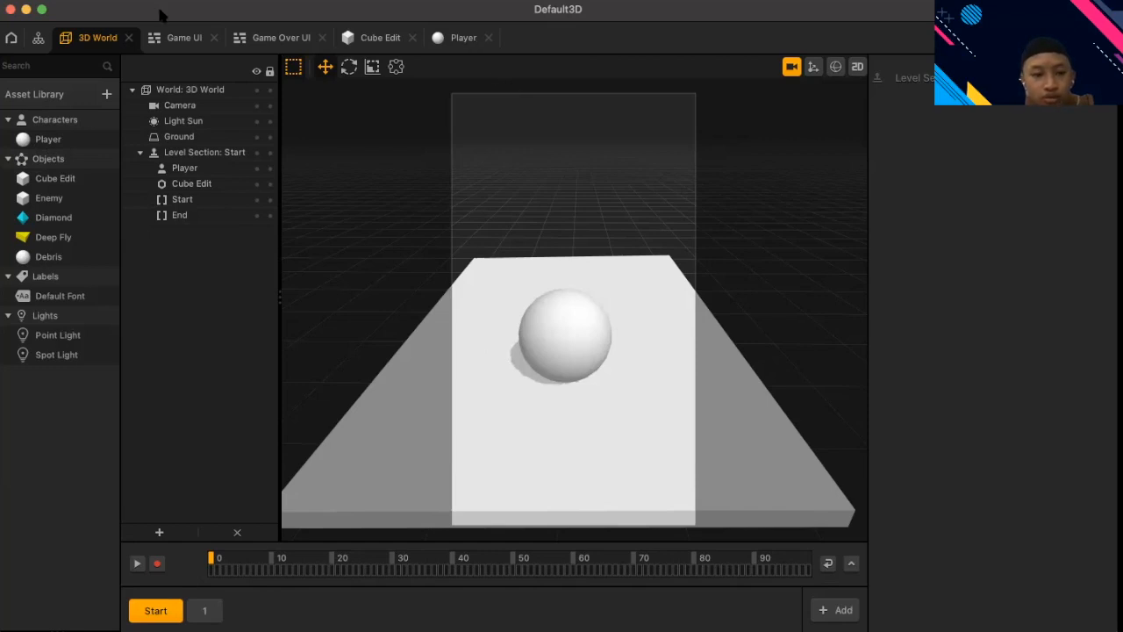
pyautogui.click(456, 54)
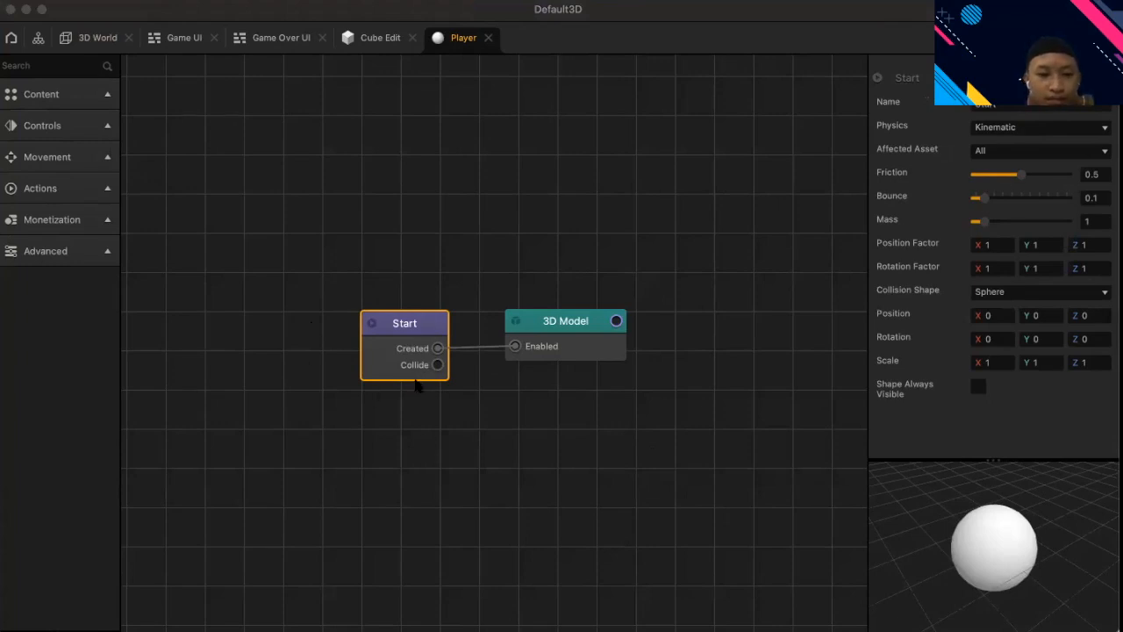
pyautogui.click(199, 15)
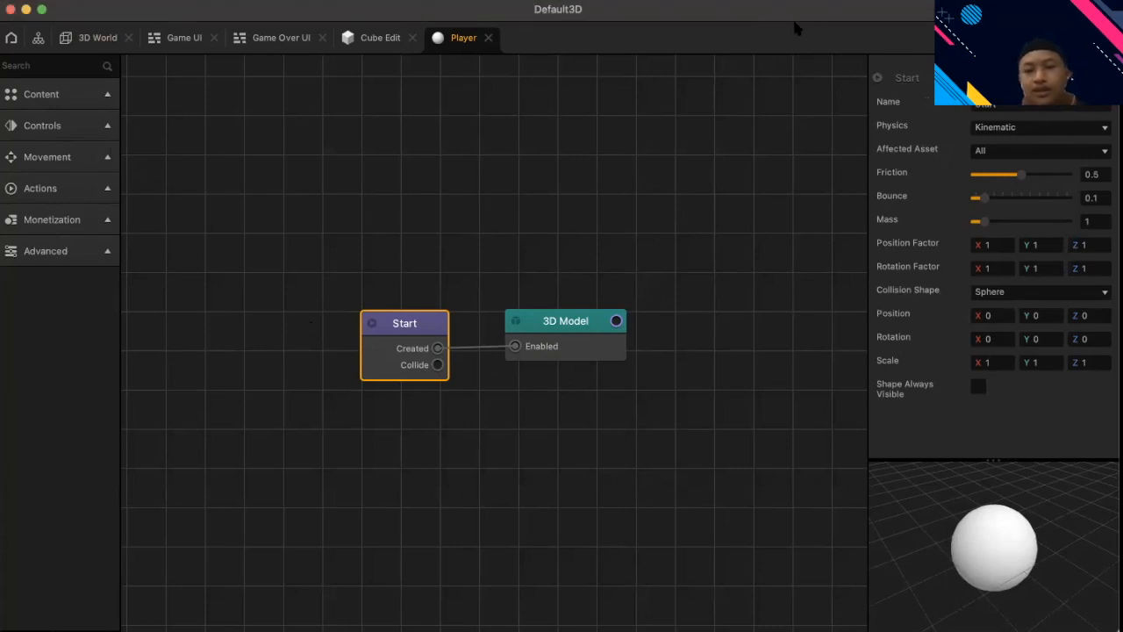
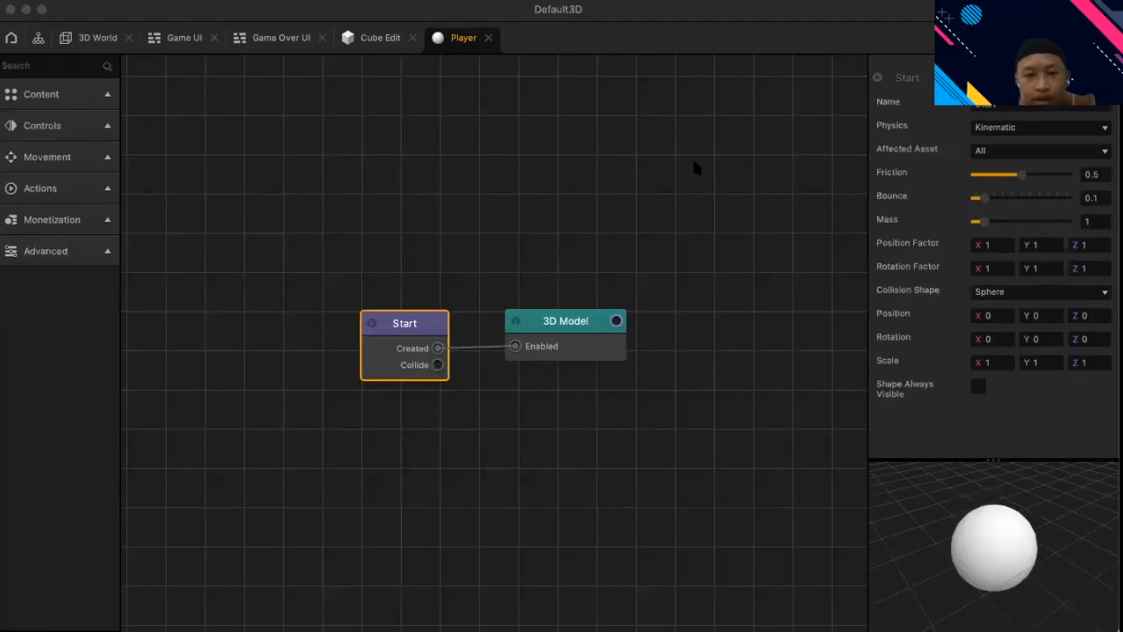
pyautogui.click(27, 65)
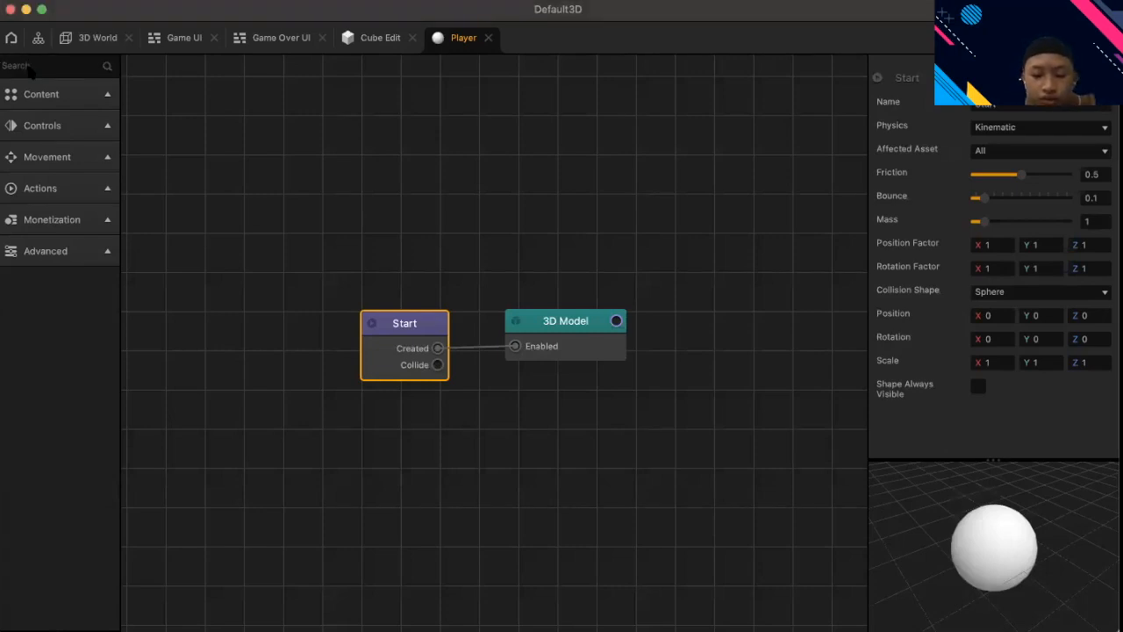
pyautogui.click(27, 66)
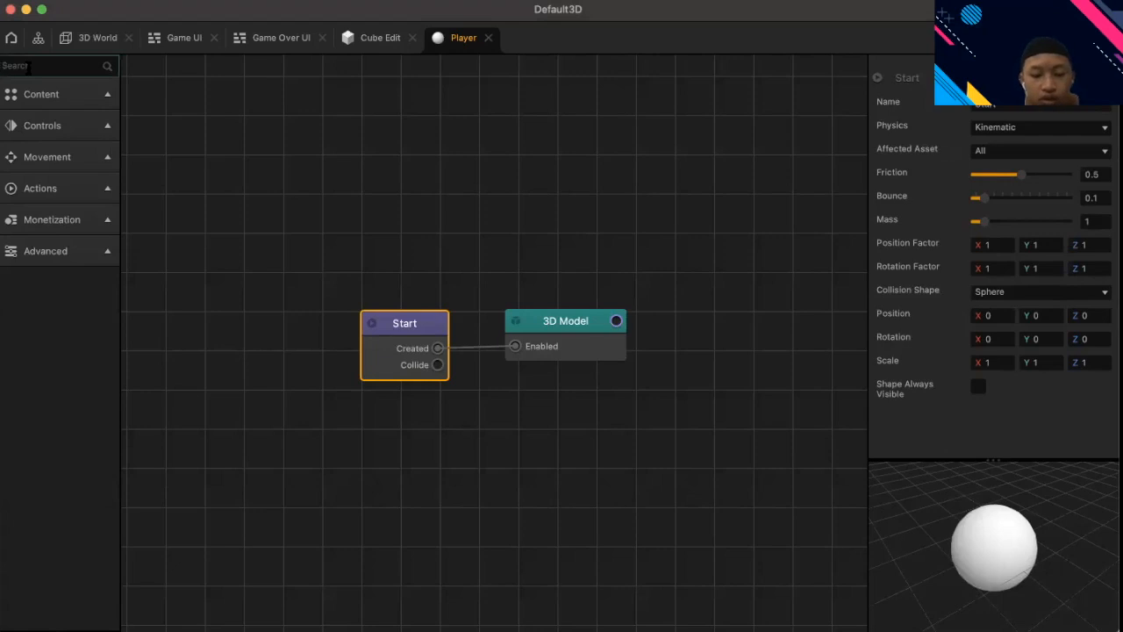
pyautogui.write('Tou')
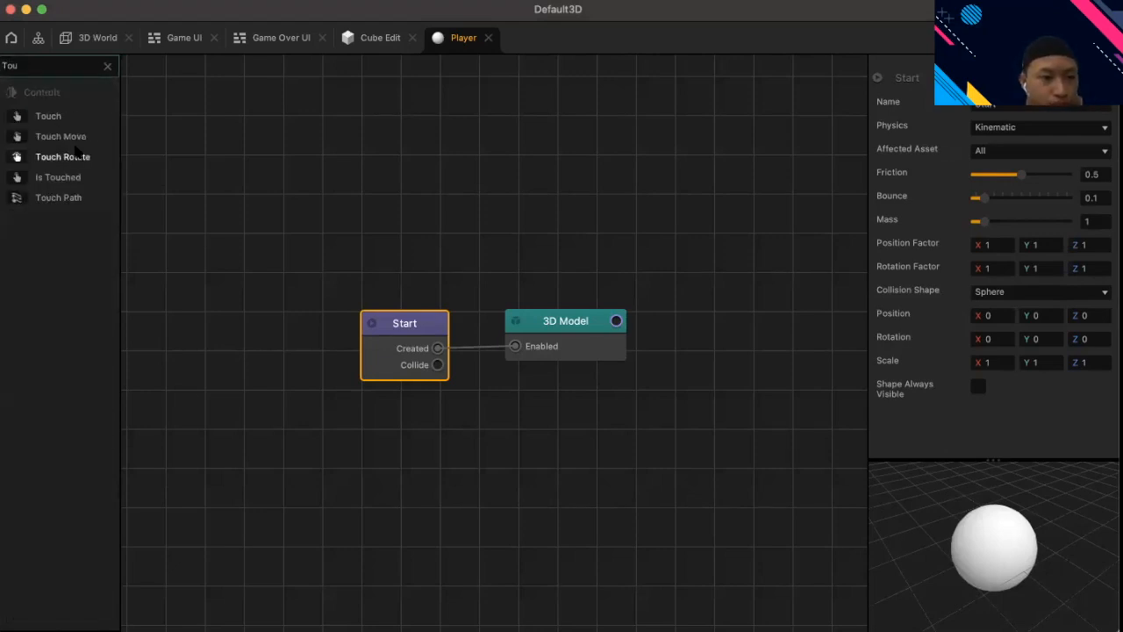
pyautogui.moveTo(66, 137); pyautogui.dragTo(466, 210)
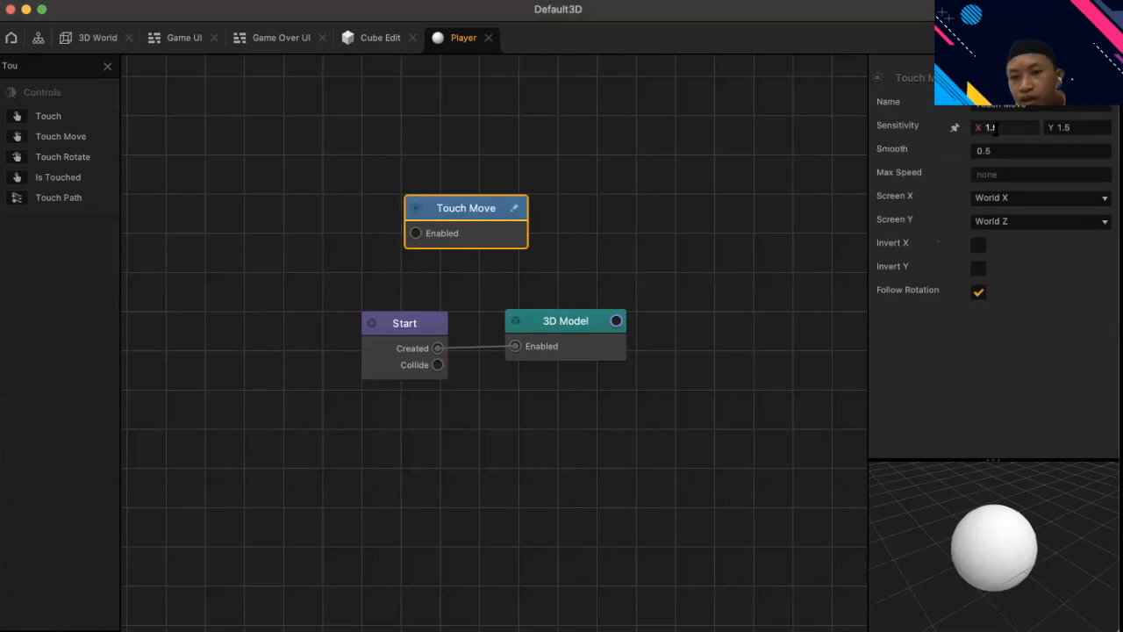
# - Set the Touch Move sensitivity to 1 on X and 0 on Y
pyautogui.click(1037, 129)
pyautogui.press('BackSpace')
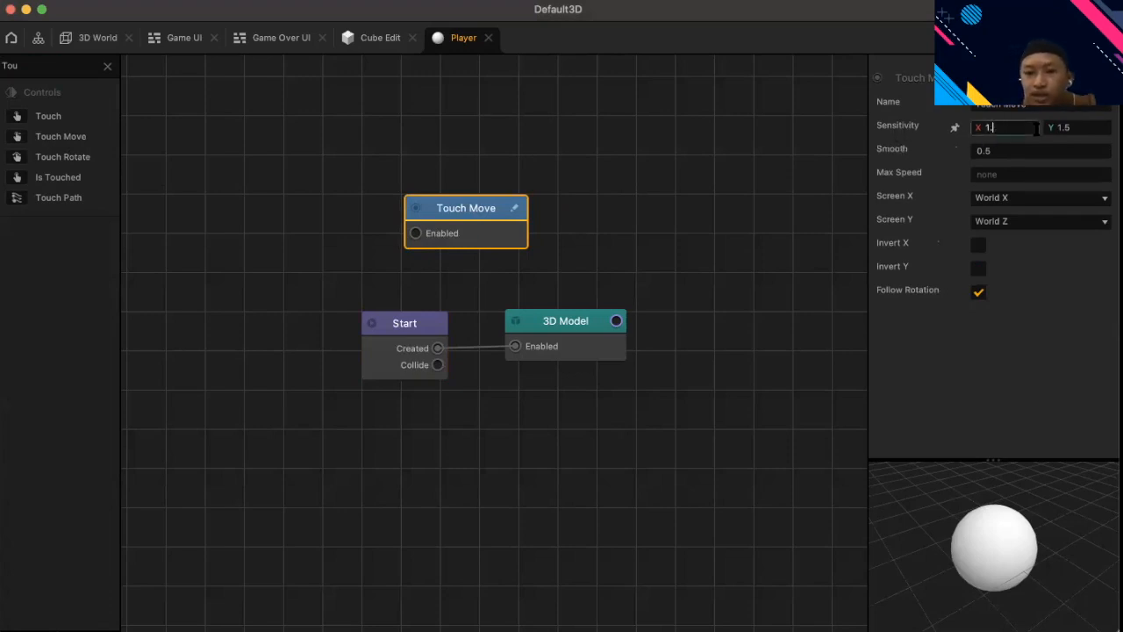
pyautogui.click(1096, 128)
pyautogui.press('BackSpace')
pyautogui.press('BackSpace')
pyautogui.press('BackSpace')
pyautogui.write('0')
pyautogui.click(792, 12)
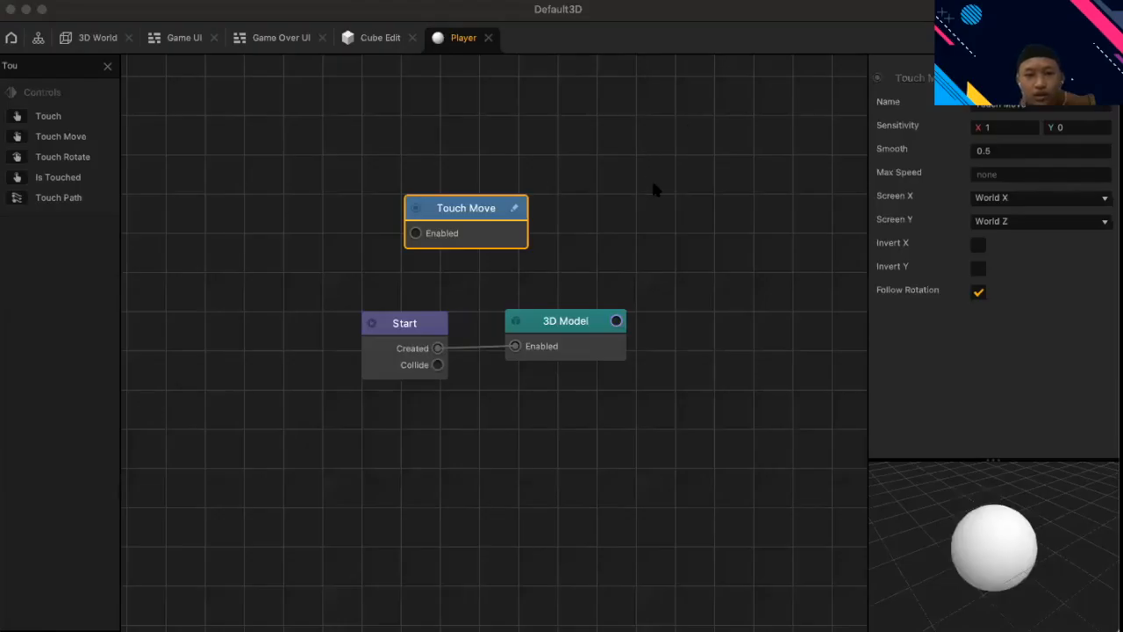
# - Connect the Touch Move node's Enabled input to the Start node's Created output
pyautogui.click(426, 254)
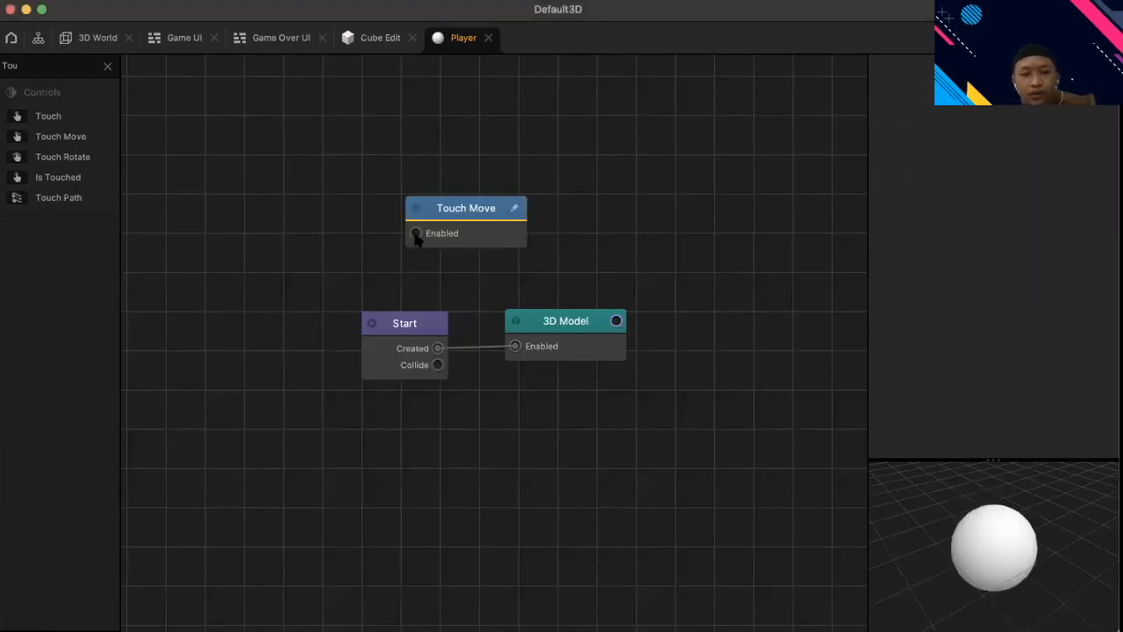
pyautogui.click(416, 237)
pyautogui.moveTo(402, 275); pyautogui.dragTo(437, 347)
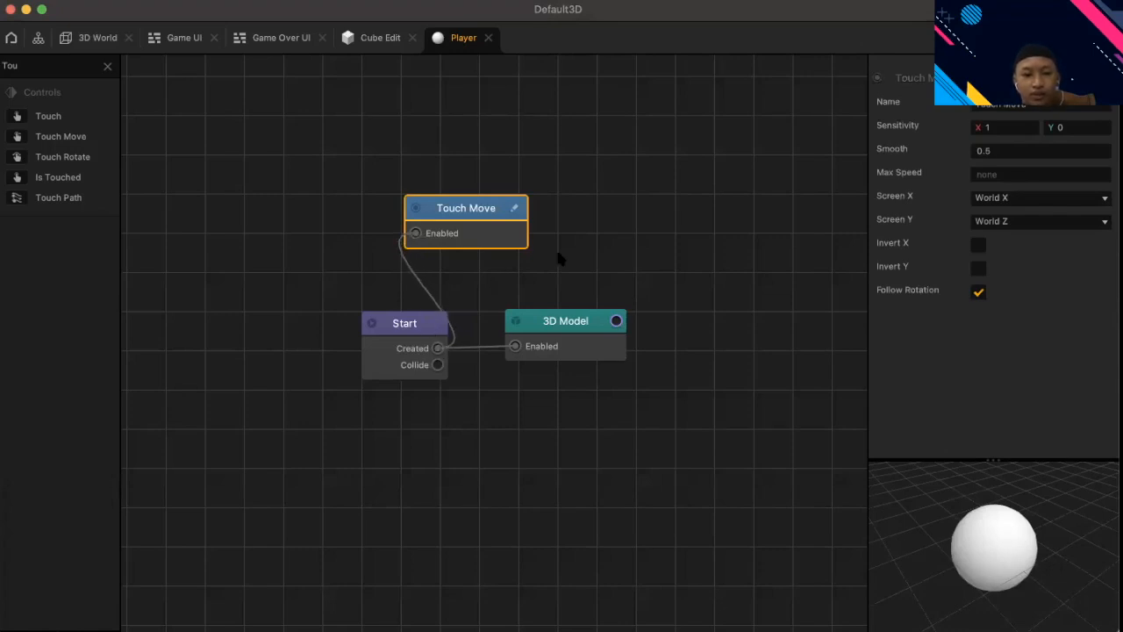
# - Rearrange the Player's graph so Touch Move sits just above Start and 3D Model lies beside Start
pyautogui.click(589, 243)
pyautogui.moveTo(441, 207); pyautogui.dragTo(260, 337)
pyautogui.moveTo(415, 325); pyautogui.dragTo(408, 333)
pyautogui.moveTo(568, 322)
pyautogui.mouseDown()
pyautogui.moveTo(595, 333)
pyautogui.moveTo(575, 337)
pyautogui.mouseUp()
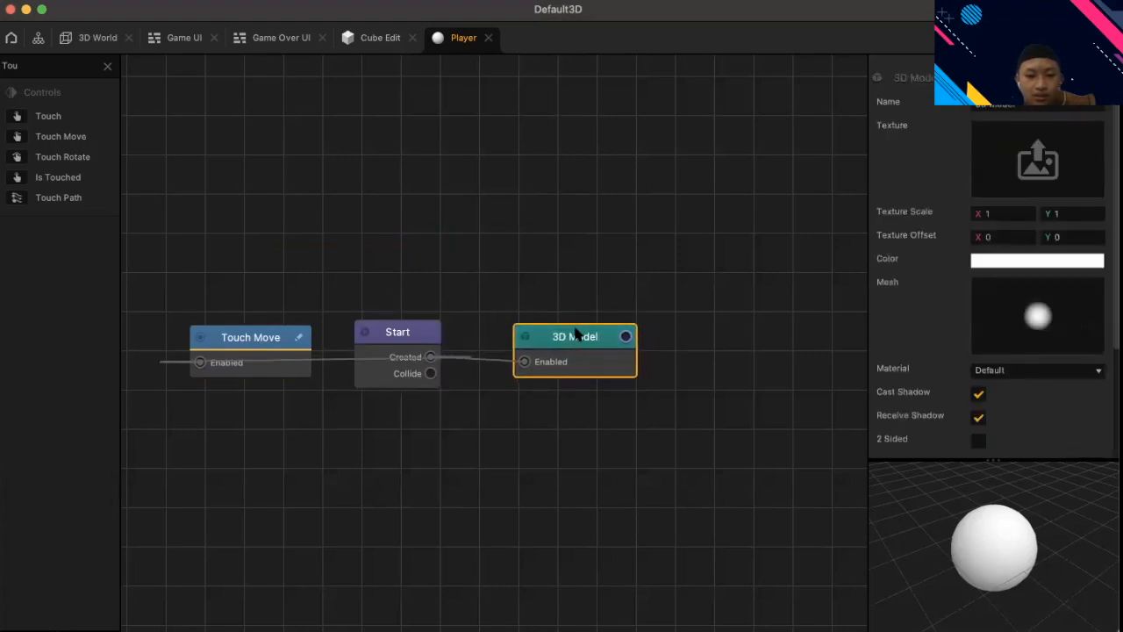
pyautogui.moveTo(285, 329); pyautogui.dragTo(429, 243)
pyautogui.click(615, 213)
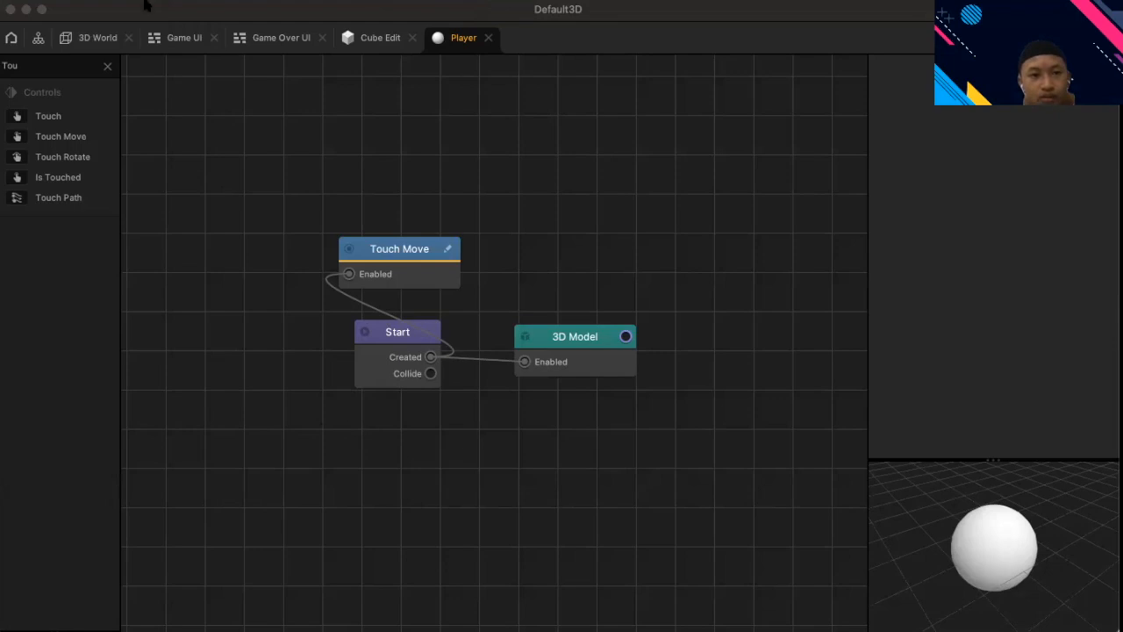
pyautogui.click(196, 11)
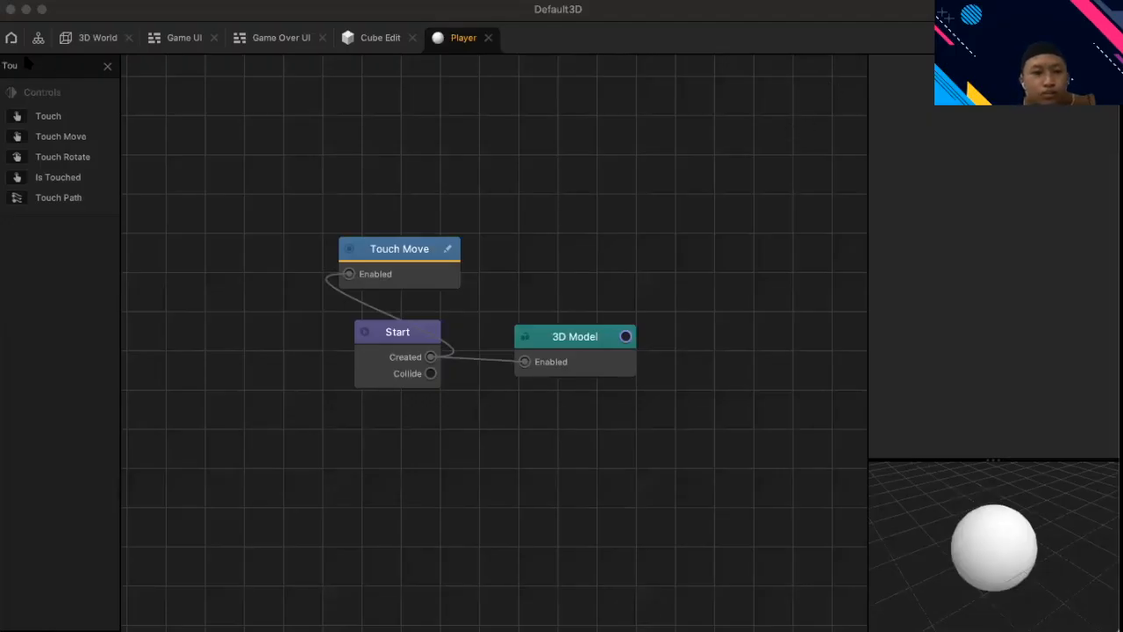
# - Find the Position Limiter node and add it to the Player's graph beside Touch Move, above 3D Model
pyautogui.click(107, 66)
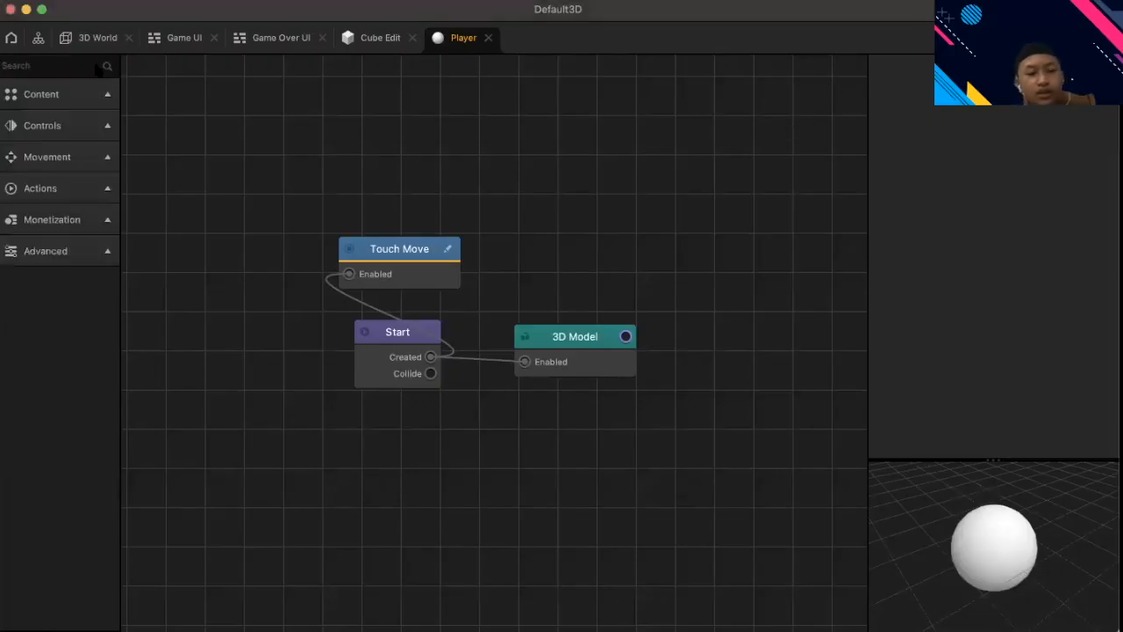
pyautogui.click(53, 67)
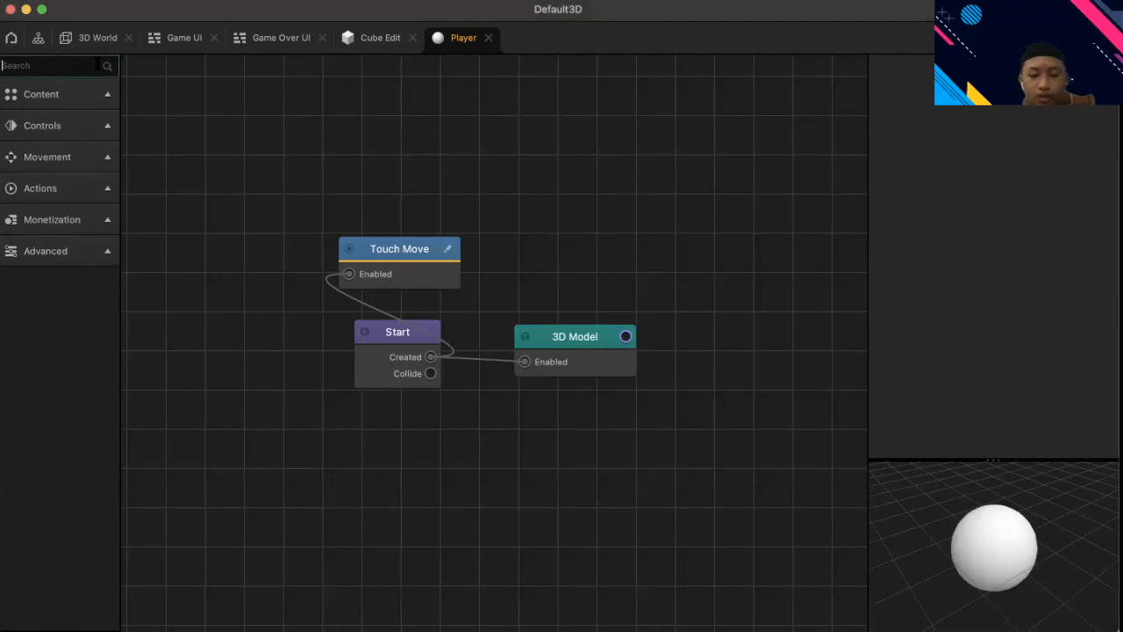
pyautogui.write('Pos')
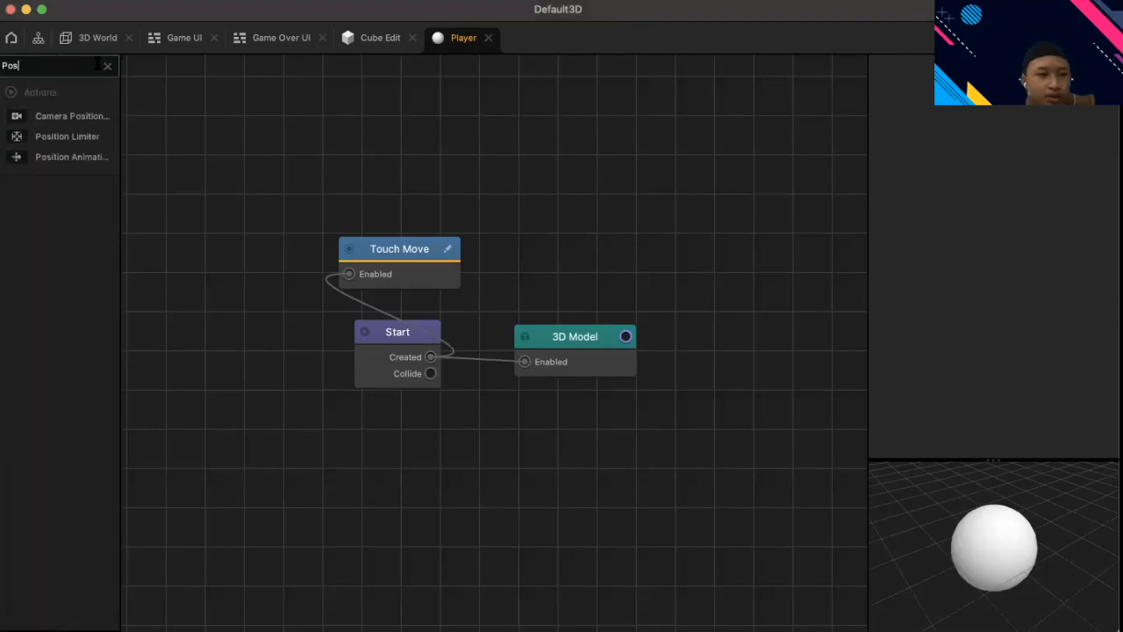
pyautogui.moveTo(52, 137); pyautogui.dragTo(566, 254)
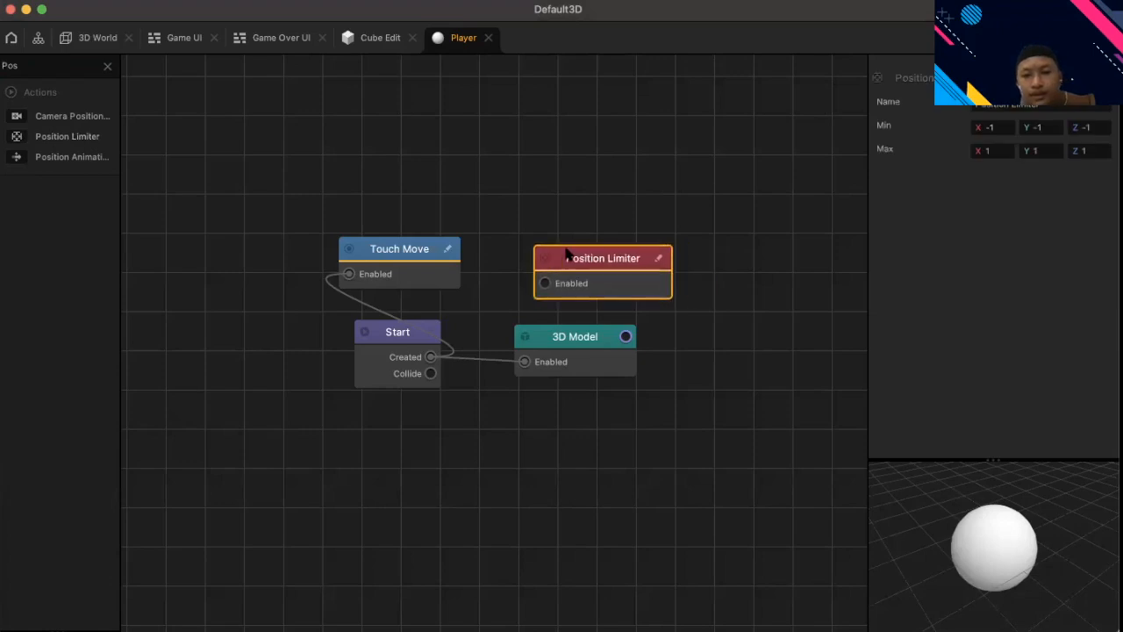
# - Clear the Position Limiter's minimum and maximum limits on the Y and Z axes
pyautogui.click(1044, 126)
pyautogui.press('BackSpace')
pyautogui.press('BackSpace')
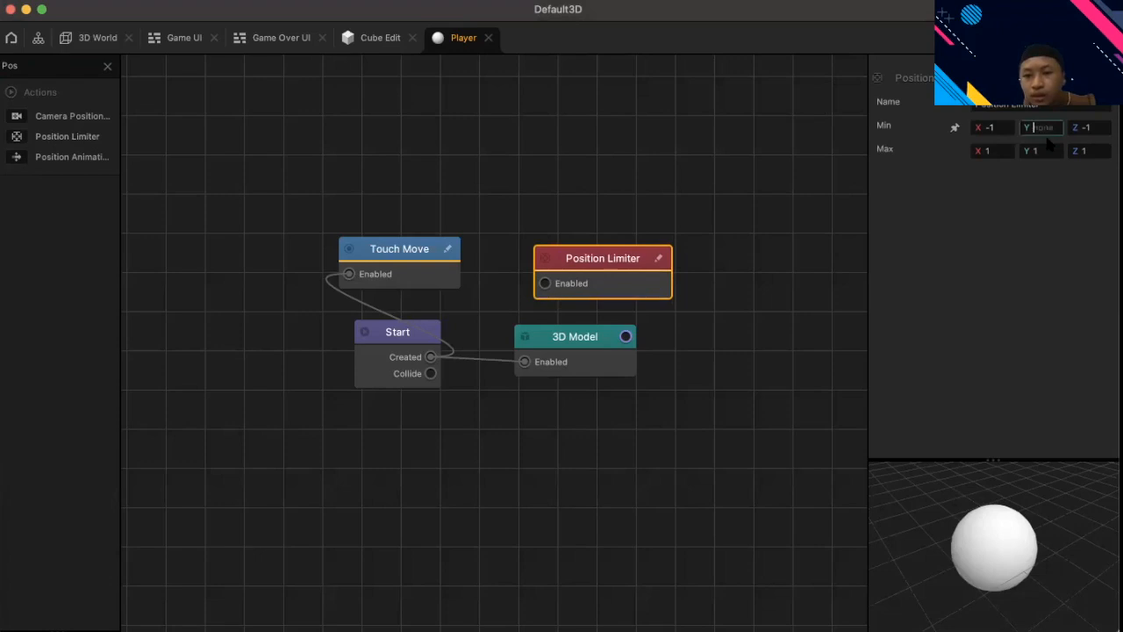
pyautogui.click(1042, 151)
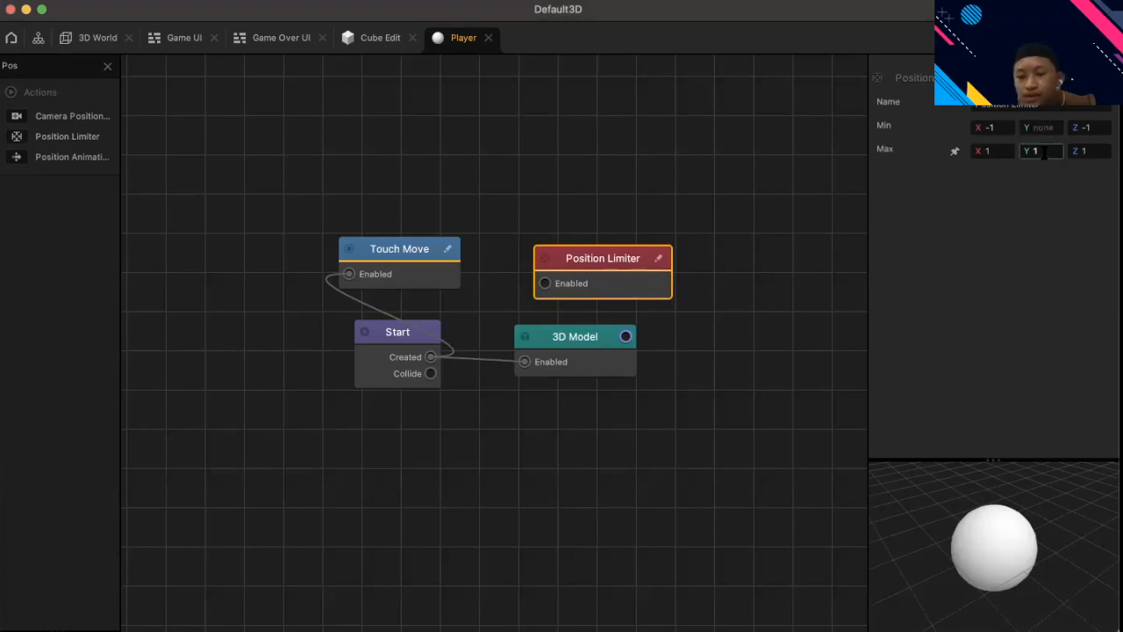
pyautogui.click(1099, 128)
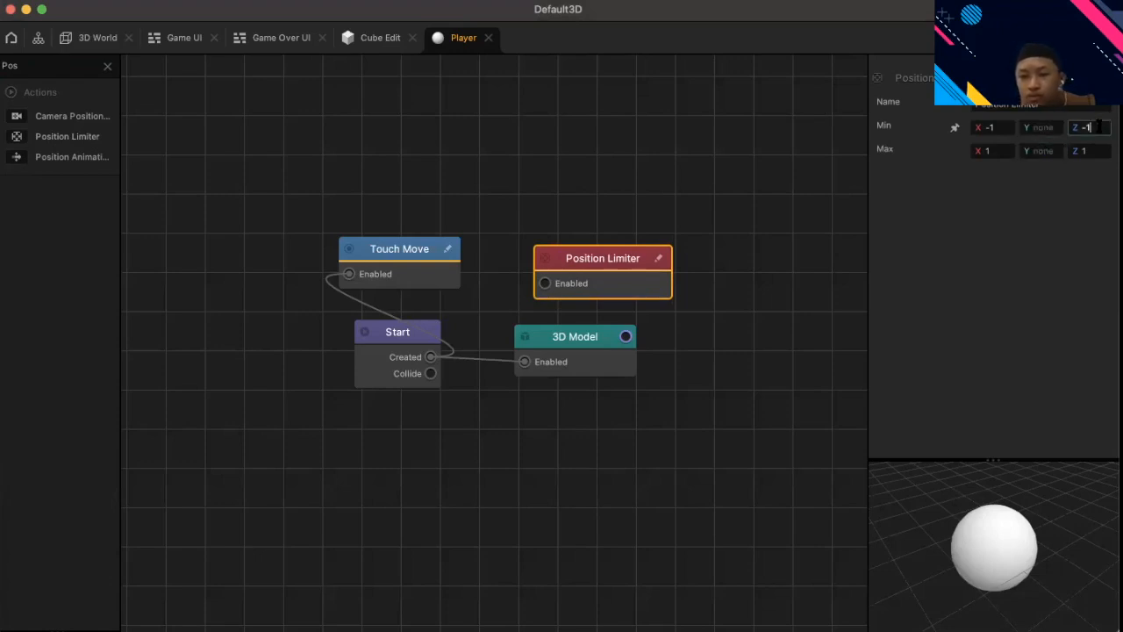
pyautogui.click(1103, 150)
pyautogui.press('BackSpace')
pyautogui.click(756, 327)
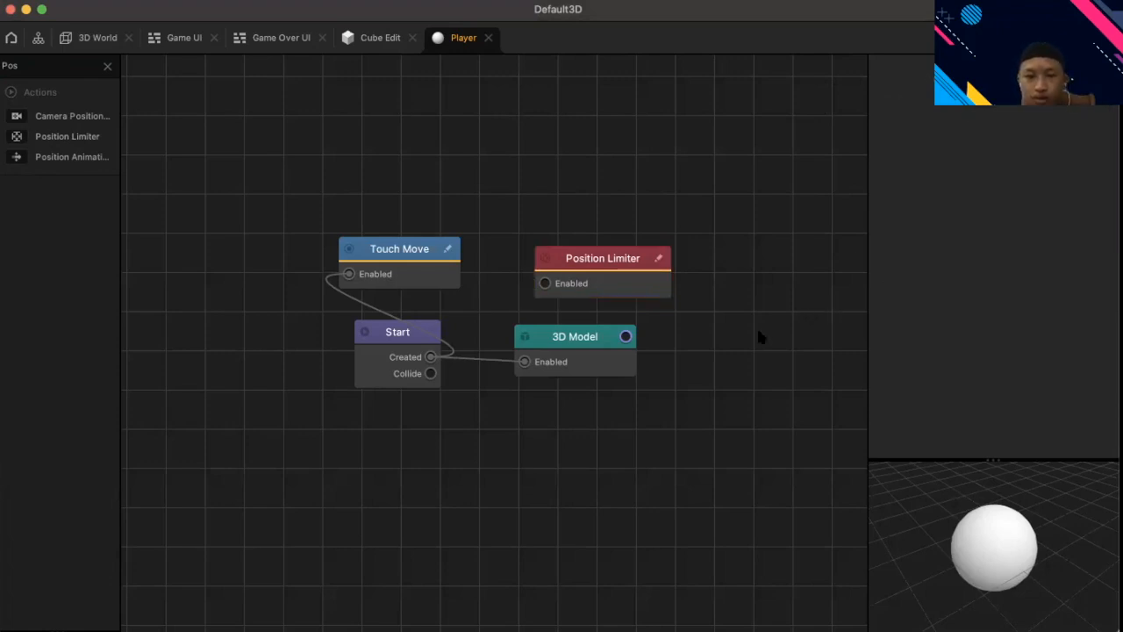
# - Connect the Position Limiter node's Enabled input to the Start node's Created output
pyautogui.moveTo(542, 286); pyautogui.dragTo(430, 357)
pyautogui.click(605, 161)
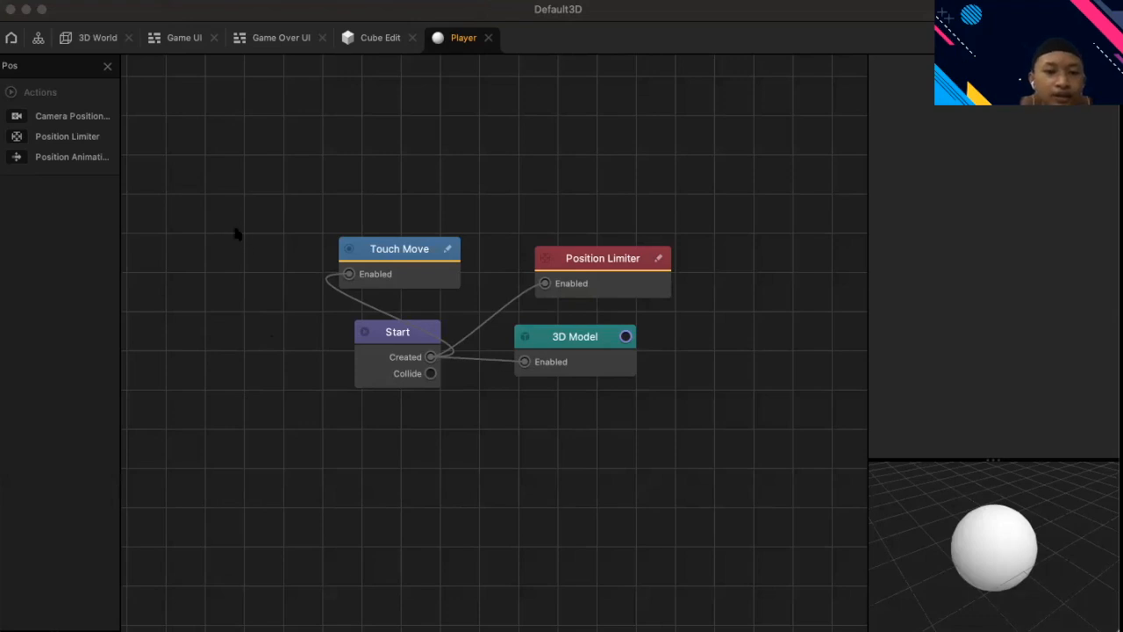
pyautogui.click(244, 23)
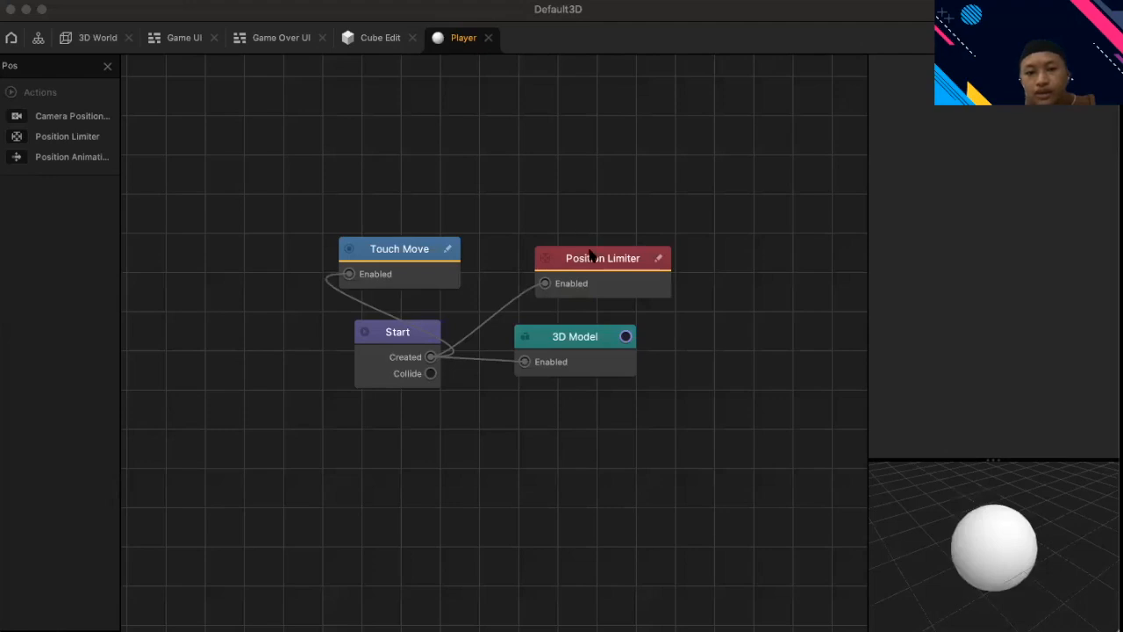
# - Set the Position Limiter's X limits to a minimum of -3 and a maximum of 3
pyautogui.click(590, 255)
pyautogui.click(593, 255)
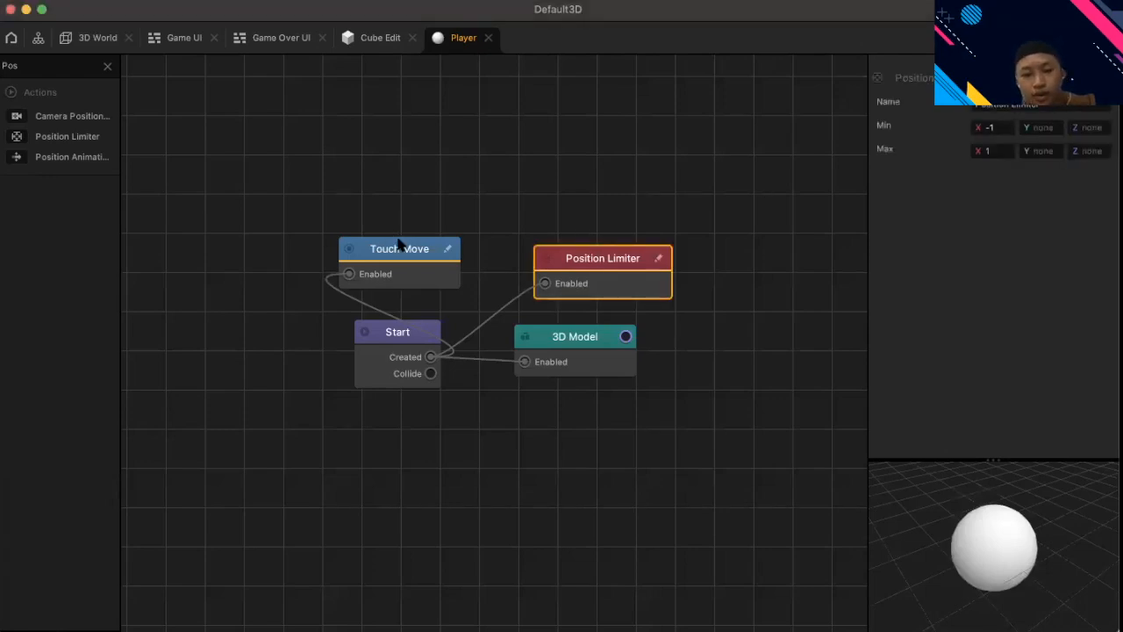
pyautogui.click(997, 127)
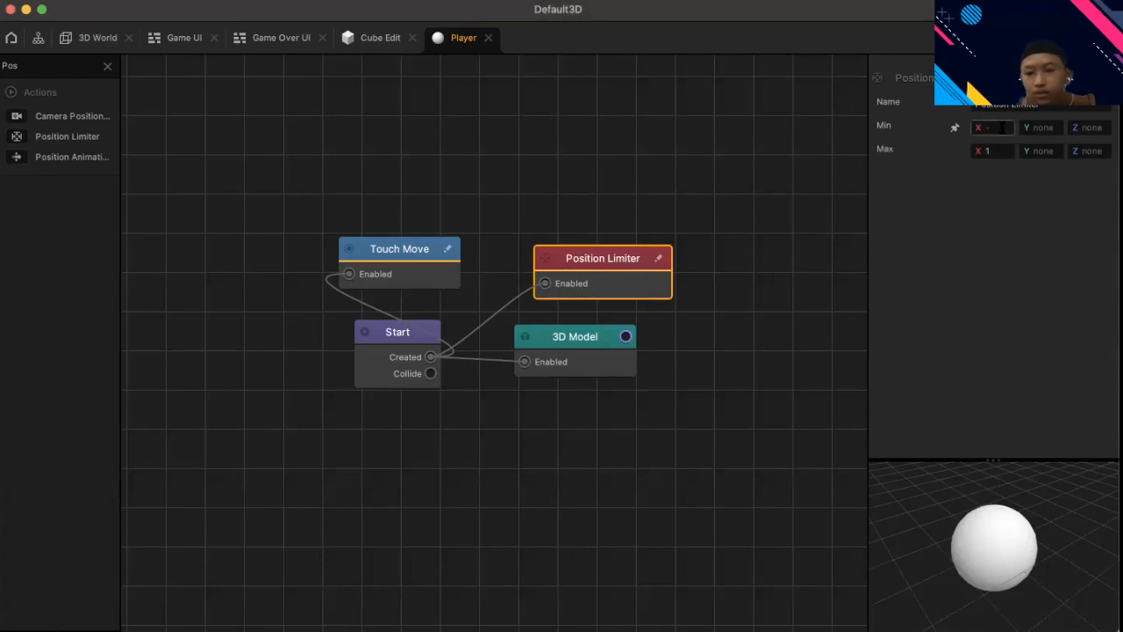
pyautogui.click(988, 151)
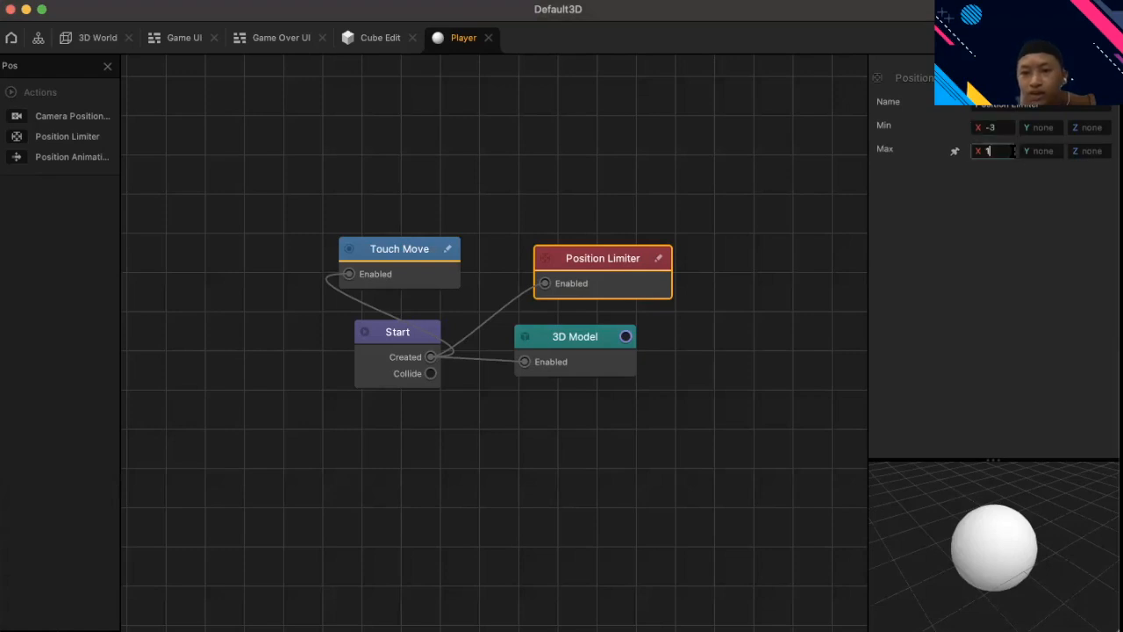
pyautogui.press('BackSpace')
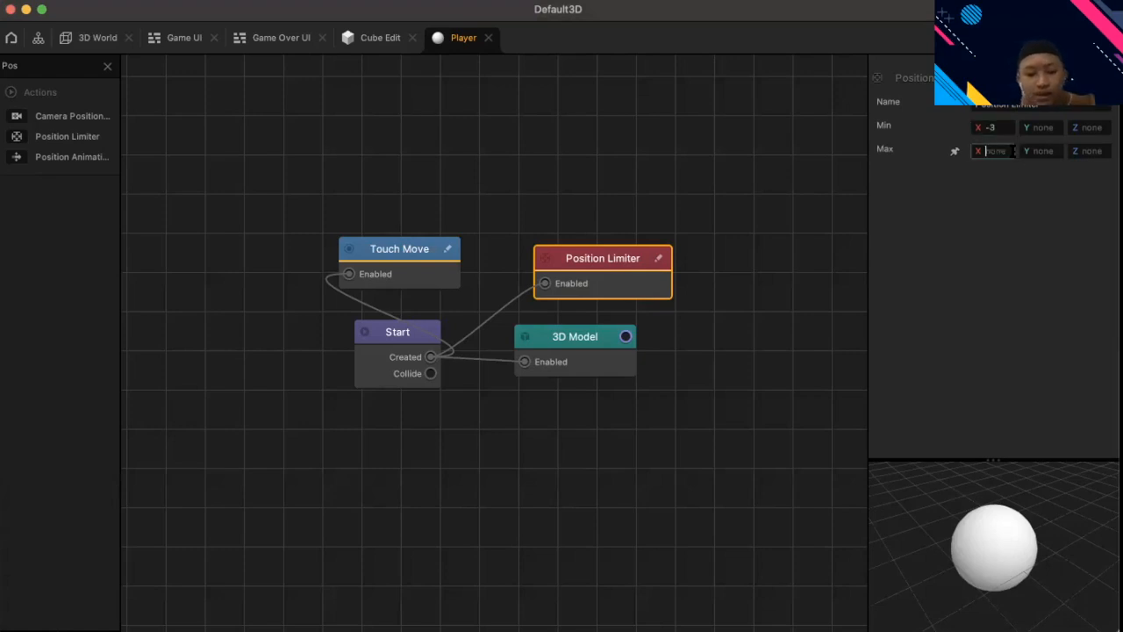
pyautogui.write('3')
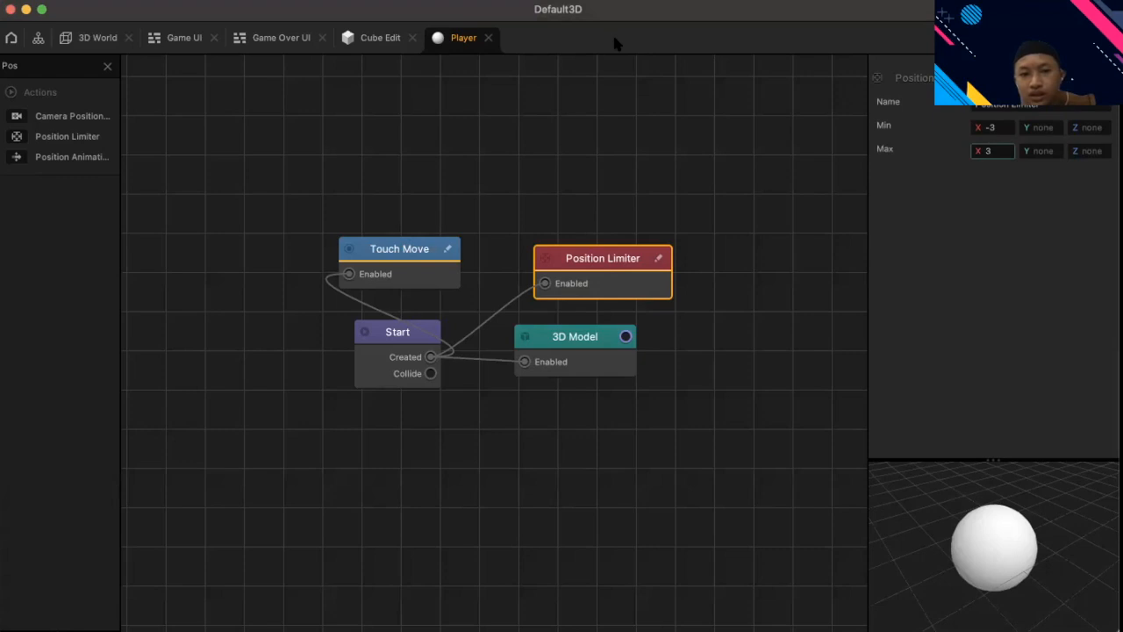
pyautogui.click(795, 12)
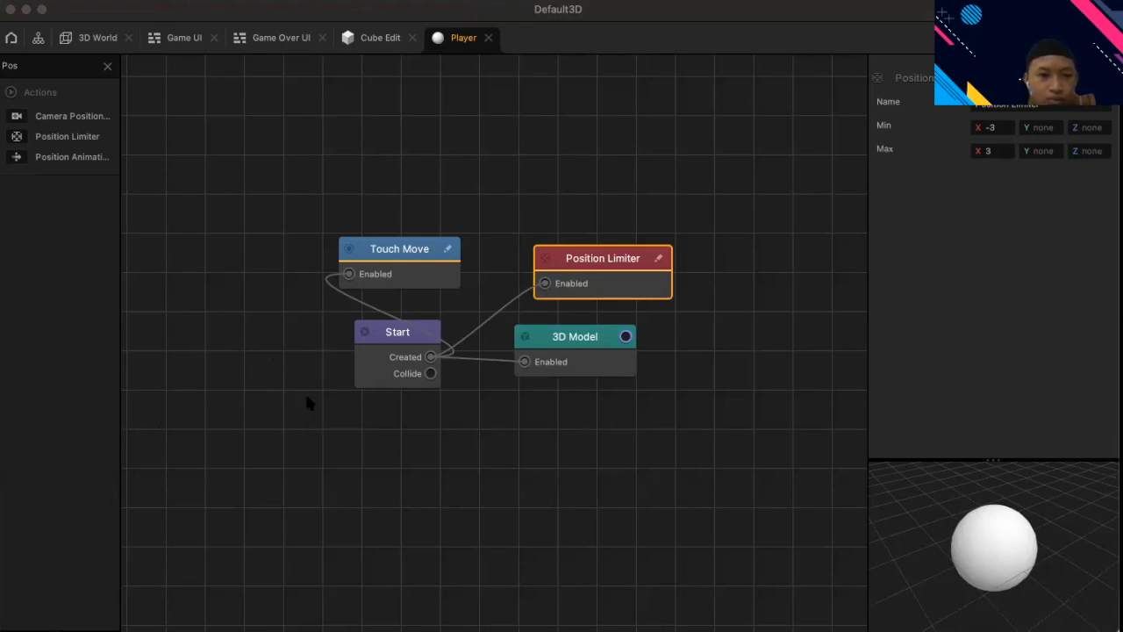
# - Review the Touch Move and Position Limiter settings, and disconnect Touch Move from the Start node
pyautogui.click(192, 2)
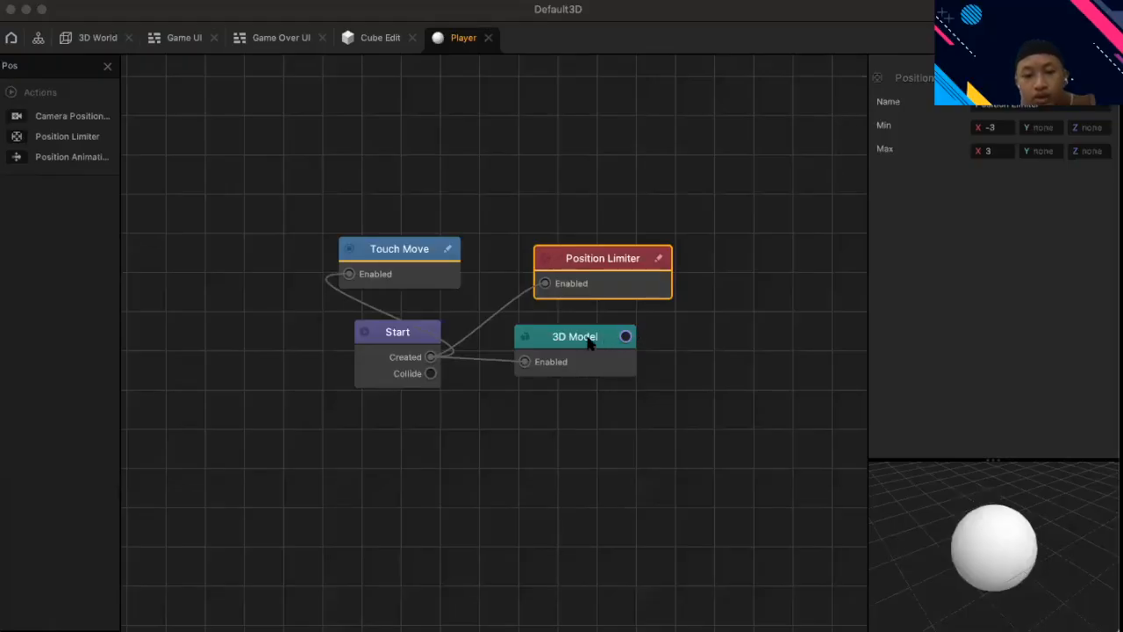
pyautogui.click(420, 251)
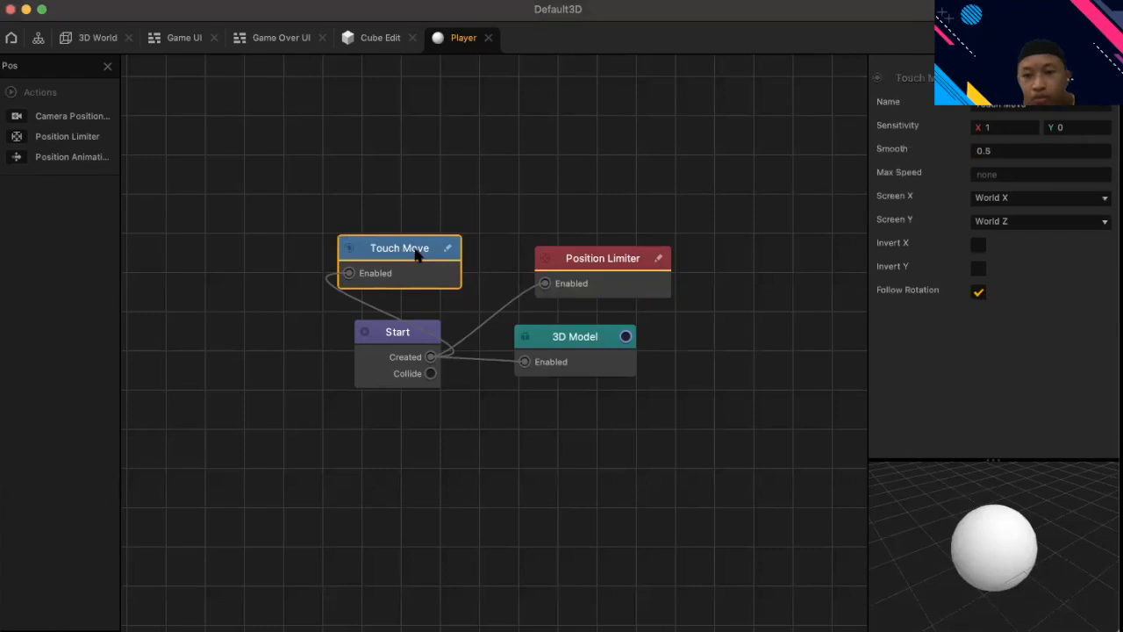
pyautogui.click(613, 256)
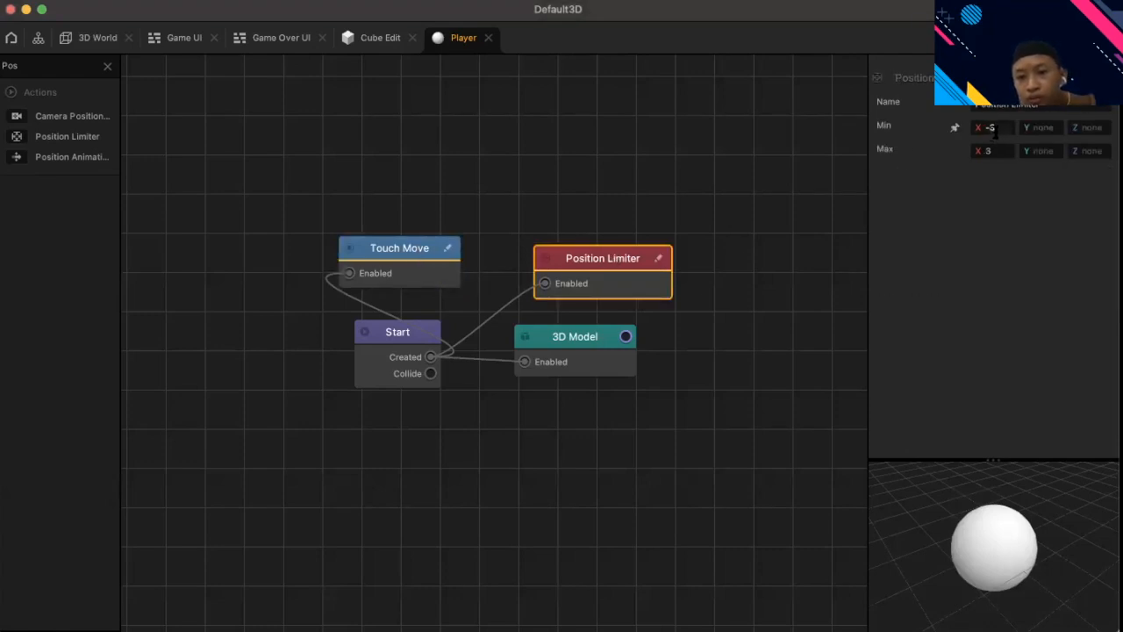
pyautogui.click(614, 189)
pyautogui.click(364, 304)
pyautogui.moveTo(364, 304); pyautogui.dragTo(530, 222)
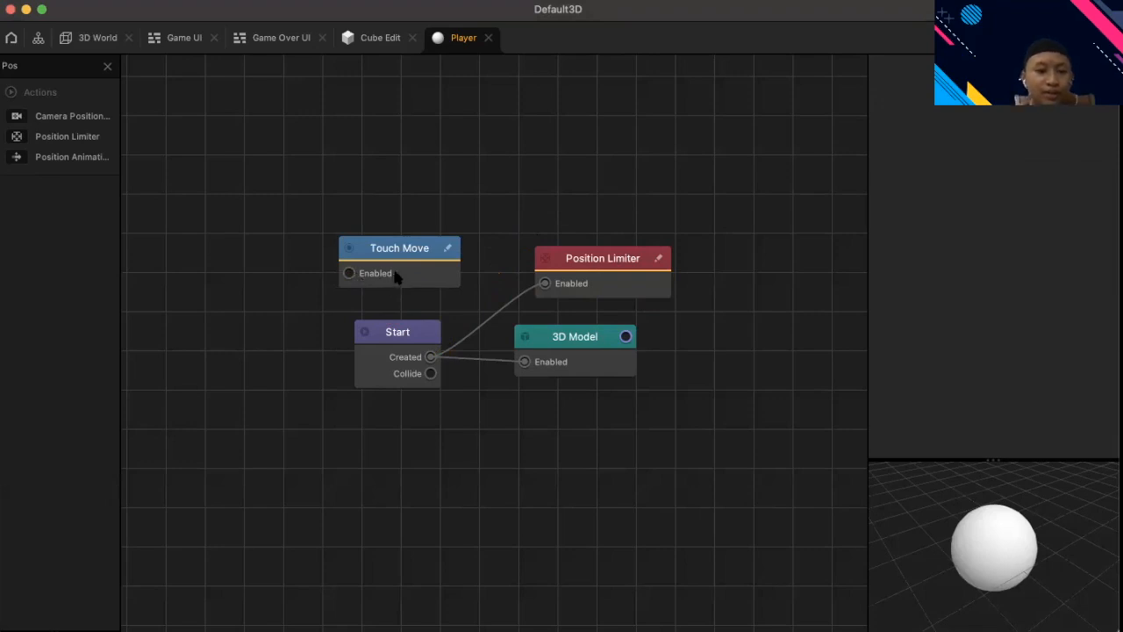
# - Spread out the Player's graph with Touch Move and Position Limiter above Start and 3D Model below it
pyautogui.moveTo(417, 252); pyautogui.dragTo(274, 350)
pyautogui.click(355, 231)
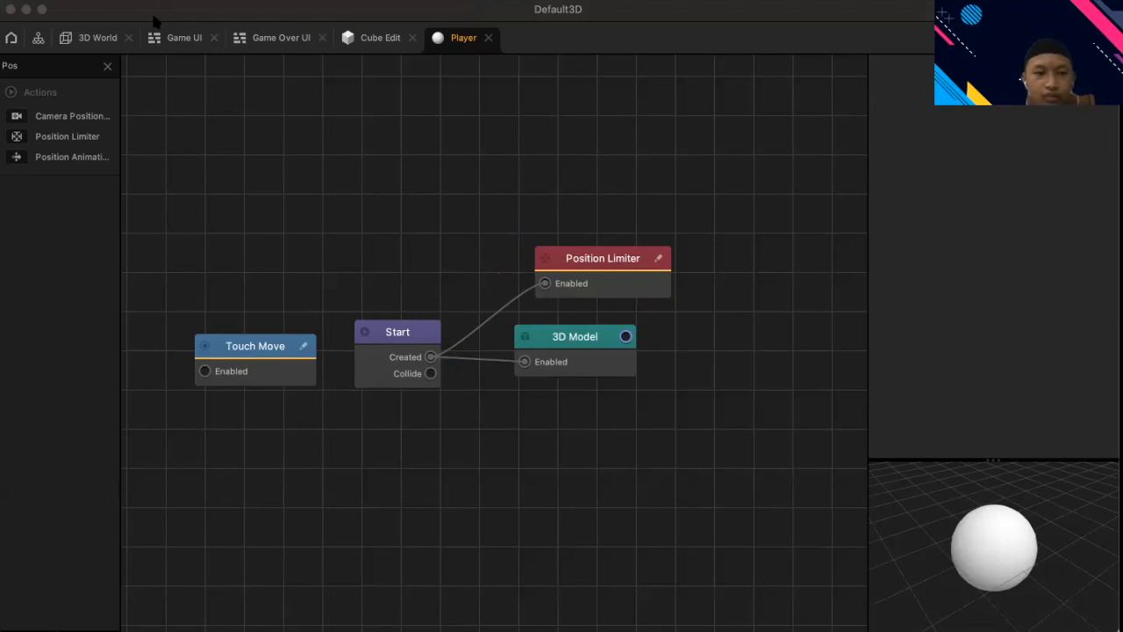
pyautogui.click(200, 10)
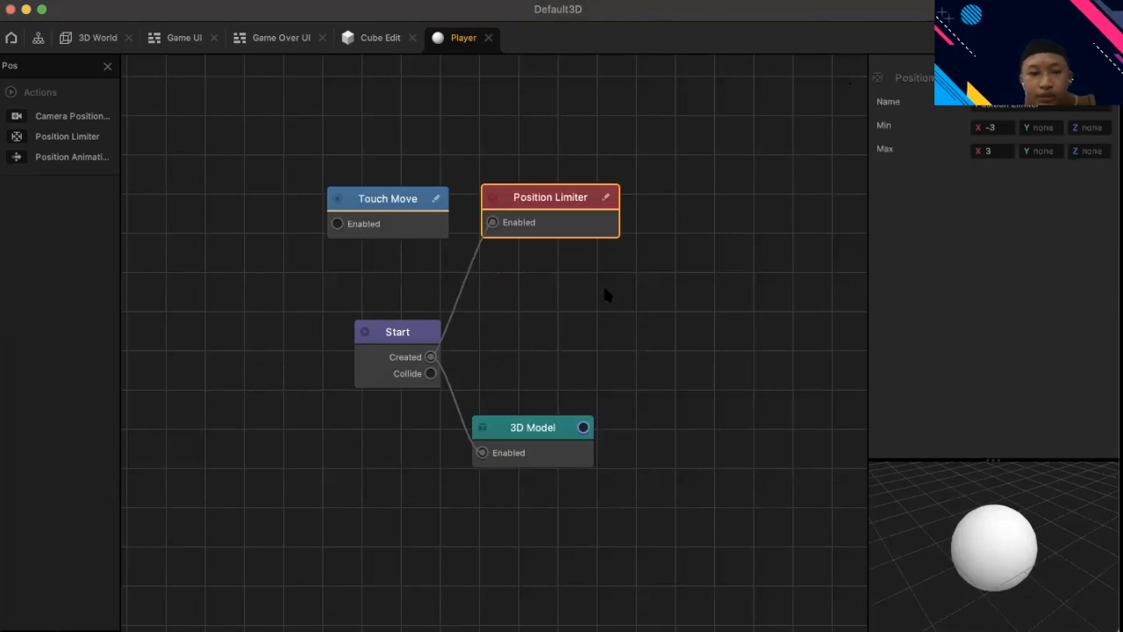
# - Search the node library for UI and add two UI Button nodes to the Player's graph
pyautogui.click(107, 66)
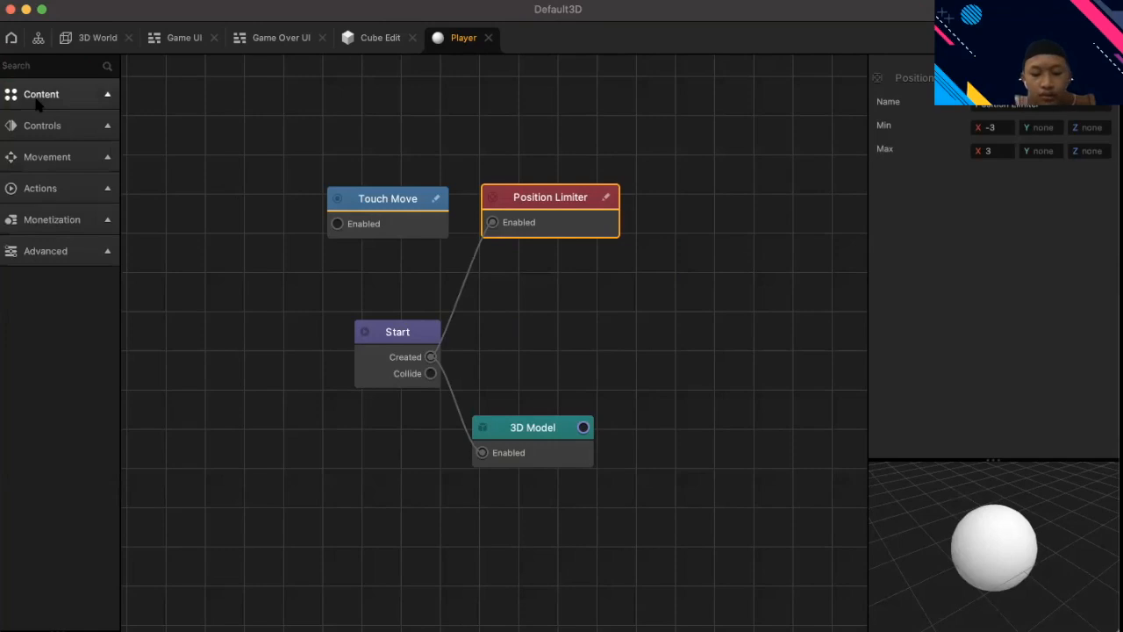
pyautogui.click(25, 69)
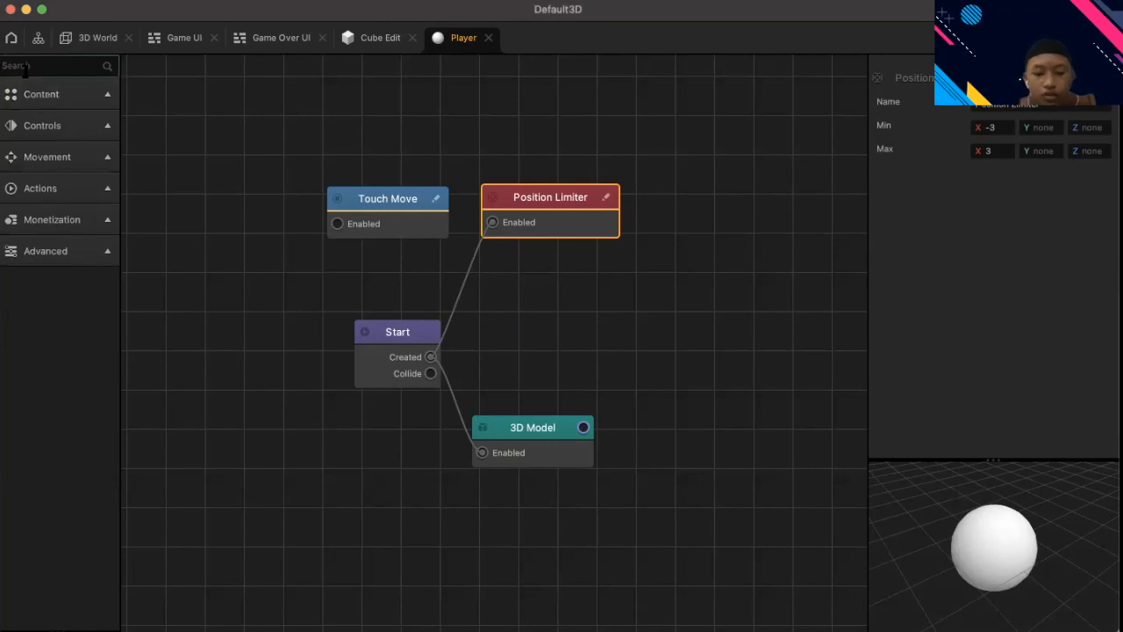
pyautogui.write('UI')
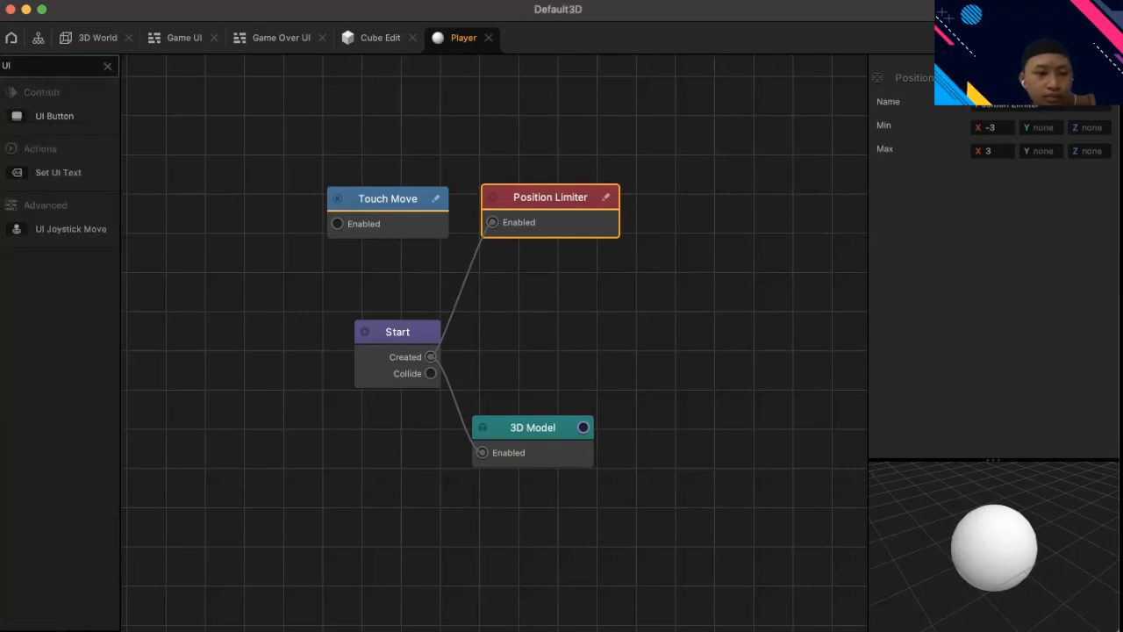
pyautogui.moveTo(54, 116); pyautogui.dragTo(567, 339)
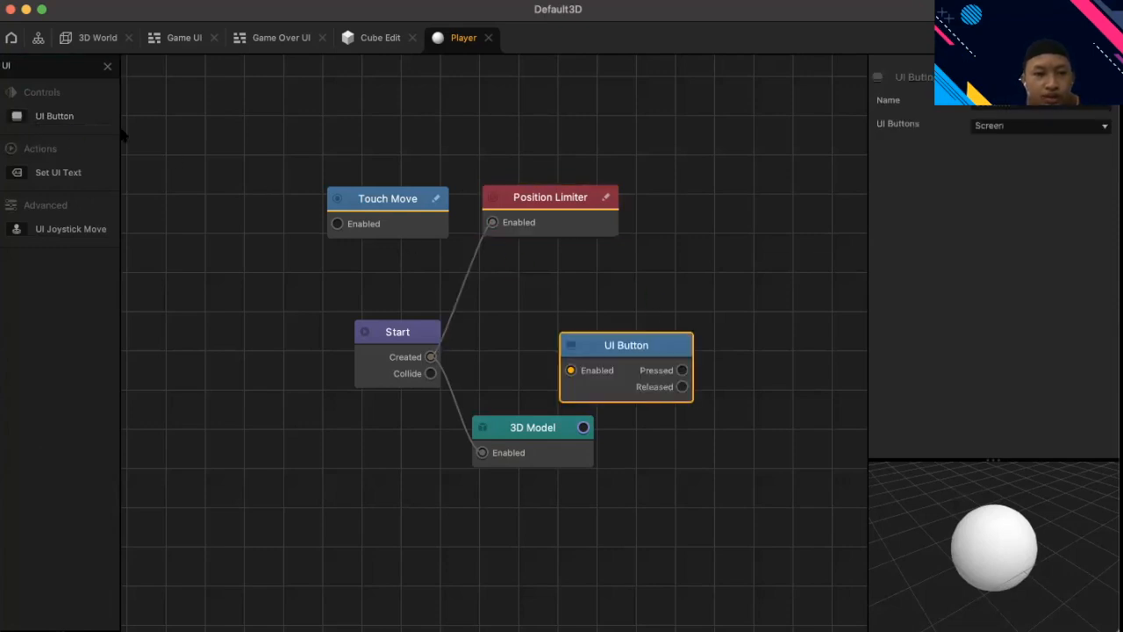
pyautogui.moveTo(771, 365); pyautogui.dragTo(771, 364)
pyautogui.moveTo(546, 344); pyautogui.dragTo(474, 326)
pyautogui.moveTo(760, 376); pyautogui.dragTo(704, 331)
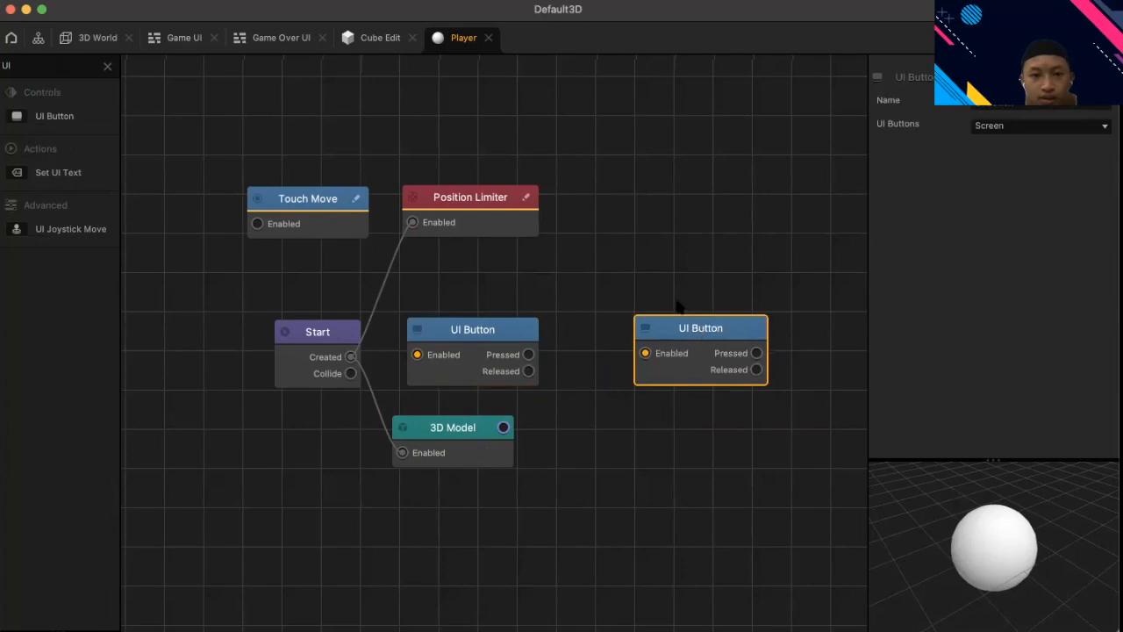
pyautogui.click(617, 274)
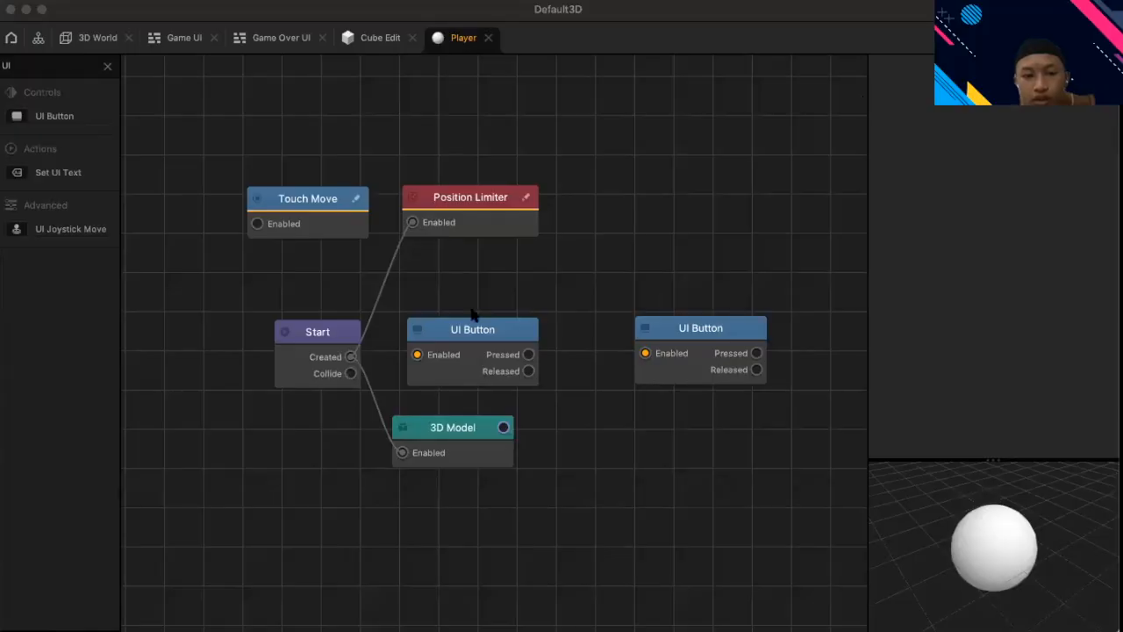
# - Stack the two UI Button nodes and rename the upper one Right Button and the lower one Left Button
pyautogui.moveTo(477, 324); pyautogui.dragTo(538, 255)
pyautogui.moveTo(708, 343); pyautogui.dragTo(538, 354)
pyautogui.click(538, 257)
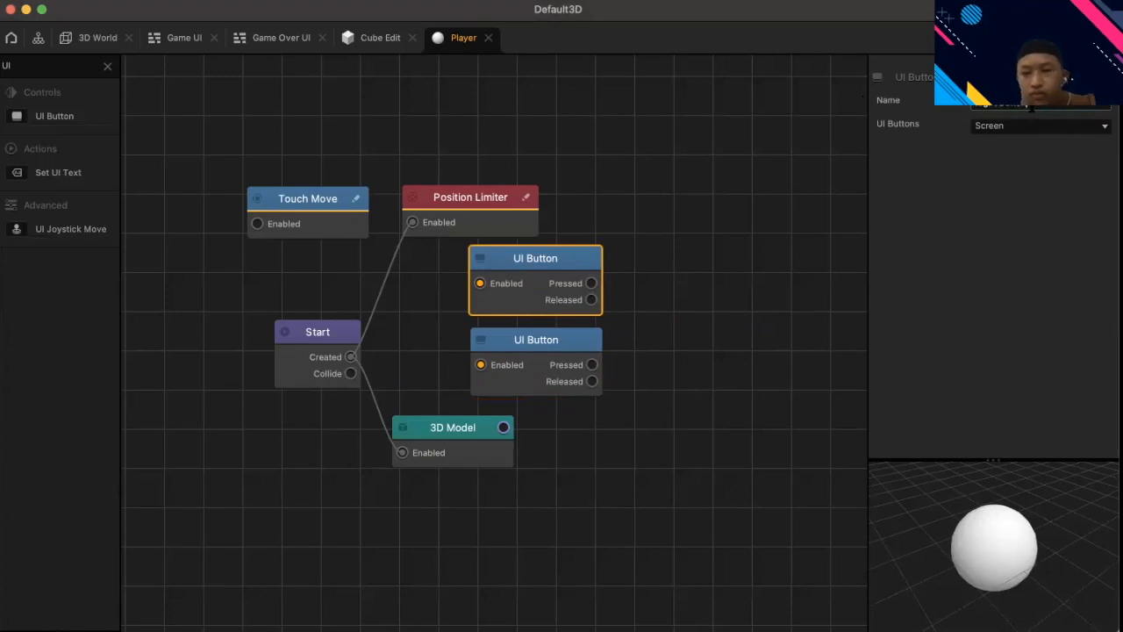
pyautogui.click(557, 338)
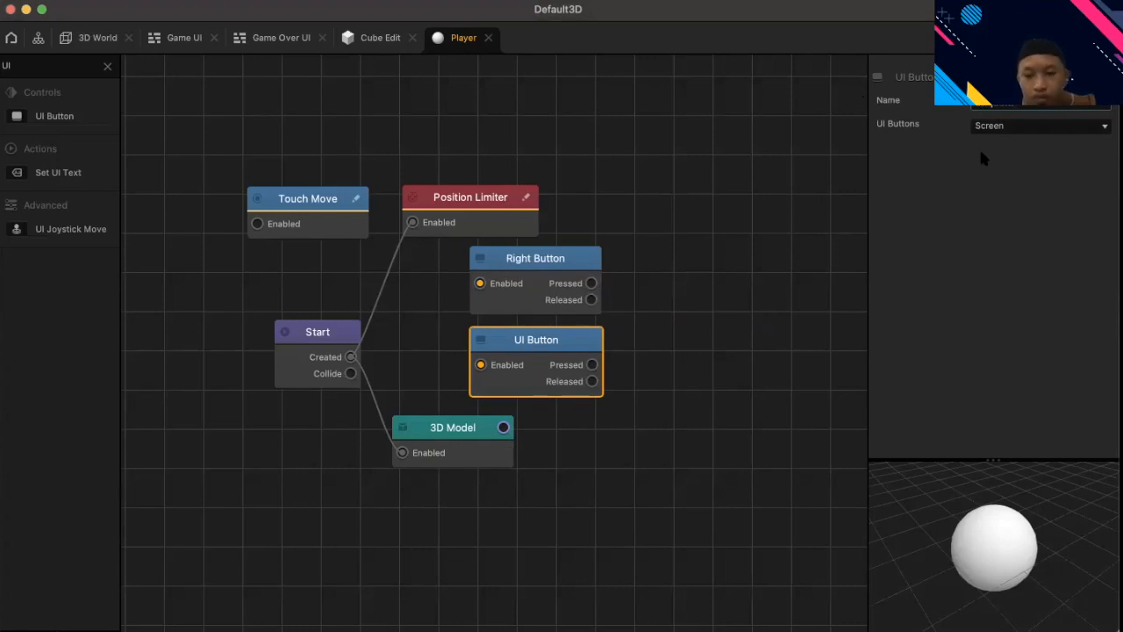
pyautogui.press('Return')
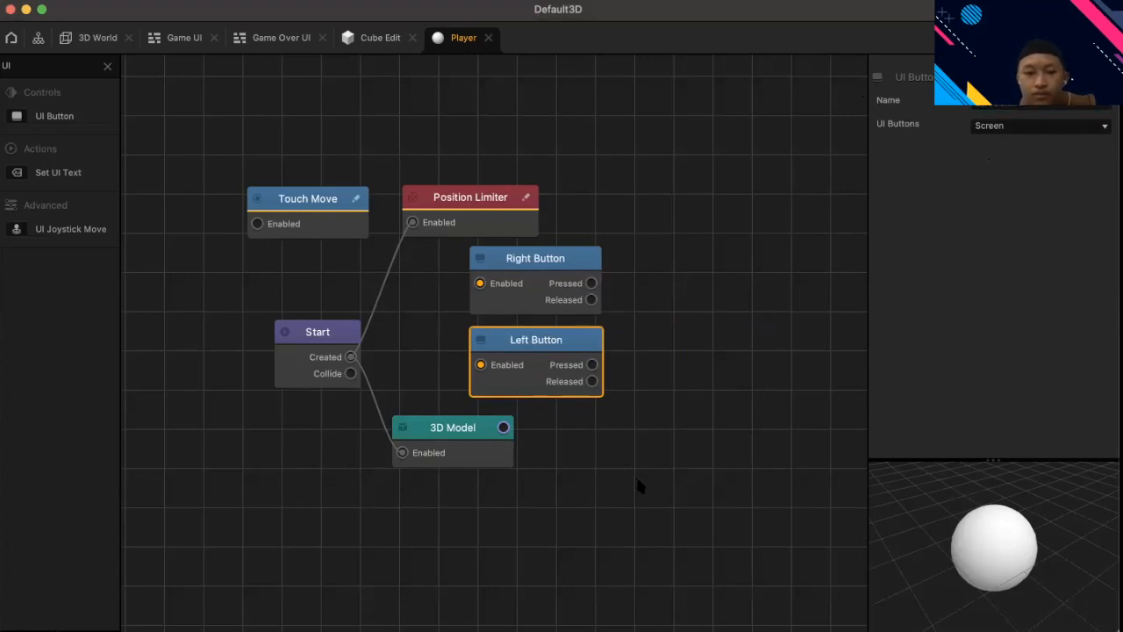
# - Assign the UI button Right Button to the Right Button node and Left Button to the Left Button node
pyautogui.click(687, 235)
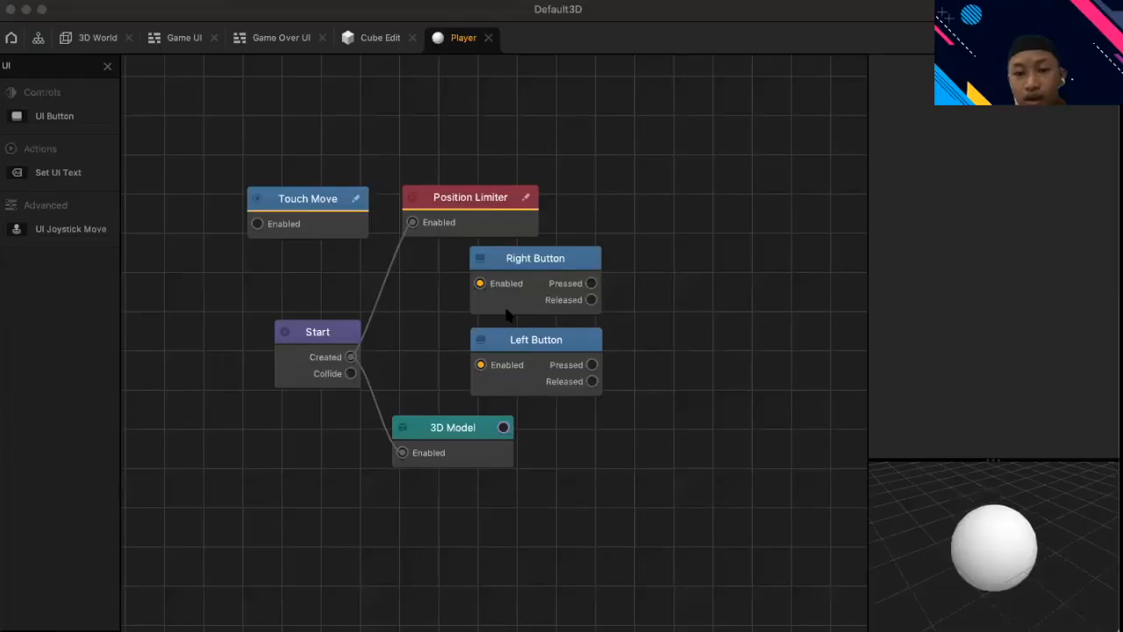
pyautogui.click(532, 256)
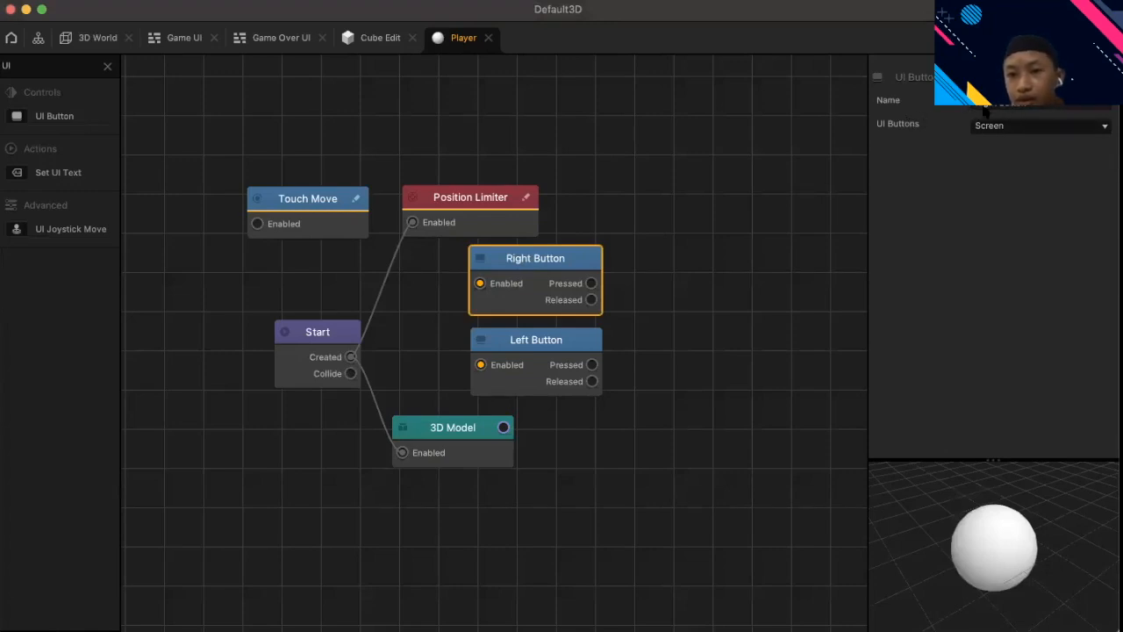
pyautogui.click(544, 358)
pyautogui.click(560, 258)
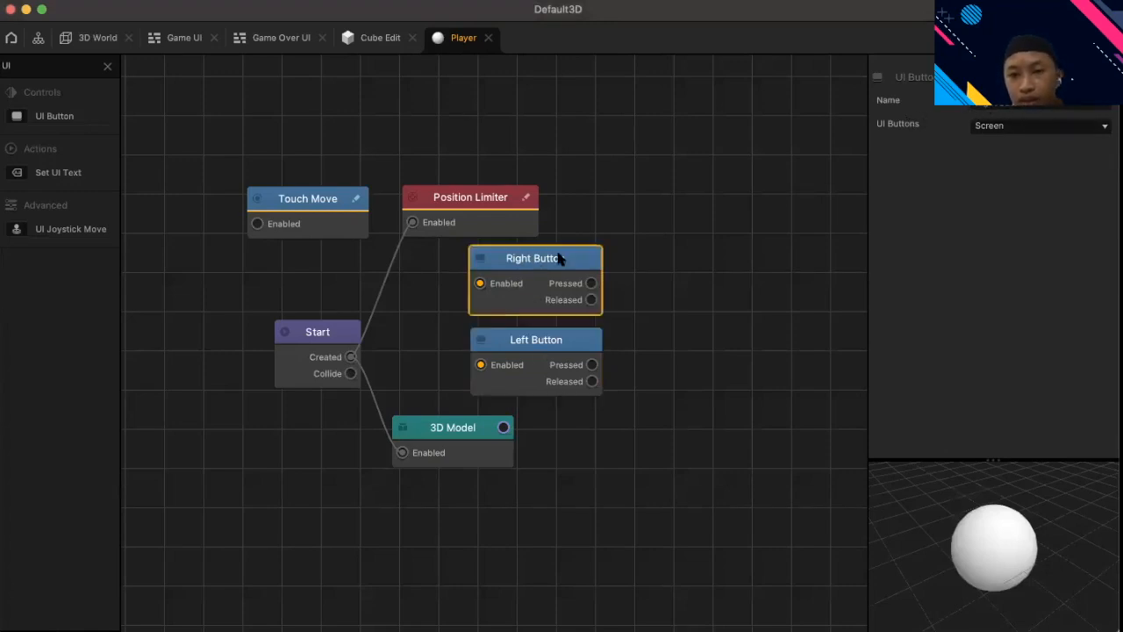
pyautogui.click(1044, 126)
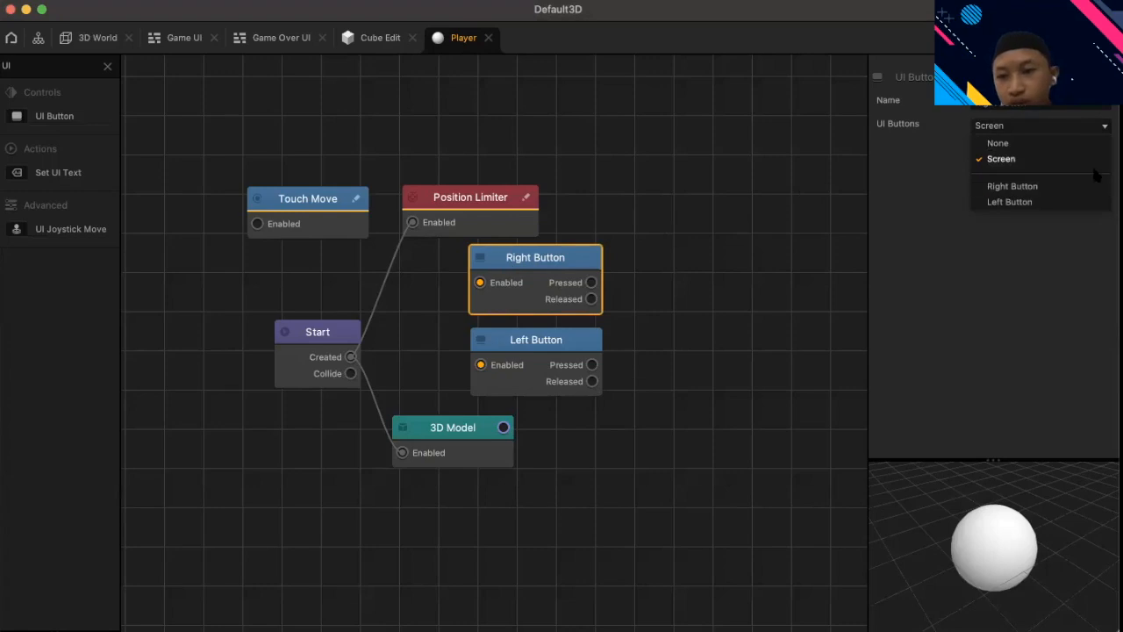
pyautogui.click(1012, 186)
pyautogui.click(571, 346)
pyautogui.click(1018, 126)
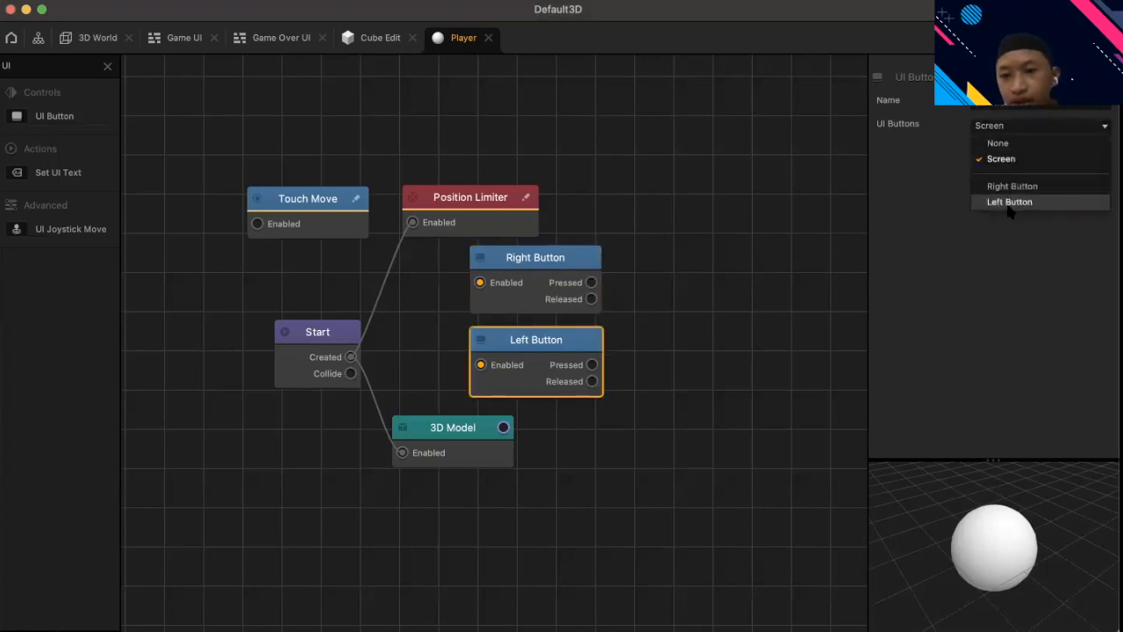
pyautogui.click(1010, 203)
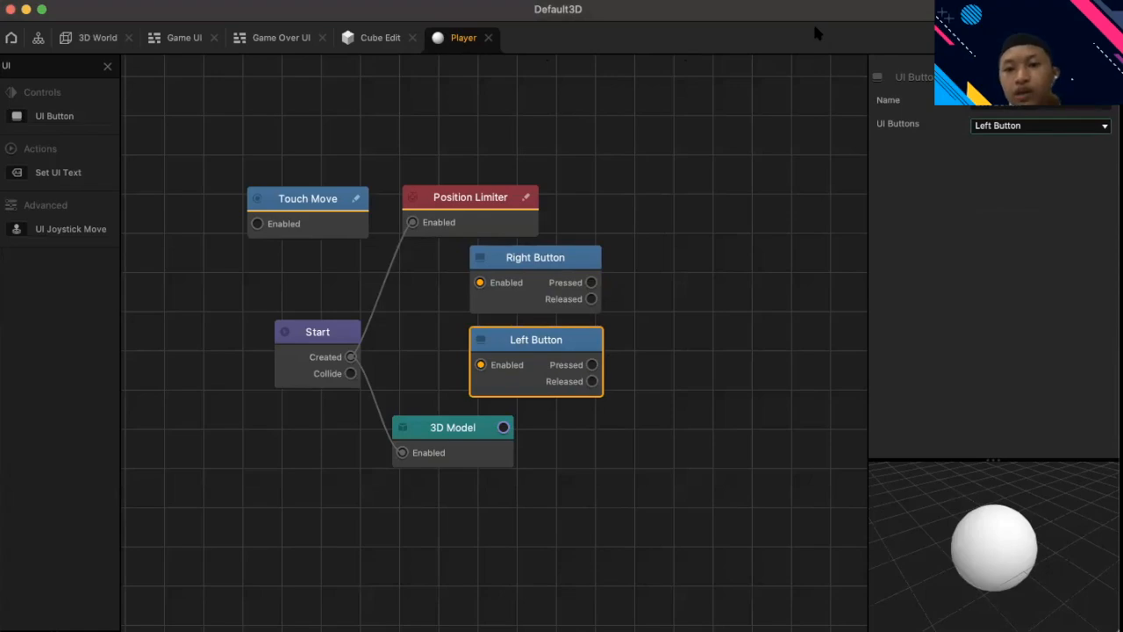
pyautogui.click(841, 87)
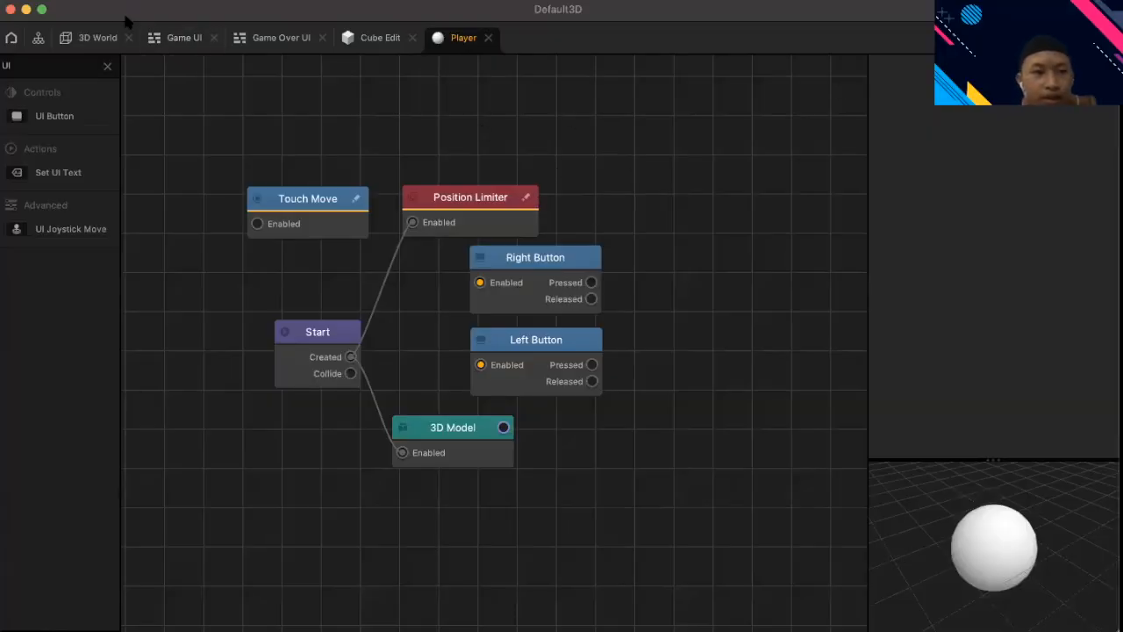
# - In the project graph, line up Start, 3D World, Game UI and Game Over UI, and connect 3D World's UI output to Game UI's Load input
pyautogui.click(37, 39)
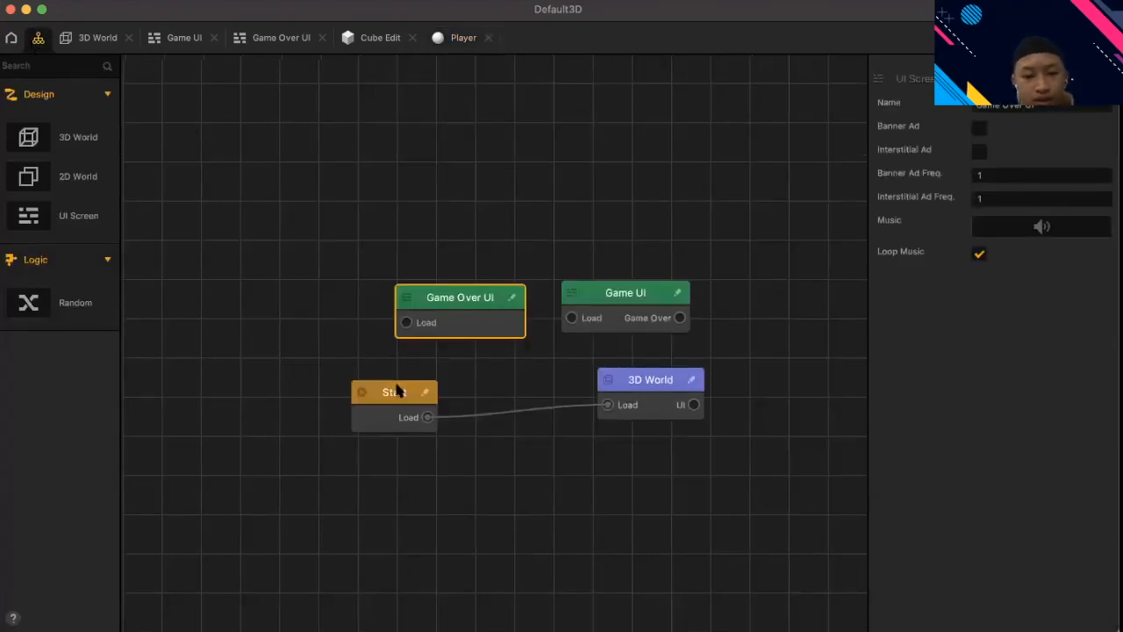
pyautogui.moveTo(396, 391); pyautogui.dragTo(275, 392)
pyautogui.moveTo(650, 386); pyautogui.dragTo(437, 391)
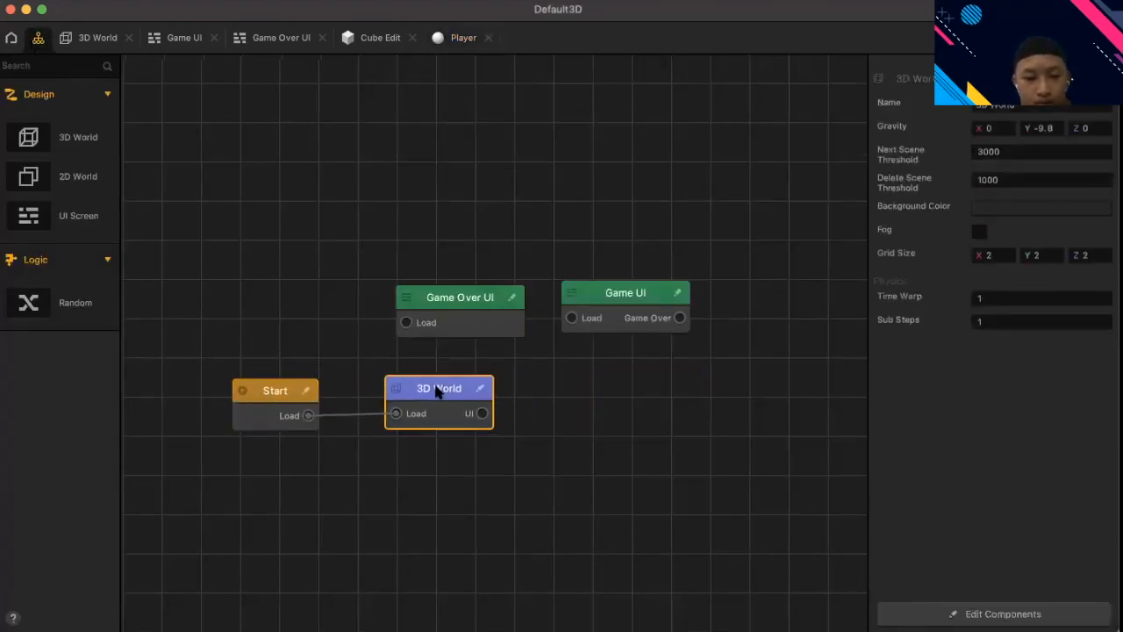
pyautogui.moveTo(479, 299); pyautogui.dragTo(665, 410)
pyautogui.moveTo(660, 460); pyautogui.dragTo(613, 459)
pyautogui.moveTo(619, 293); pyautogui.dragTo(593, 387)
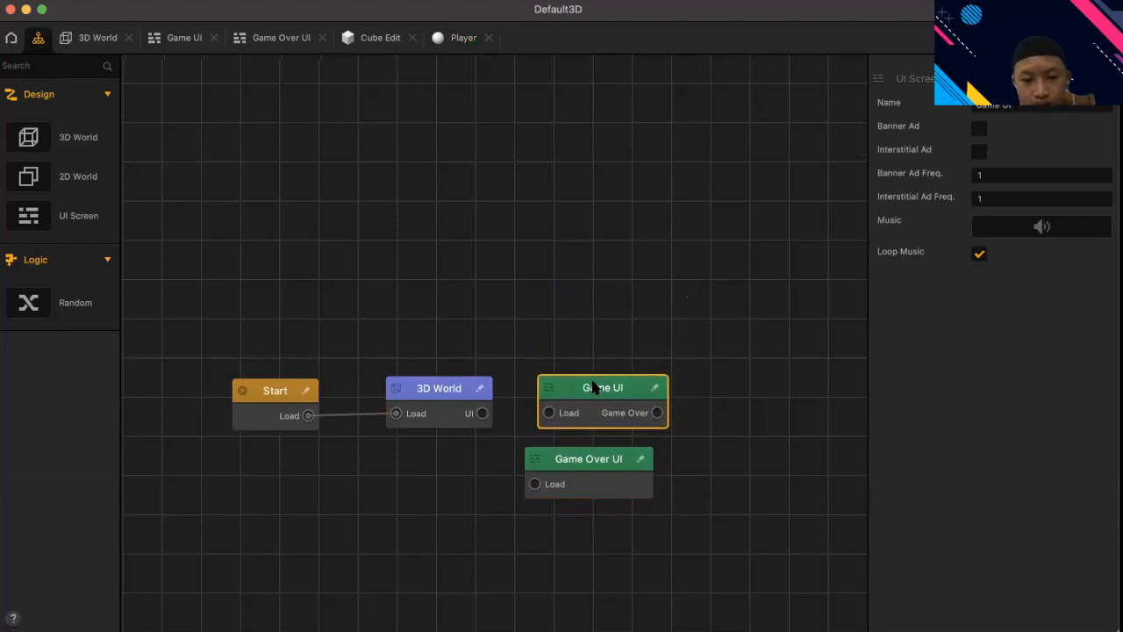
pyautogui.moveTo(586, 456); pyautogui.dragTo(757, 389)
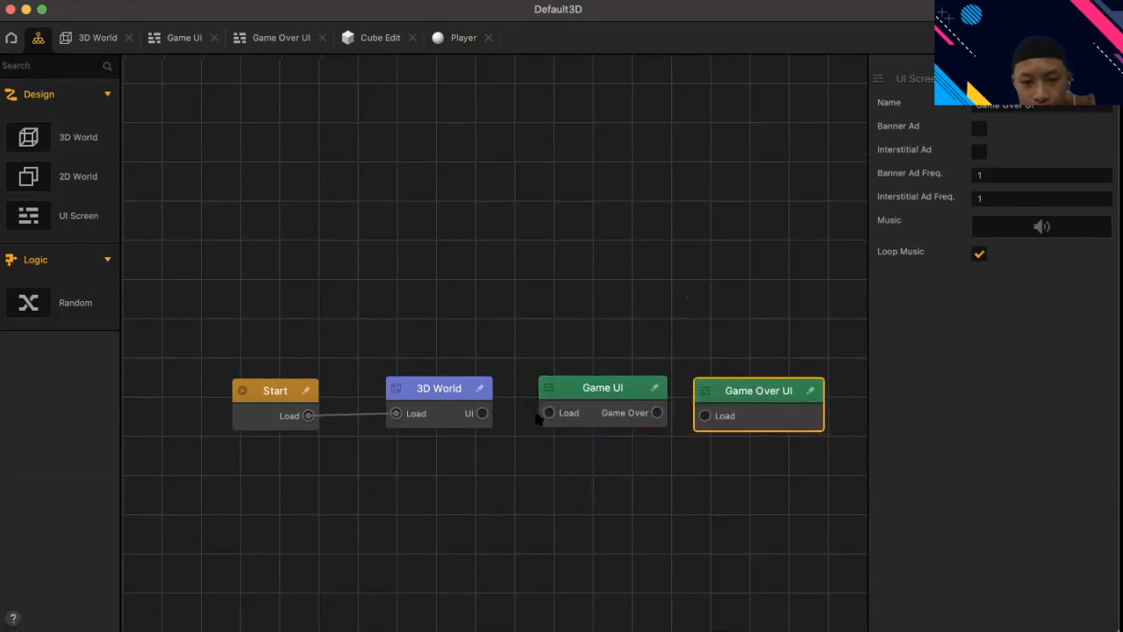
pyautogui.moveTo(482, 413); pyautogui.dragTo(550, 413)
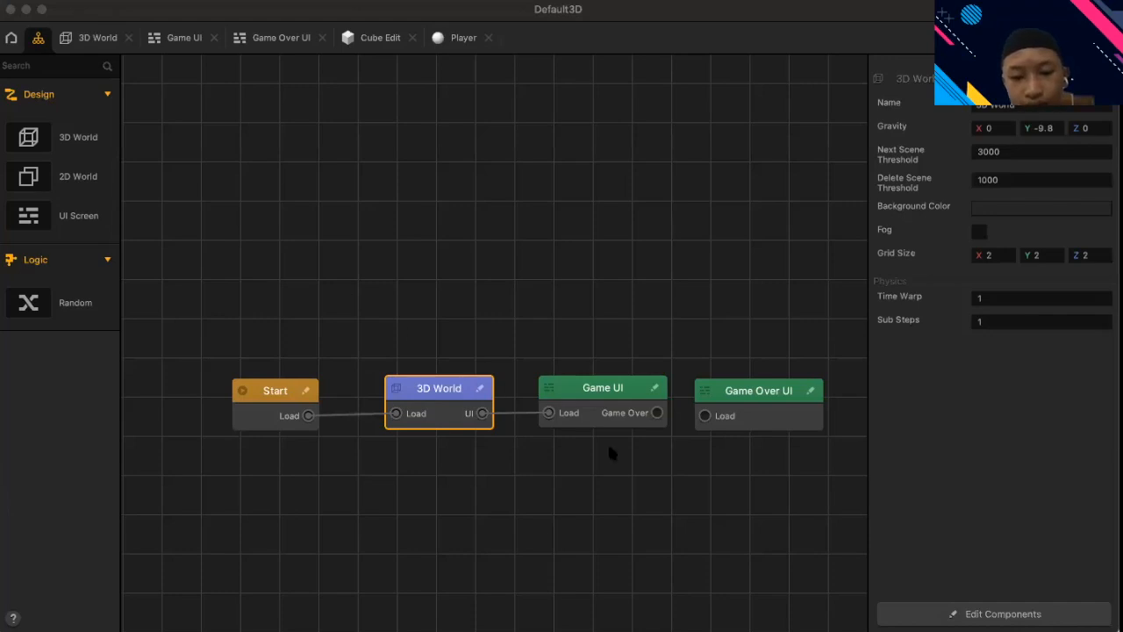
# - Return to the Player's graph and select the Right Button node
pyautogui.click(191, 12)
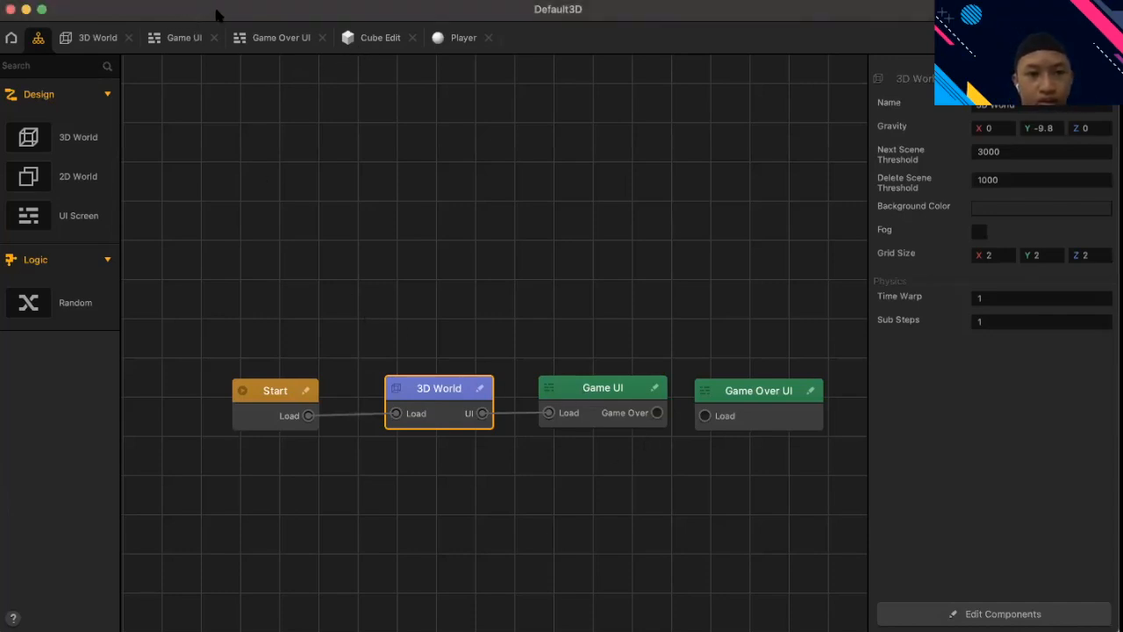
pyautogui.click(456, 37)
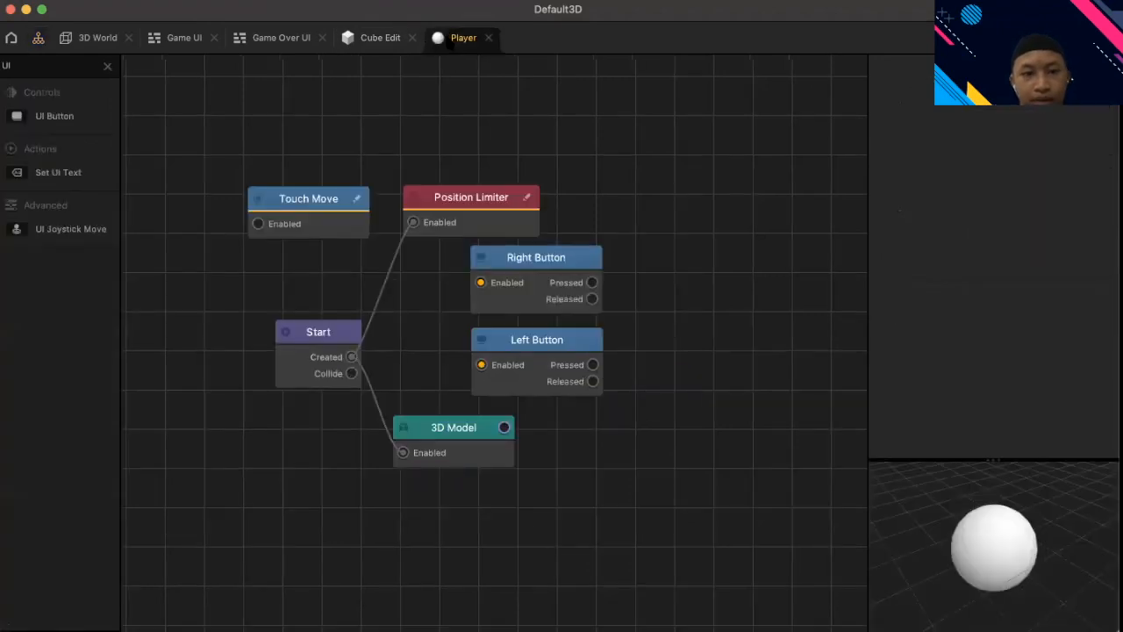
pyautogui.click(537, 279)
pyautogui.click(533, 380)
pyautogui.click(544, 258)
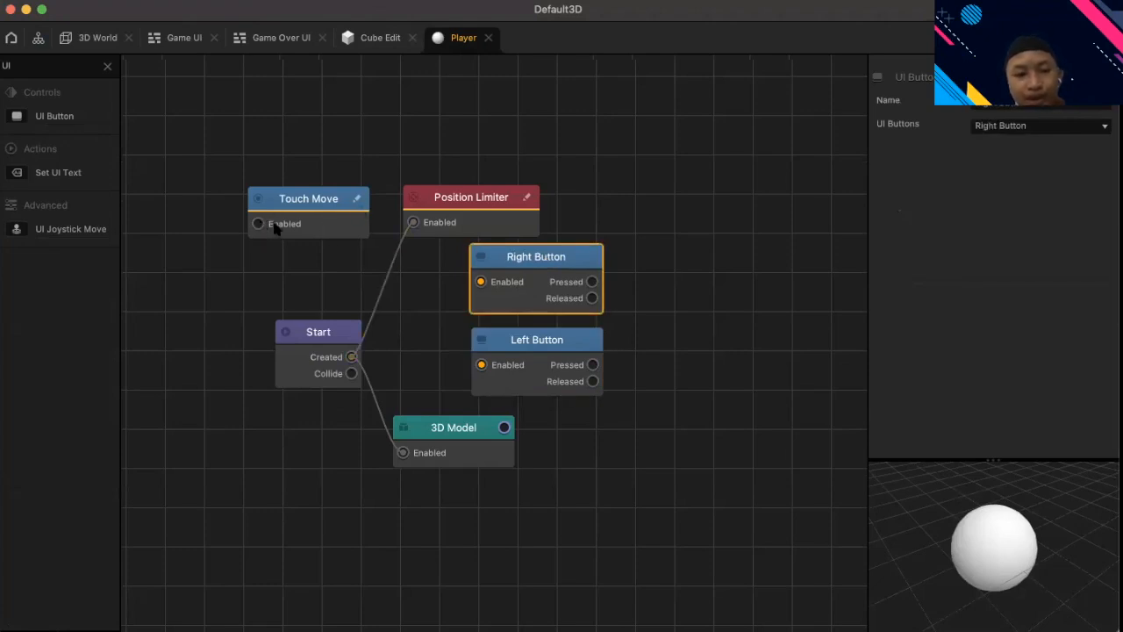
# - Search the node library for Move and add two Move nodes side by side next to the button nodes
pyautogui.click(107, 66)
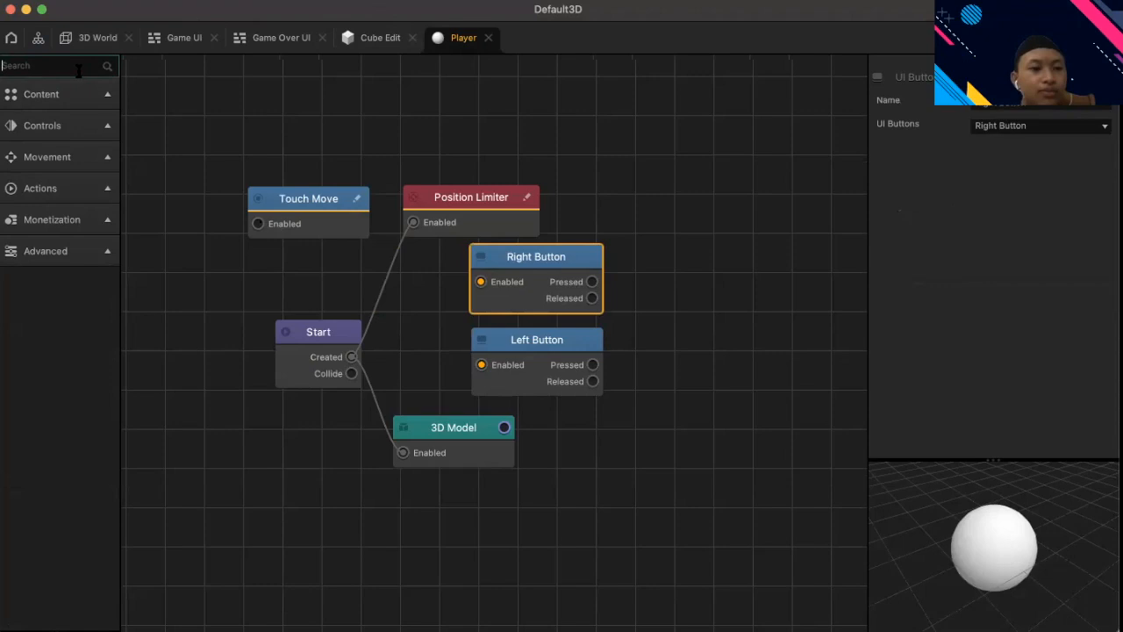
pyautogui.write('Move')
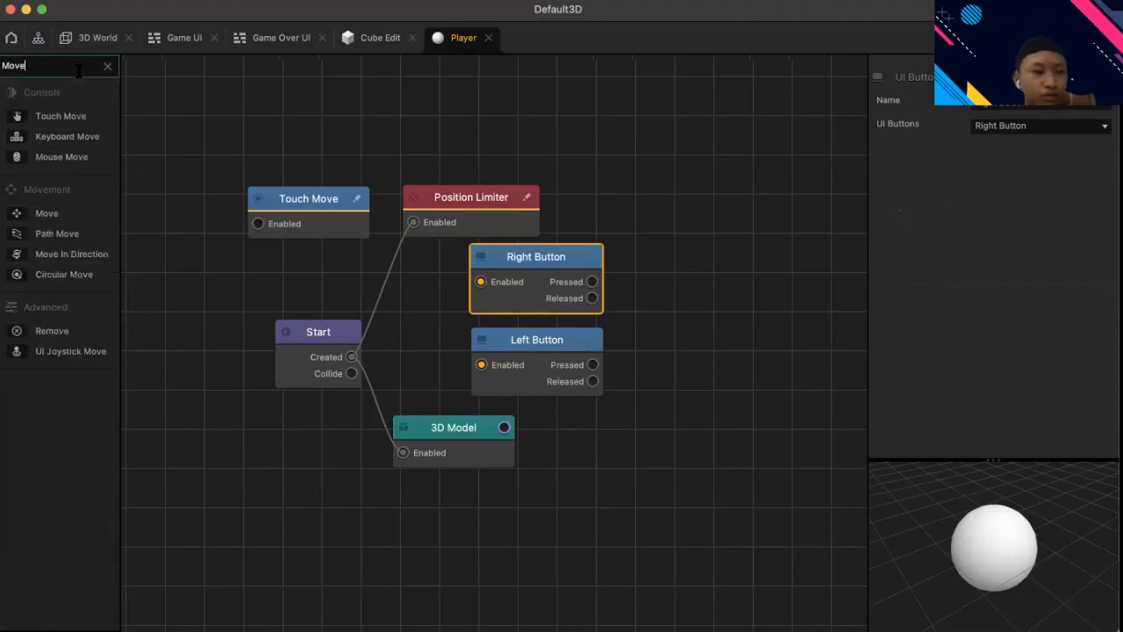
pyautogui.click(47, 213)
pyautogui.click(651, 261)
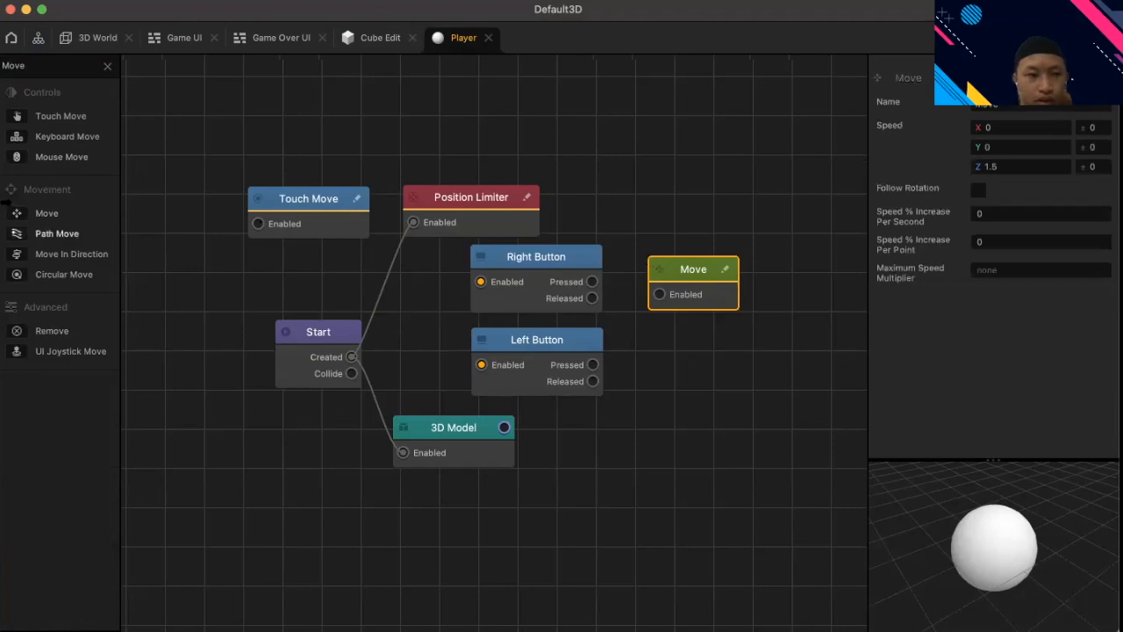
pyautogui.click(784, 272)
pyautogui.click(634, 274)
pyautogui.moveTo(769, 281); pyautogui.dragTo(736, 280)
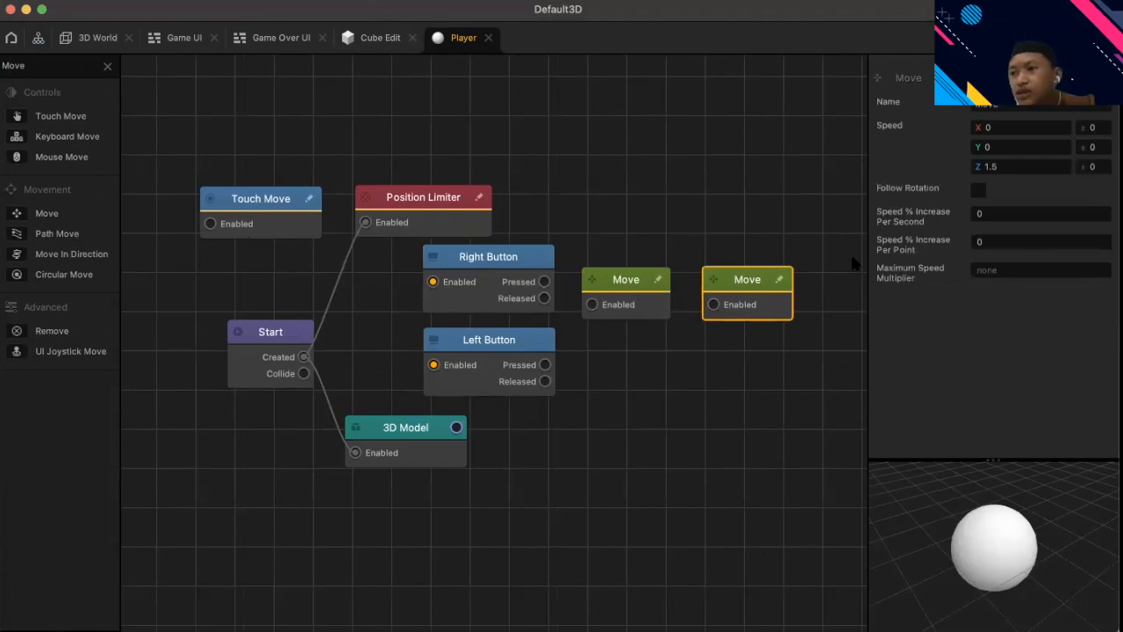
pyautogui.moveTo(746, 274); pyautogui.dragTo(735, 279)
# - Rename the first Move node Move Right and the second Move Left, and space them apart
pyautogui.click(630, 291)
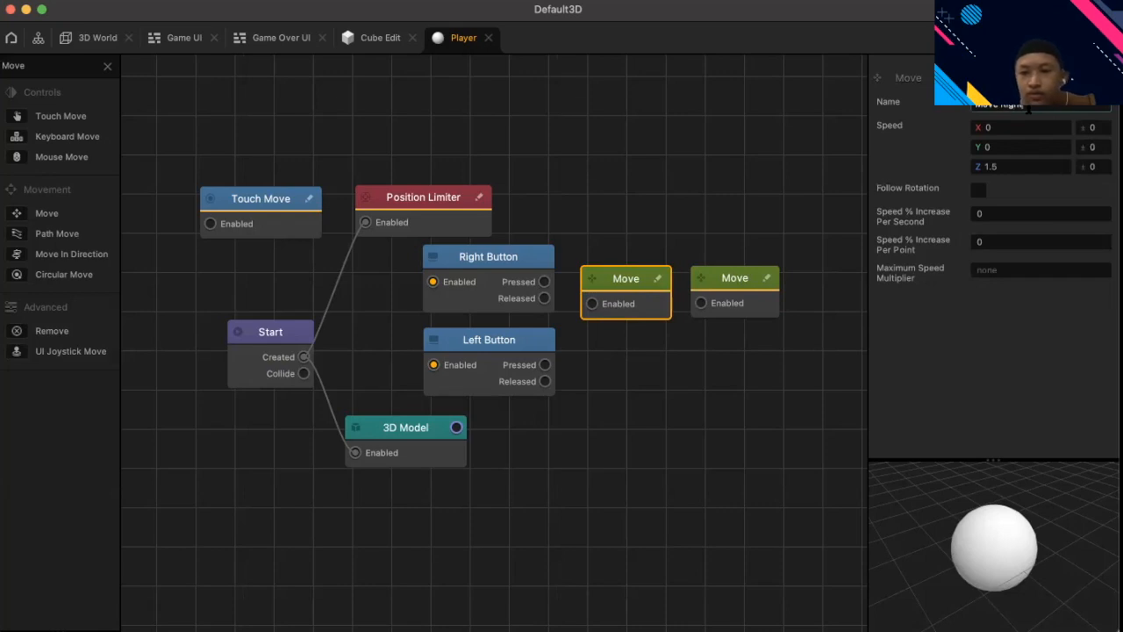
pyautogui.click(759, 280)
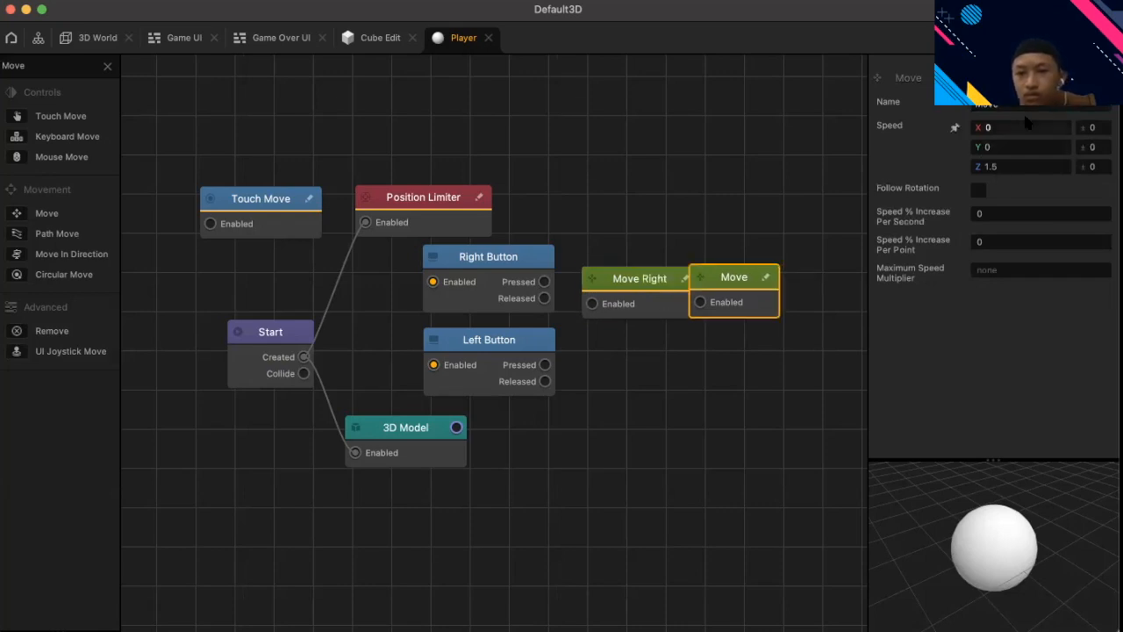
pyautogui.write('Left')
pyautogui.press('Return')
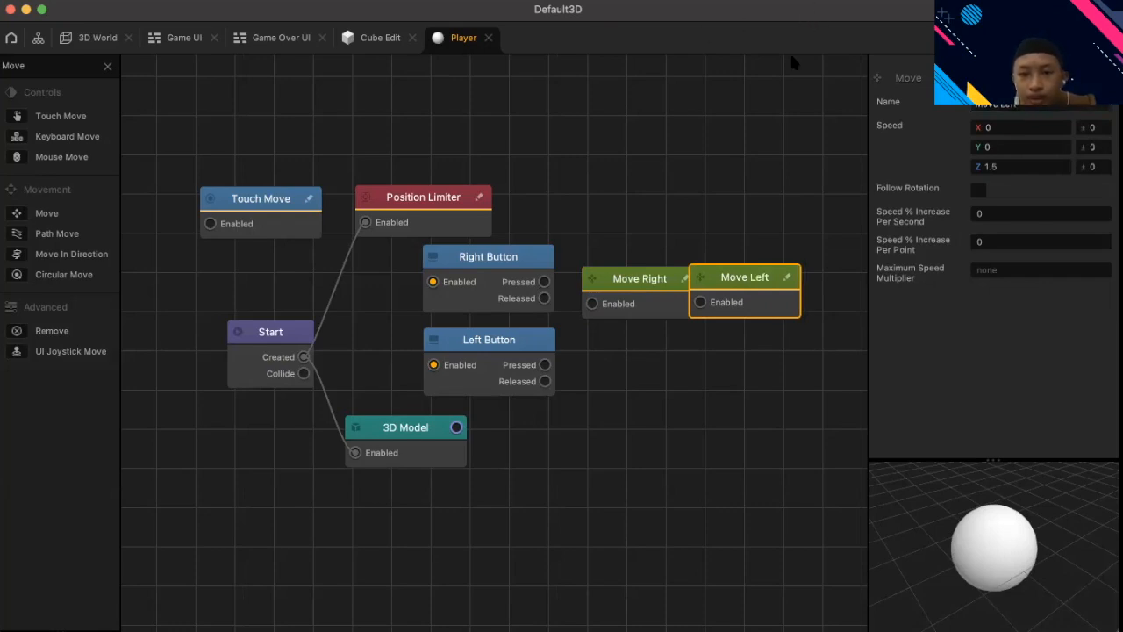
pyautogui.moveTo(744, 277); pyautogui.dragTo(772, 279)
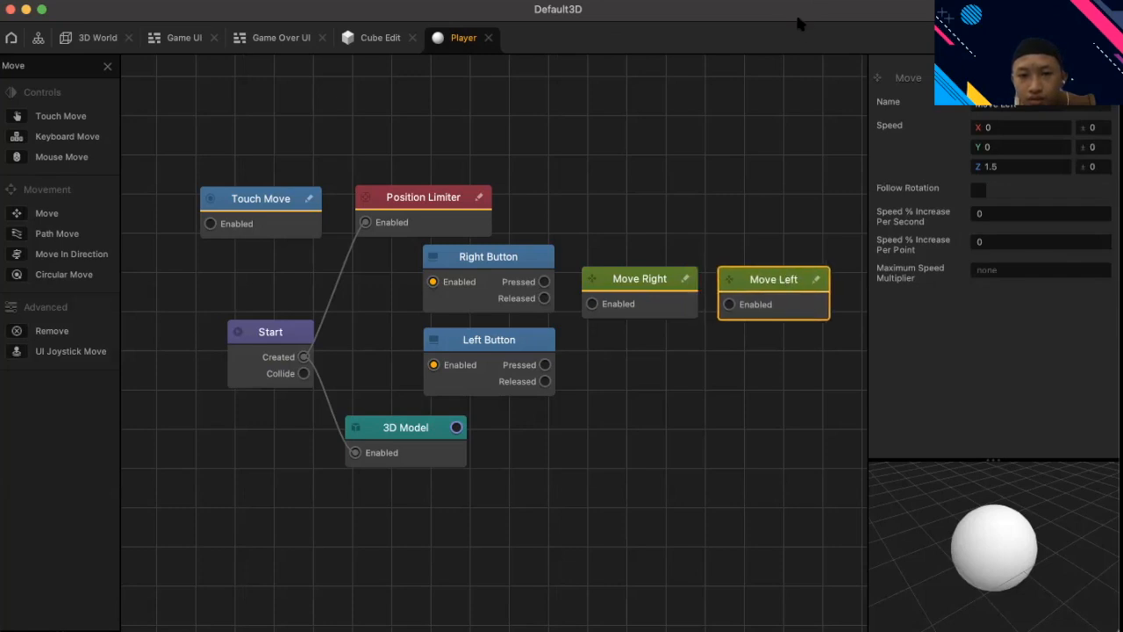
pyautogui.click(801, 86)
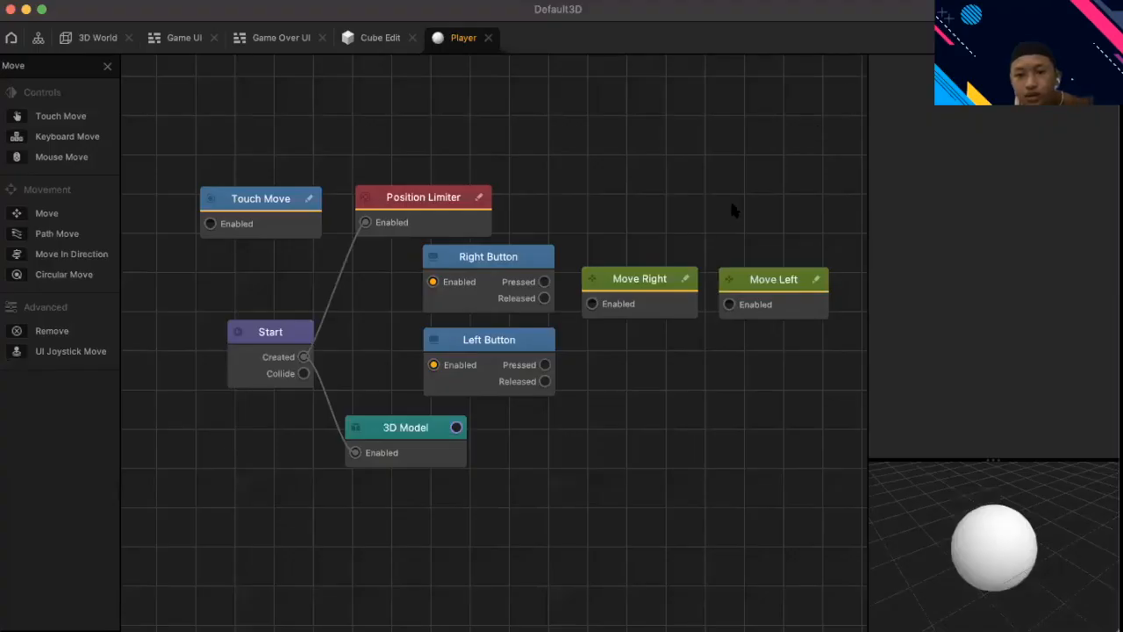
# - Set the Move Right node's speed to X 5 and Z 0
pyautogui.moveTo(645, 283); pyautogui.dragTo(641, 289)
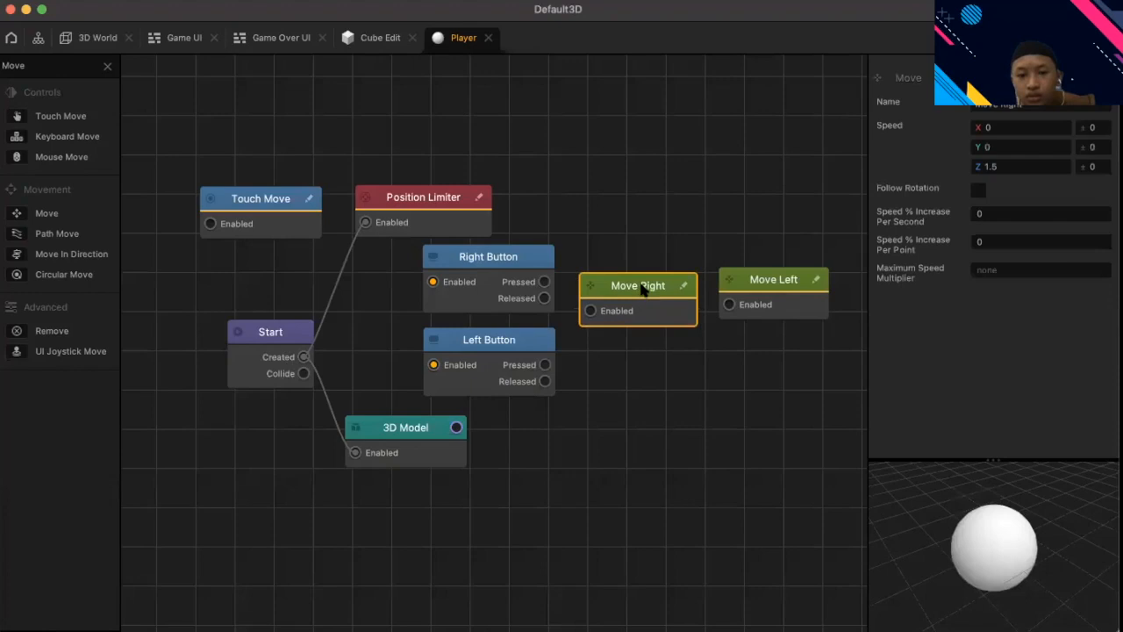
pyautogui.click(1014, 130)
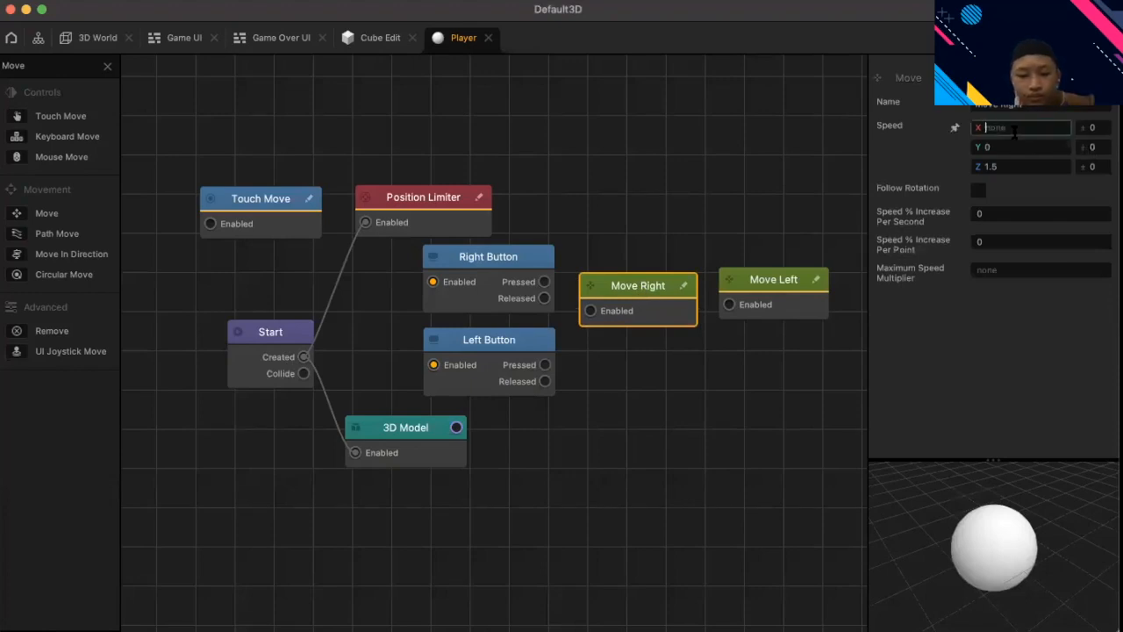
pyautogui.write('5')
pyautogui.click(1023, 167)
pyautogui.write('0')
pyautogui.click(756, 283)
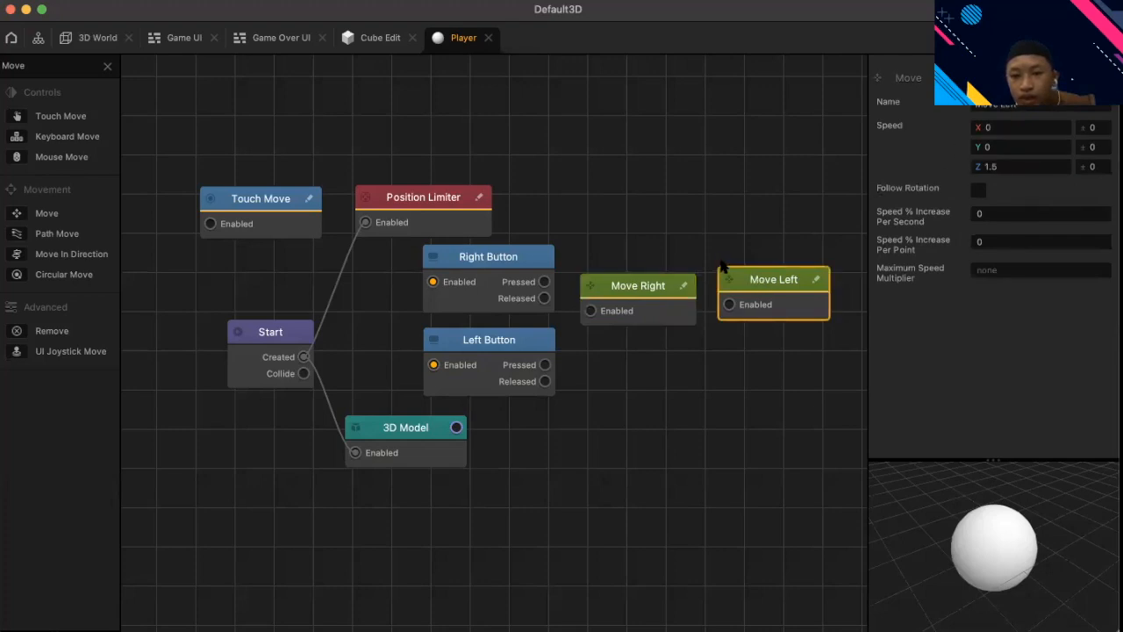
pyautogui.click(684, 302)
pyautogui.click(1018, 127)
pyautogui.write('5')
# - Set the Move Left node's speed to X -5 and Z 0
pyautogui.click(768, 283)
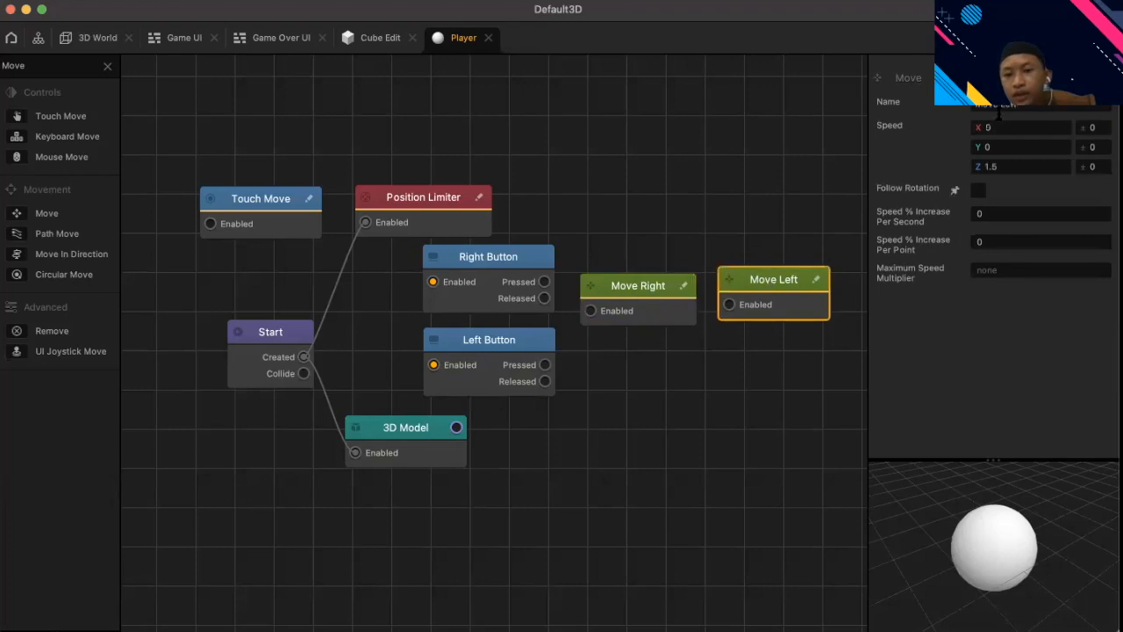
pyautogui.click(1009, 127)
pyautogui.press('BackSpace')
pyautogui.write('-5')
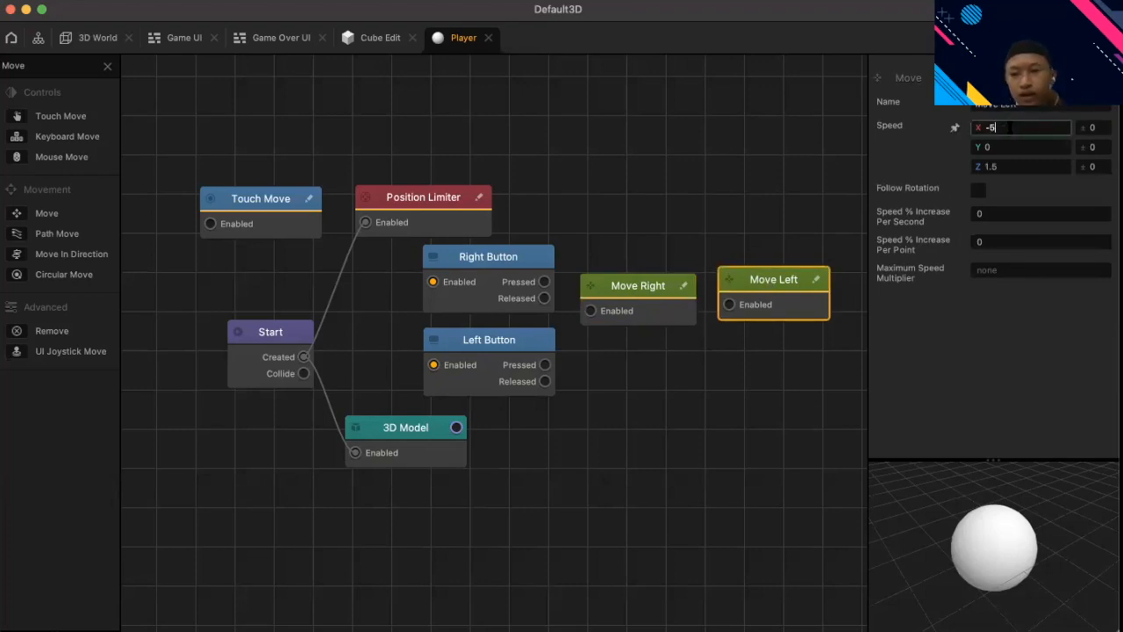
pyautogui.click(1016, 177)
pyautogui.click(1016, 163)
pyautogui.doubleClick(1016, 163)
pyautogui.press('BackSpace')
pyautogui.write('0')
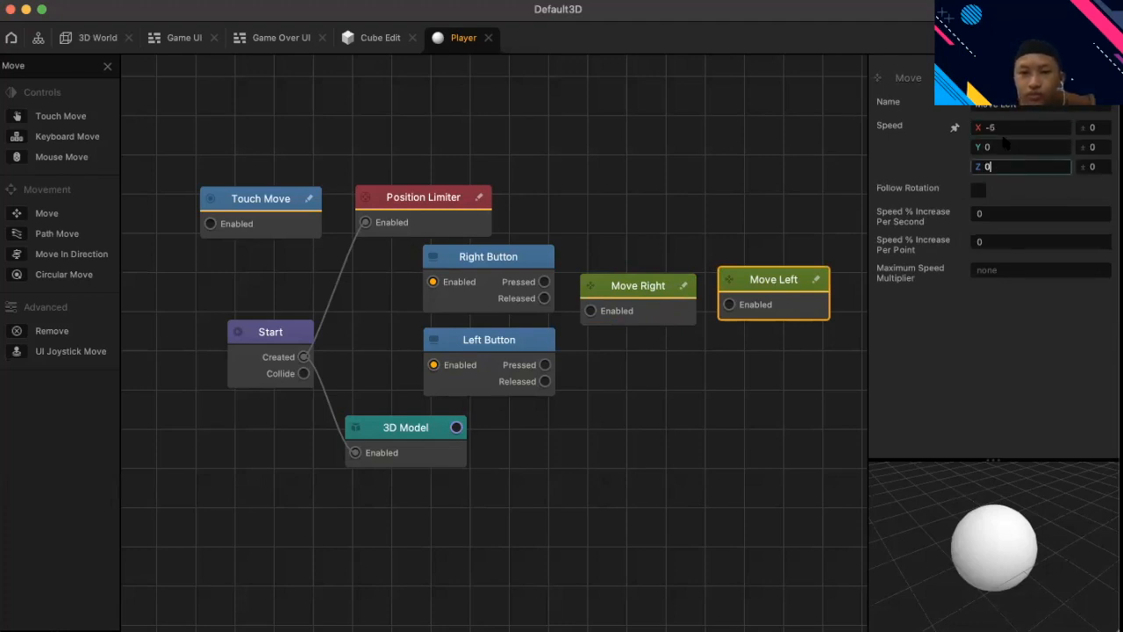
pyautogui.click(806, 14)
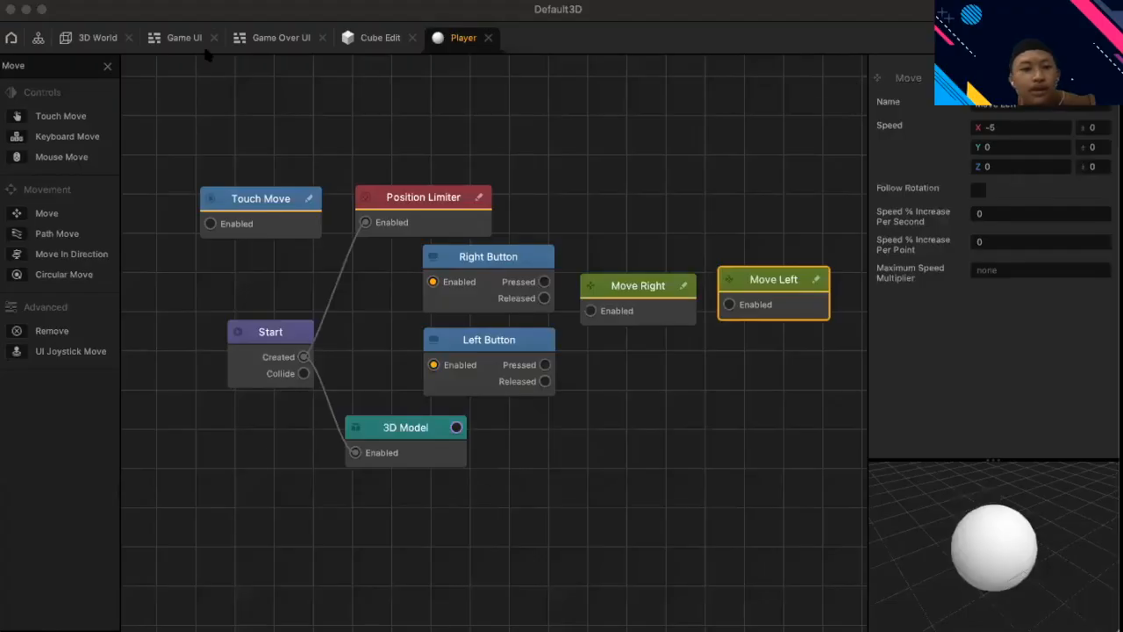
# - Search the node library for Posi and add a Position Animation node below the Move nodes
pyautogui.click(107, 66)
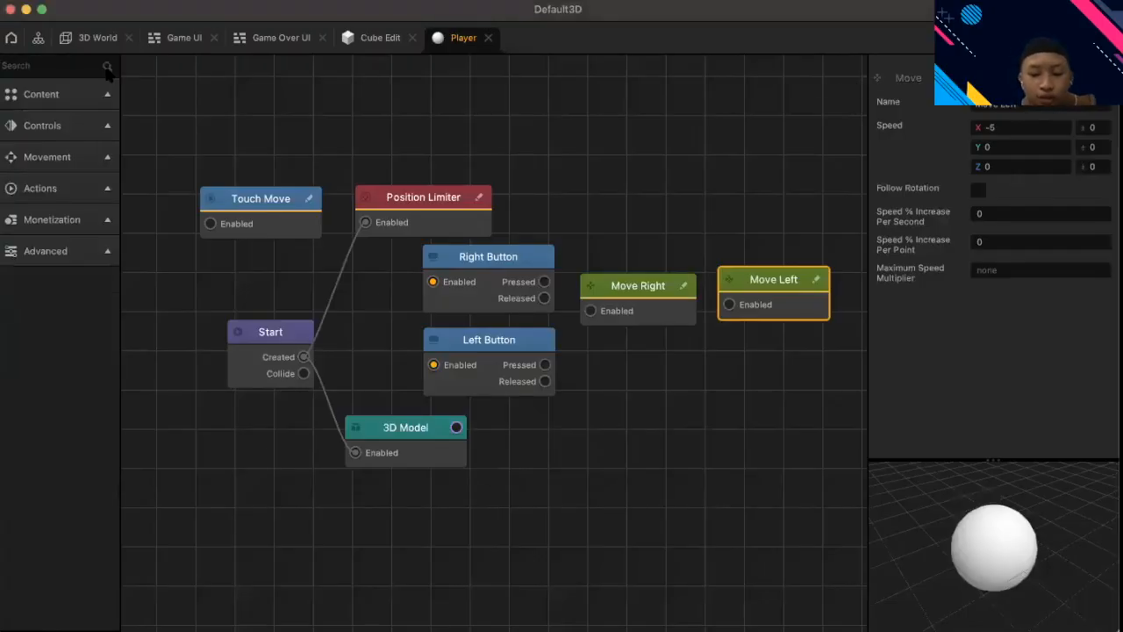
pyautogui.click(46, 66)
pyautogui.write('Posi')
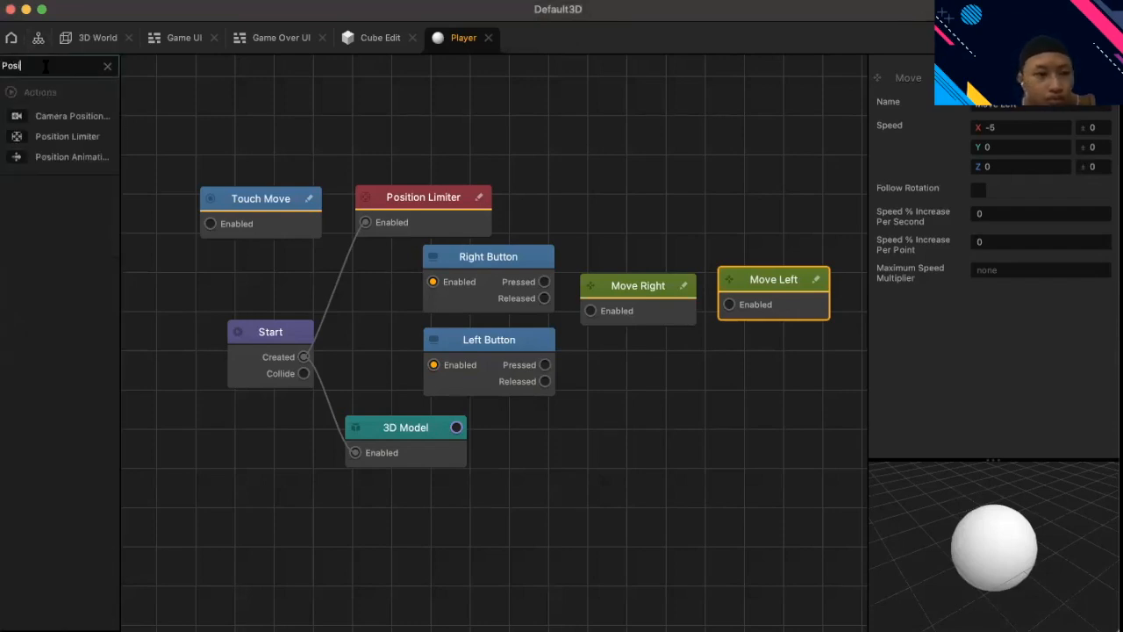
pyautogui.moveTo(88, 158); pyautogui.dragTo(671, 397)
pyautogui.click(698, 158)
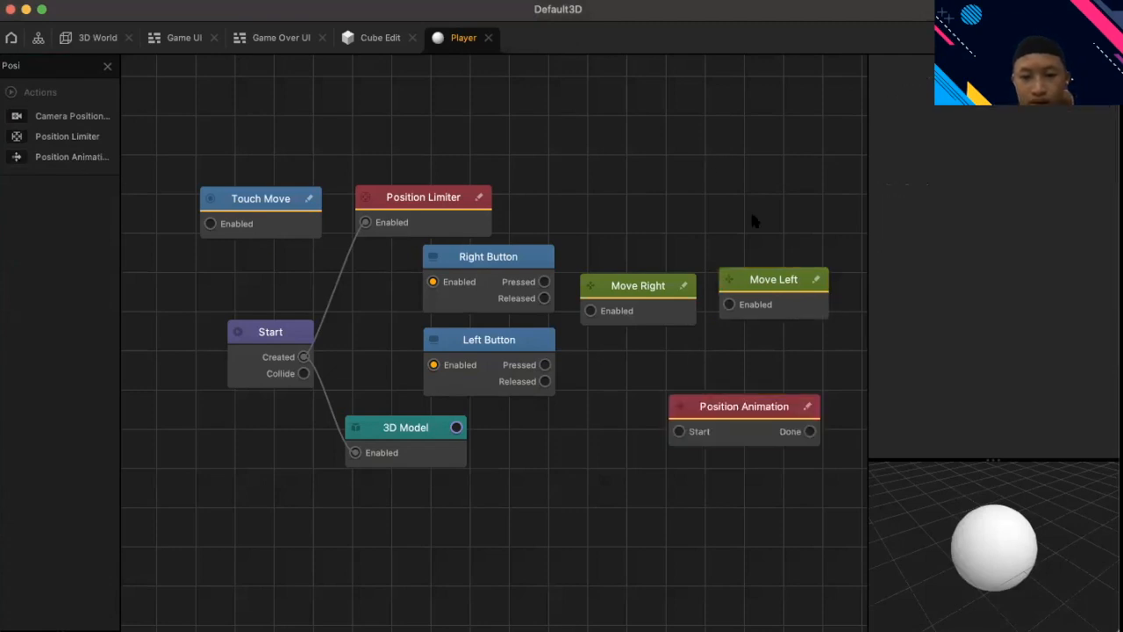
# - On the Position Animation node, turn off Is Delta, clear the Y target and set the duration to 0.25
pyautogui.click(739, 411)
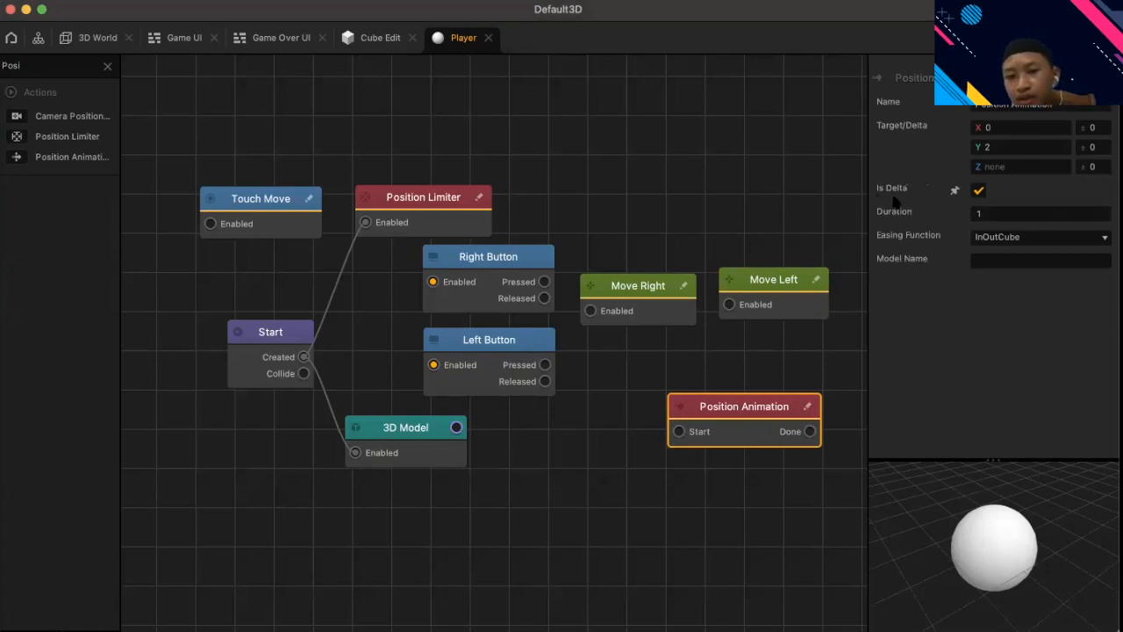
pyautogui.click(980, 193)
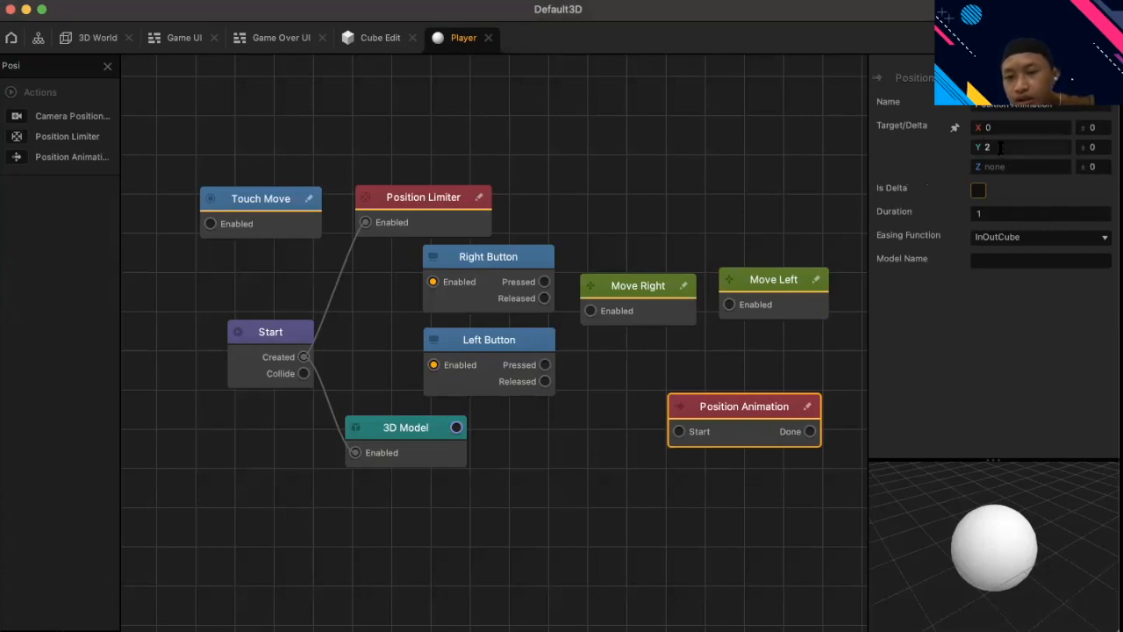
pyautogui.click(1000, 148)
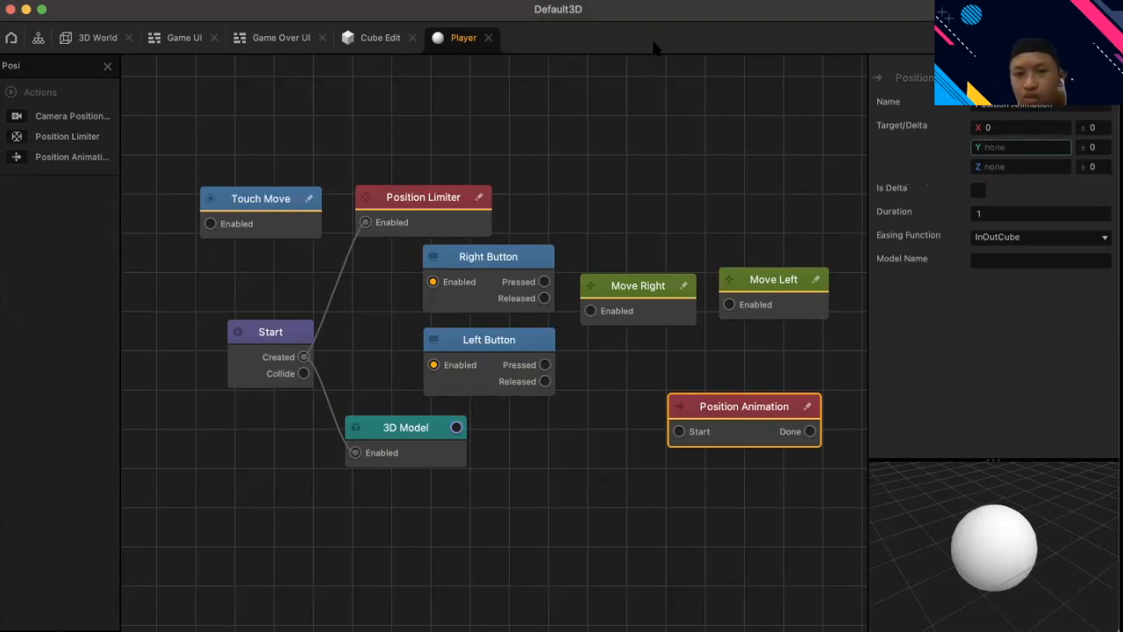
pyautogui.click(818, 13)
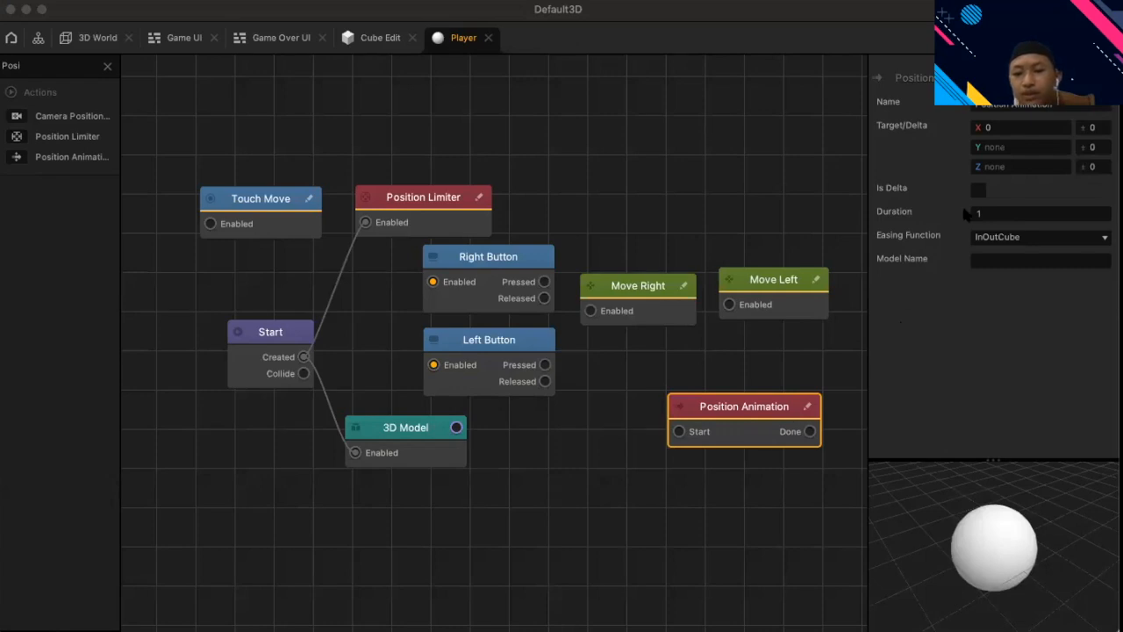
pyautogui.click(993, 215)
pyautogui.press('BackSpace')
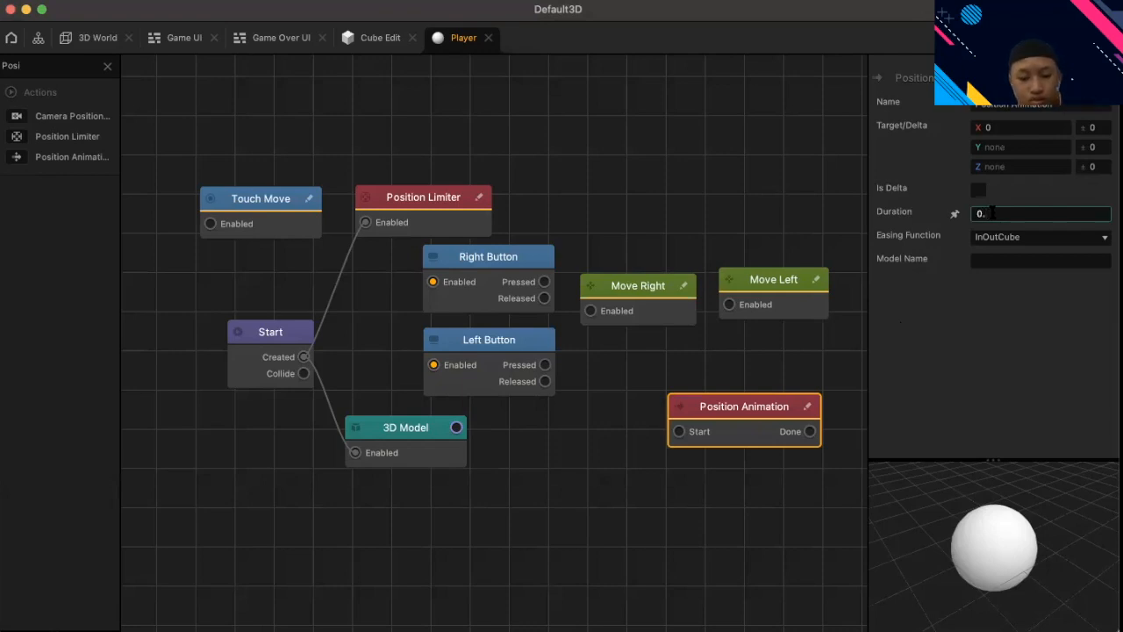
pyautogui.write('5')
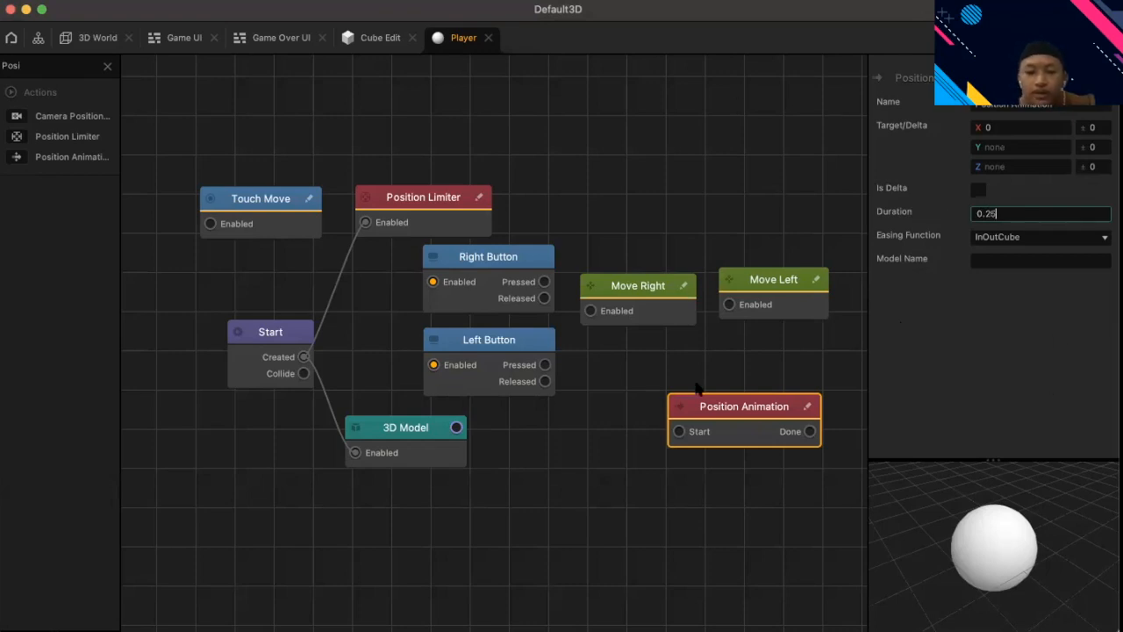
# - Place Move Right and Move Left beside their matching button nodes and connect each button's Pressed output to its Move node's Enabled input
pyautogui.moveTo(643, 288); pyautogui.dragTo(640, 261)
pyautogui.moveTo(783, 286); pyautogui.dragTo(654, 362)
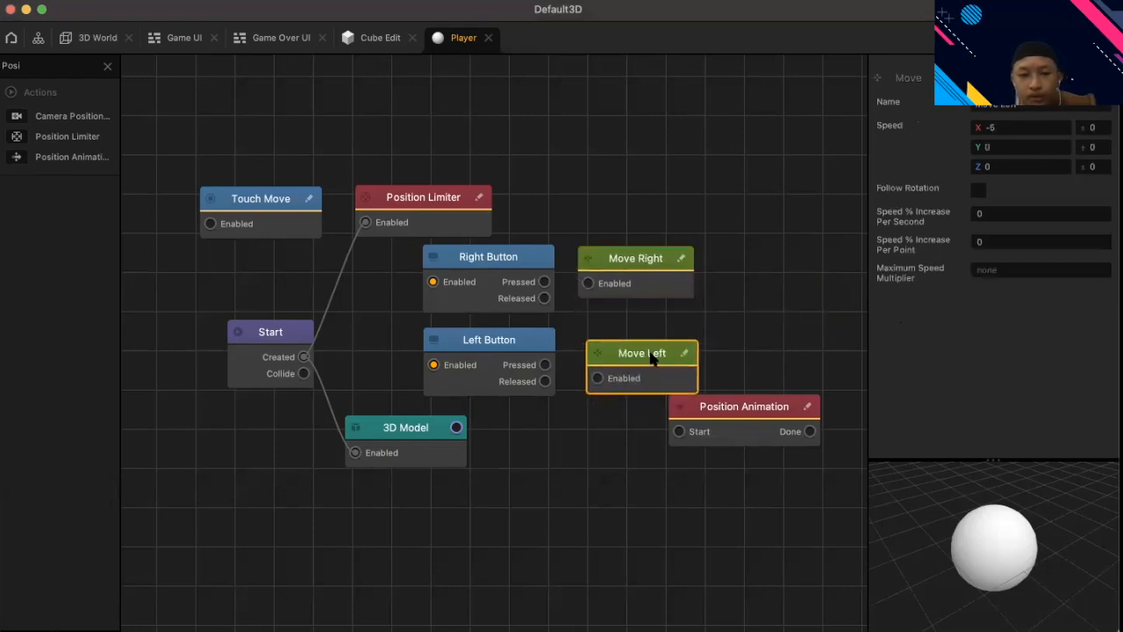
pyautogui.click(717, 280)
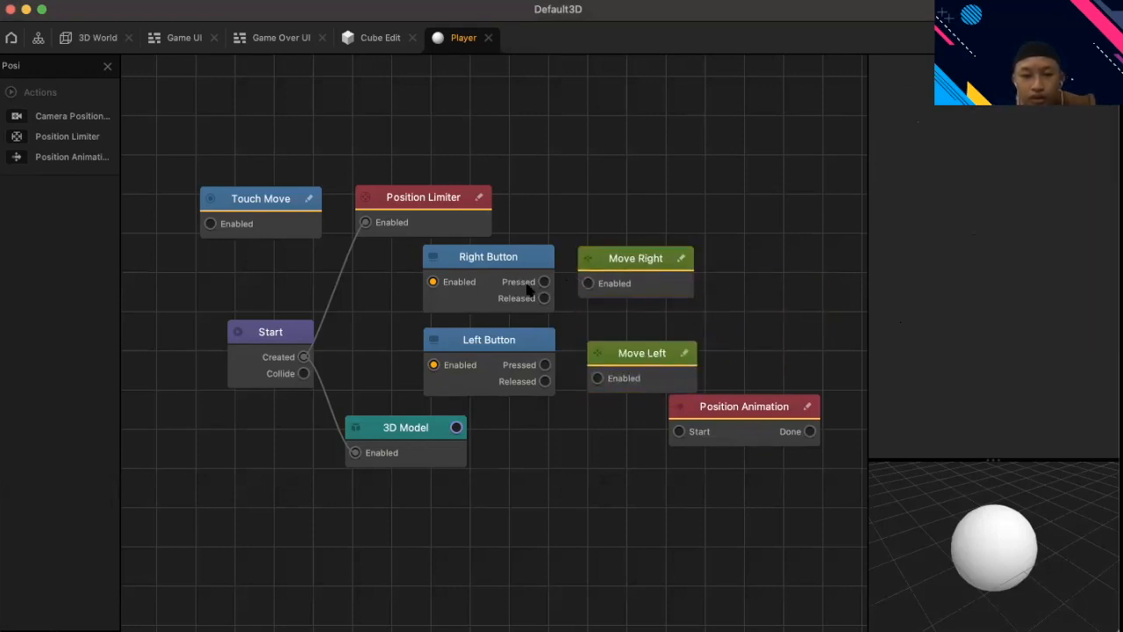
pyautogui.moveTo(544, 282); pyautogui.dragTo(593, 290)
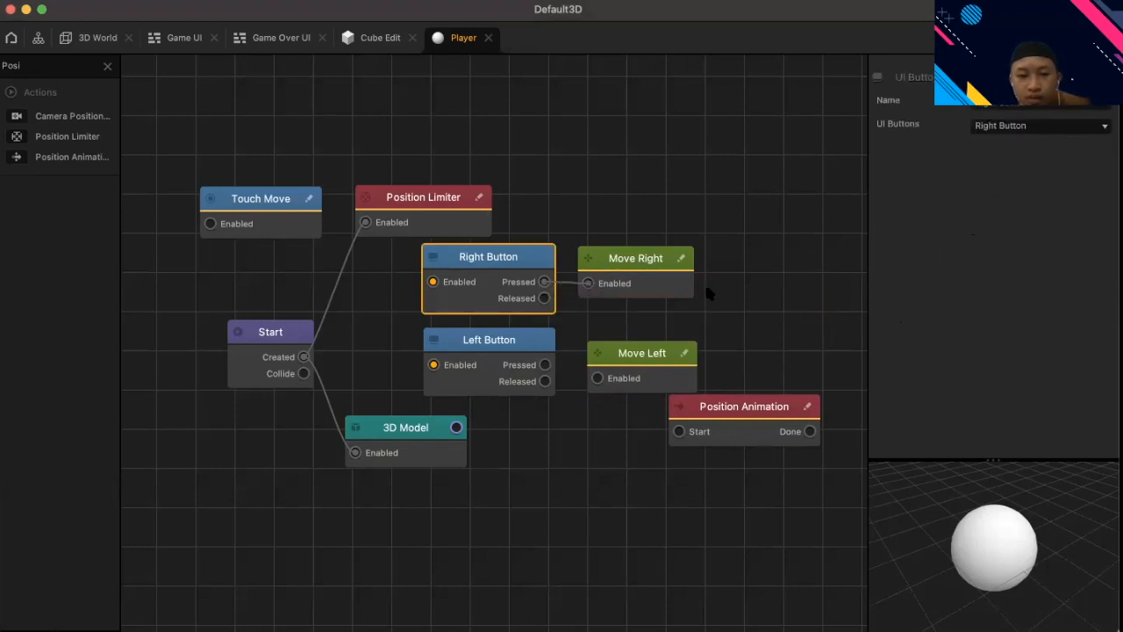
pyautogui.click(759, 284)
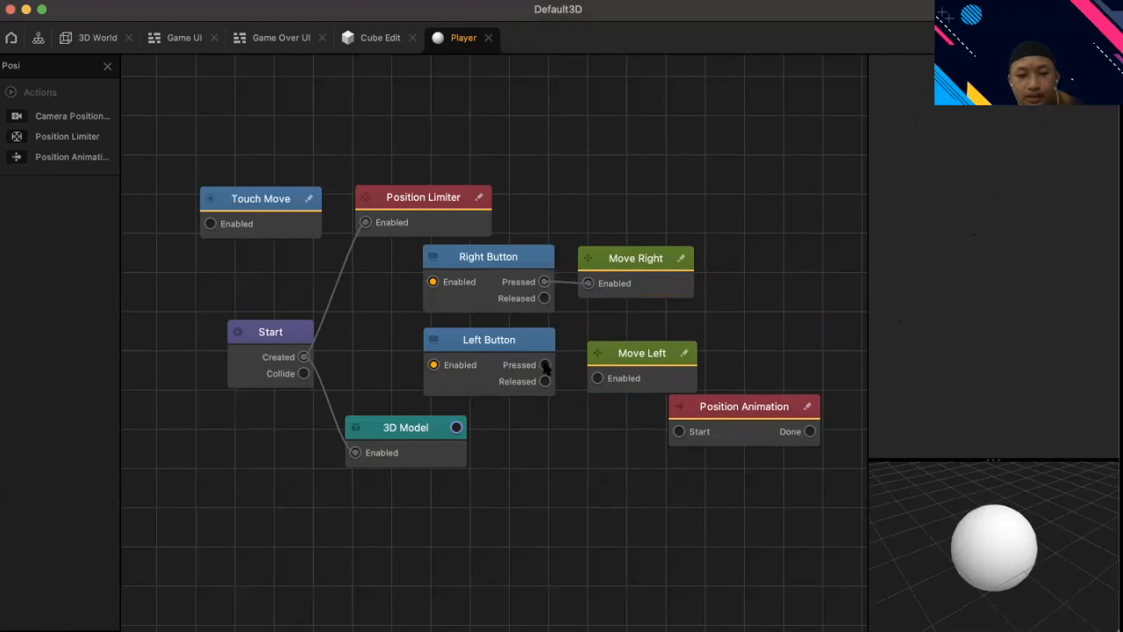
pyautogui.moveTo(544, 367)
pyautogui.mouseDown()
pyautogui.moveTo(589, 386)
pyautogui.moveTo(602, 379)
pyautogui.mouseUp()
pyautogui.moveTo(598, 378); pyautogui.dragTo(598, 378)
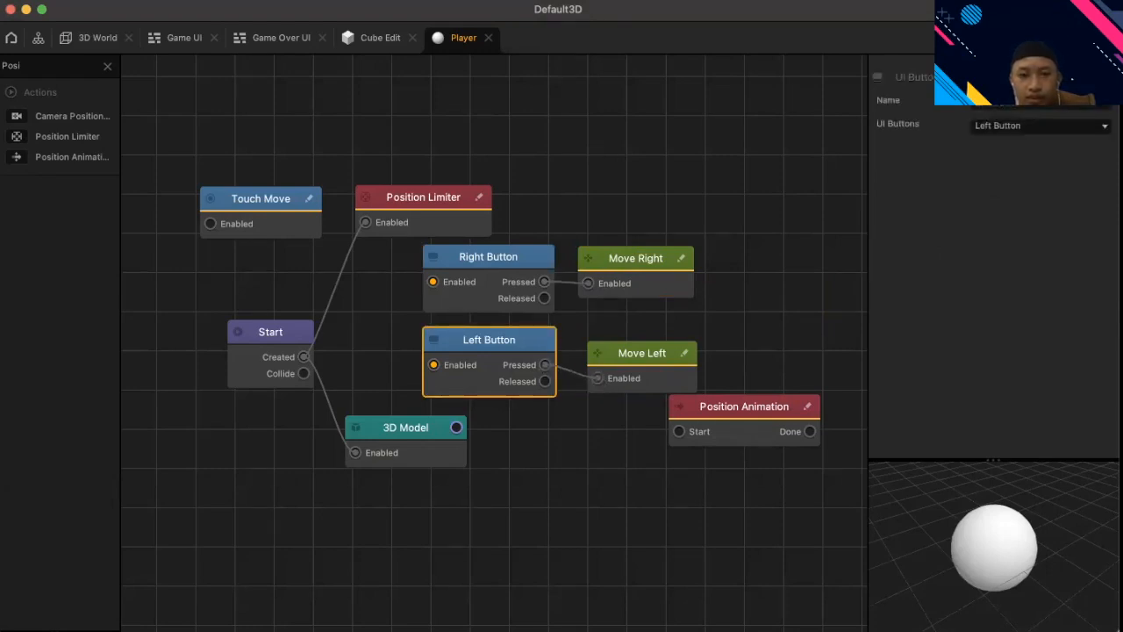
# - Position the Position Animation node below Move Left and connect Right Button's Released output to its Start input
pyautogui.click(817, 88)
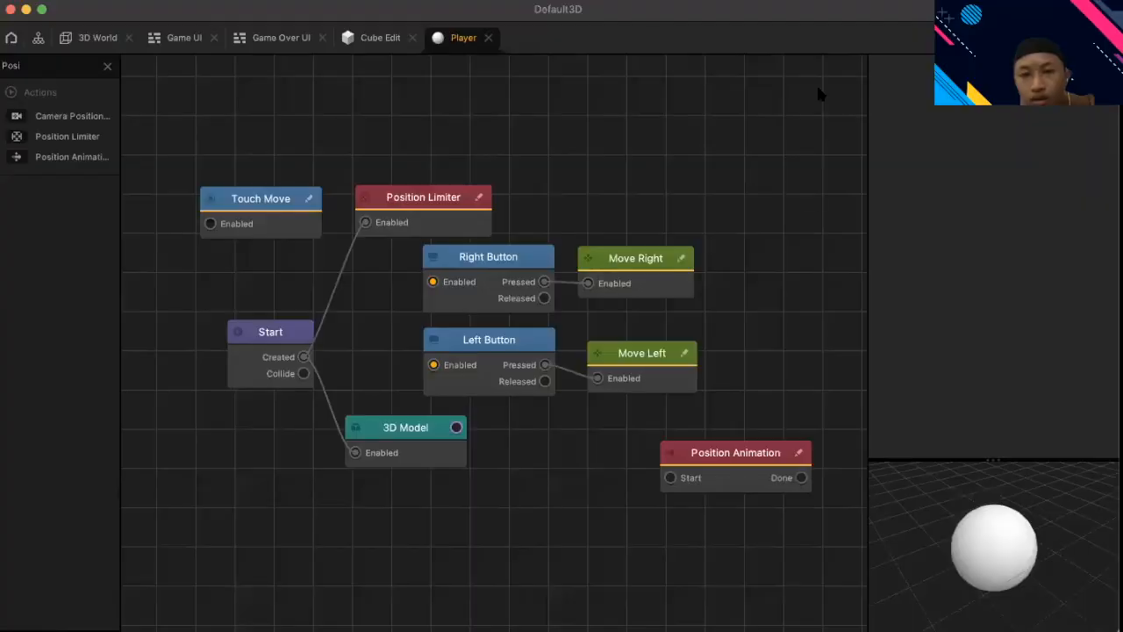
pyautogui.click(545, 302)
pyautogui.moveTo(559, 314); pyautogui.dragTo(664, 478)
pyautogui.moveTo(719, 447); pyautogui.dragTo(670, 458)
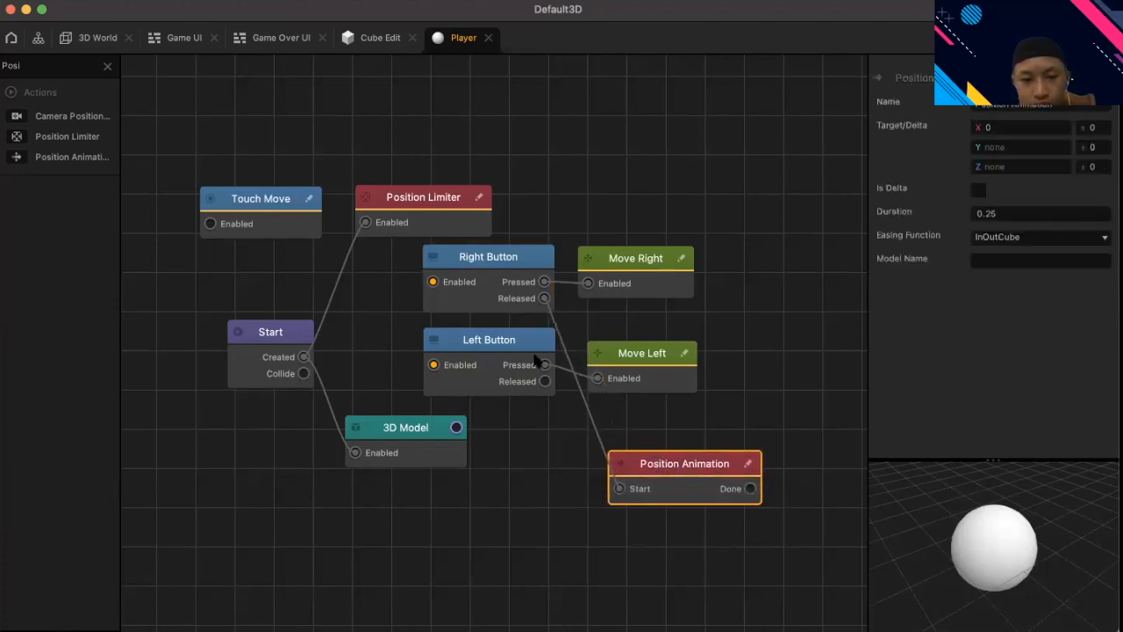
# - Connect Left Button's Released output to the Position Animation node's Start input
pyautogui.moveTo(544, 383); pyautogui.dragTo(620, 489)
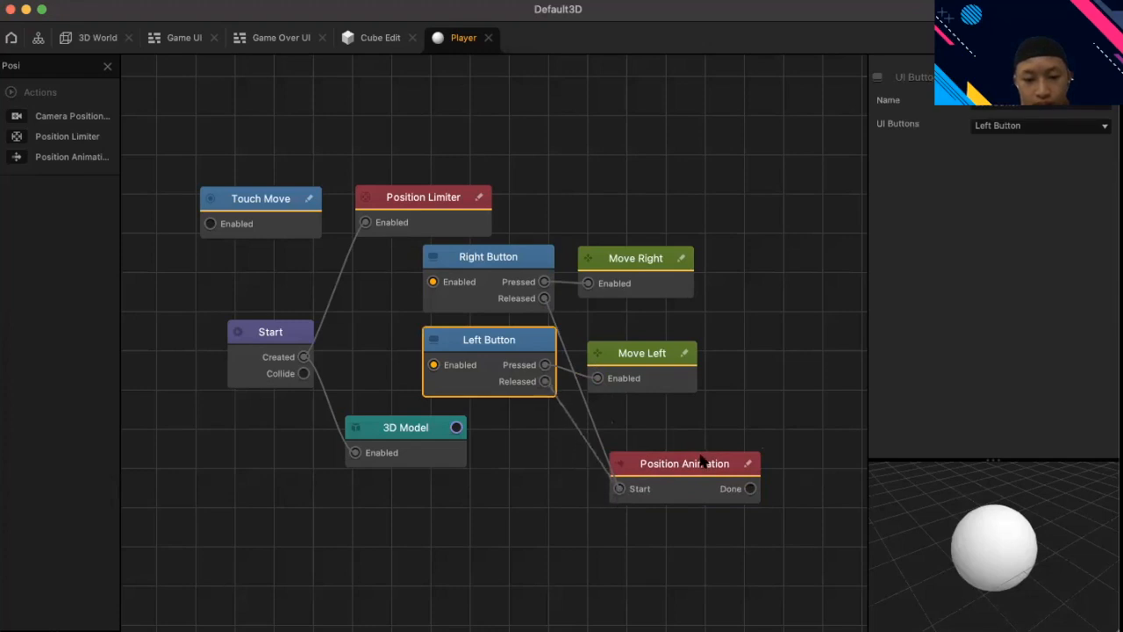
pyautogui.click(772, 356)
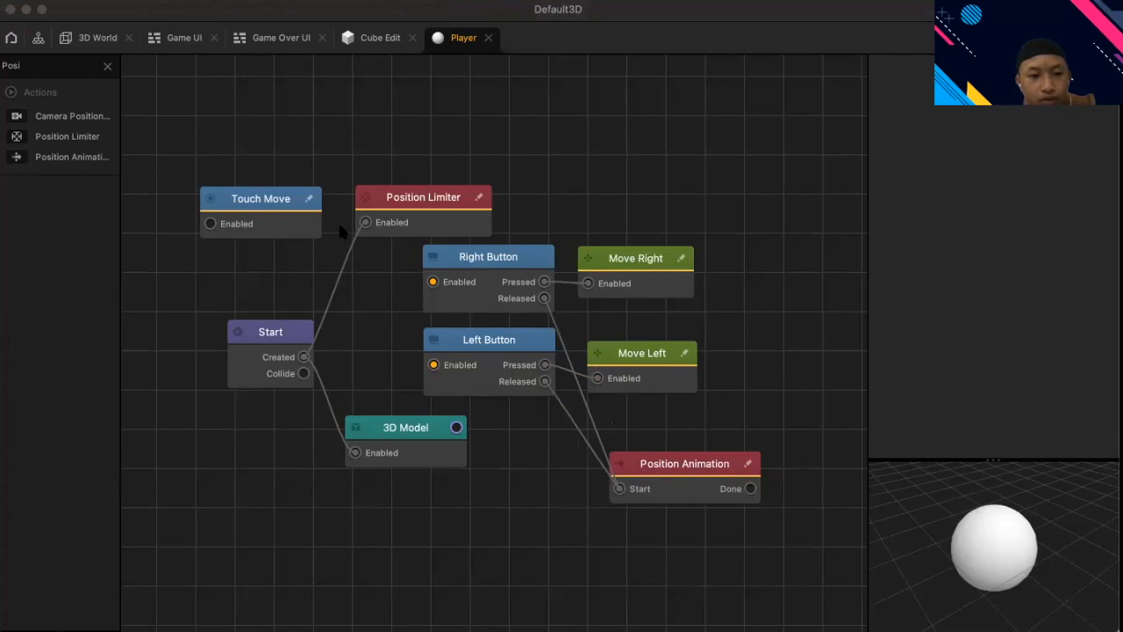
pyautogui.click(194, 10)
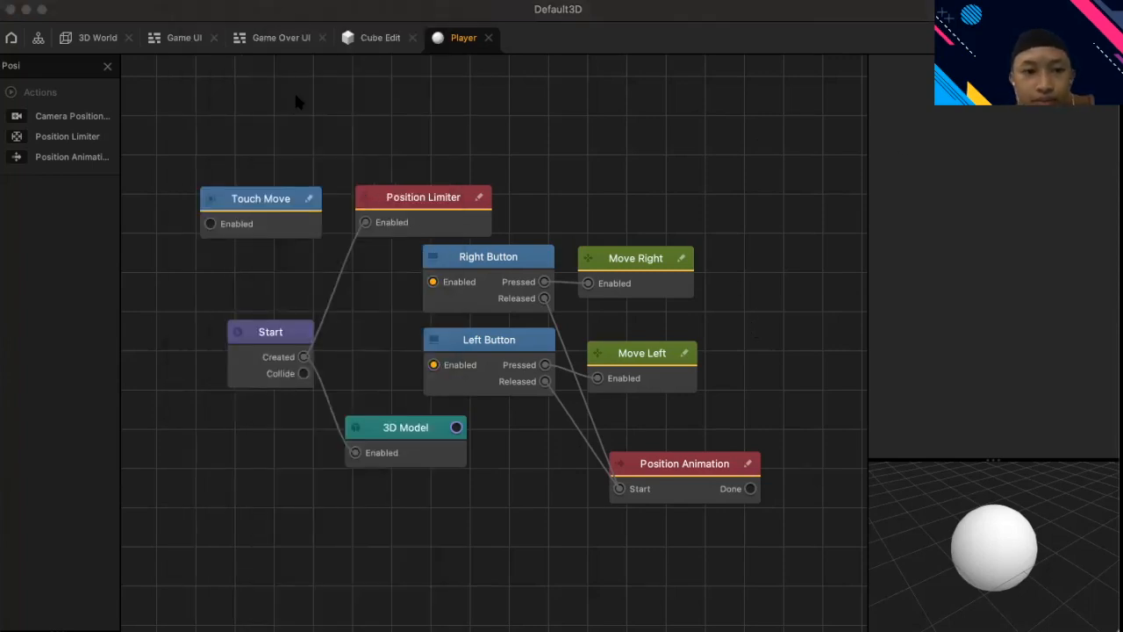
pyautogui.click(217, 104)
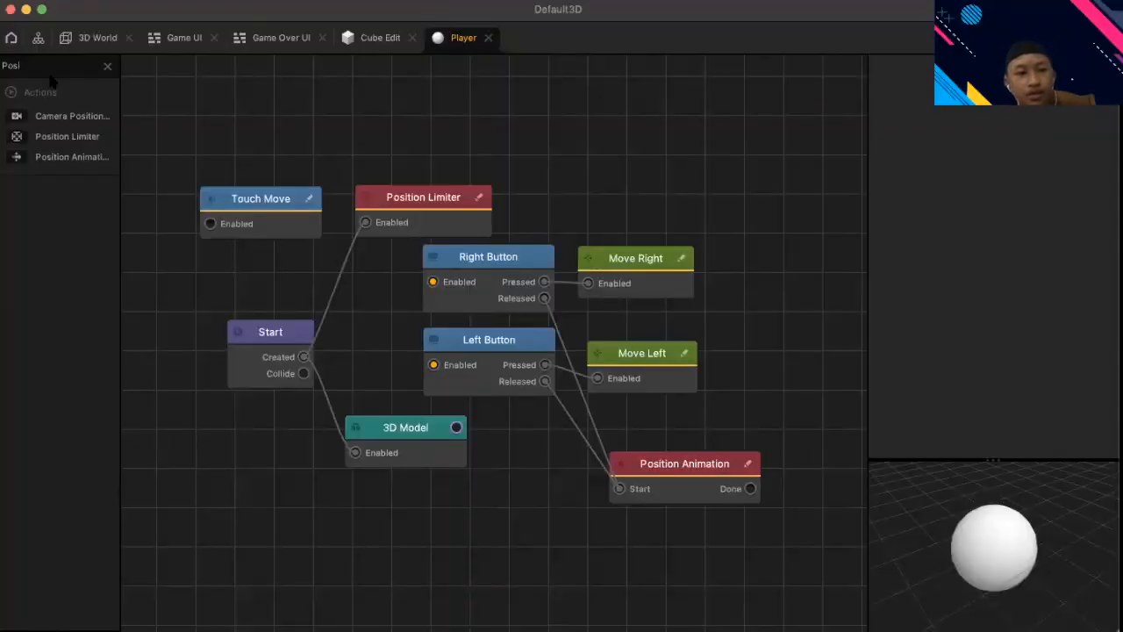
# - Search the node library for move and add a Move node below the Position Animation node
pyautogui.click(107, 66)
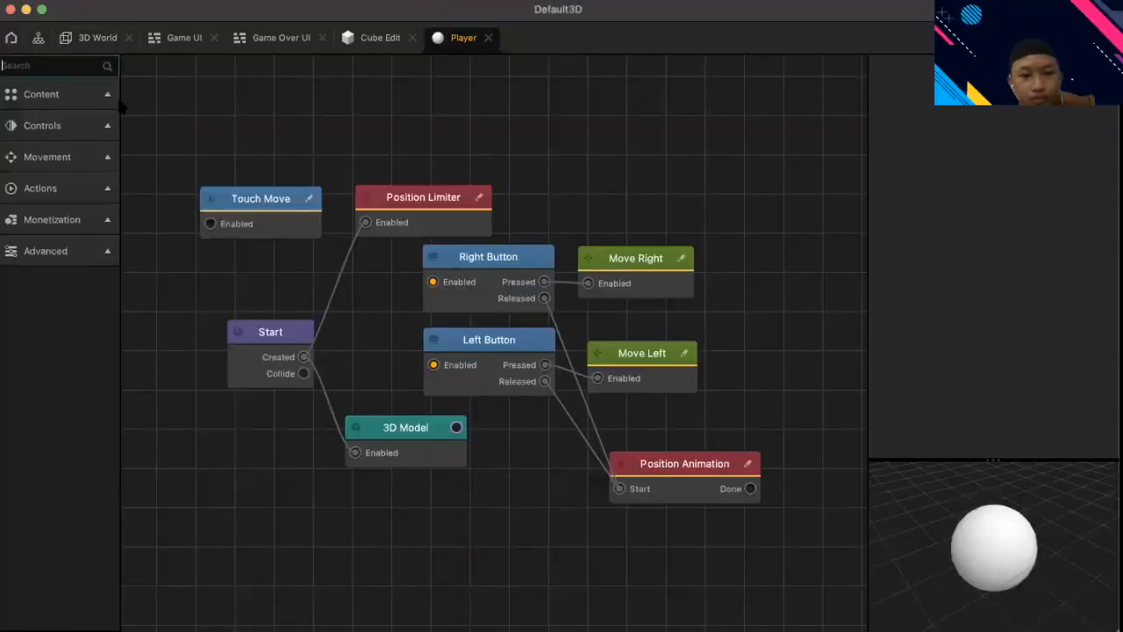
pyautogui.click(56, 67)
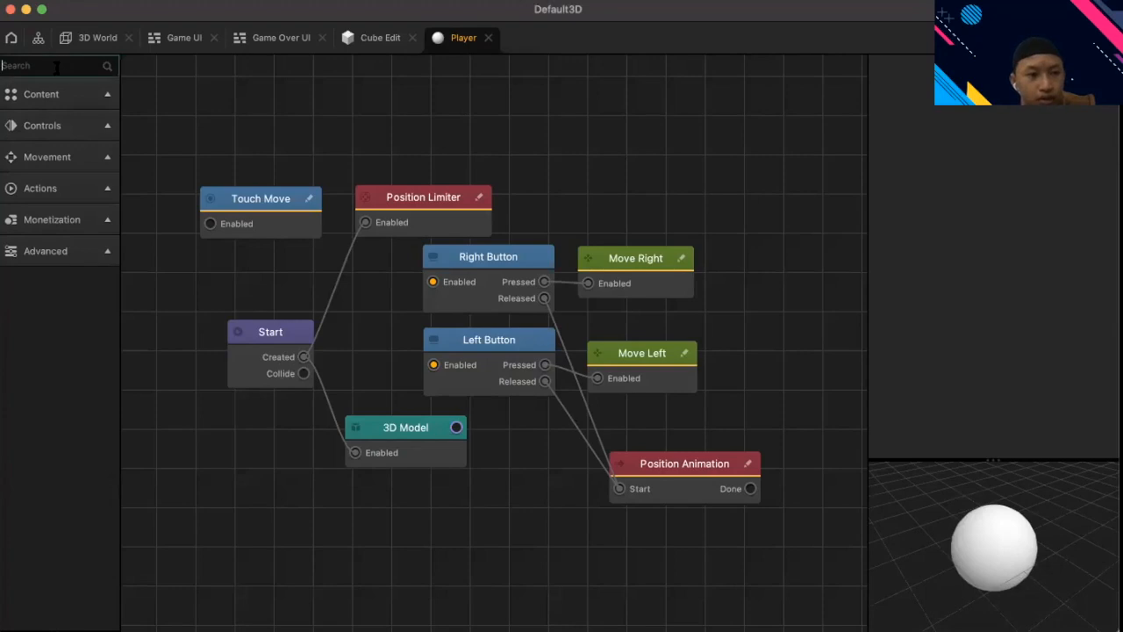
pyautogui.write('move')
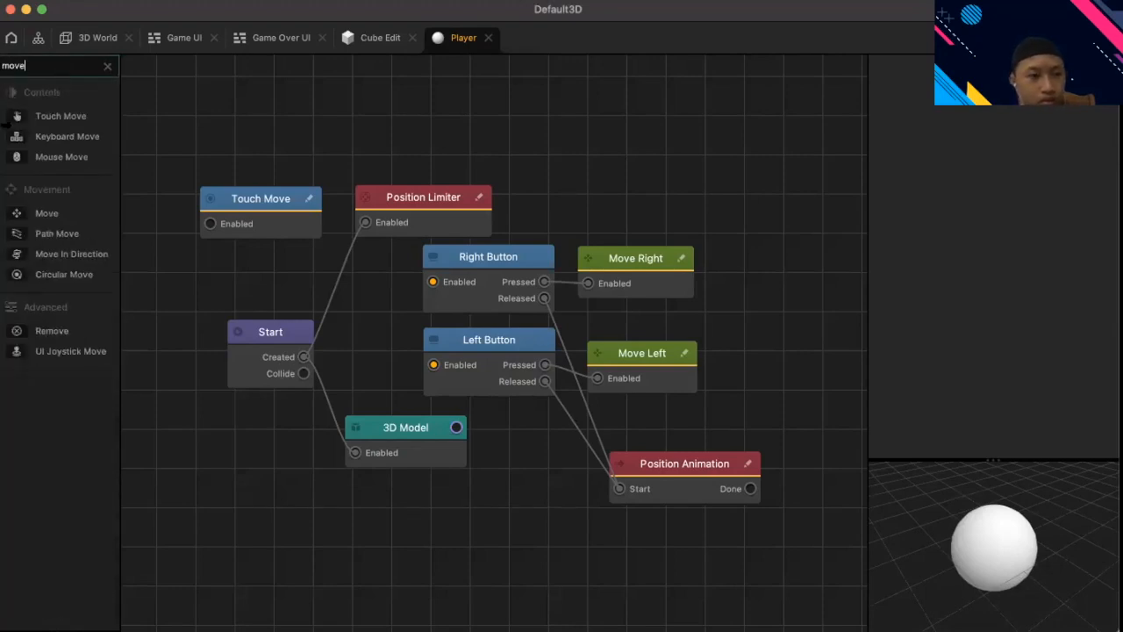
pyautogui.moveTo(46, 213); pyautogui.dragTo(536, 516)
pyautogui.click(107, 67)
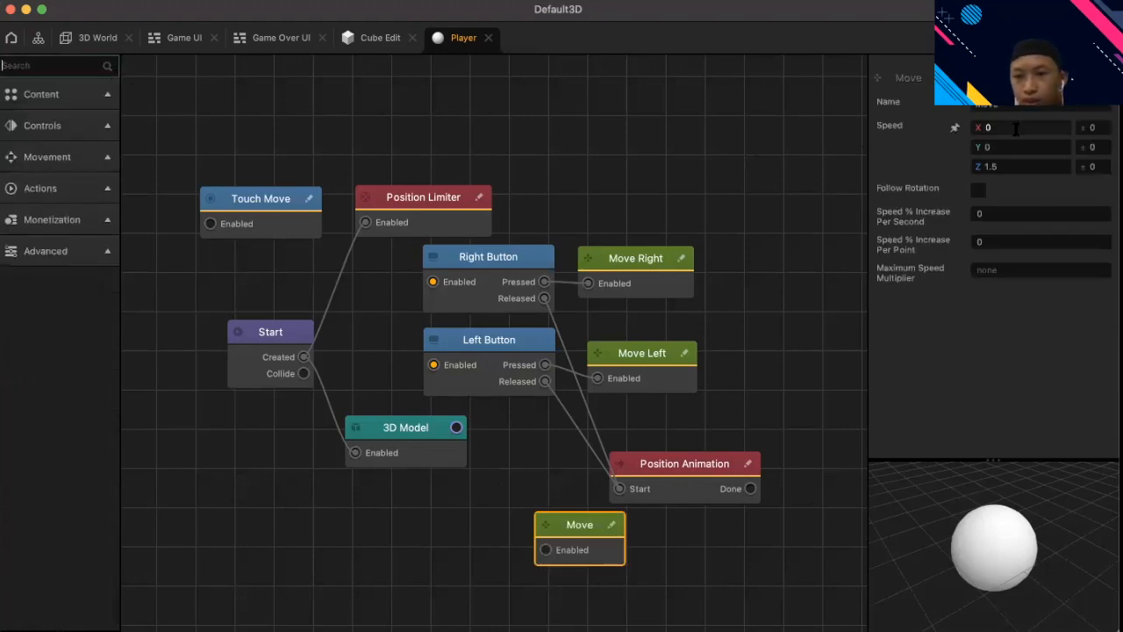
# - Set the new Move node's Z speed to -5
pyautogui.click(1015, 165)
pyautogui.press('BackSpace')
pyautogui.press('BackSpace')
pyautogui.press('BackSpace')
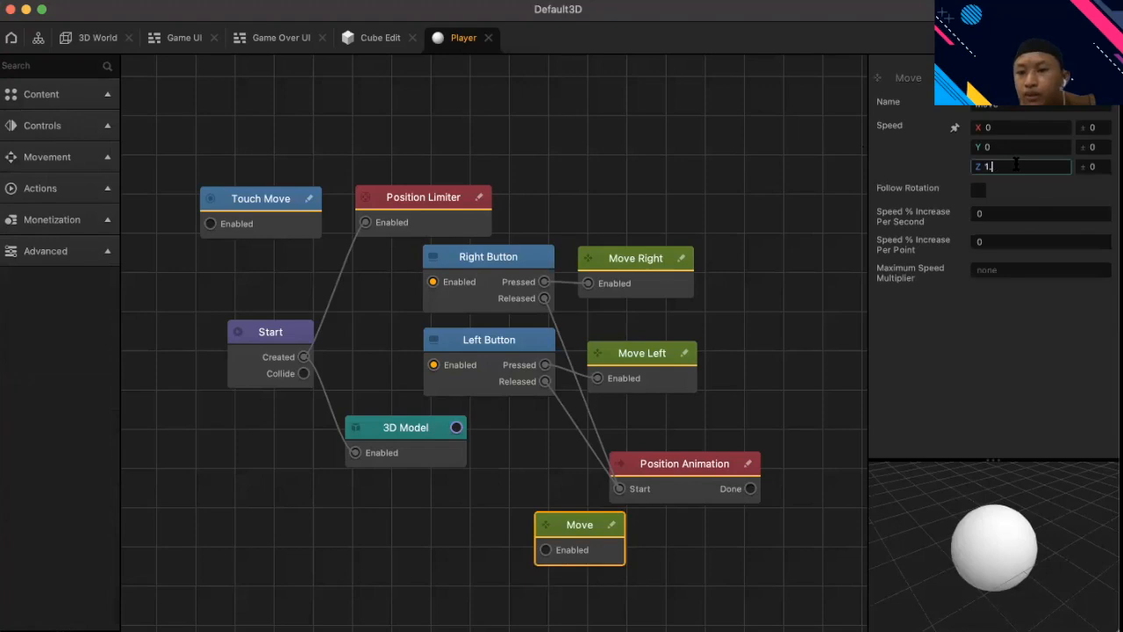
pyautogui.write('-5')
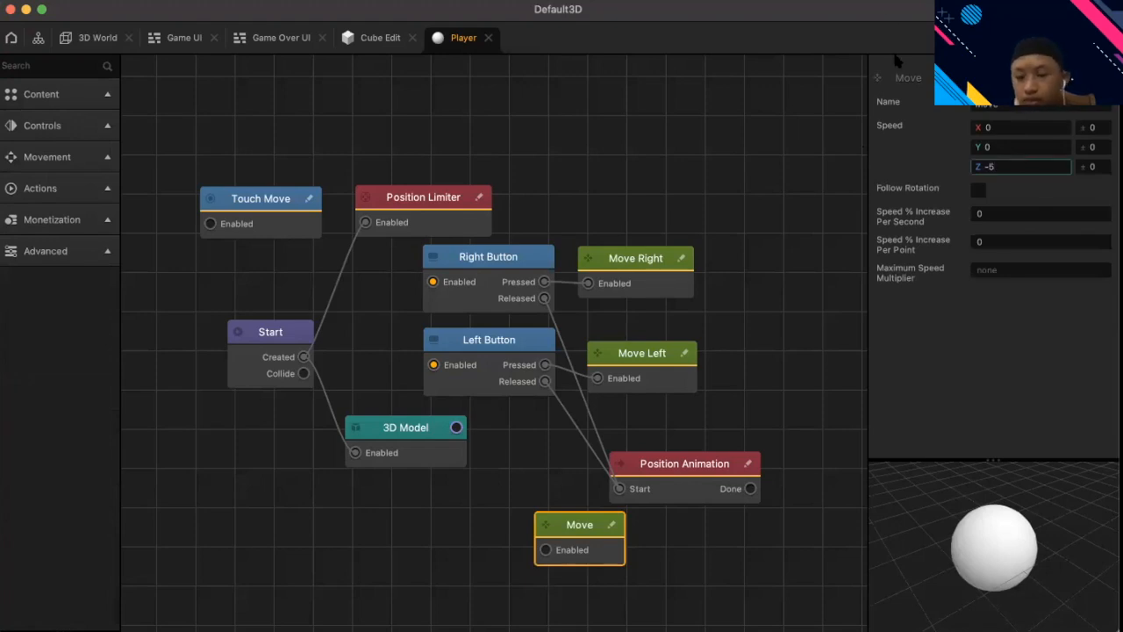
pyautogui.click(833, 45)
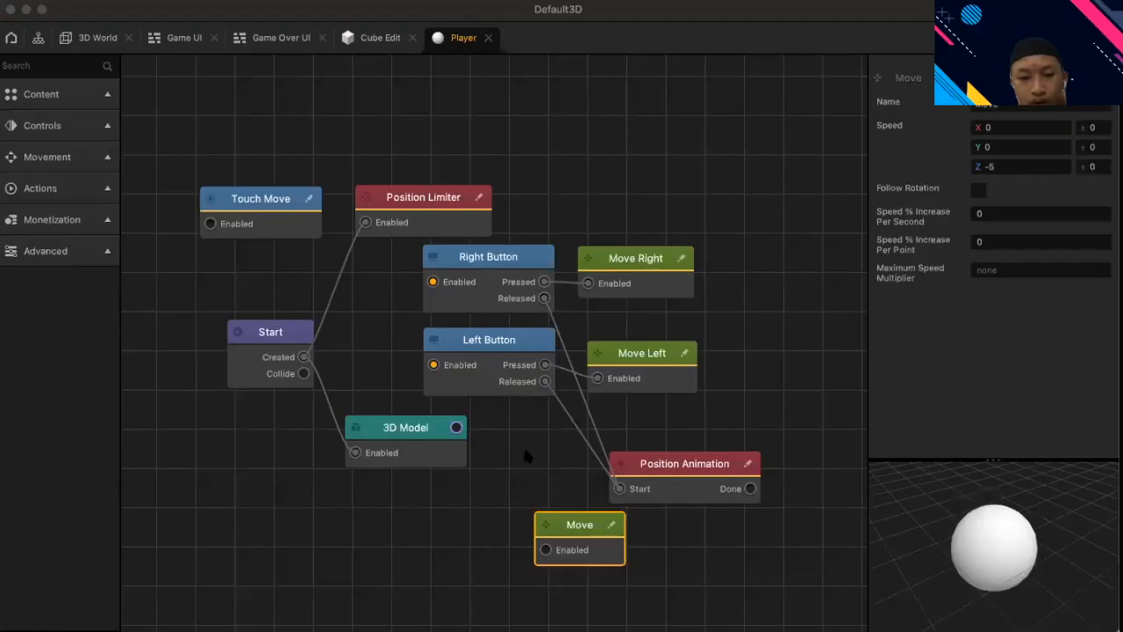
# - Connect Start's Created output to the new Move node's Enabled input and shift the 3D Model node clear of the connection
pyautogui.click(487, 449)
pyautogui.moveTo(546, 550); pyautogui.dragTo(304, 357)
pyautogui.moveTo(389, 432); pyautogui.dragTo(338, 475)
pyautogui.click(536, 454)
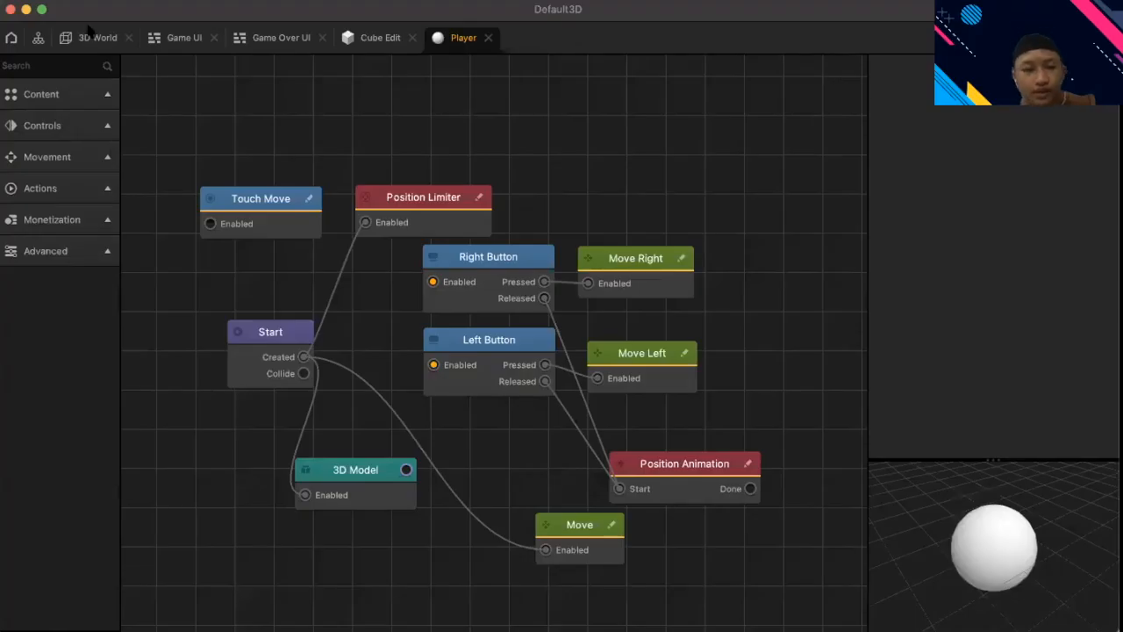
# - In the 3D World, switch to level section 1, place an Enemy cube near the middle of the platform and shift it farther back
pyautogui.click(79, 38)
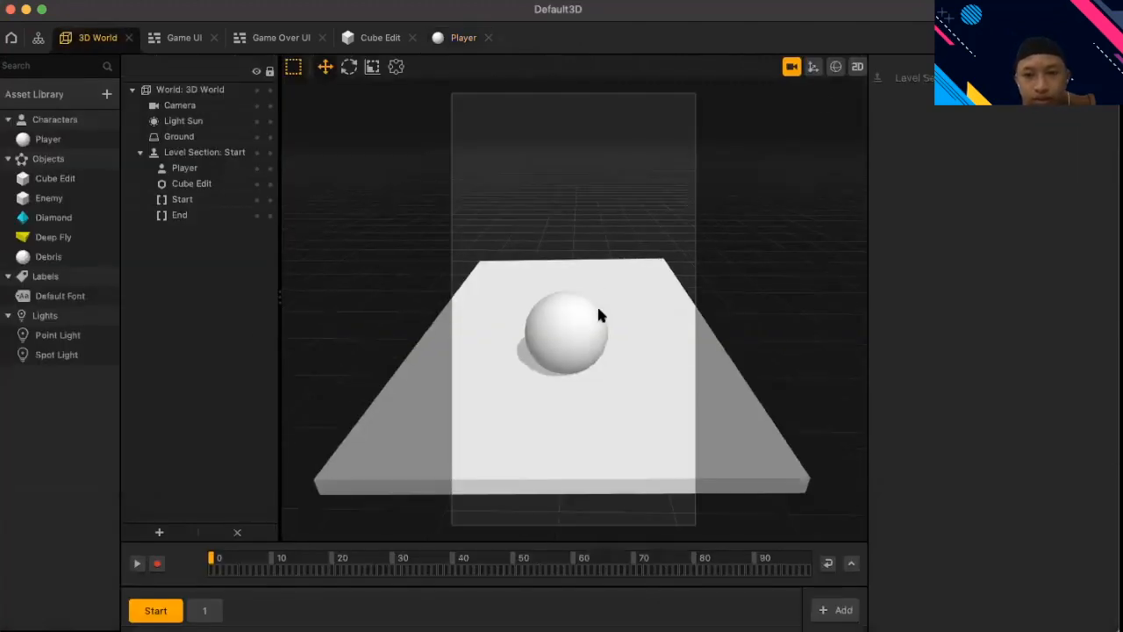
pyautogui.click(791, 67)
pyautogui.moveTo(727, 316); pyautogui.dragTo(585, 351)
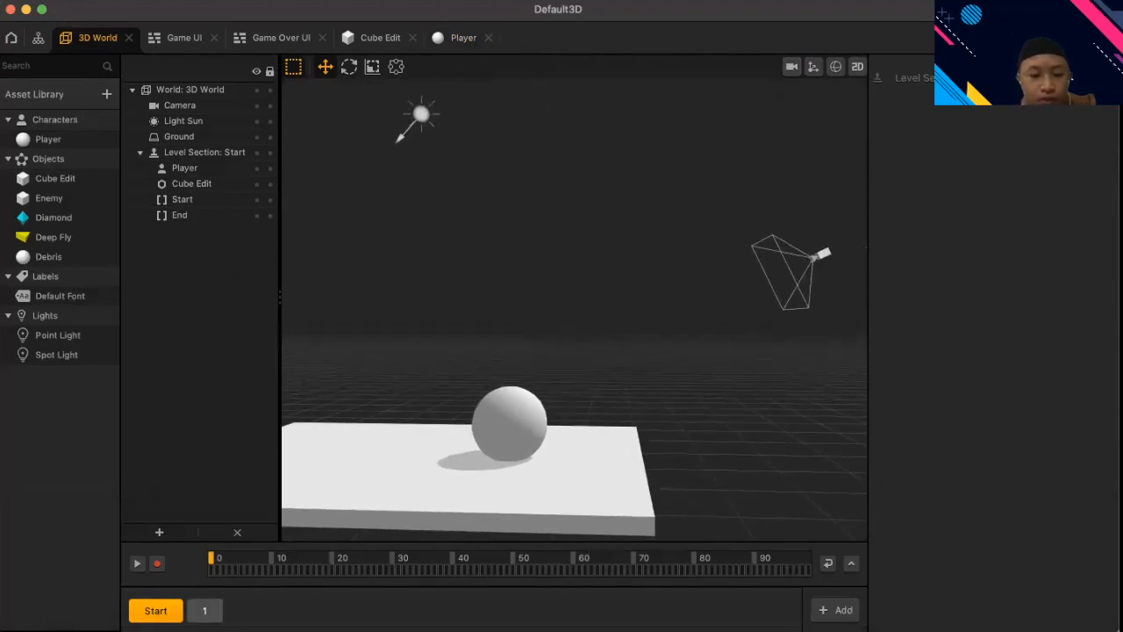
pyautogui.click(204, 609)
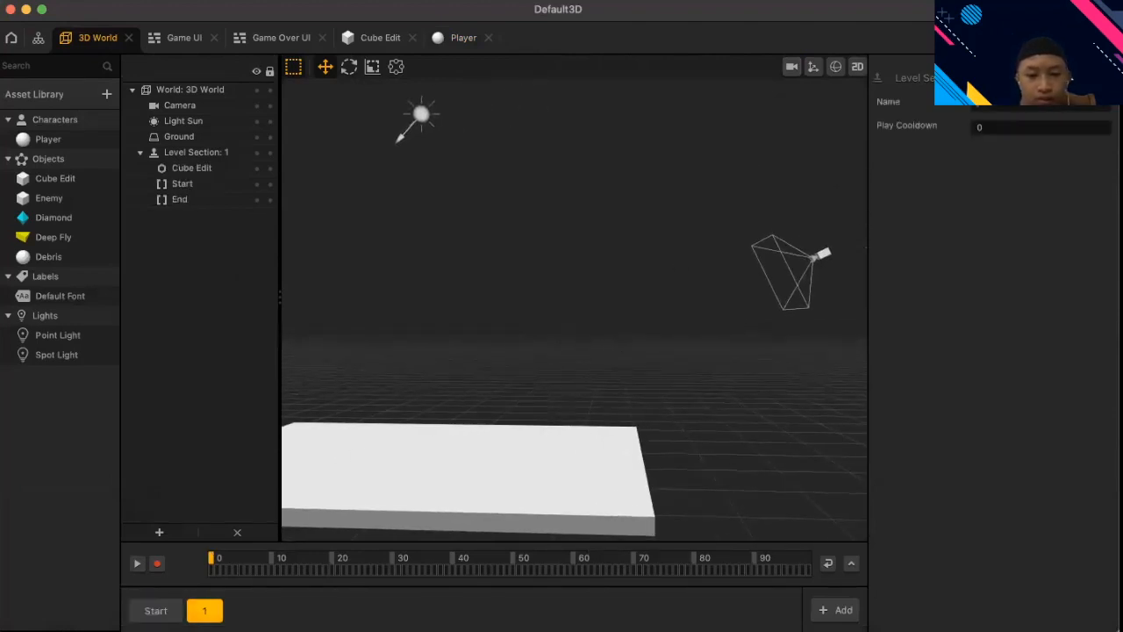
pyautogui.click(791, 67)
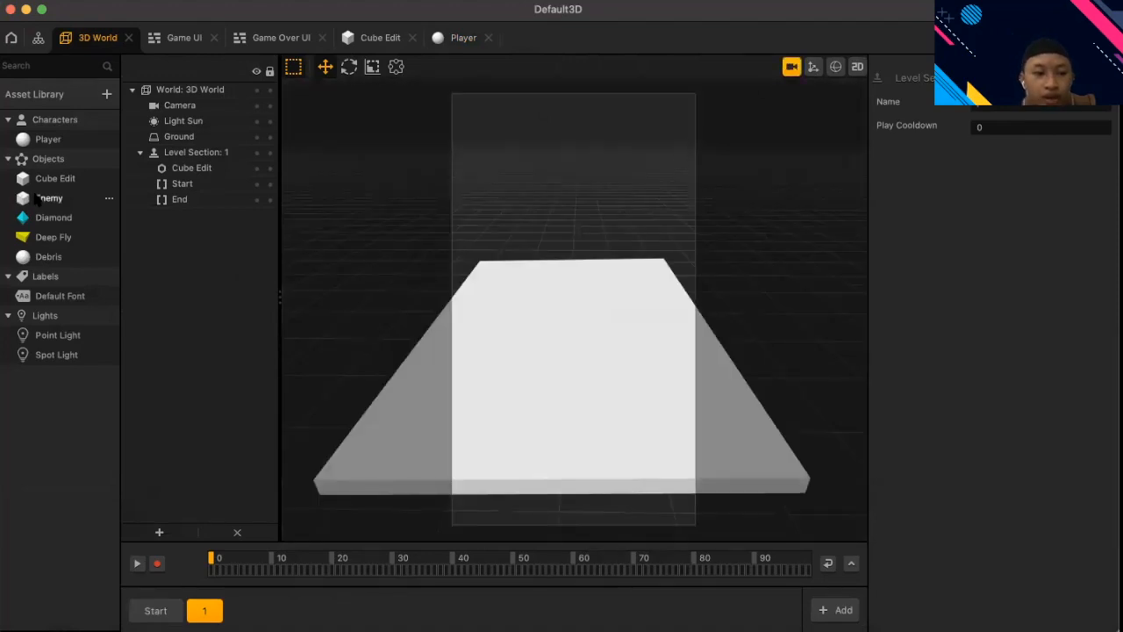
pyautogui.moveTo(39, 200); pyautogui.dragTo(581, 376)
pyautogui.moveTo(576, 321); pyautogui.dragTo(573, 268)
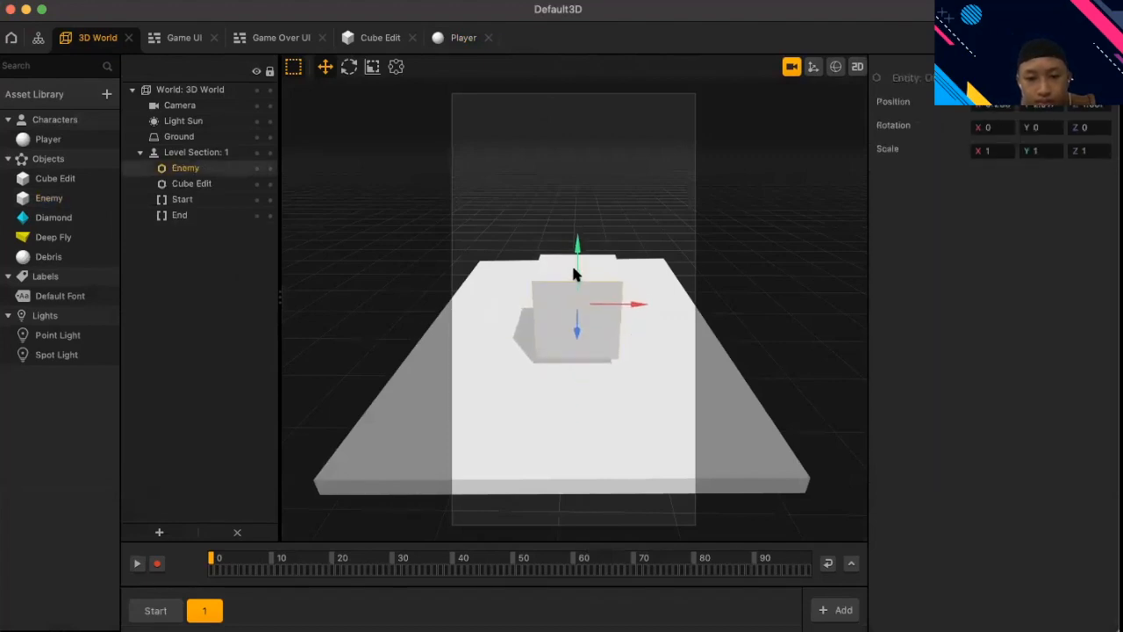
# - Rotate the Enemy cube around the vertical axis to a Y rotation of about -36°
pyautogui.click(791, 68)
pyautogui.scroll(5, 598, 339)
pyautogui.moveTo(607, 379); pyautogui.dragTo(624, 281, button='middle')
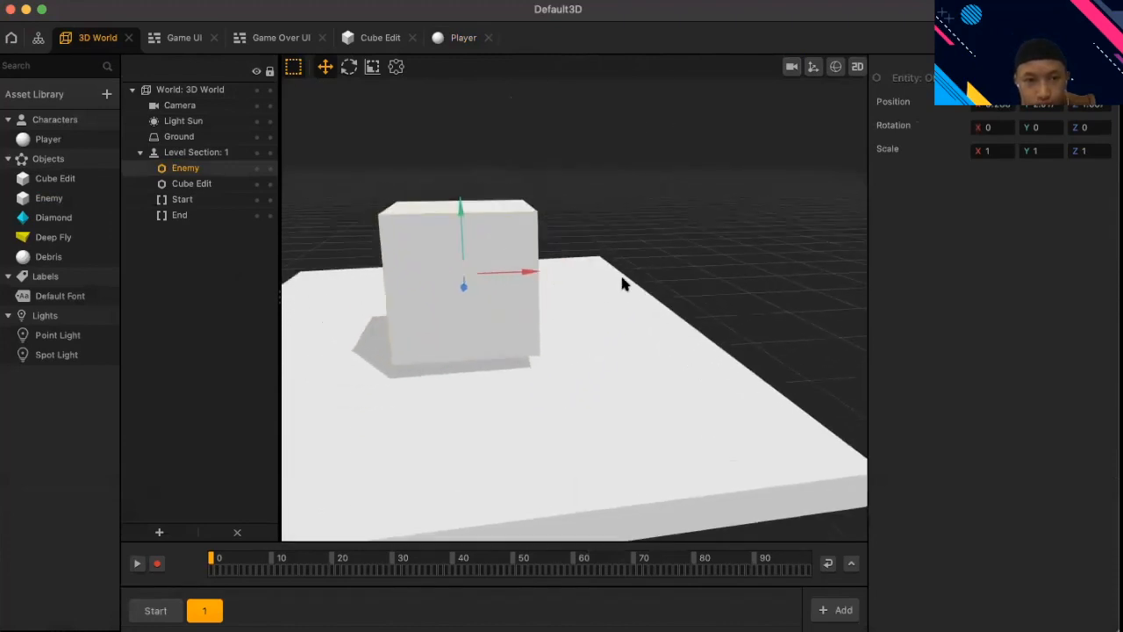
pyautogui.click(348, 66)
pyautogui.moveTo(510, 277); pyautogui.dragTo(489, 303)
pyautogui.moveTo(728, 290); pyautogui.dragTo(816, 318, button='middle')
pyautogui.moveTo(656, 351)
pyautogui.mouseDown(button='middle')
pyautogui.moveTo(667, 350)
pyautogui.moveTo(651, 349)
pyautogui.mouseUp(button='middle')
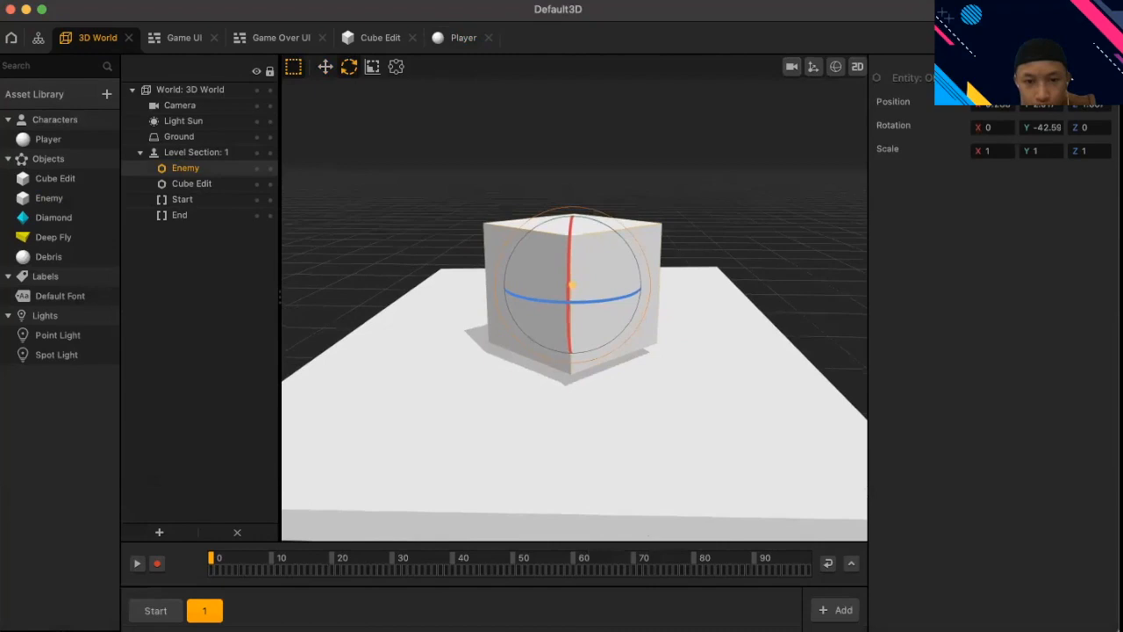
pyautogui.moveTo(571, 294); pyautogui.dragTo(584, 304)
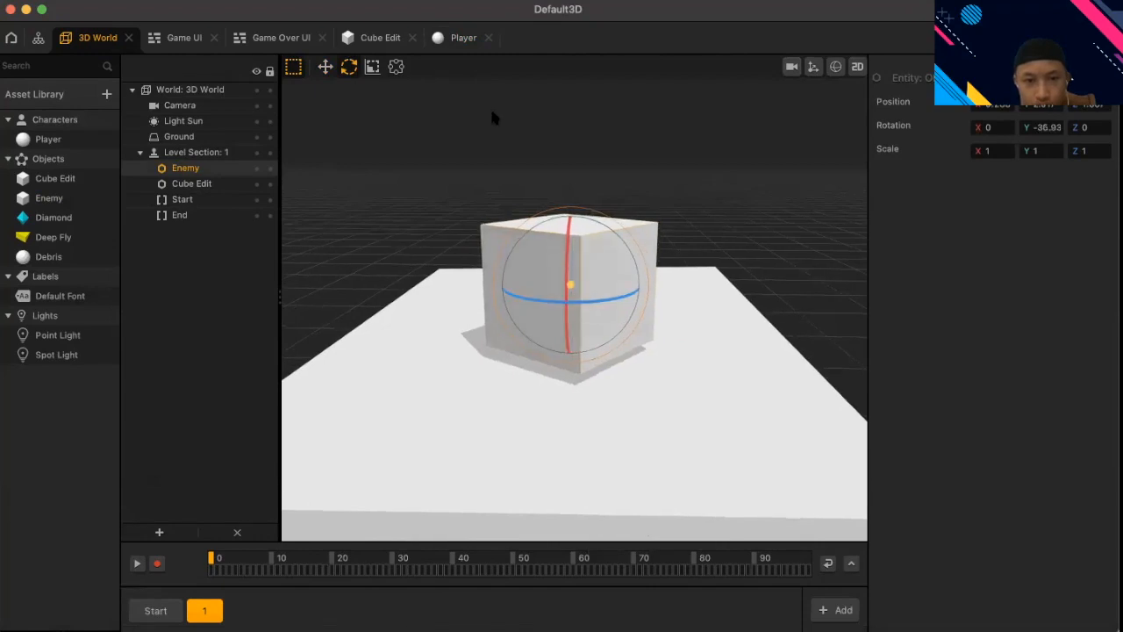
# - Lower the Enemy cube onto the platform surface, nudge it slightly along X and return to the camera view
pyautogui.click(326, 68)
pyautogui.moveTo(570, 244); pyautogui.dragTo(573, 258)
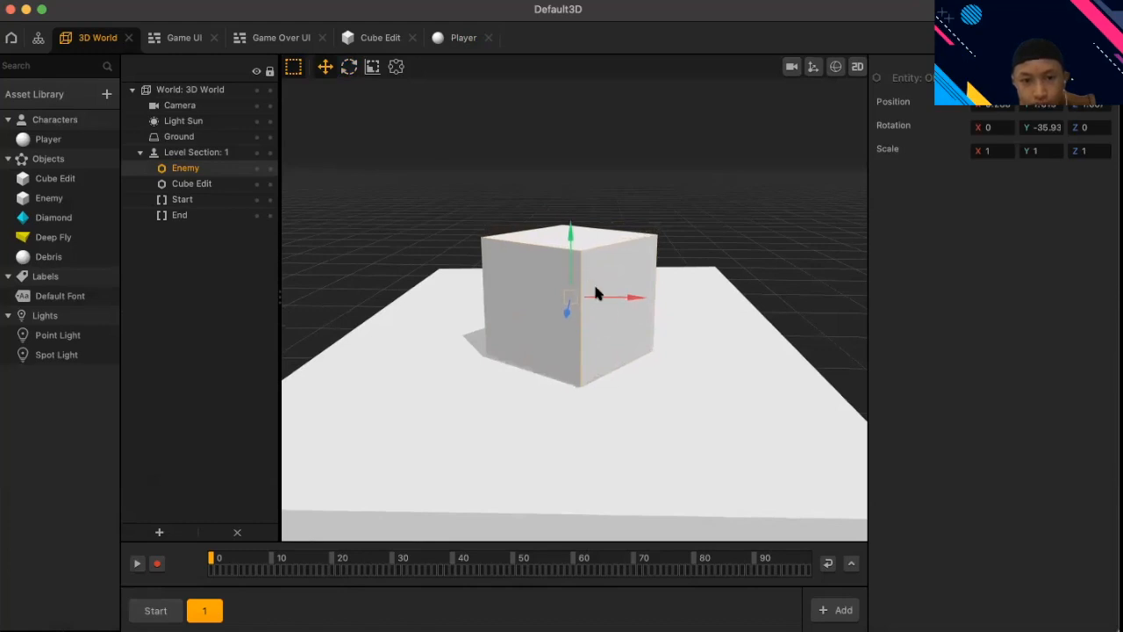
pyautogui.moveTo(604, 298); pyautogui.dragTo(606, 298)
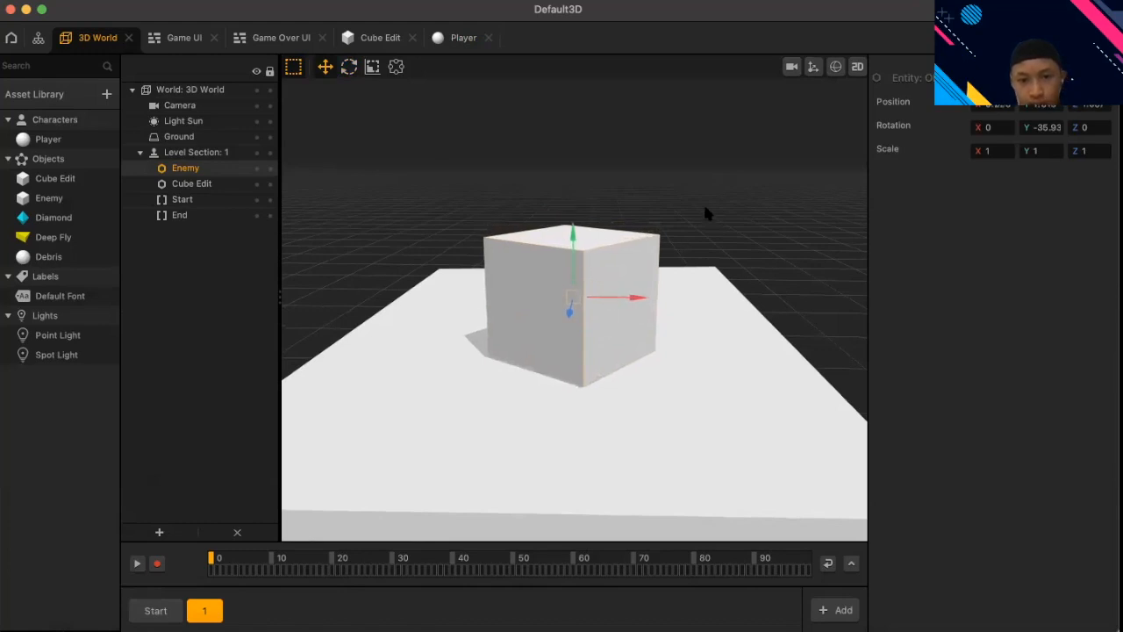
pyautogui.click(834, 127)
pyautogui.click(792, 67)
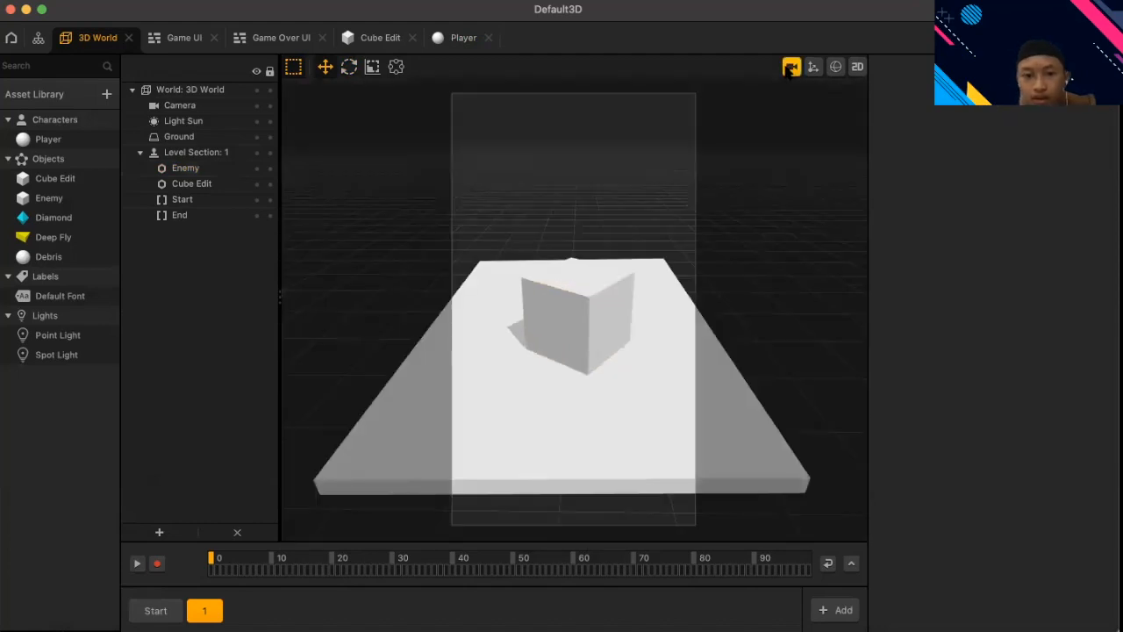
# - Rotate the Enemy cube further to a Y rotation of about -45° so that an edge faces the camera
pyautogui.click(188, 168)
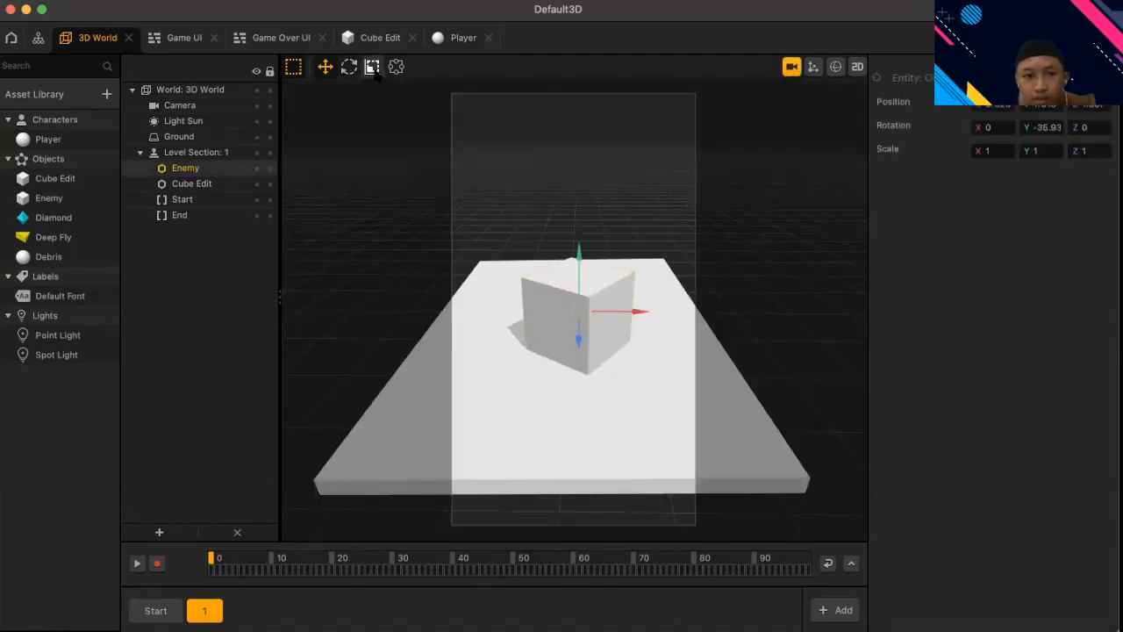
pyautogui.click(348, 67)
pyautogui.moveTo(625, 329); pyautogui.dragTo(607, 333)
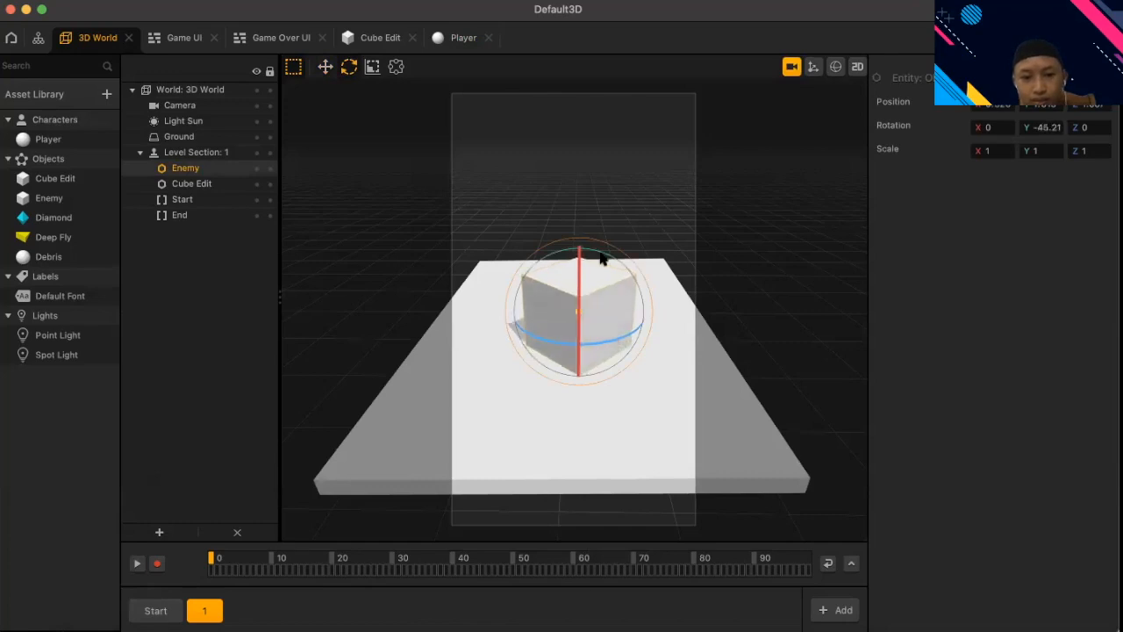
pyautogui.click(325, 67)
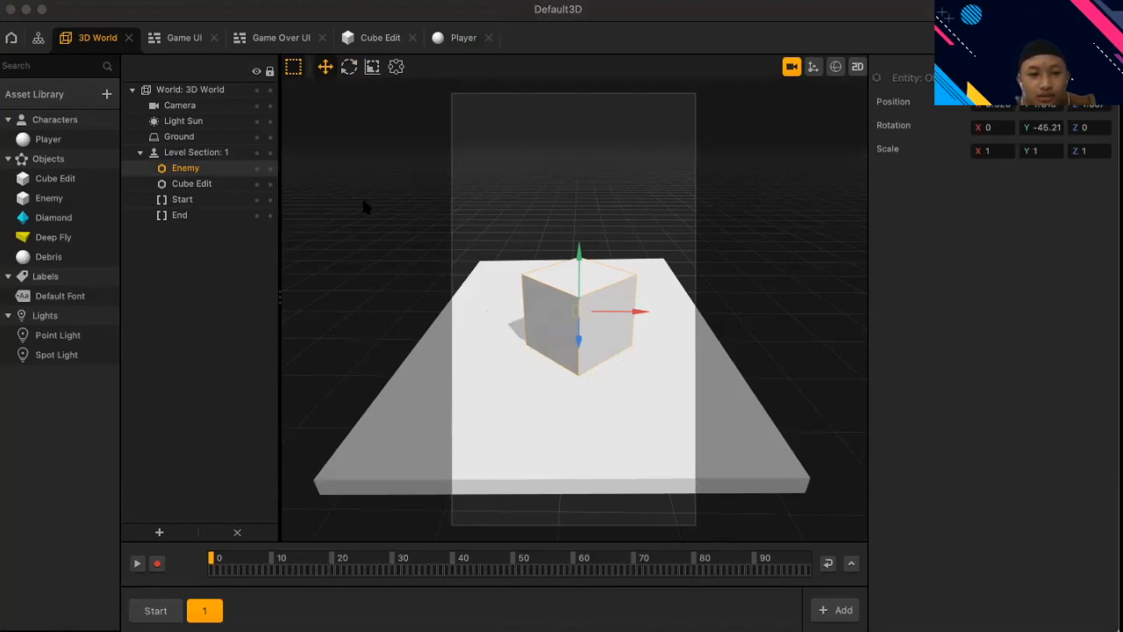
pyautogui.click(484, 252)
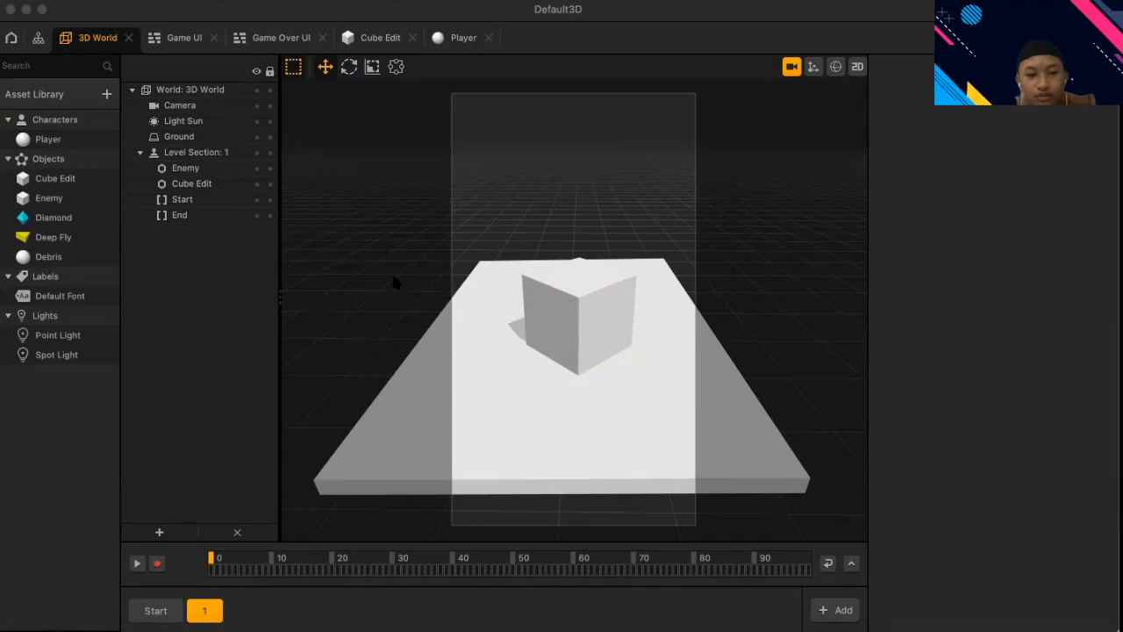
# - Set the Enemy asset's physics type to Static
pyautogui.click(221, 9)
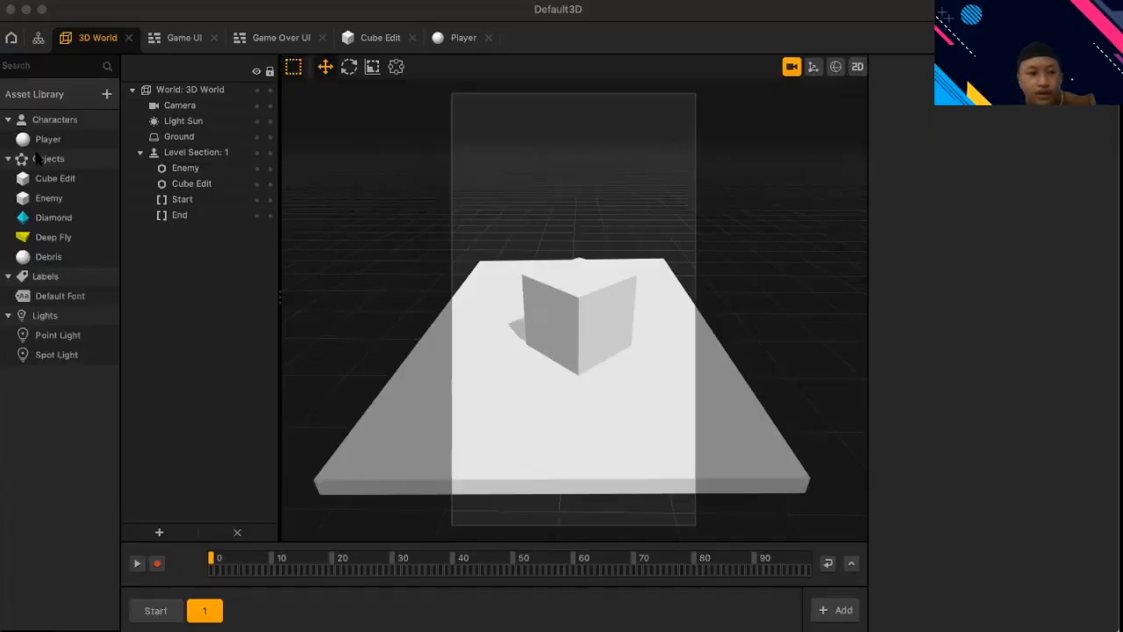
pyautogui.click(75, 198)
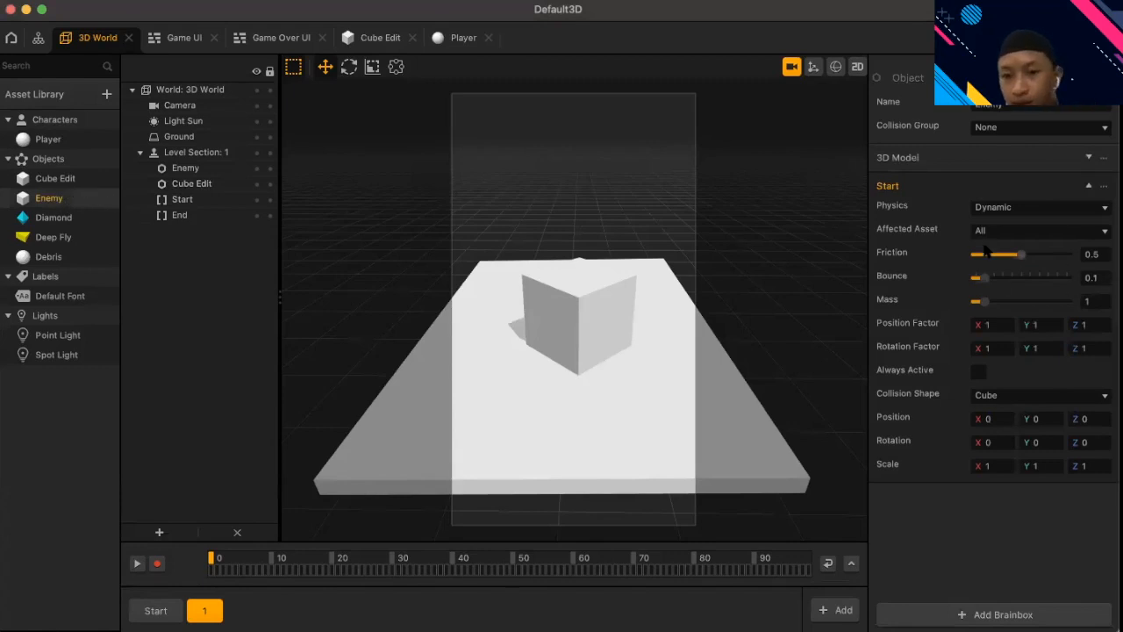
pyautogui.click(998, 211)
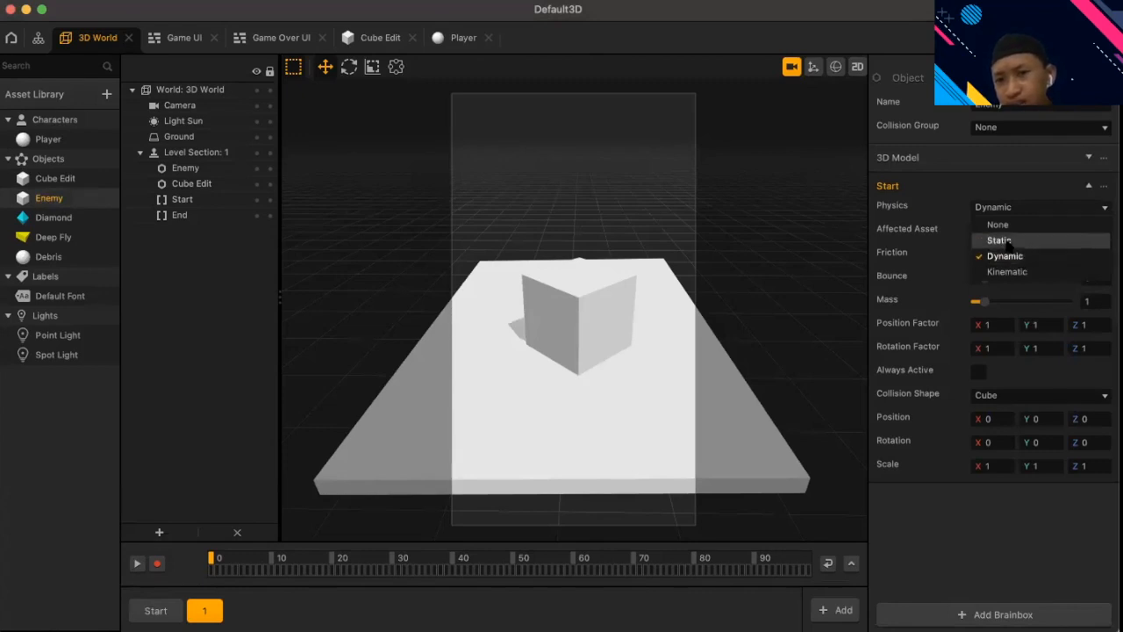
pyautogui.click(1006, 242)
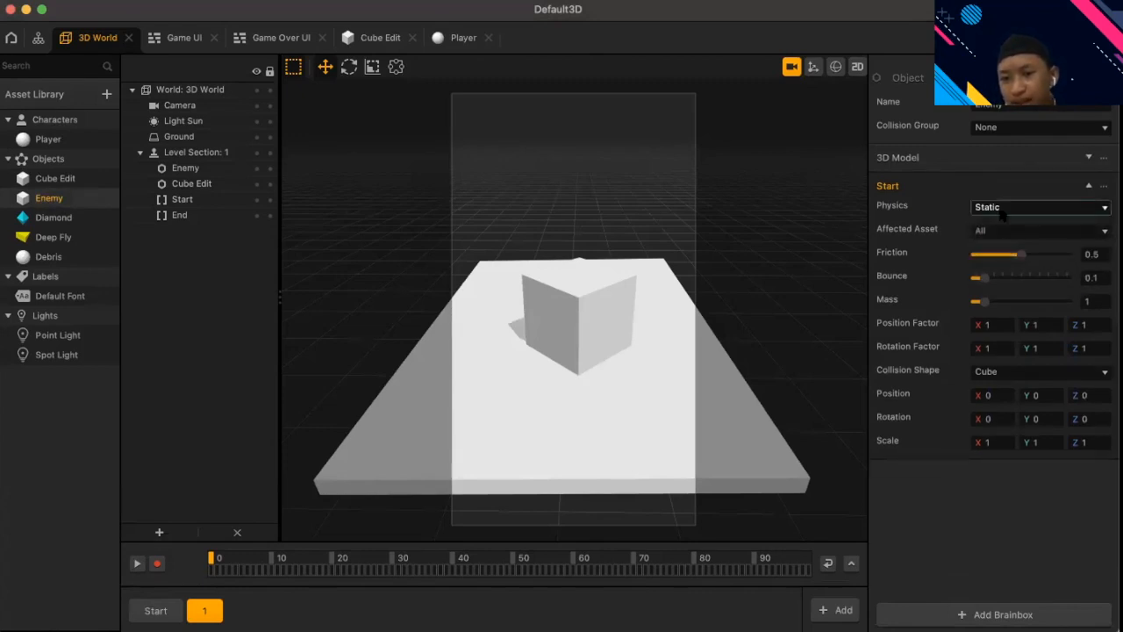
pyautogui.click(1097, 37)
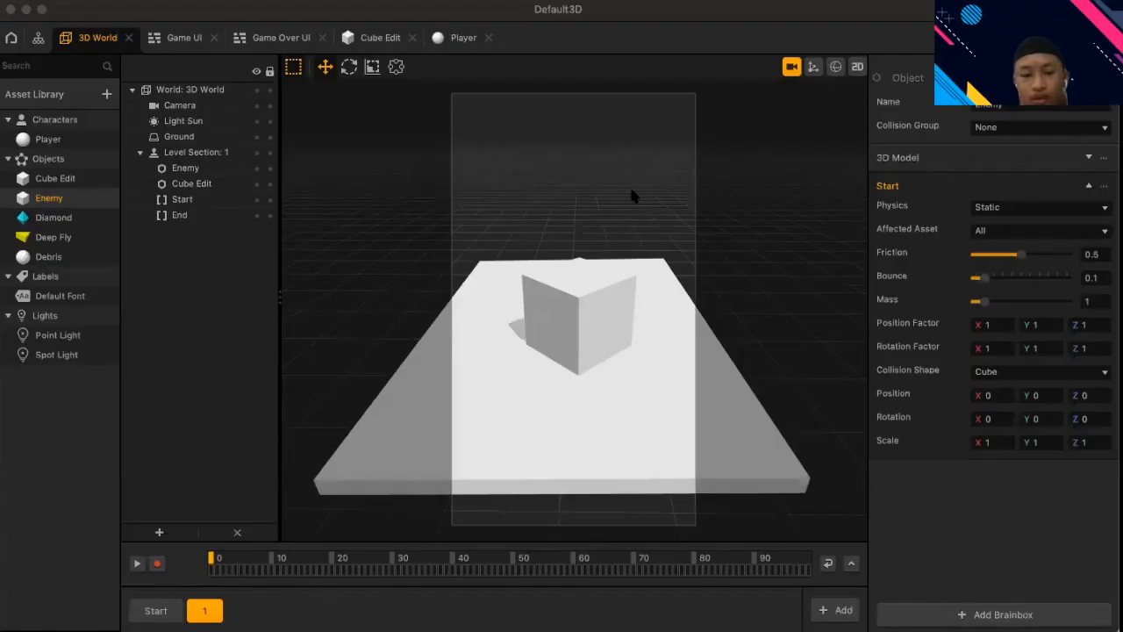
pyautogui.click(792, 68)
pyautogui.moveTo(781, 180); pyautogui.dragTo(862, 117, button='middle')
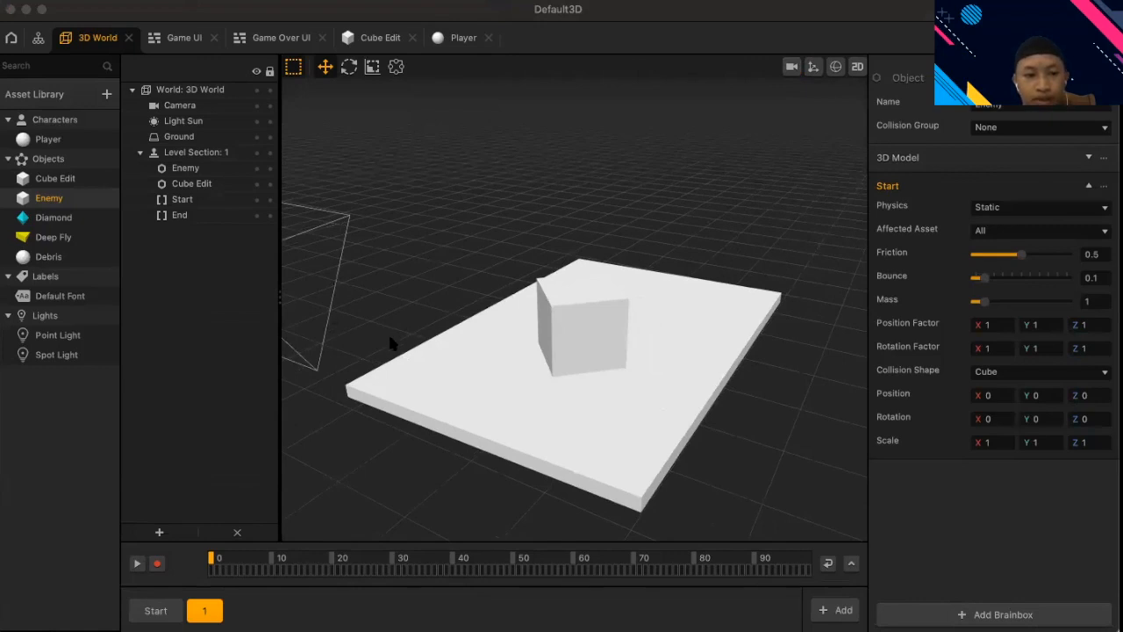
pyautogui.click(147, 314)
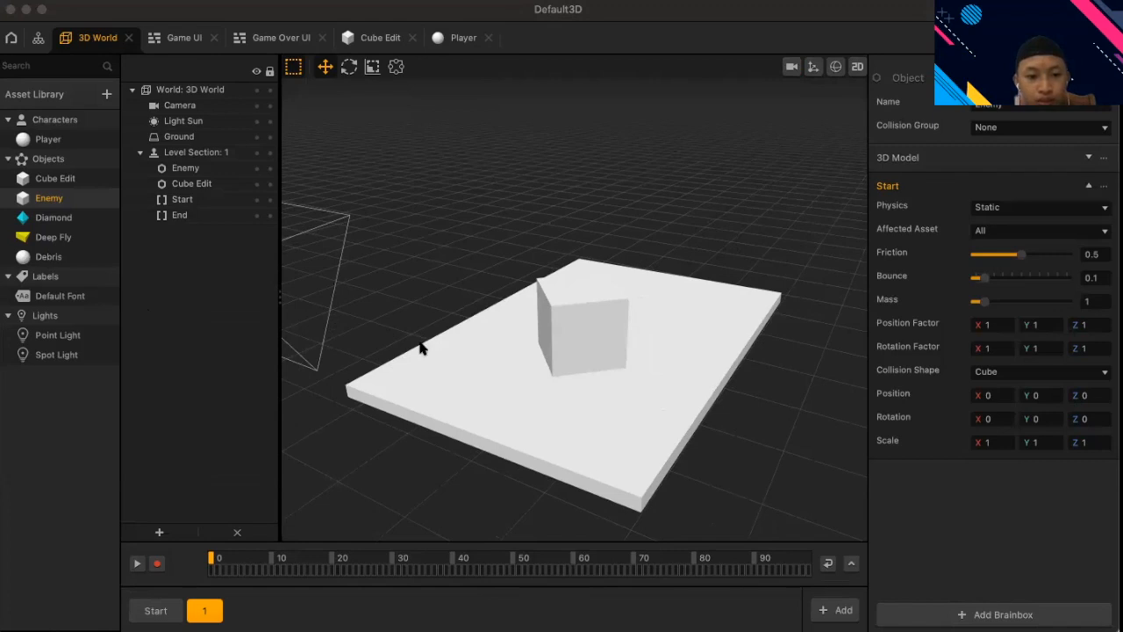
pyautogui.click(219, 4)
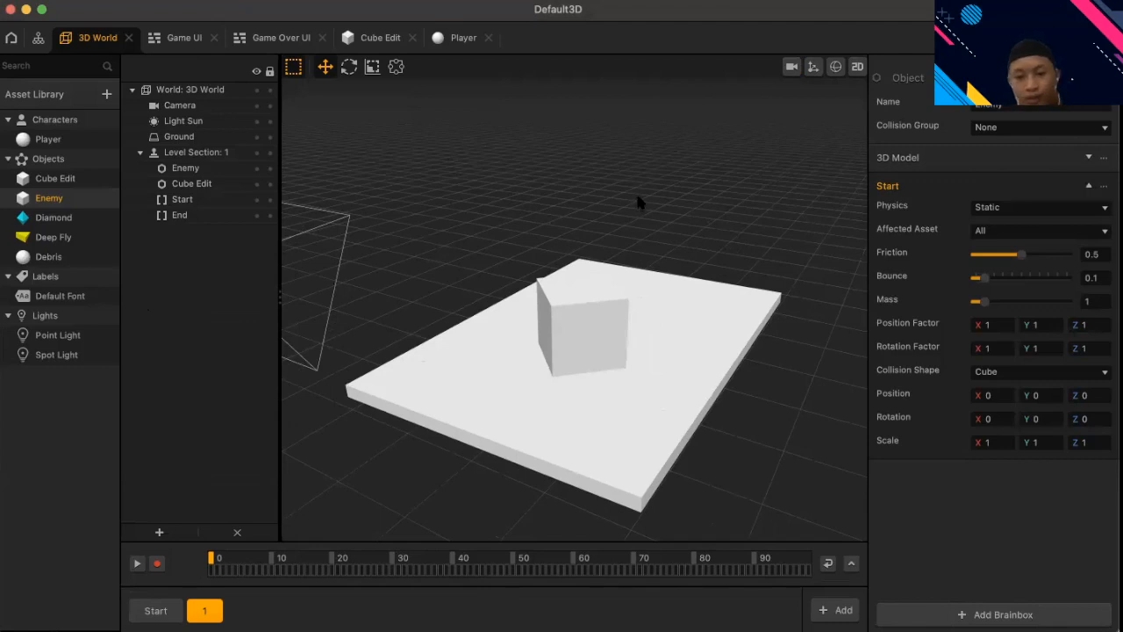
# - Save the project as "My Game Project Video" in the Downloads folder with the red "Merah" label
pyautogui.press('super+s')
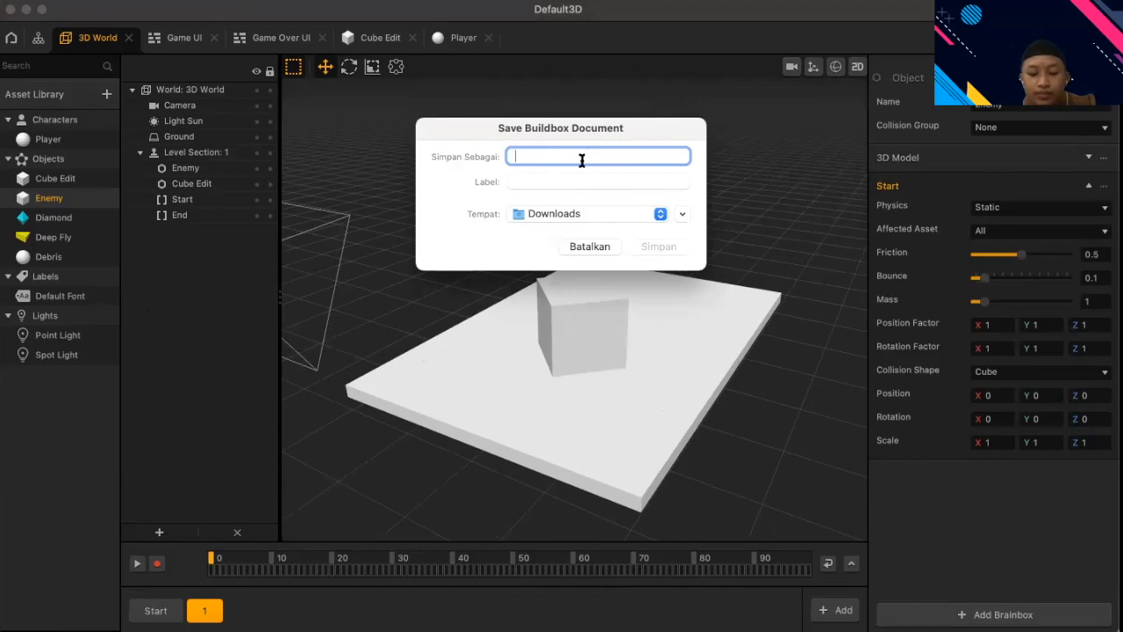
pyautogui.write('My')
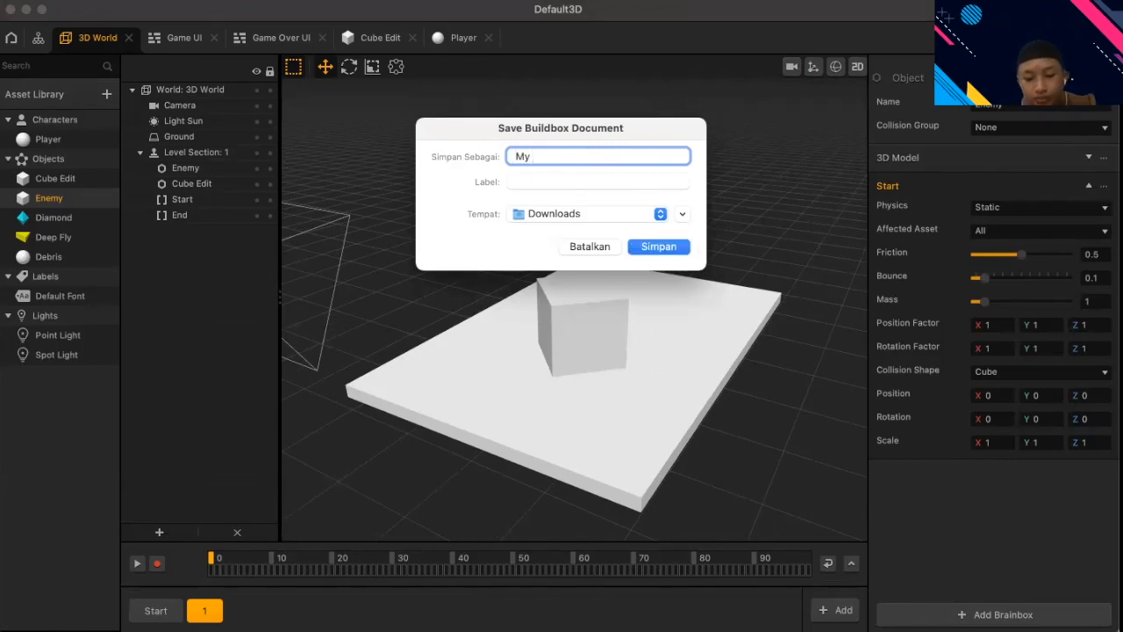
pyautogui.write(' Game ')
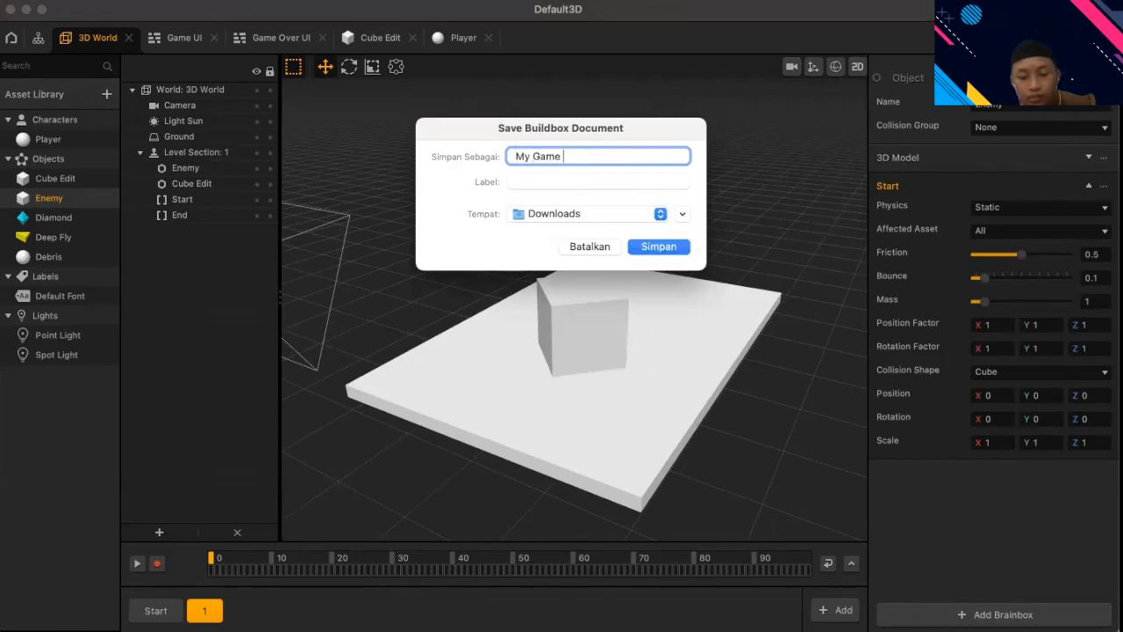
pyautogui.write('Projec')
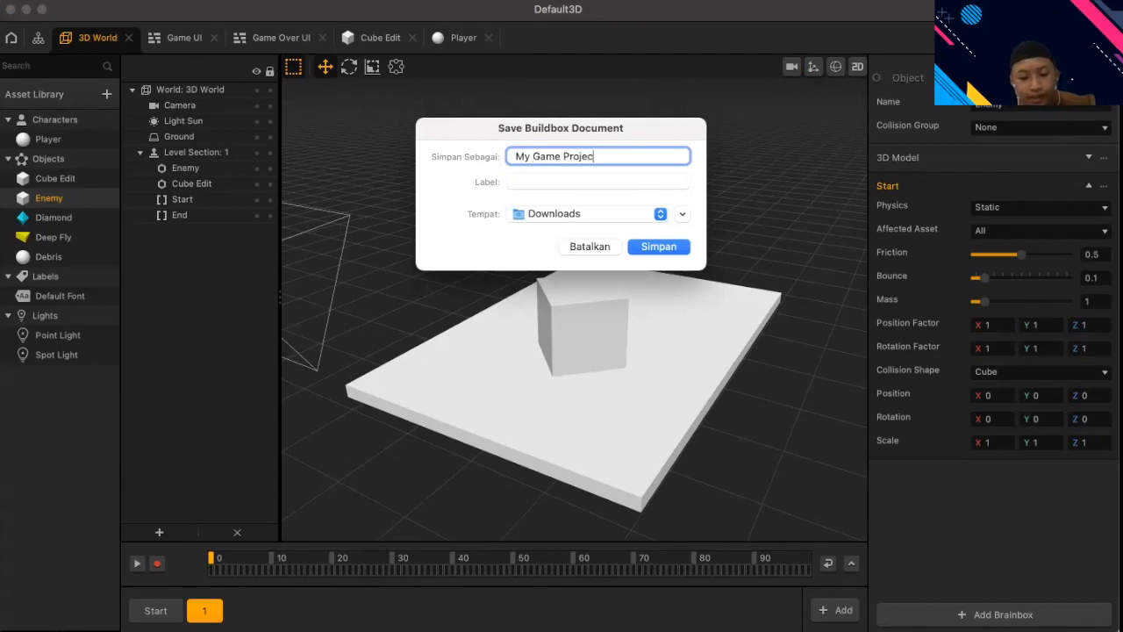
pyautogui.write('t Video')
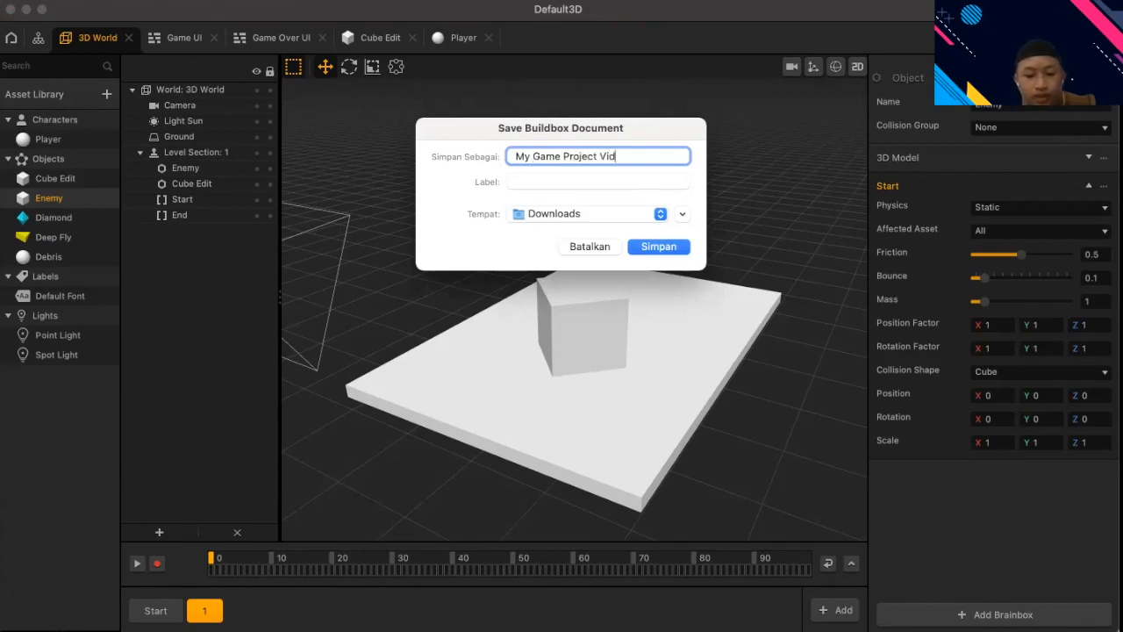
pyautogui.click(553, 182)
pyautogui.click(544, 212)
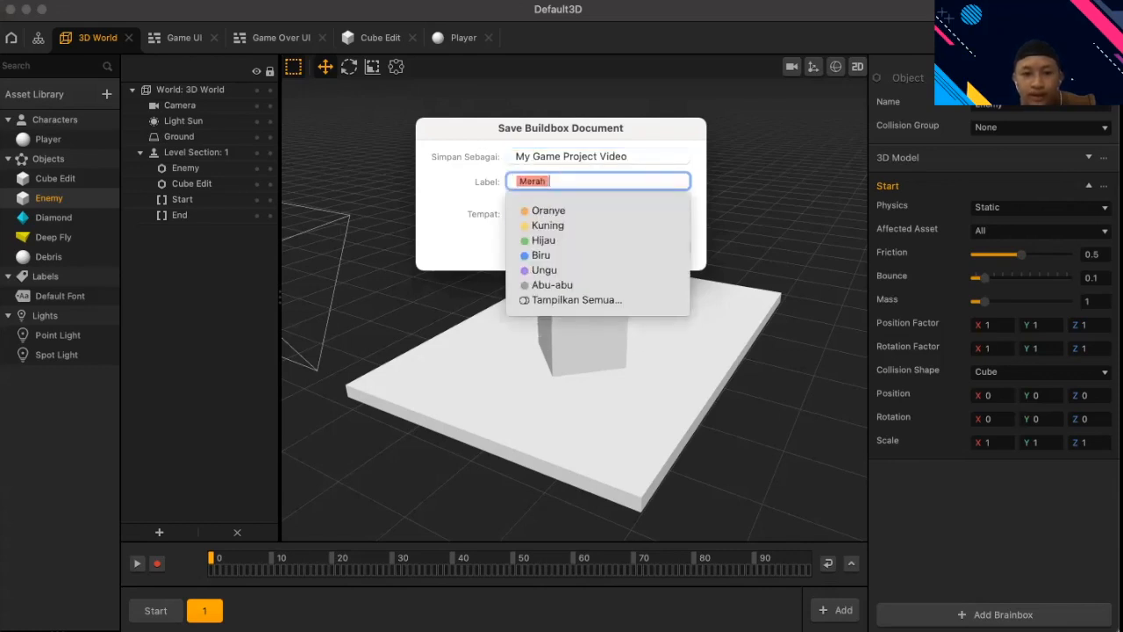
pyautogui.click(474, 207)
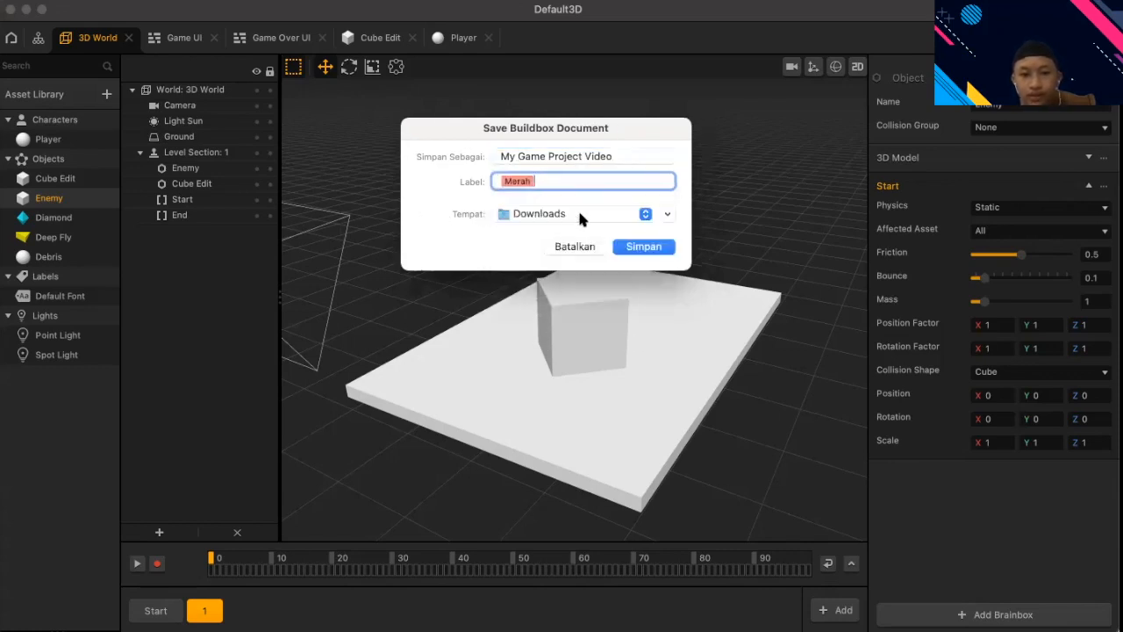
pyautogui.click(659, 248)
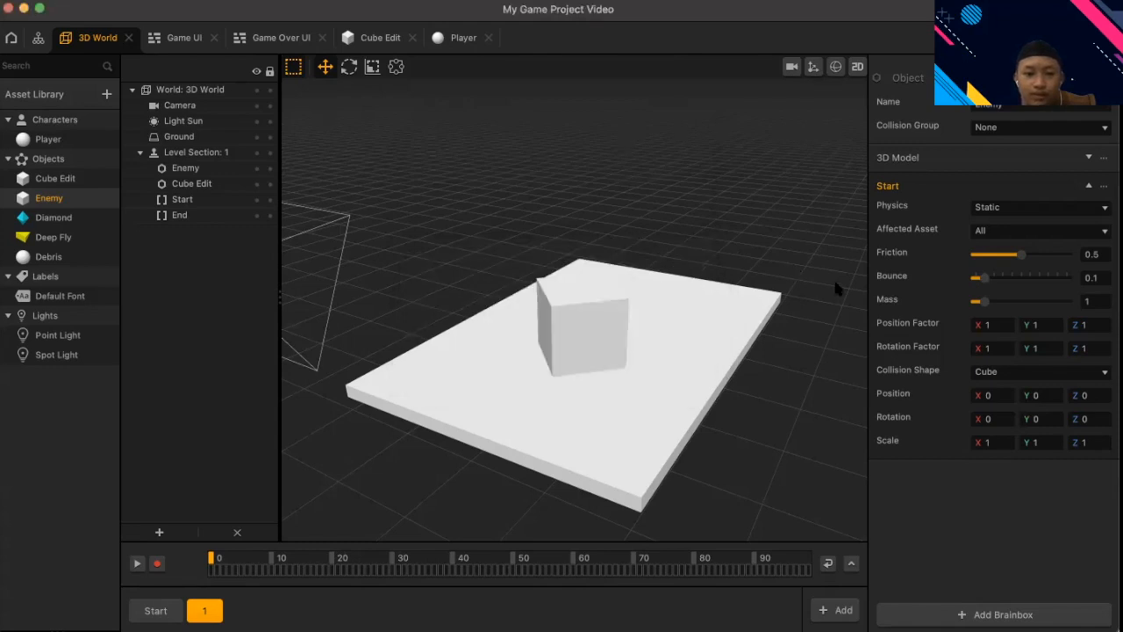
pyautogui.press('super+s')
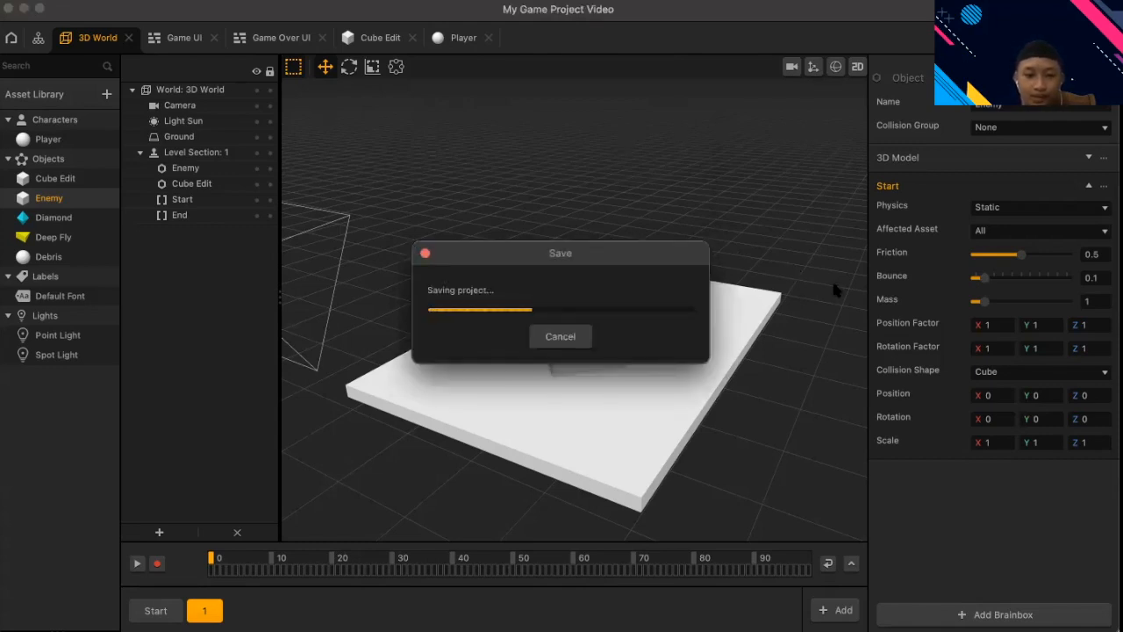